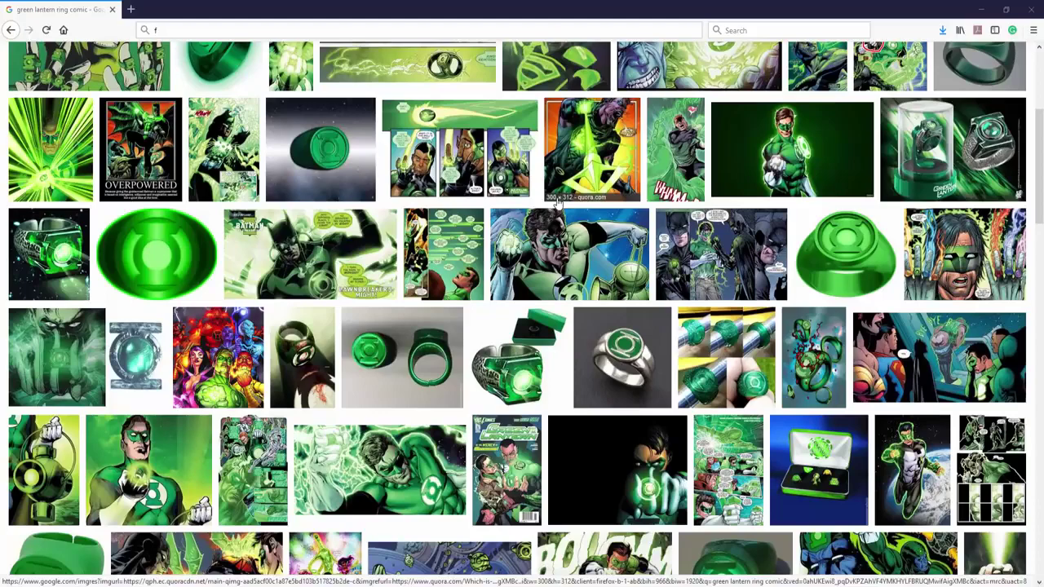
{"action": "scroll", "coordinate": [557, 204], "scroll_direction": "up", "scroll_amount": 3}
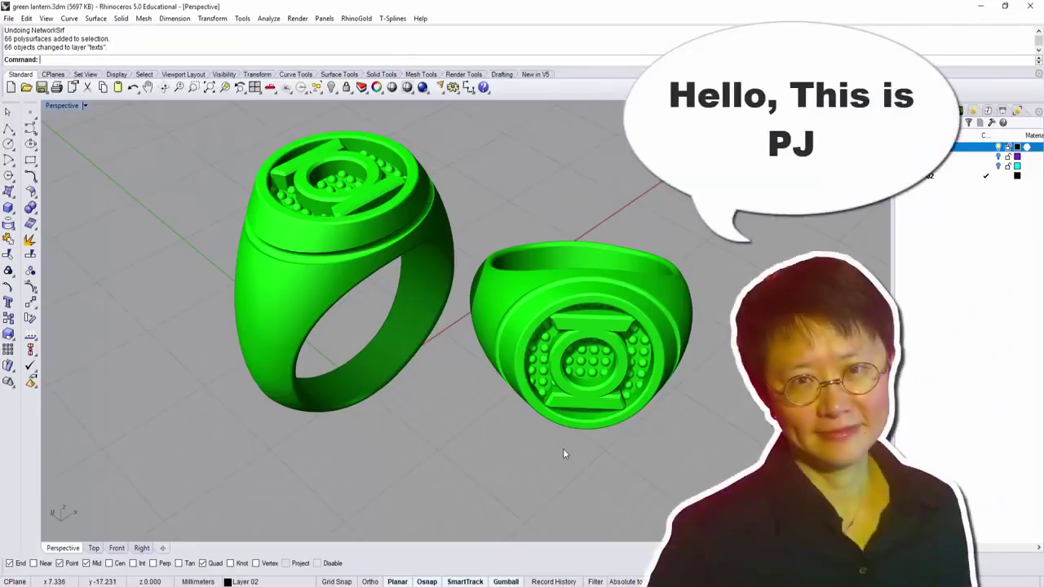
{"action": "right_click_drag", "start_coordinate": [661, 410], "coordinate": [564, 405]}
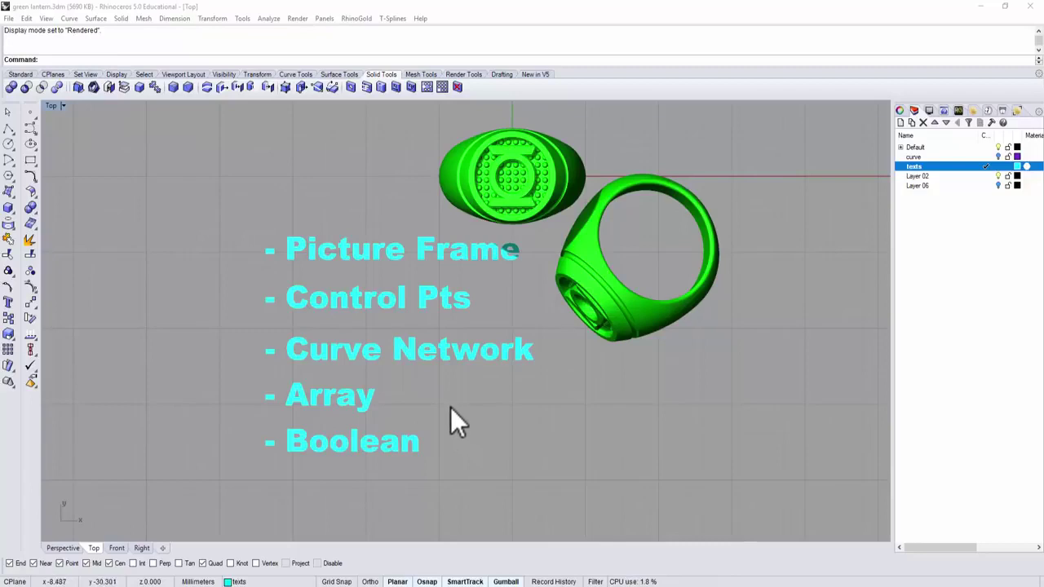
Review the lesson topics by selecting each text line in turn: Picture Frame, Control Pts, Curve Network, Array and Boolean
{"action": "left_click", "coordinate": [393, 264]}
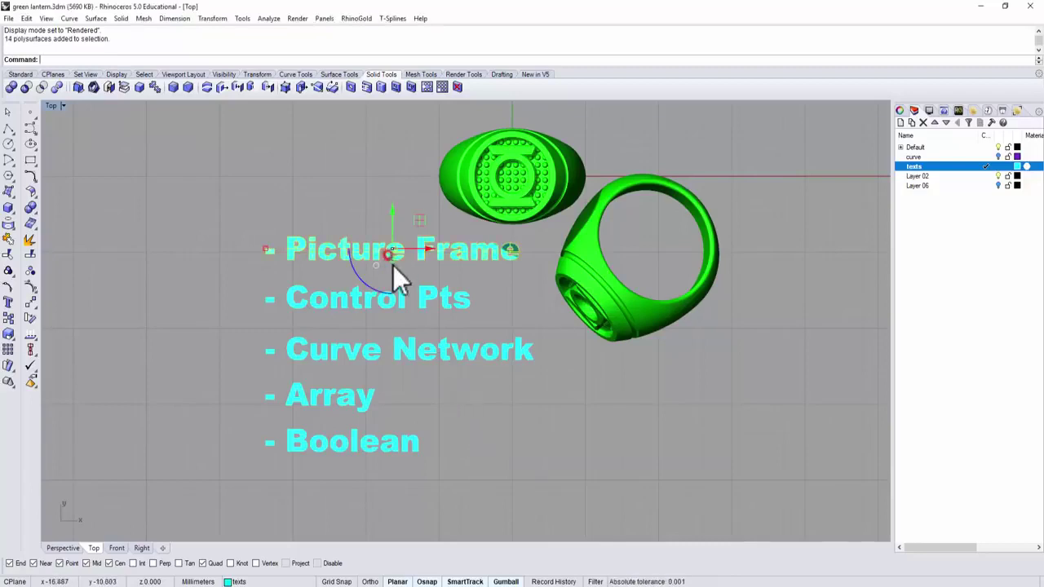
{"action": "left_click", "coordinate": [514, 383]}
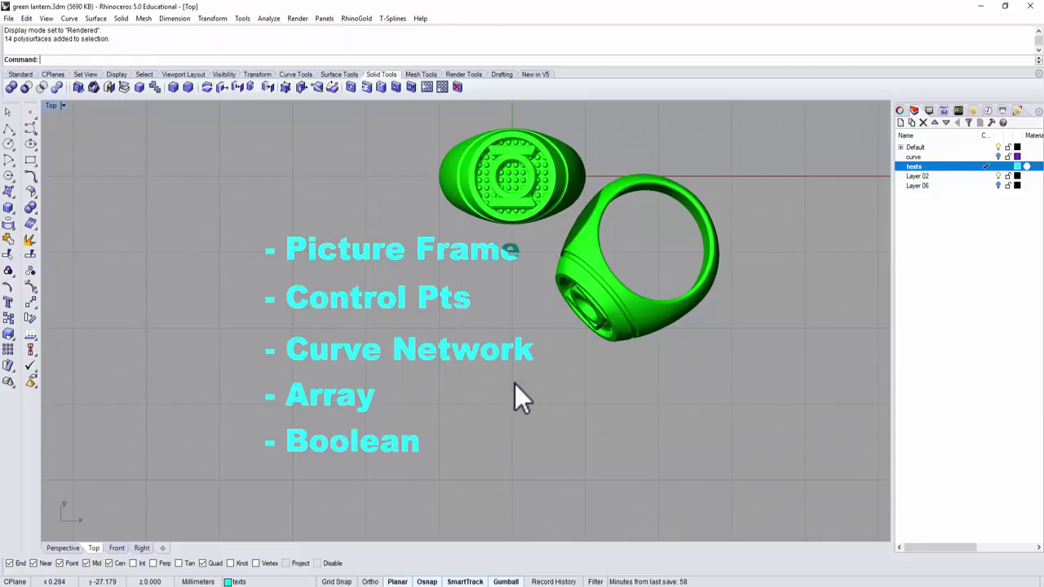
{"action": "left_click", "coordinate": [445, 300]}
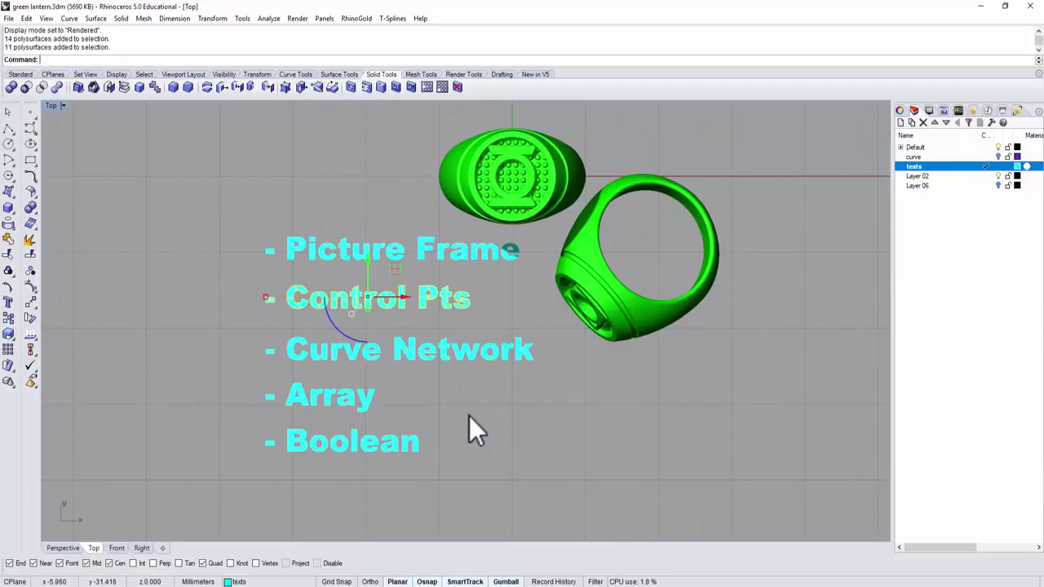
{"action": "left_click", "coordinate": [481, 398]}
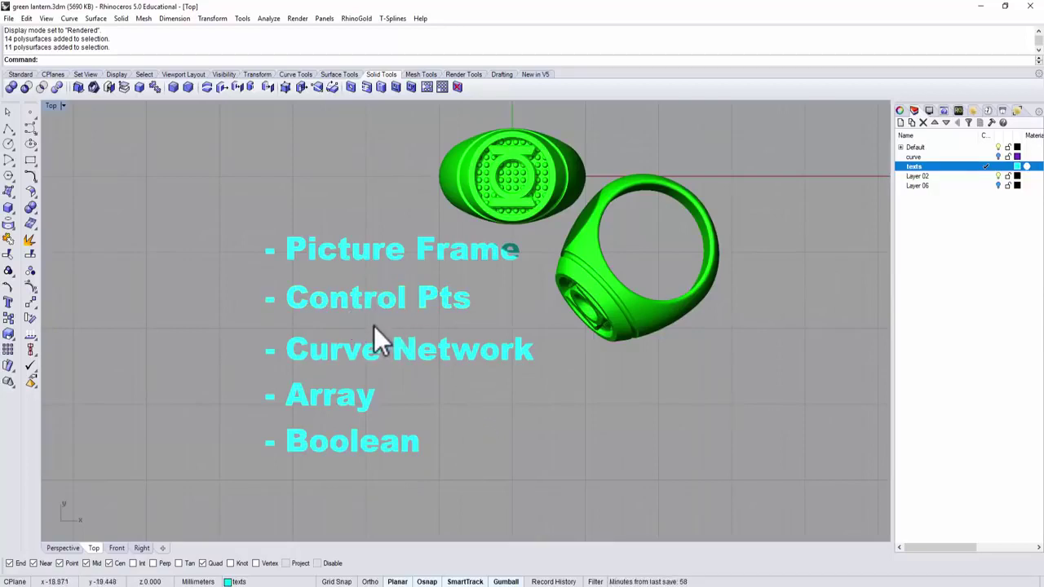
{"action": "left_click", "coordinate": [459, 358]}
{"action": "left_click", "coordinate": [483, 390]}
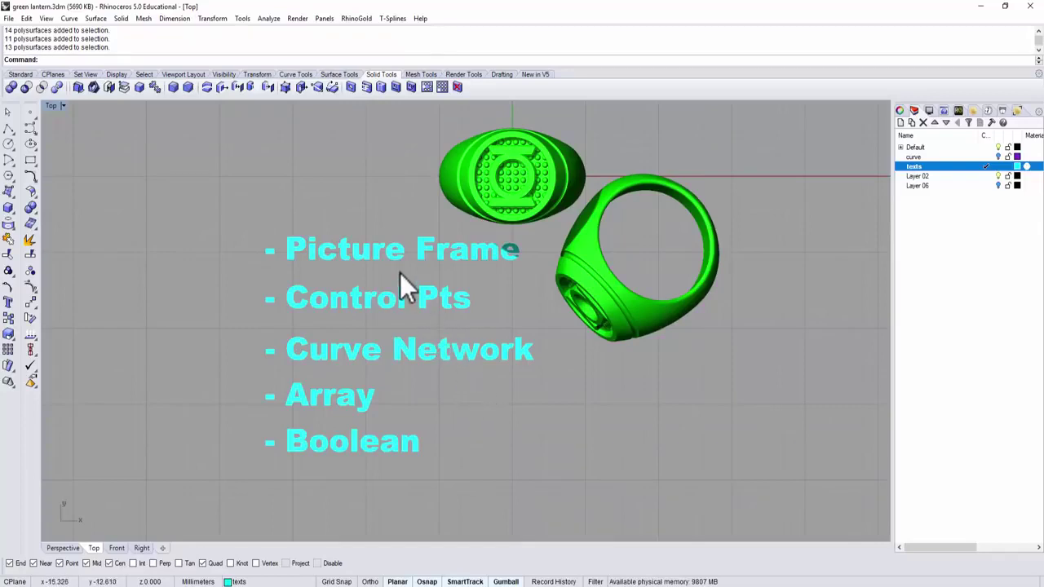
{"action": "left_click", "coordinate": [368, 399]}
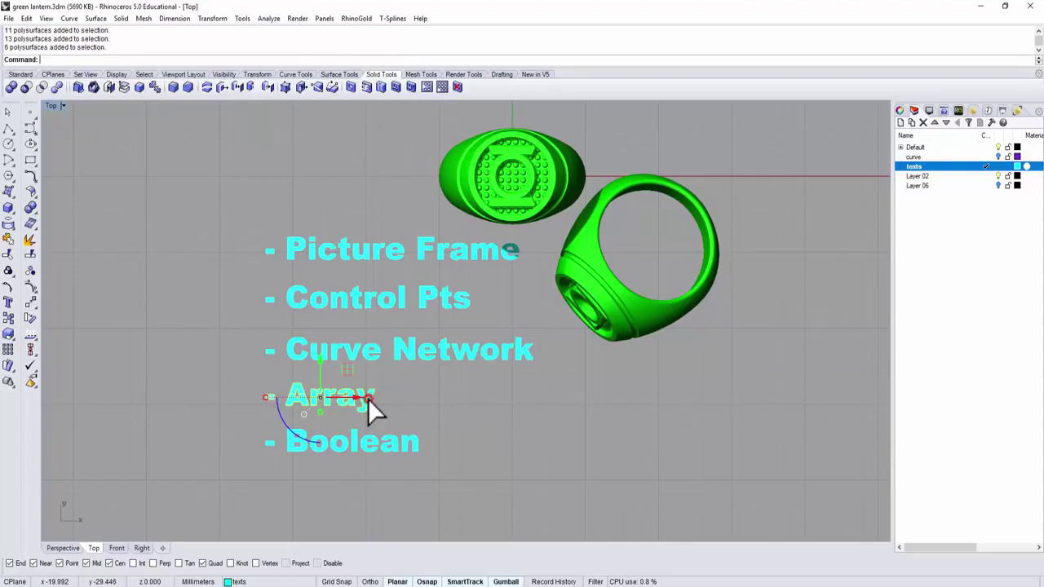
{"action": "left_click", "coordinate": [464, 405]}
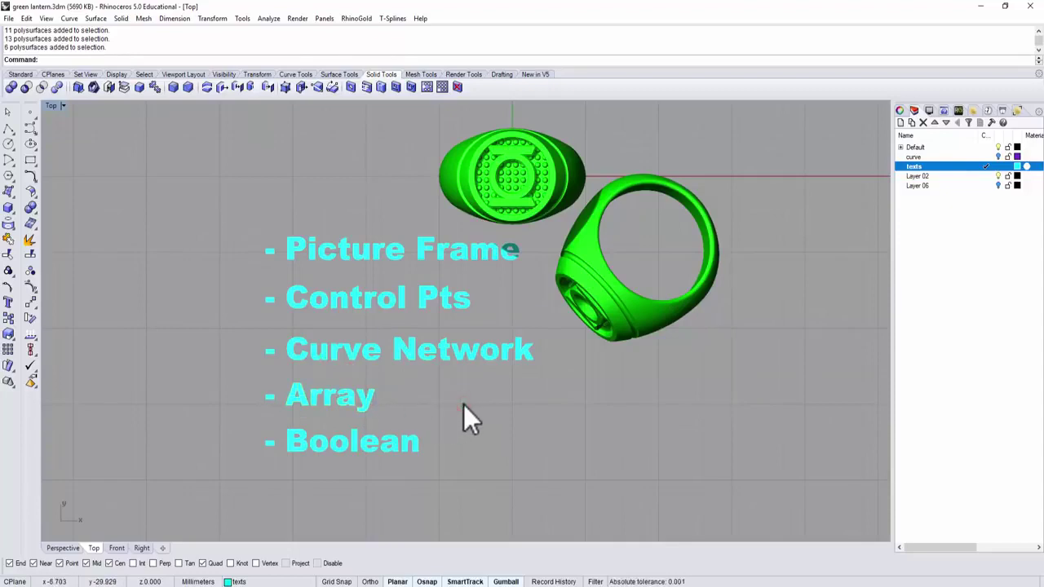
{"action": "left_click", "coordinate": [417, 448]}
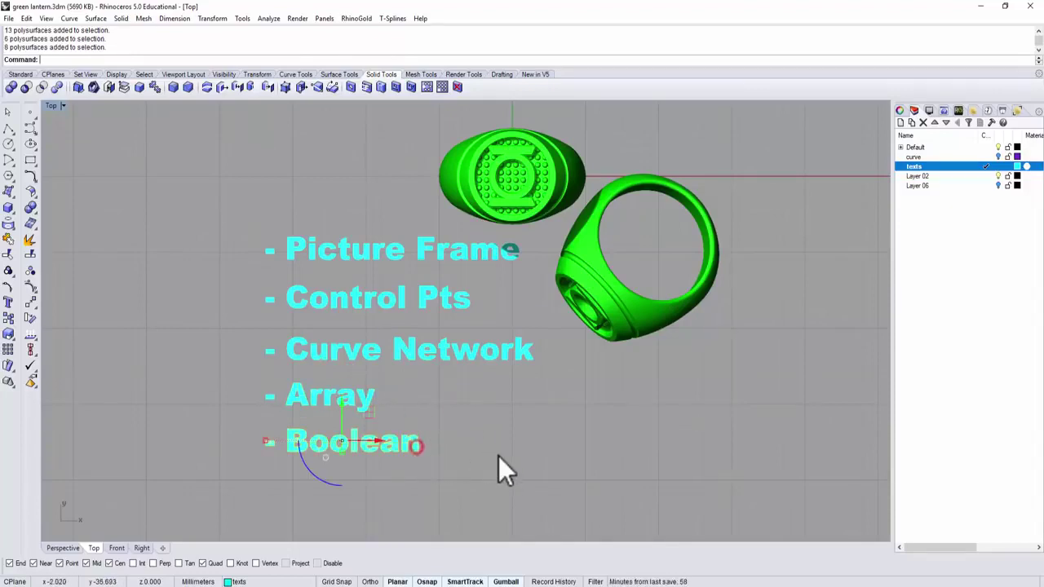
{"action": "left_click", "coordinate": [500, 459]}
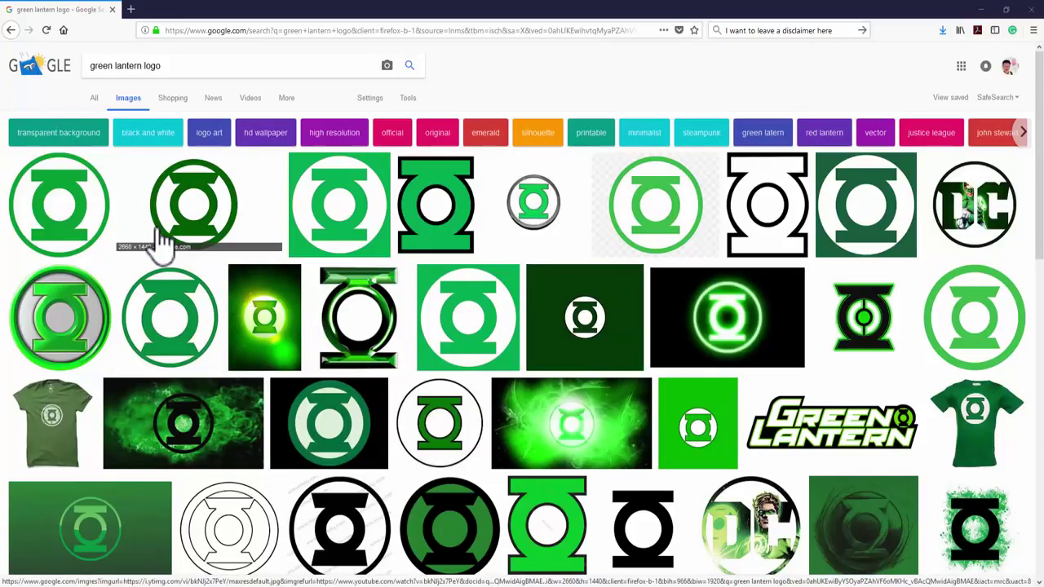
Switch to the browser and open the first green lantern logo result's large preview and its image options
{"action": "left_click", "coordinate": [81, 217]}
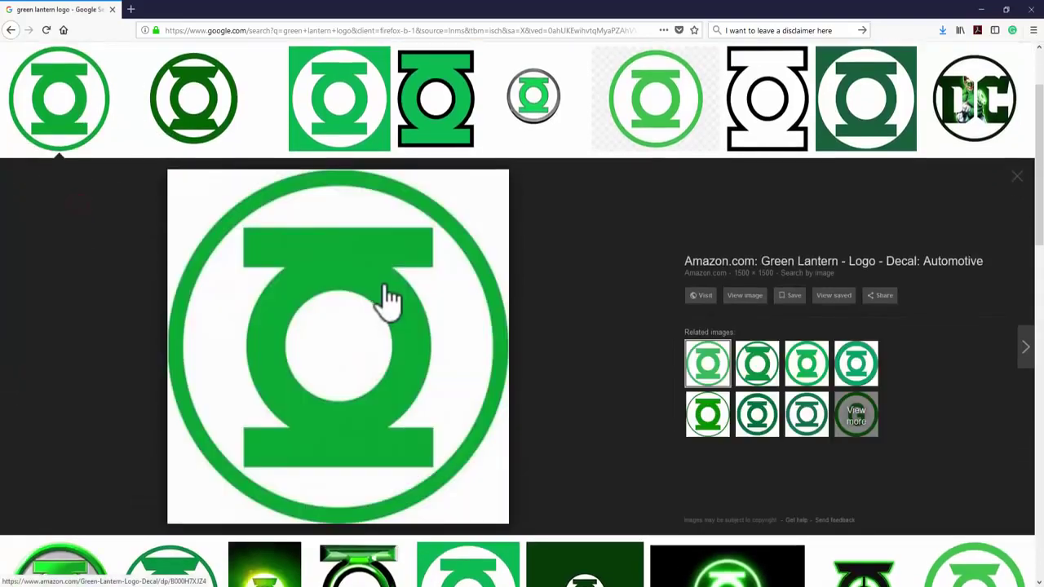
{"action": "right_click", "coordinate": [388, 296]}
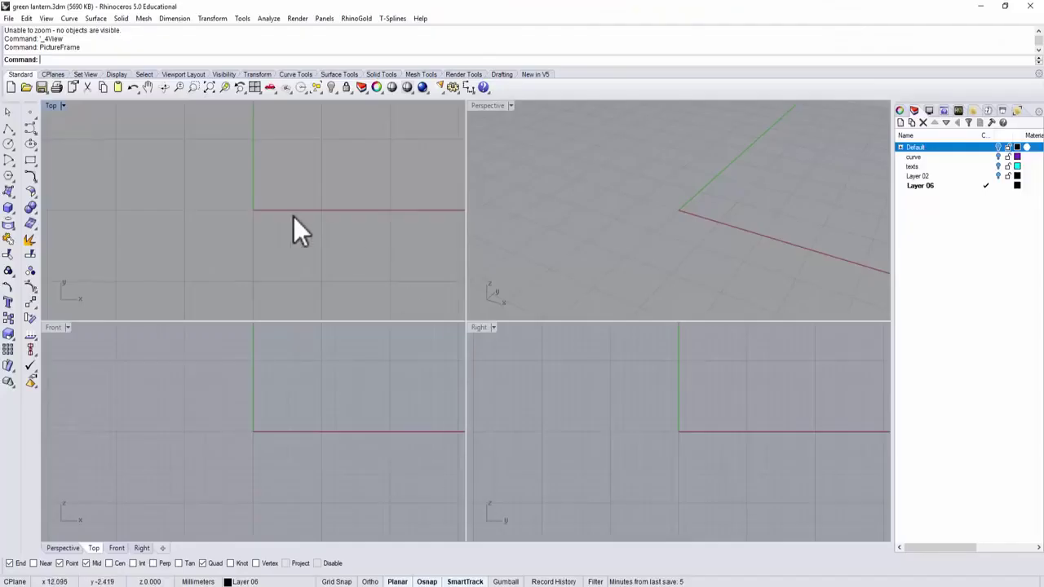
Place the logo image 51I9bOhoEZL._AC_UL160_SR160,160_.jpg as a horizontal picture frame around the origin in the maximized Top view
{"action": "double_click", "coordinate": [51, 105]}
{"action": "scroll", "coordinate": [610, 226], "scroll_direction": "down", "scroll_amount": 5}
{"action": "right_click_drag", "start_coordinate": [575, 223], "coordinate": [509, 265]}
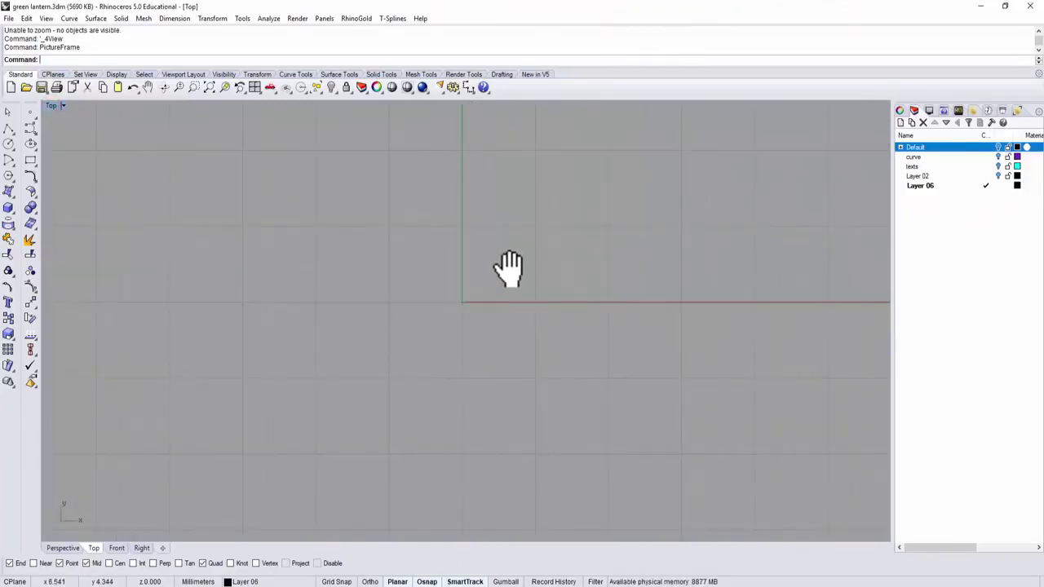
{"action": "type", "text": "p"}
{"action": "key", "text": "Return"}
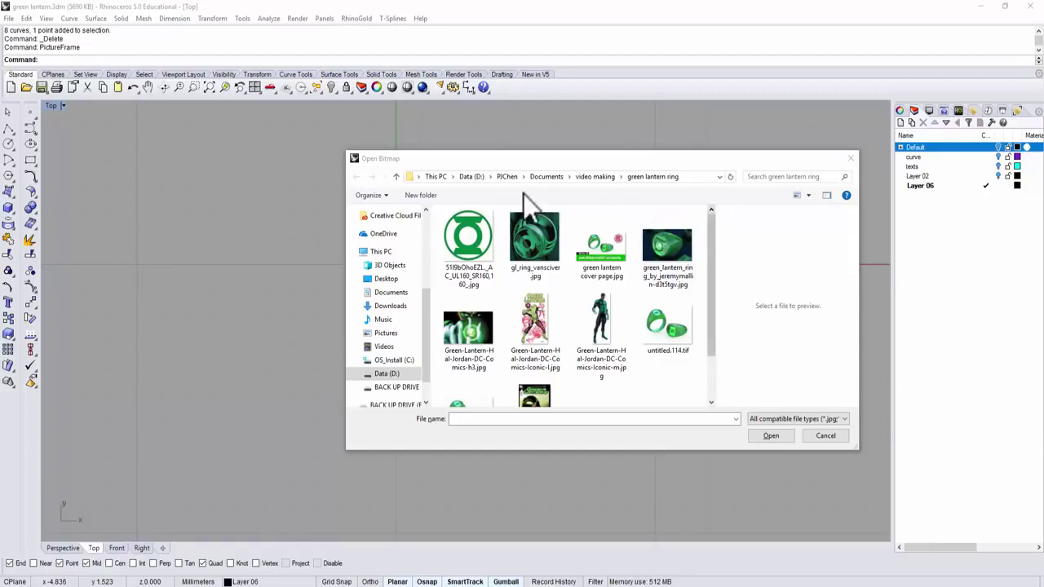
{"action": "left_click", "coordinate": [472, 248]}
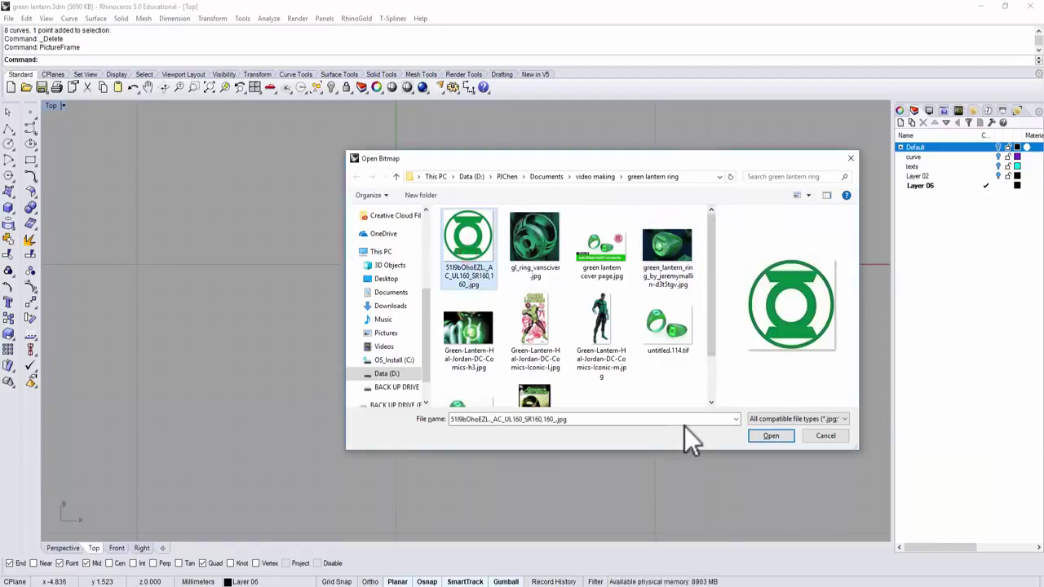
{"action": "left_click", "coordinate": [770, 435]}
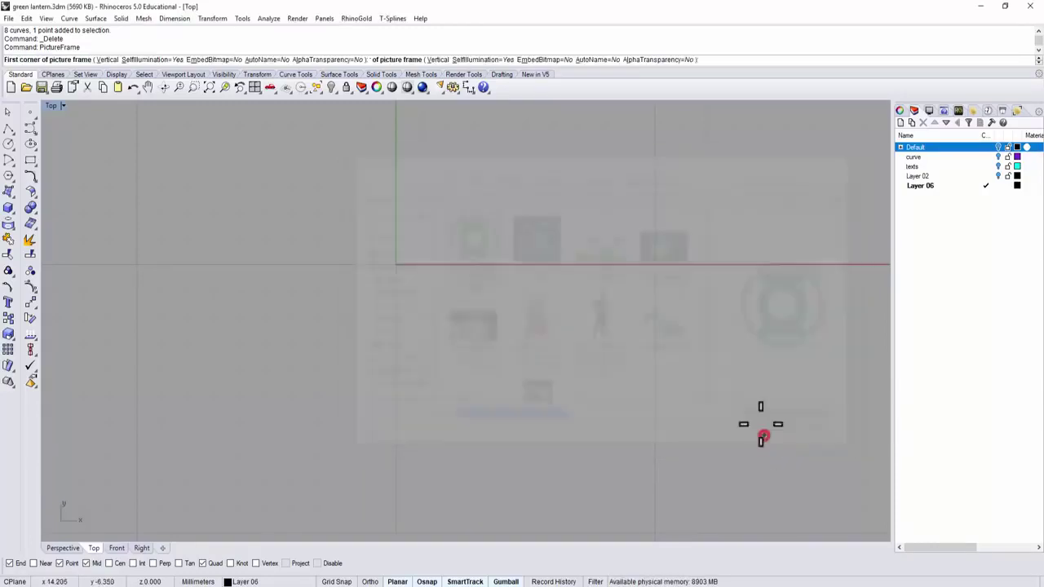
{"action": "left_click", "coordinate": [267, 374]}
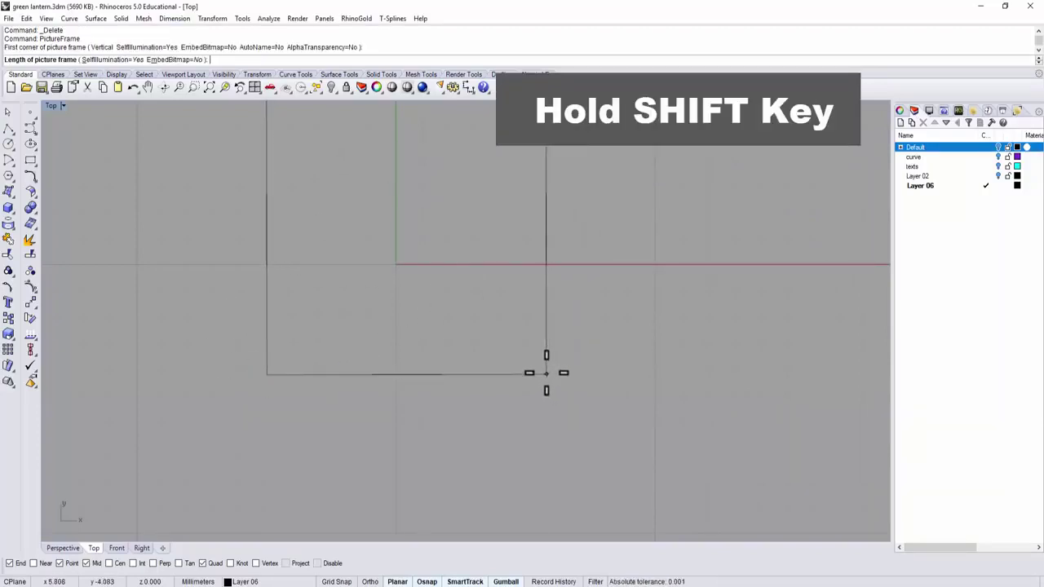
{"action": "key", "text": "shift"}
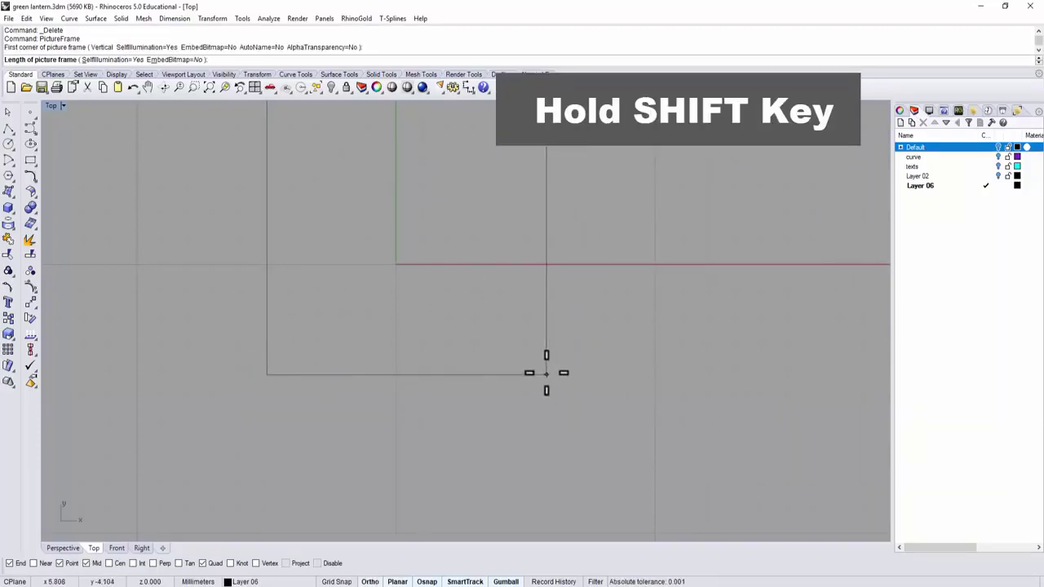
{"action": "left_click", "coordinate": [547, 373], "text": "shift"}
{"action": "scroll", "coordinate": [563, 352], "scroll_direction": "down", "scroll_amount": 3}
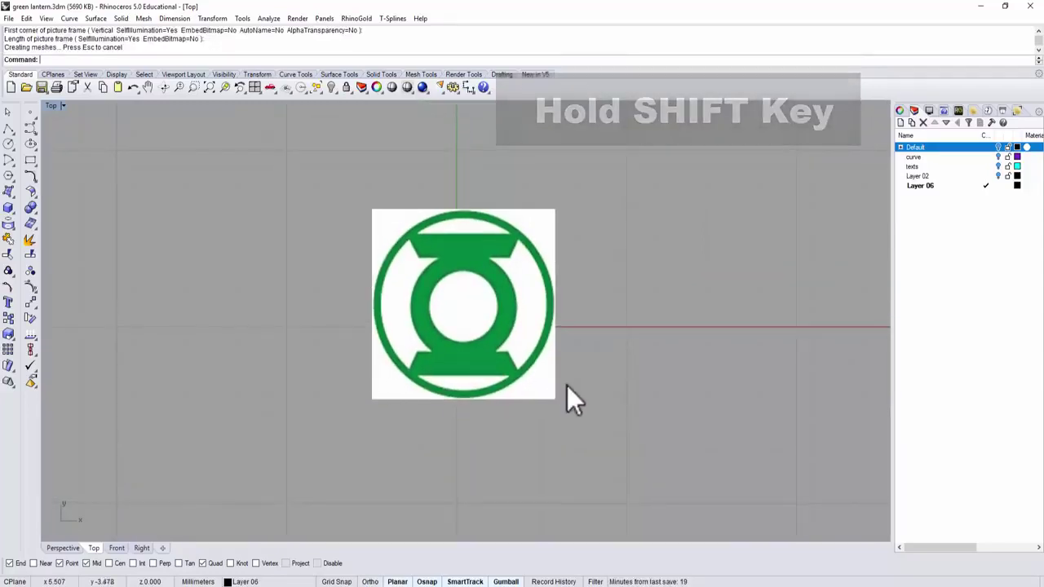
Move the logo picture off to the right of the origin and place a point object to the picture's left
{"action": "left_click_drag", "start_coordinate": [522, 299], "coordinate": [635, 253]}
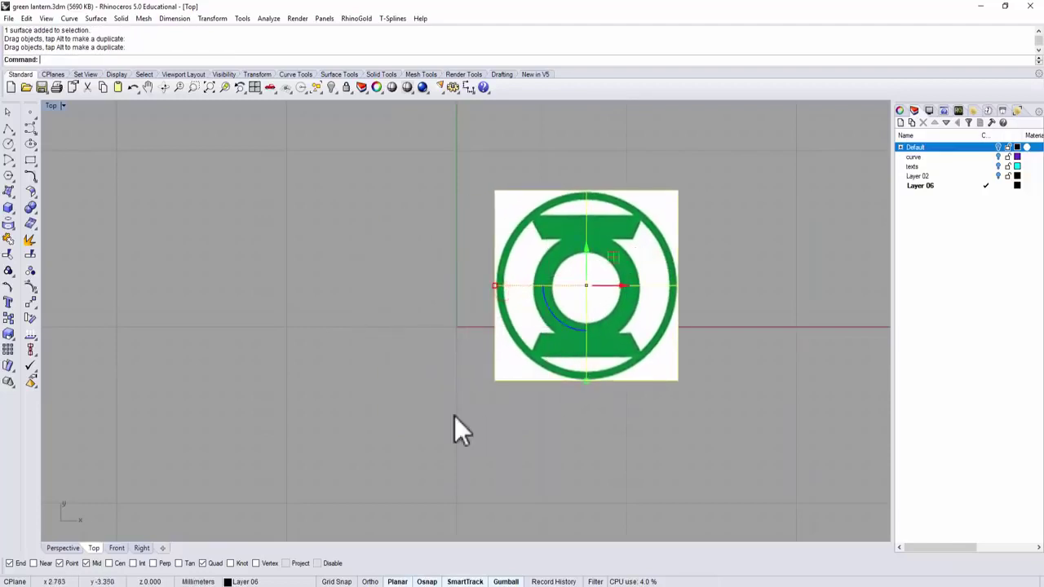
{"action": "left_click", "coordinate": [430, 426]}
{"action": "left_click", "coordinate": [30, 112]}
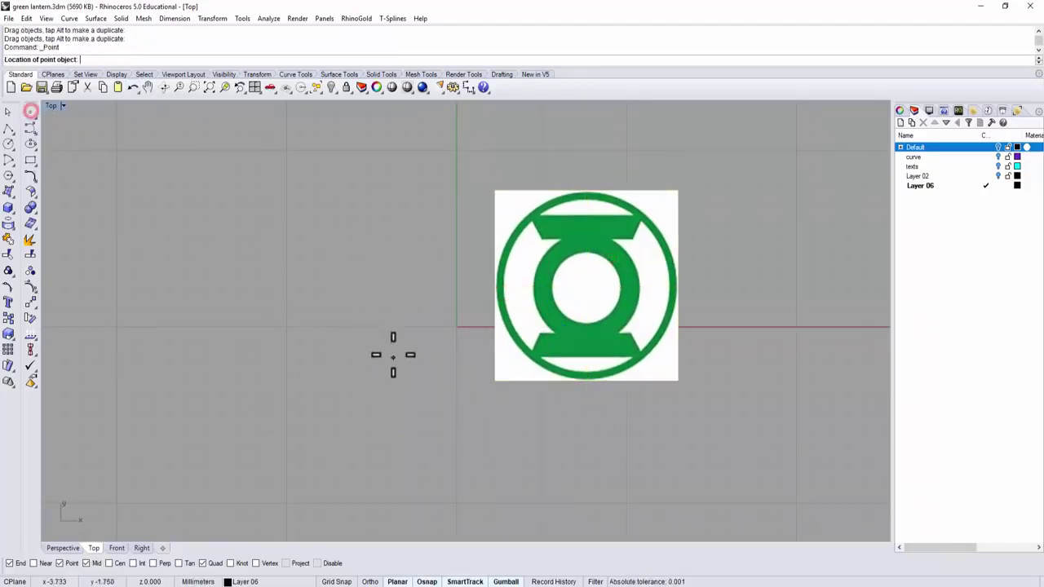
{"action": "left_click", "coordinate": [414, 300]}
Align the centers of the point and the logo picture concentrically at the origin, using 0 as the alignment point
{"action": "left_click_drag", "start_coordinate": [496, 424], "coordinate": [285, 233]}
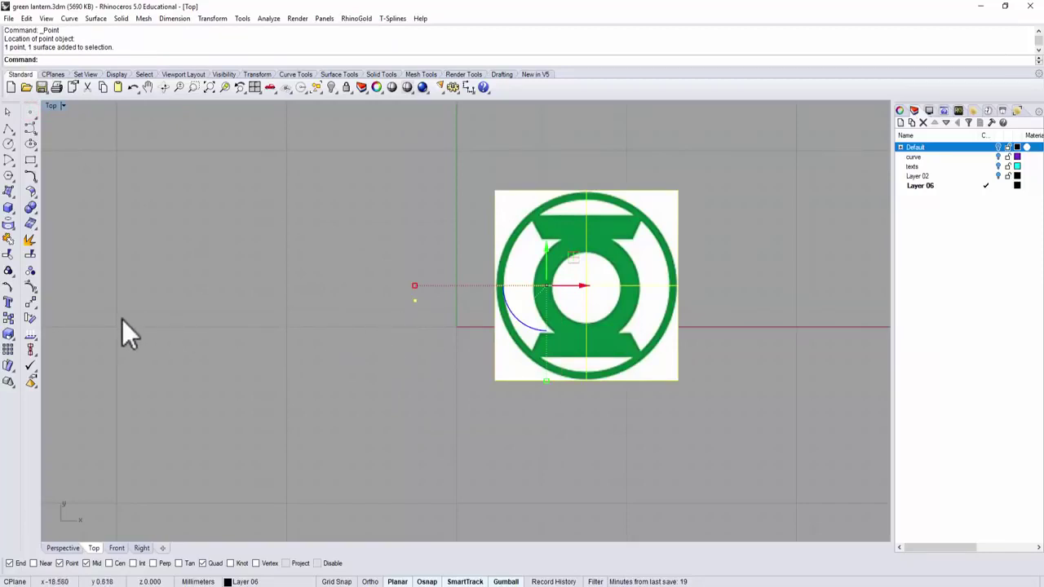
{"action": "left_click", "coordinate": [35, 356]}
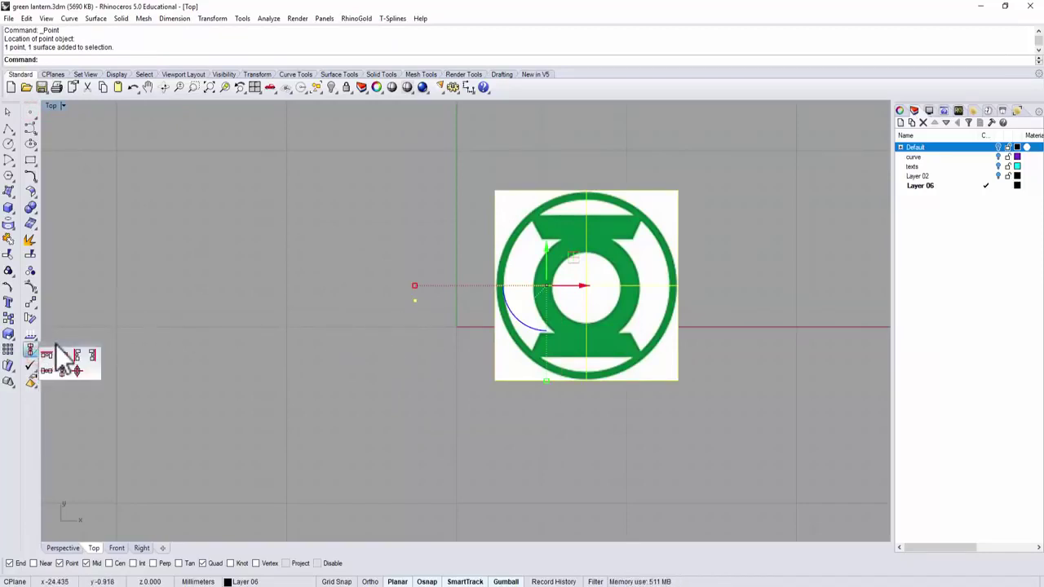
{"action": "left_click_drag", "start_coordinate": [57, 350], "coordinate": [203, 153]}
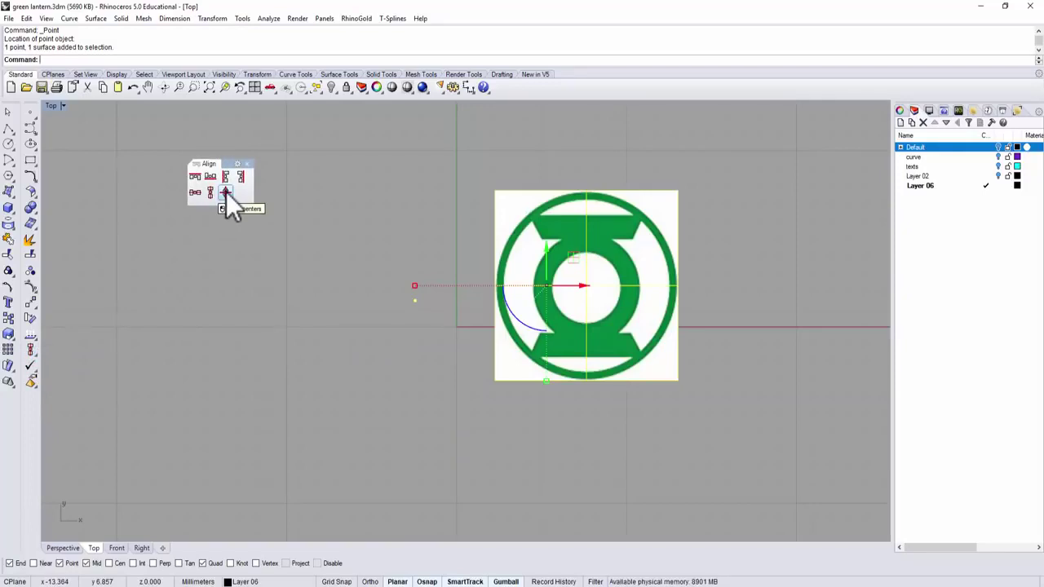
{"action": "left_click", "coordinate": [226, 192]}
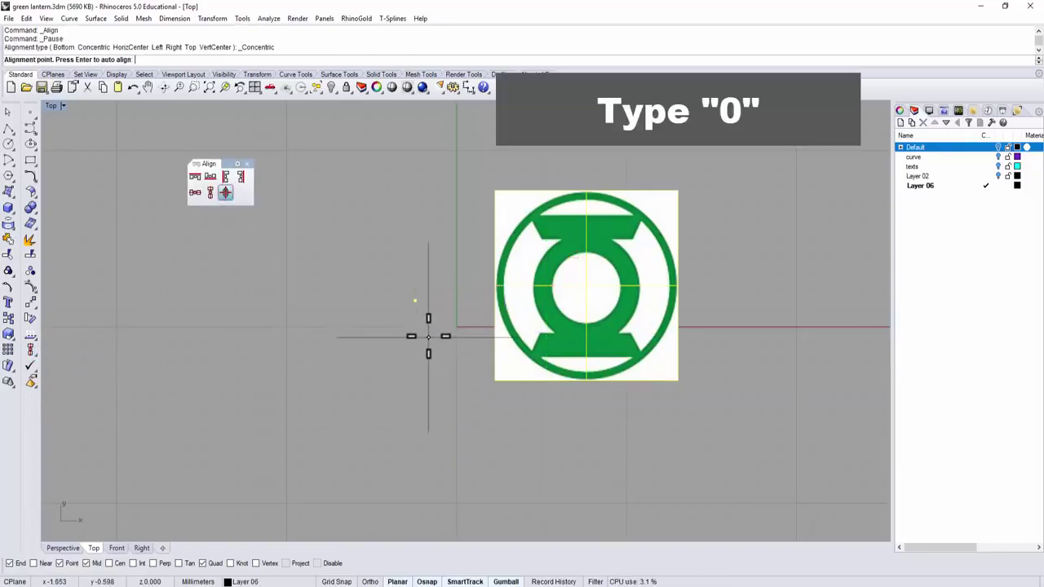
{"action": "type", "text": "0"}
{"action": "key", "text": "Return"}
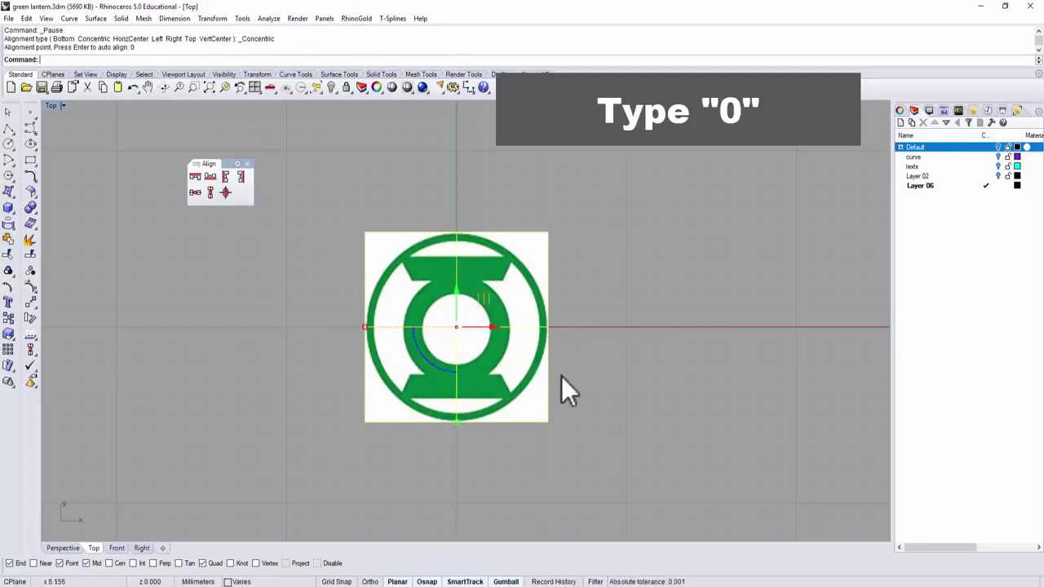
{"action": "left_click", "coordinate": [601, 385]}
{"action": "scroll", "coordinate": [485, 341], "scroll_direction": "up", "scroll_amount": 2}
{"action": "right_click_drag", "start_coordinate": [530, 311], "coordinate": [562, 285]}
{"action": "left_click", "coordinate": [247, 164]}
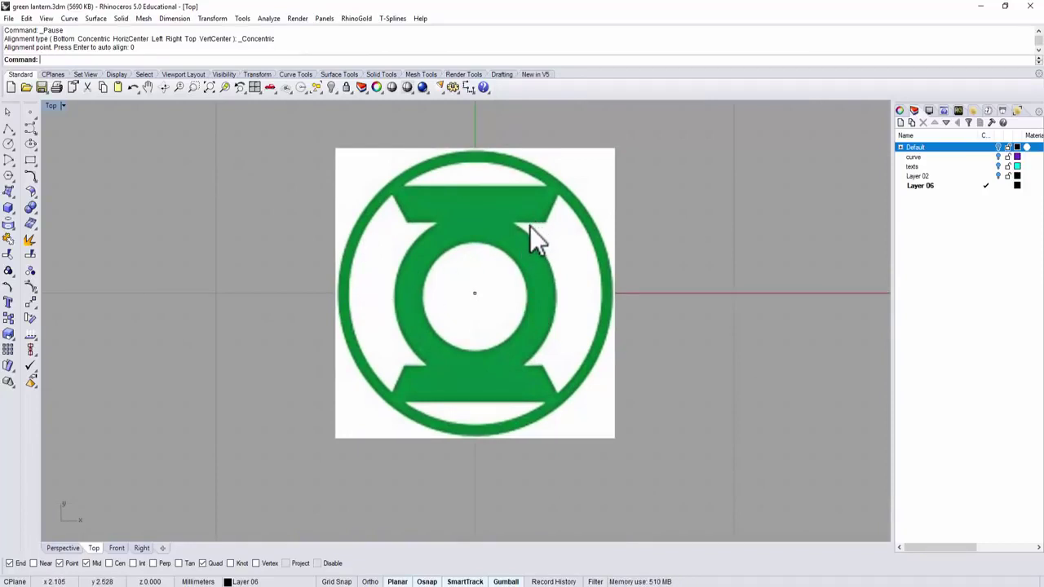
Draw a circle of about 2.04 mm radius centered on the origin point, reaching the edge of the logo's inner white disc
{"action": "left_click", "coordinate": [8, 144]}
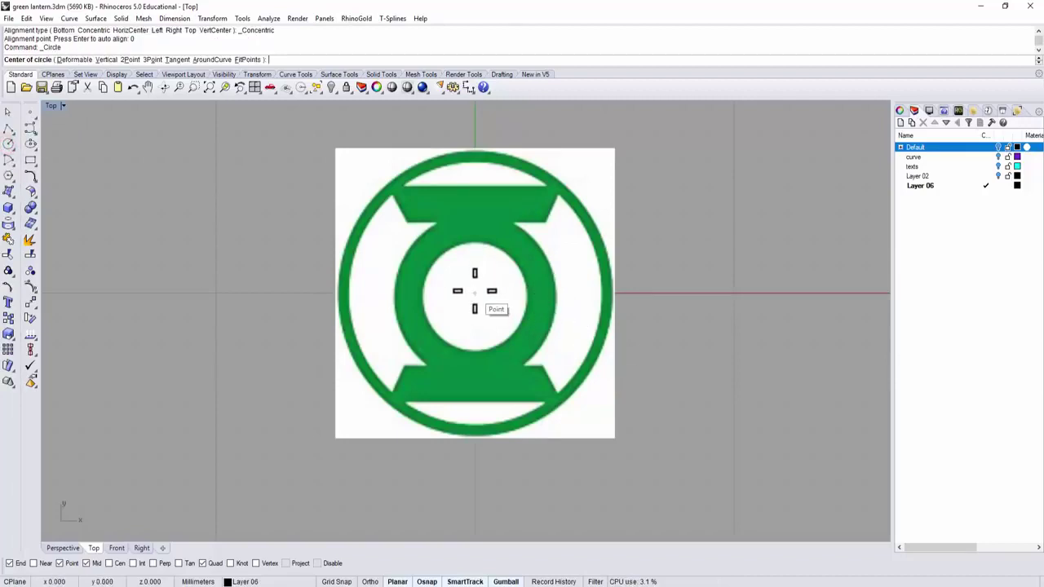
{"action": "left_click", "coordinate": [474, 291]}
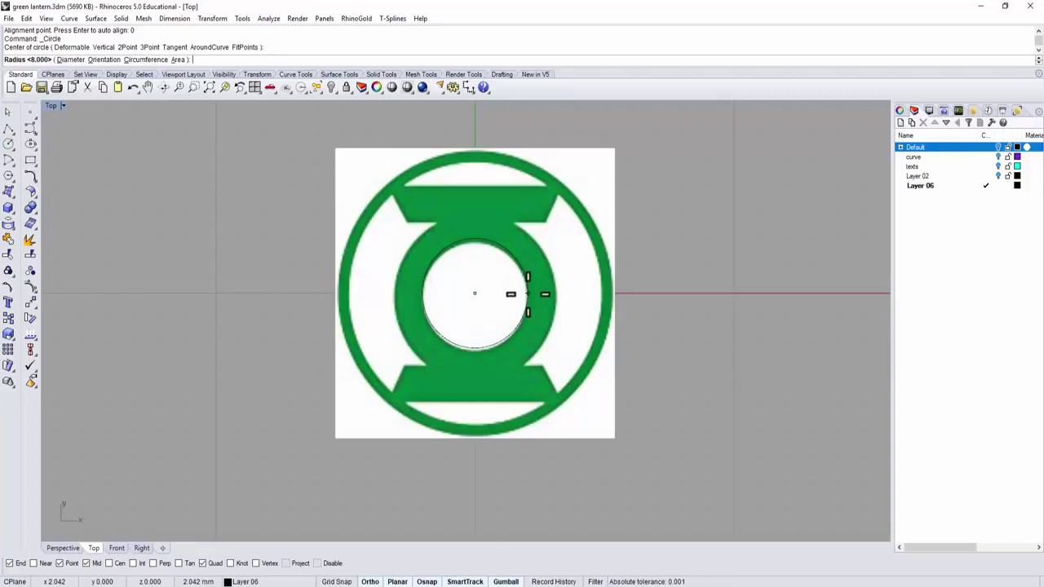
{"action": "left_click", "coordinate": [528, 294]}
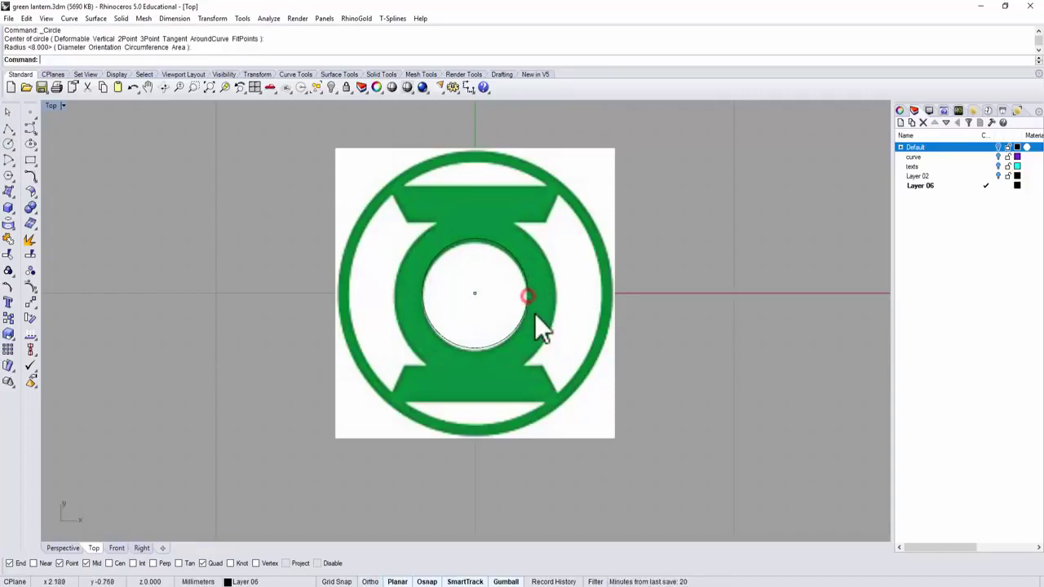
Move the logo picture slightly upward along the Y axis so its inner disc matches the drawn circle
{"action": "scroll", "coordinate": [500, 294], "scroll_direction": "up", "scroll_amount": 2}
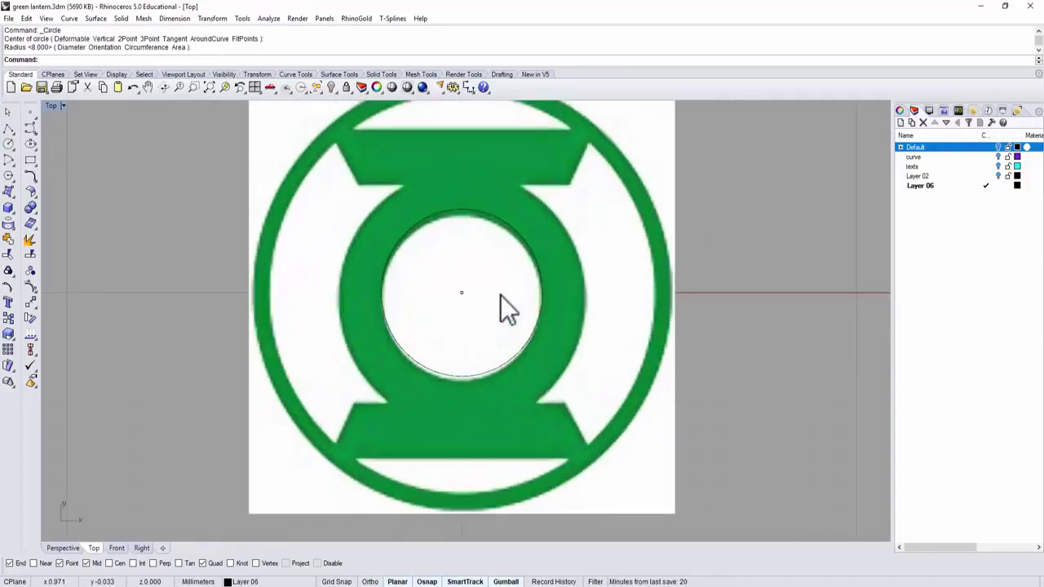
{"action": "left_click", "coordinate": [482, 213]}
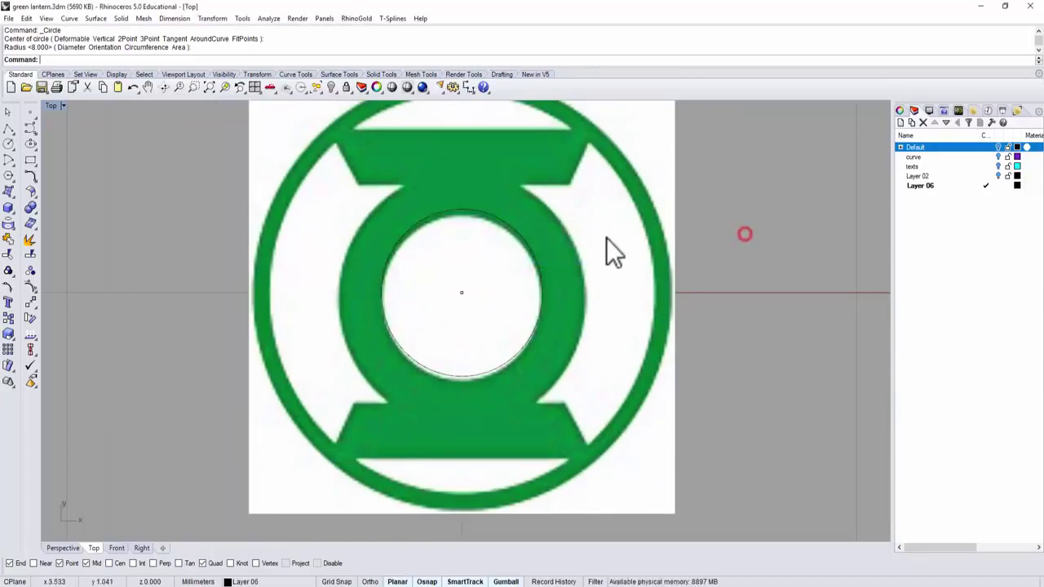
{"action": "left_click", "coordinate": [584, 263]}
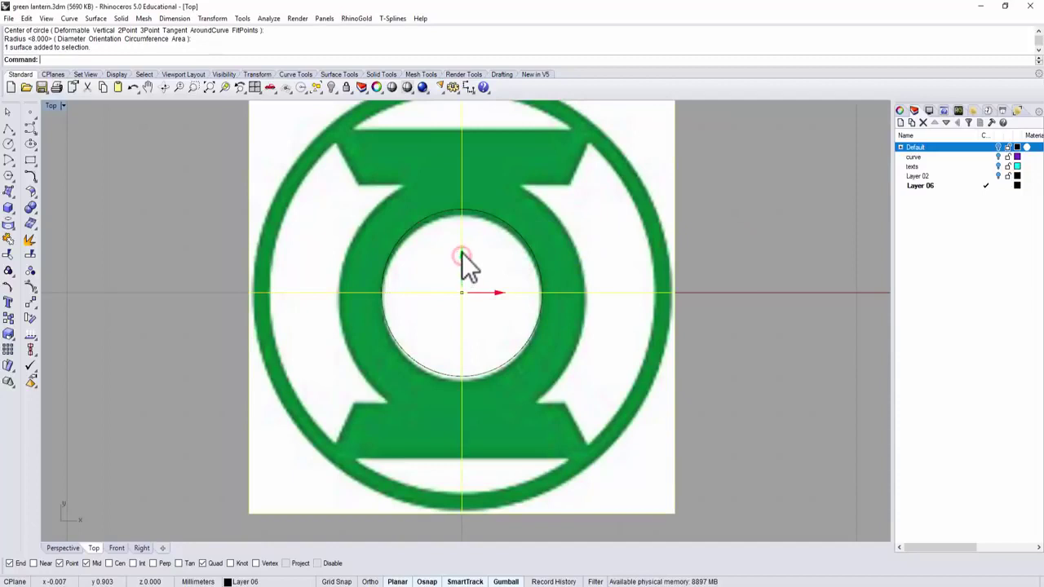
{"action": "left_click_drag", "start_coordinate": [461, 252], "coordinate": [462, 250]}
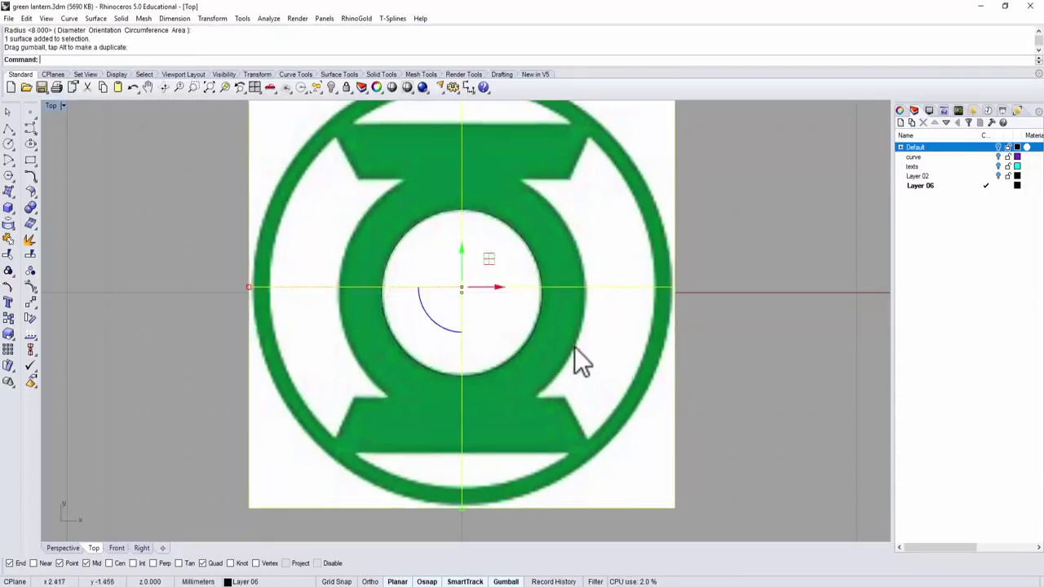
Draw a circle of about 3.13 mm radius centered on the origin, following the outer edge of the logo's thick green ring
{"action": "left_click", "coordinate": [742, 323]}
{"action": "scroll", "coordinate": [542, 326], "scroll_direction": "down", "scroll_amount": 2}
{"action": "right_click_drag", "start_coordinate": [542, 319], "coordinate": [528, 340]}
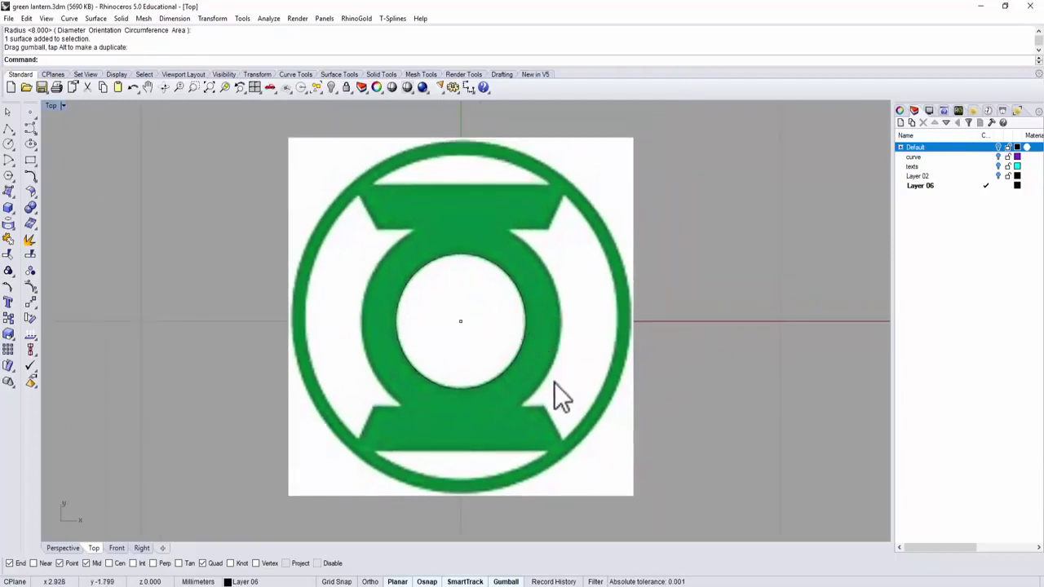
{"action": "left_click", "coordinate": [8, 143]}
{"action": "left_click", "coordinate": [462, 323]}
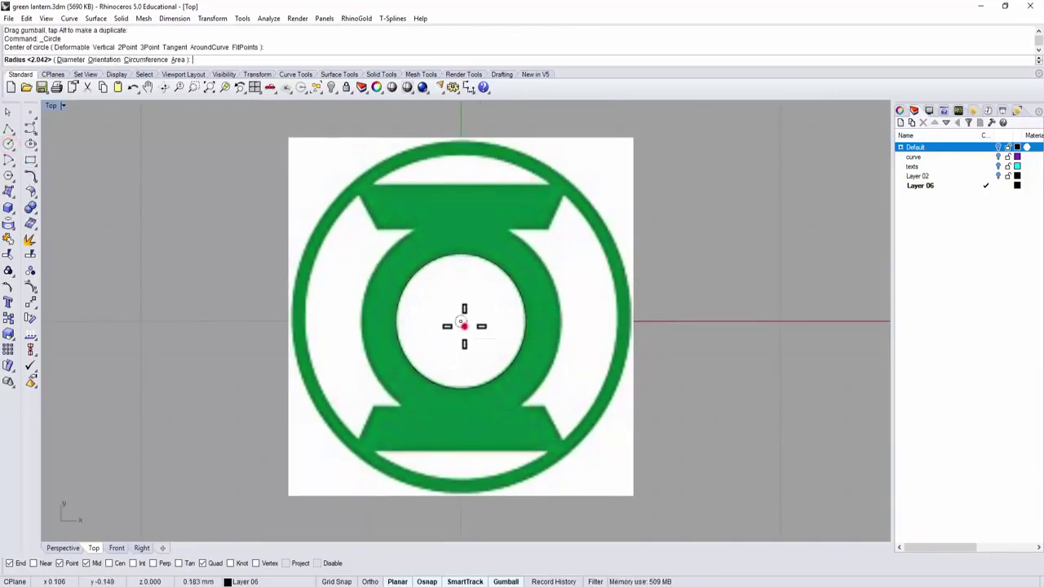
{"action": "left_click", "coordinate": [560, 321]}
Draw another origin-centered circle of about 4.9 mm radius, following the inner edge of the logo's outer green ring
{"action": "key", "text": "Return"}
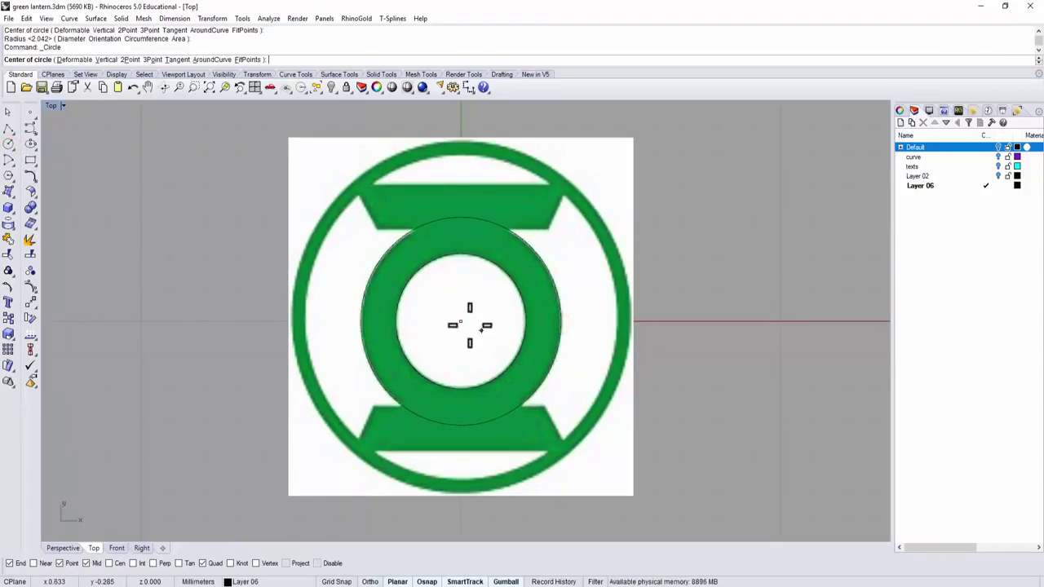
{"action": "left_click", "coordinate": [460, 323]}
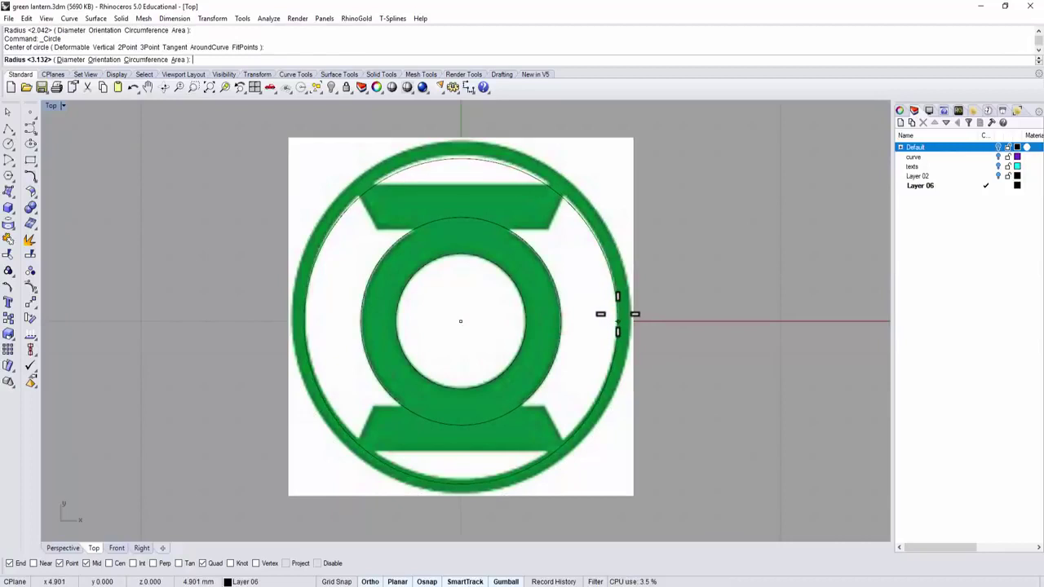
{"action": "left_click", "coordinate": [617, 315]}
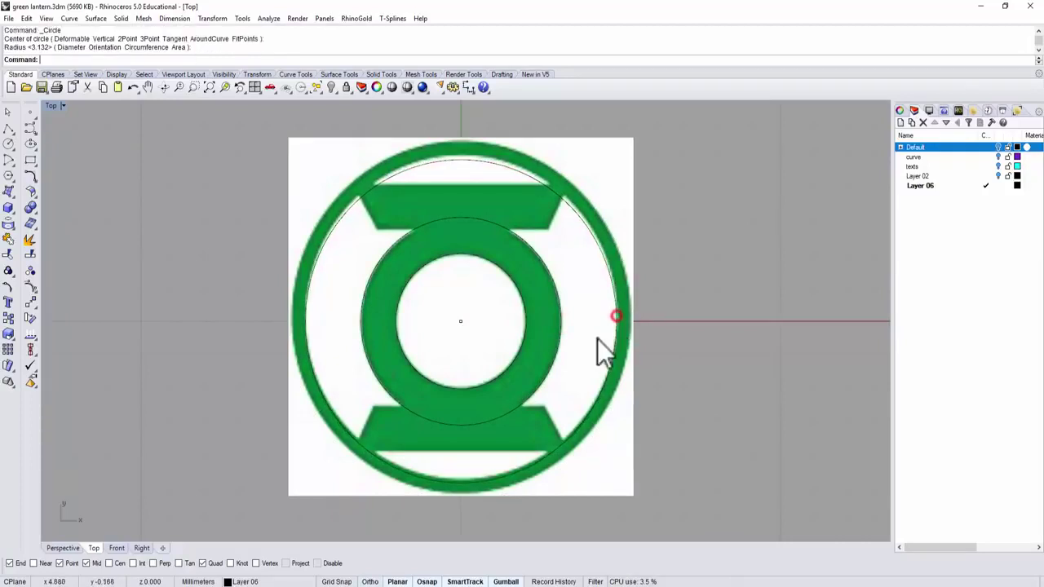
{"action": "scroll", "coordinate": [415, 306], "scroll_direction": "down", "scroll_amount": 1}
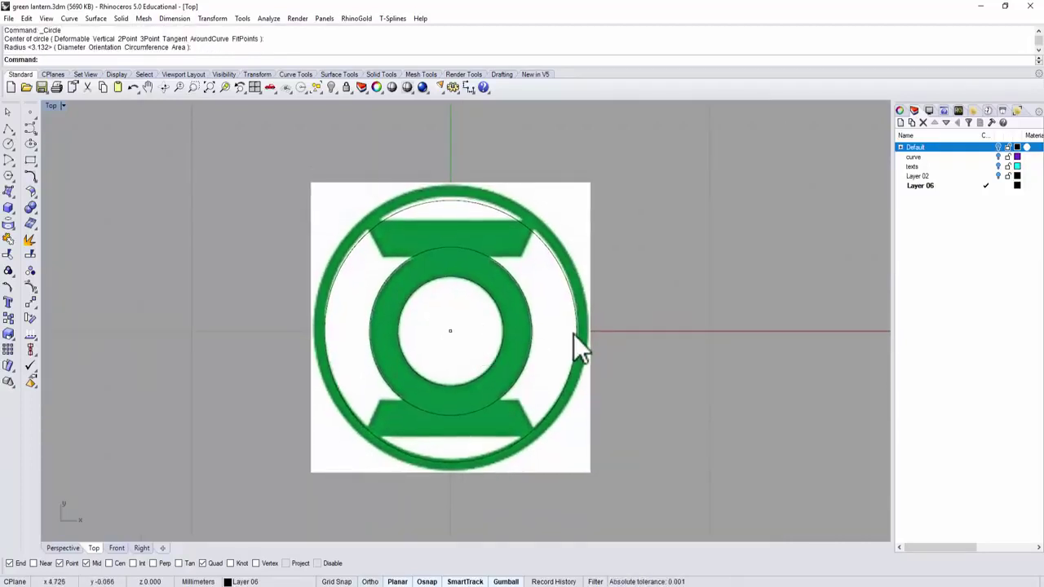
{"action": "scroll", "coordinate": [462, 292], "scroll_direction": "up", "scroll_amount": 1}
Trace the top edge of the logo's upper bar with a horizontal polyline extending past the outer circle at both ends
{"action": "right_click_drag", "start_coordinate": [451, 285], "coordinate": [471, 280]}
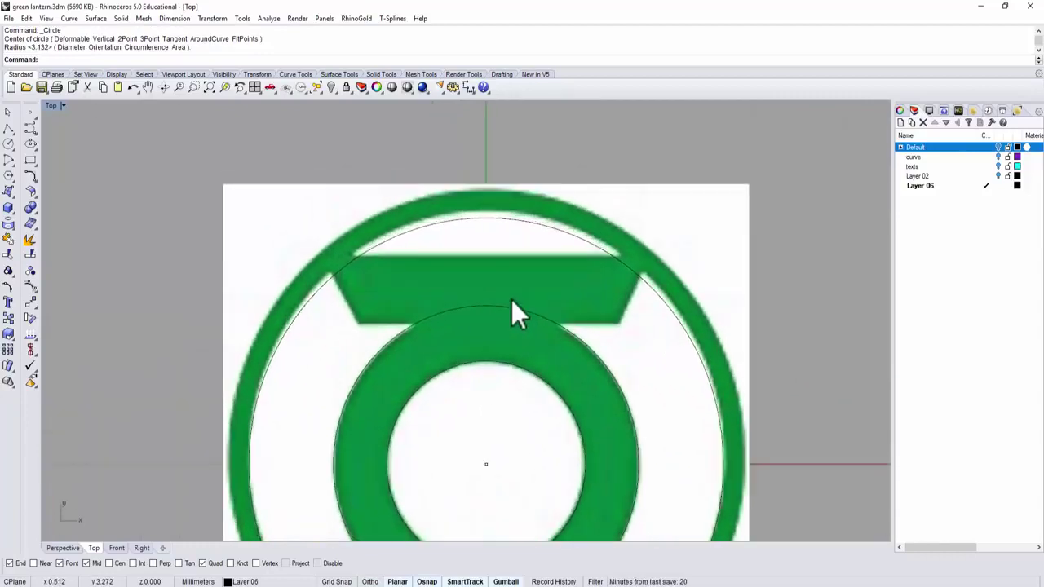
{"action": "scroll", "coordinate": [517, 310], "scroll_direction": "up", "scroll_amount": 1}
{"action": "left_click", "coordinate": [8, 128]}
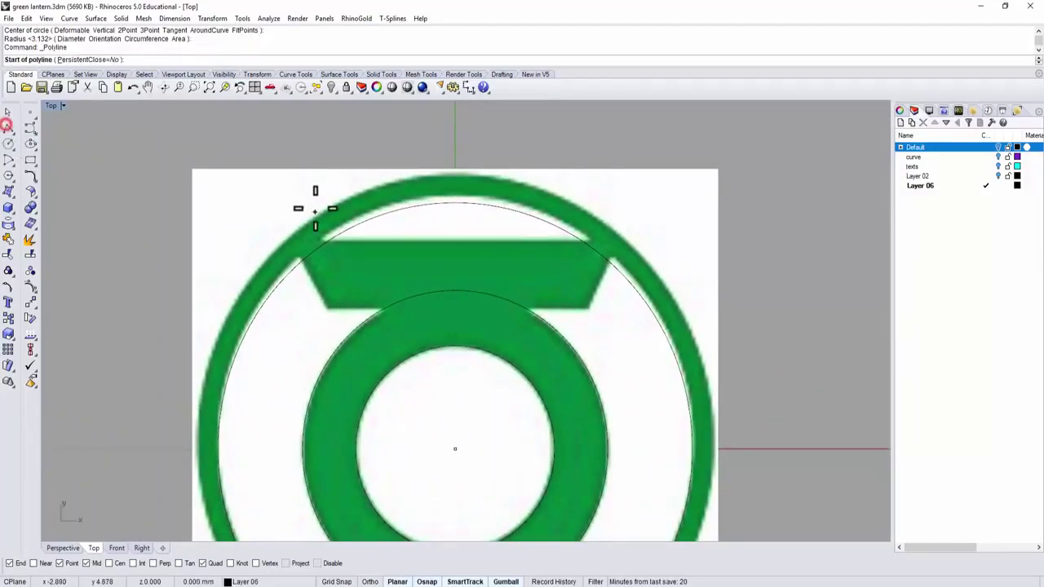
{"action": "left_click", "coordinate": [310, 242]}
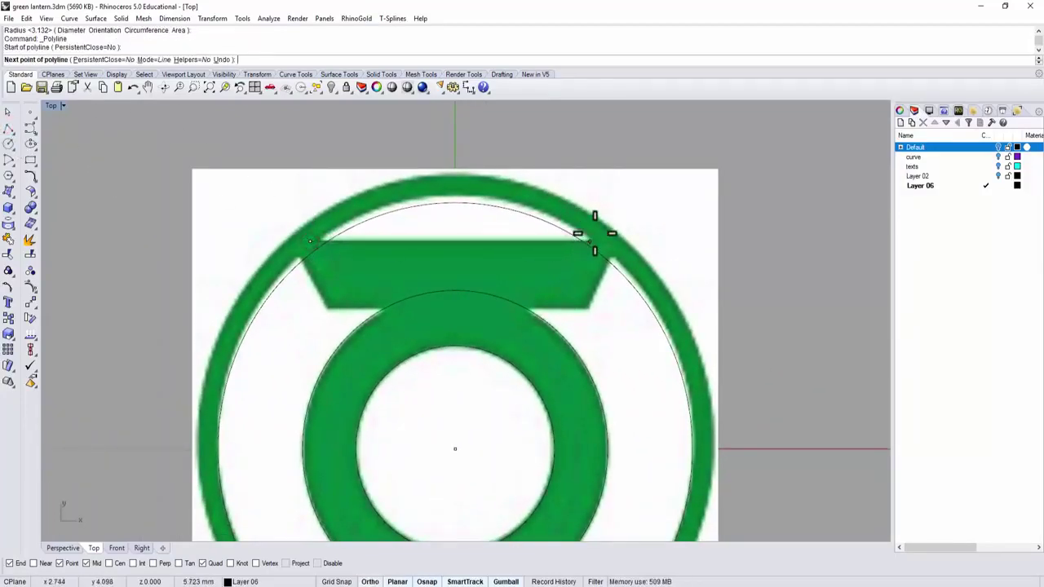
{"action": "left_click", "coordinate": [604, 238]}
{"action": "key", "text": "Return"}
Trace the upper bar's right end with a polyline: a slanted side about 1.3 mm long, then a horizontal segment into the middle circle
{"action": "key", "text": "Return"}
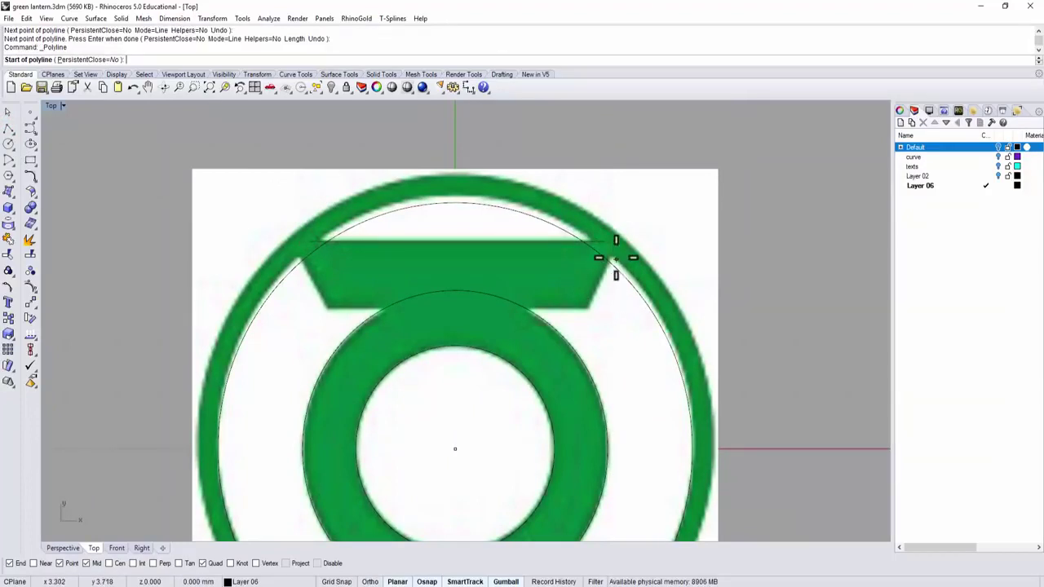
{"action": "left_click", "coordinate": [617, 250]}
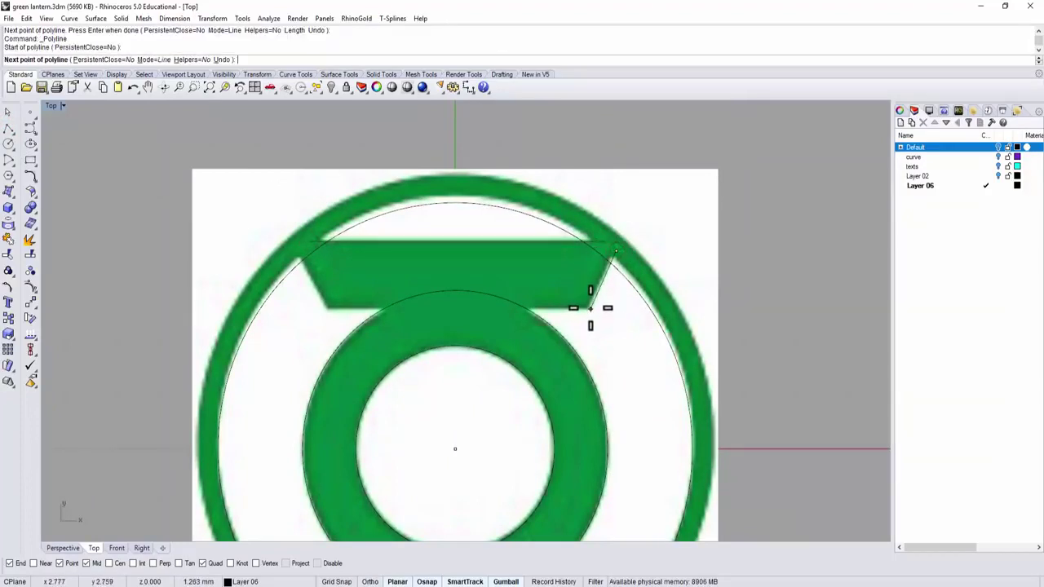
{"action": "left_click", "coordinate": [590, 309]}
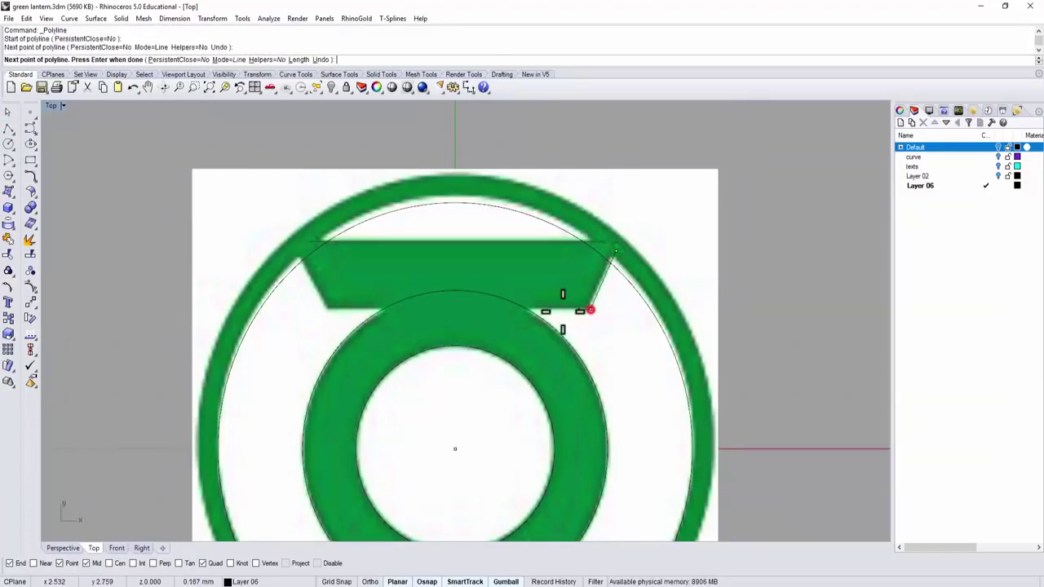
{"action": "left_click", "coordinate": [496, 306]}
{"action": "key", "text": "Return"}
Mirror the polyline at the upper bar's right end across the vertical axis through the origin, keeping the original
{"action": "left_click", "coordinate": [576, 309]}
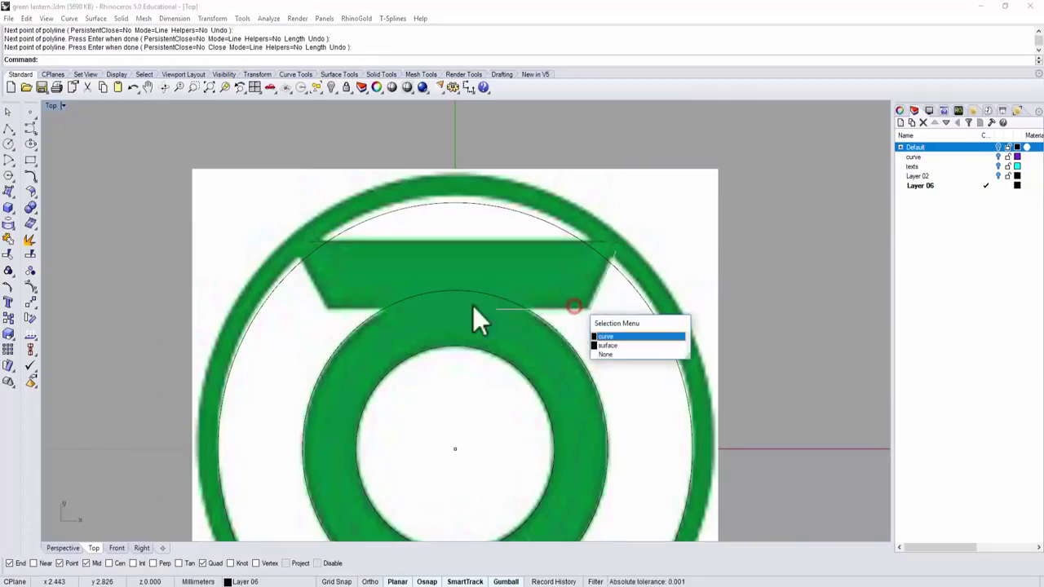
{"action": "left_click", "coordinate": [645, 337]}
{"action": "left_click", "coordinate": [33, 304]}
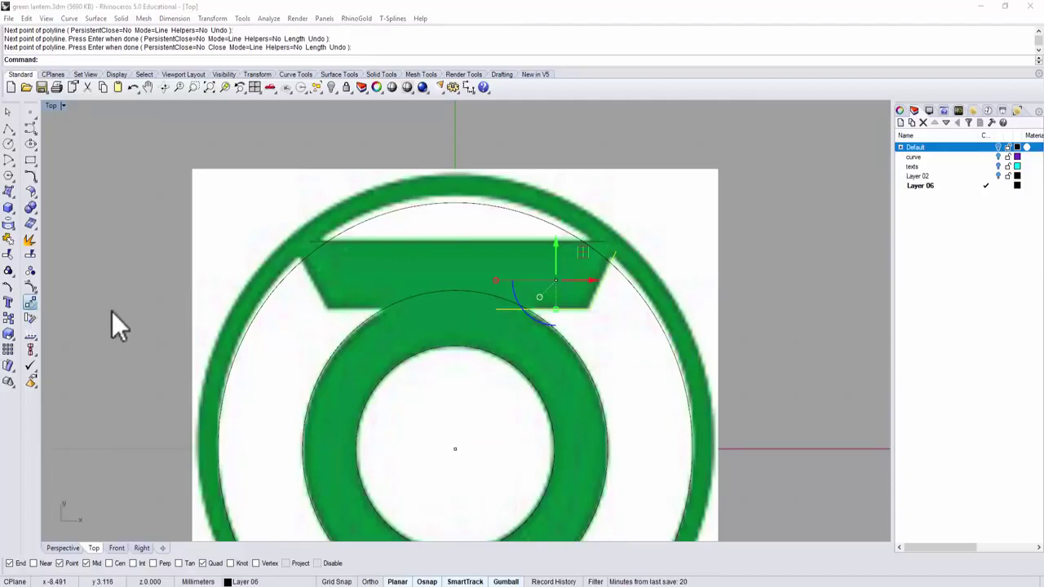
{"action": "left_click", "coordinate": [123, 308]}
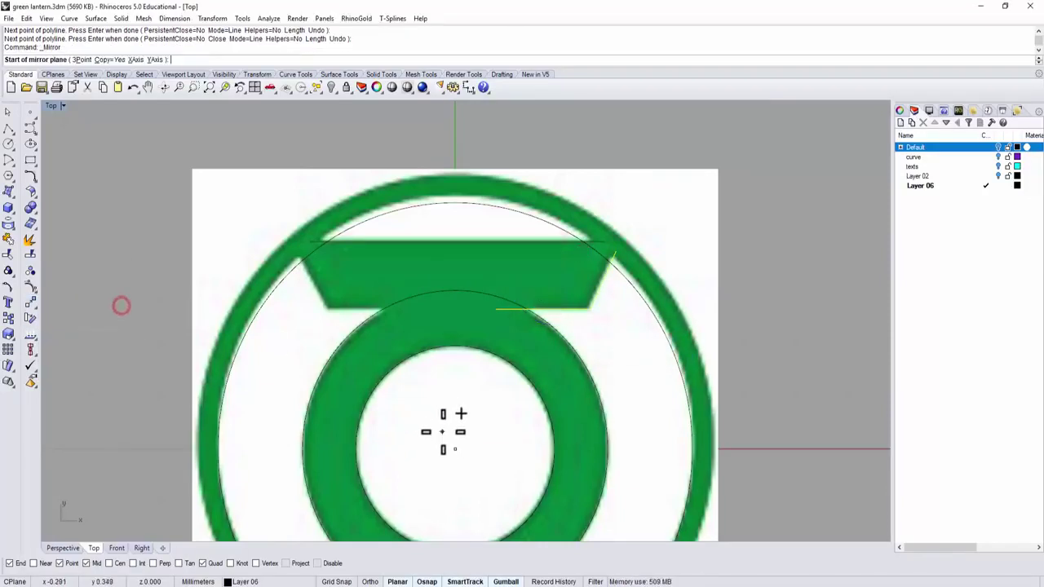
{"action": "left_click", "coordinate": [455, 448]}
{"action": "left_click", "coordinate": [457, 147]}
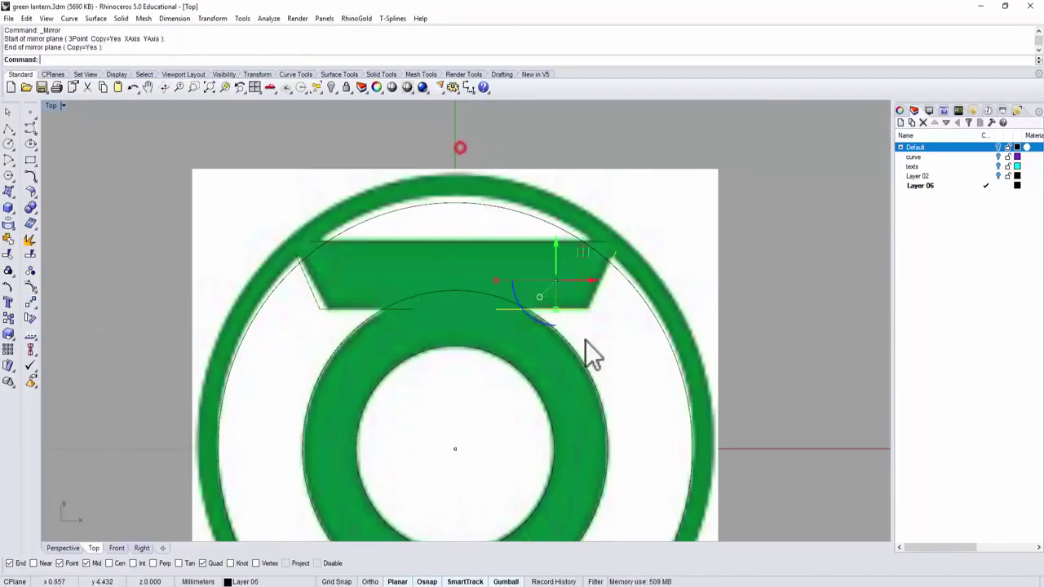
Mirror the three curves of the upper bar across the horizontal axis through the origin to form the lower bar
{"action": "scroll", "coordinate": [709, 337], "scroll_direction": "down", "scroll_amount": 2}
{"action": "right_click_drag", "start_coordinate": [709, 338], "coordinate": [723, 292]}
{"action": "left_click_drag", "start_coordinate": [280, 167], "coordinate": [701, 316]}
{"action": "right_click_drag", "start_coordinate": [718, 333], "coordinate": [585, 259]}
{"action": "scroll", "coordinate": [587, 269], "scroll_direction": "down", "scroll_amount": 3}
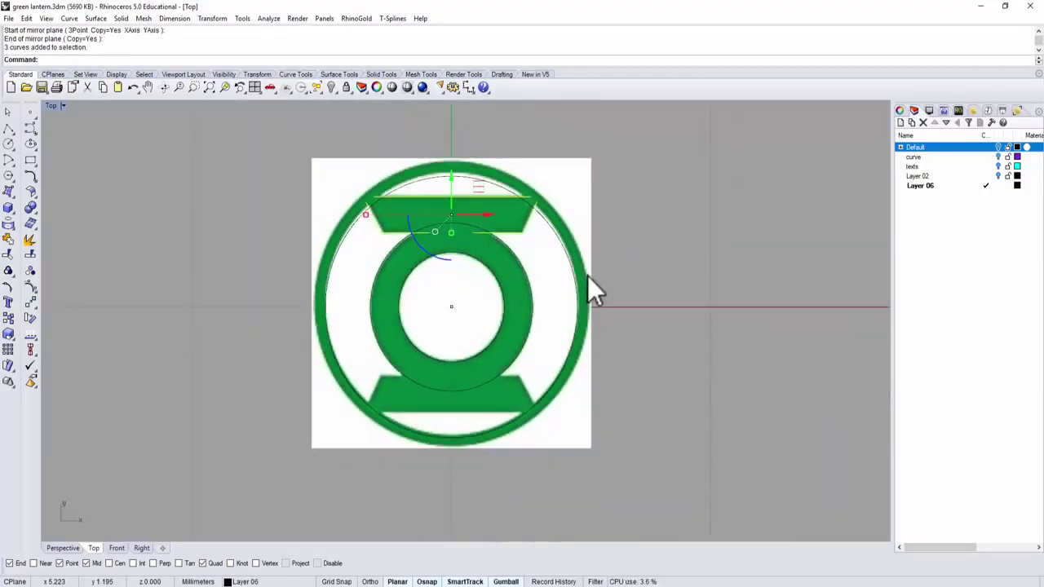
{"action": "left_click", "coordinate": [31, 302]}
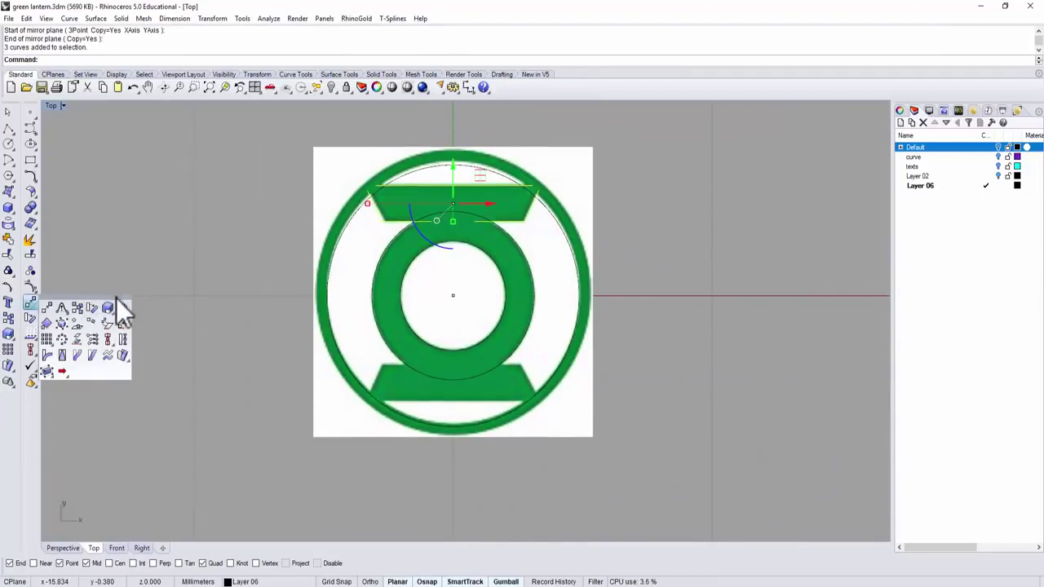
{"action": "left_click", "coordinate": [117, 307]}
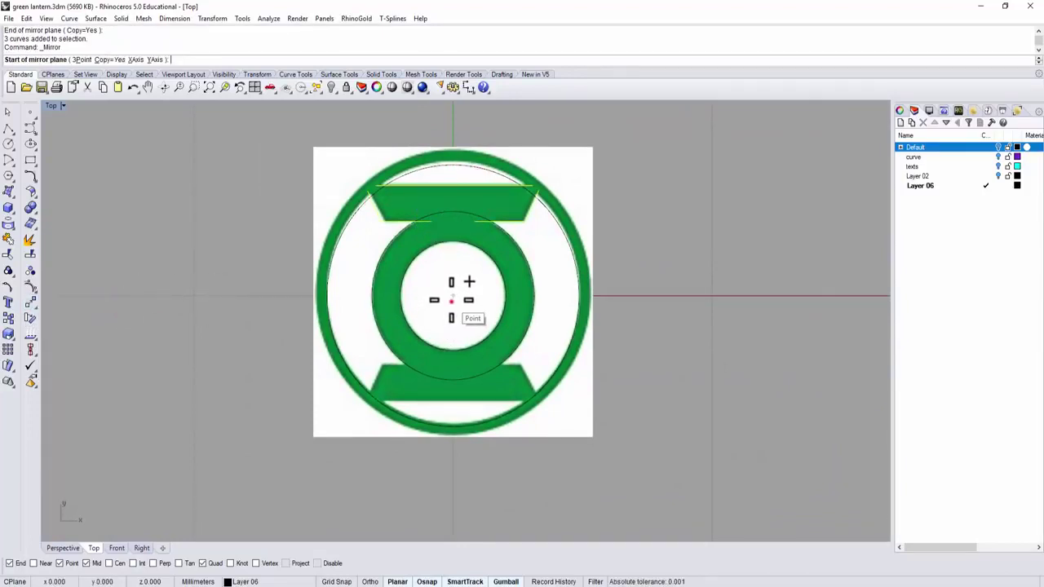
{"action": "left_click", "coordinate": [453, 295]}
{"action": "left_click", "coordinate": [655, 293]}
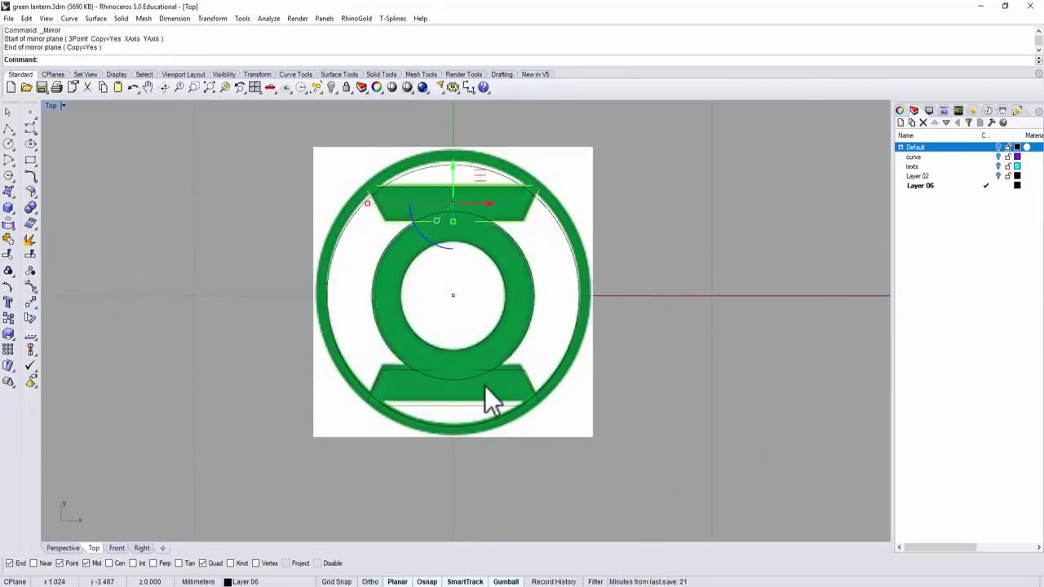
Delete the logo picture, keeping only the traced curves and the center point
{"action": "scroll", "coordinate": [485, 383], "scroll_direction": "up", "scroll_amount": 3}
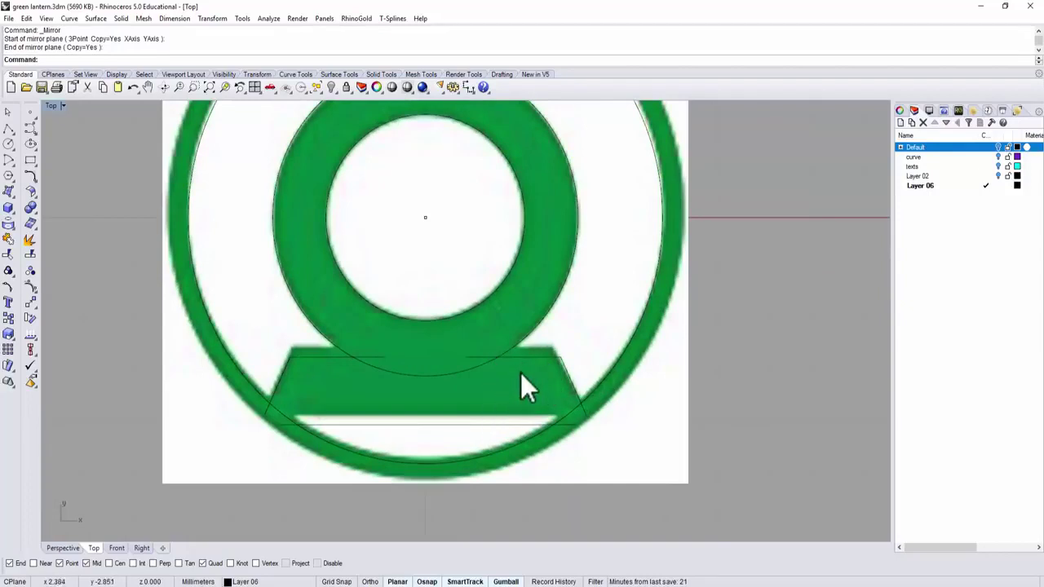
{"action": "scroll", "coordinate": [566, 359], "scroll_direction": "down", "scroll_amount": 2}
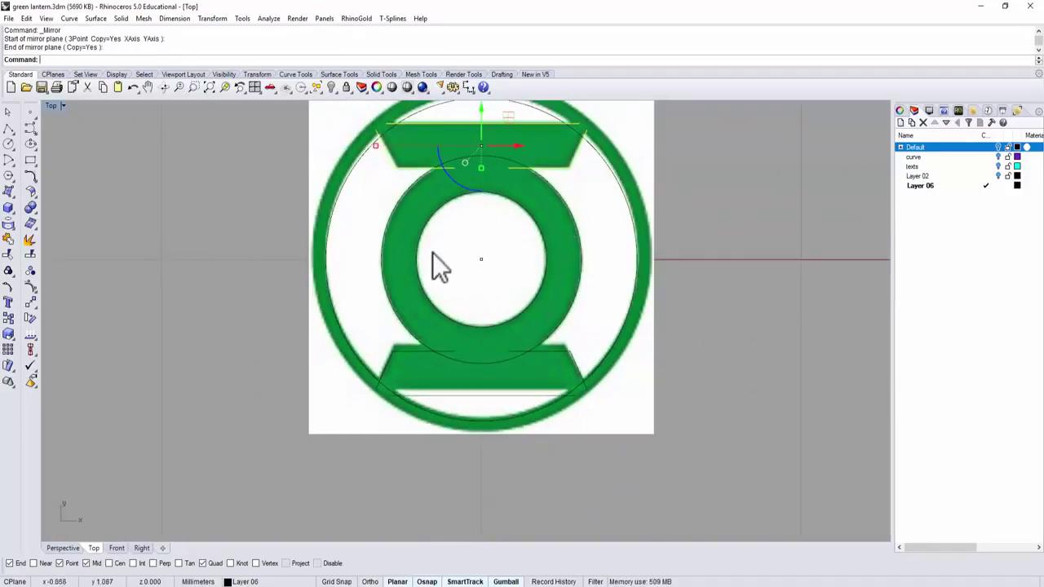
{"action": "scroll", "coordinate": [555, 232], "scroll_direction": "down", "scroll_amount": 2}
{"action": "right_click_drag", "start_coordinate": [565, 222], "coordinate": [560, 319]}
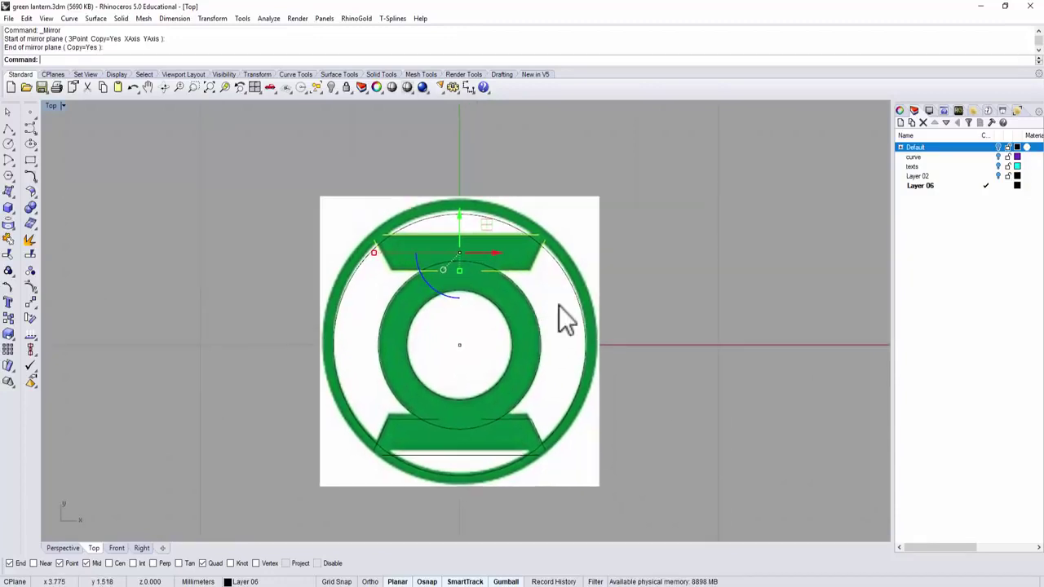
{"action": "left_click", "coordinate": [623, 283]}
{"action": "left_click", "coordinate": [594, 217]}
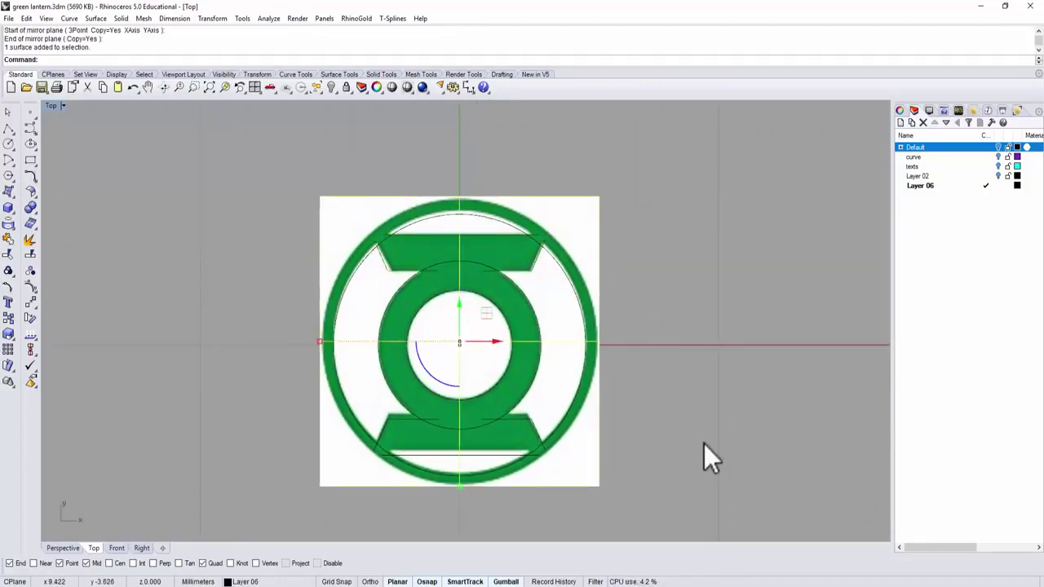
{"action": "key", "text": "Delete"}
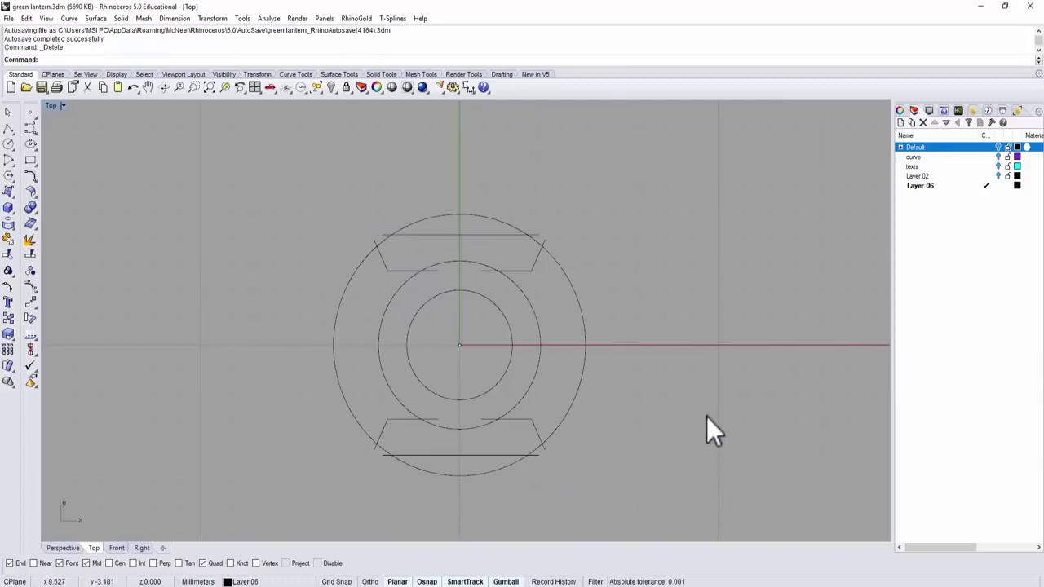
Trim all curves against each other around the upper bar, removing the overhanging ends and the circle arcs crossing the bar
{"action": "right_click_drag", "start_coordinate": [615, 340], "coordinate": [559, 343]}
{"action": "scroll", "coordinate": [538, 296], "scroll_direction": "down", "scroll_amount": 2}
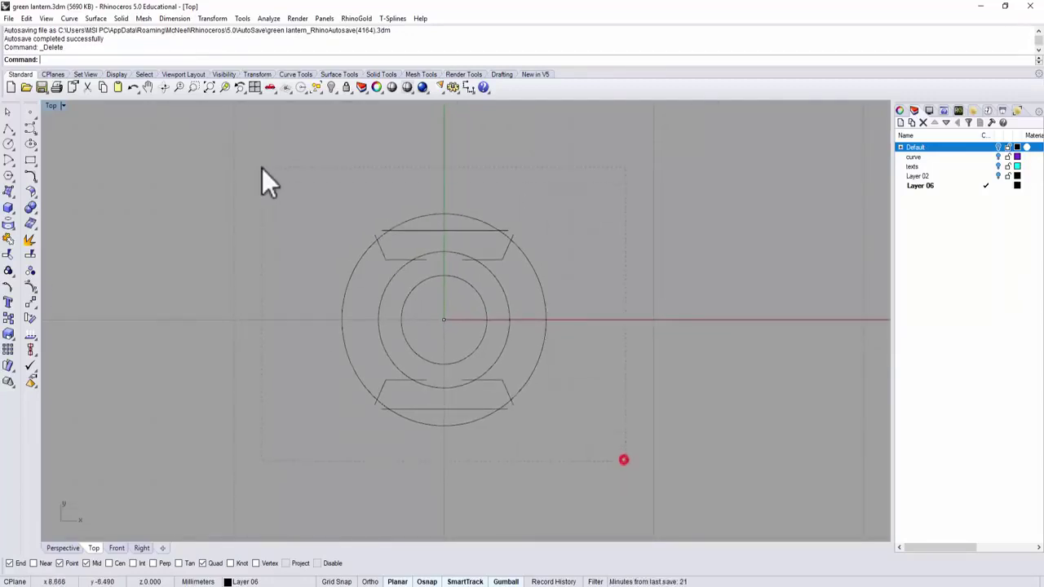
{"action": "left_click_drag", "start_coordinate": [262, 168], "coordinate": [261, 168]}
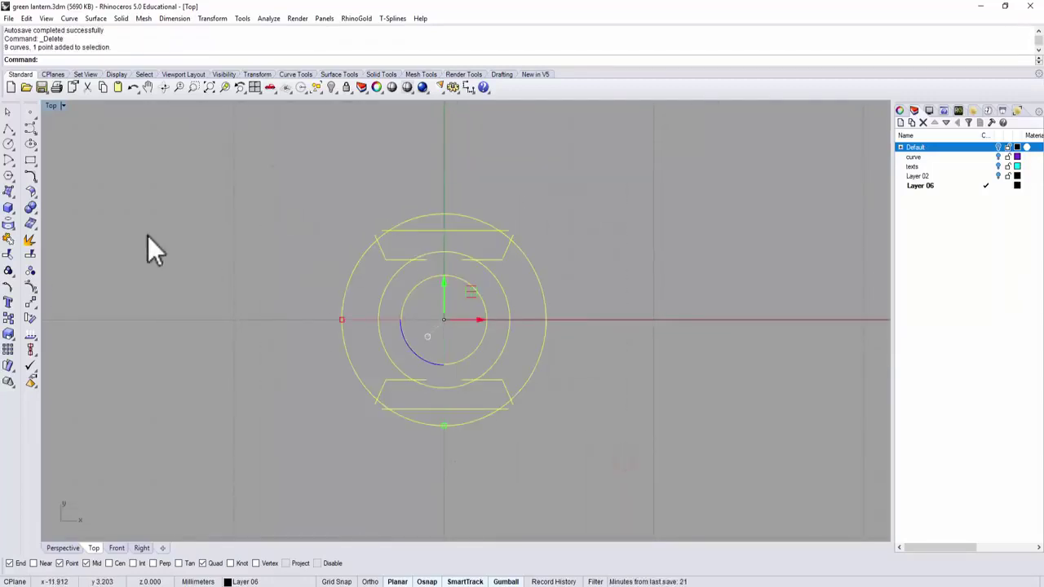
{"action": "left_click", "coordinate": [8, 254]}
{"action": "scroll", "coordinate": [356, 210], "scroll_direction": "up", "scroll_amount": 3}
{"action": "left_click", "coordinate": [394, 257]}
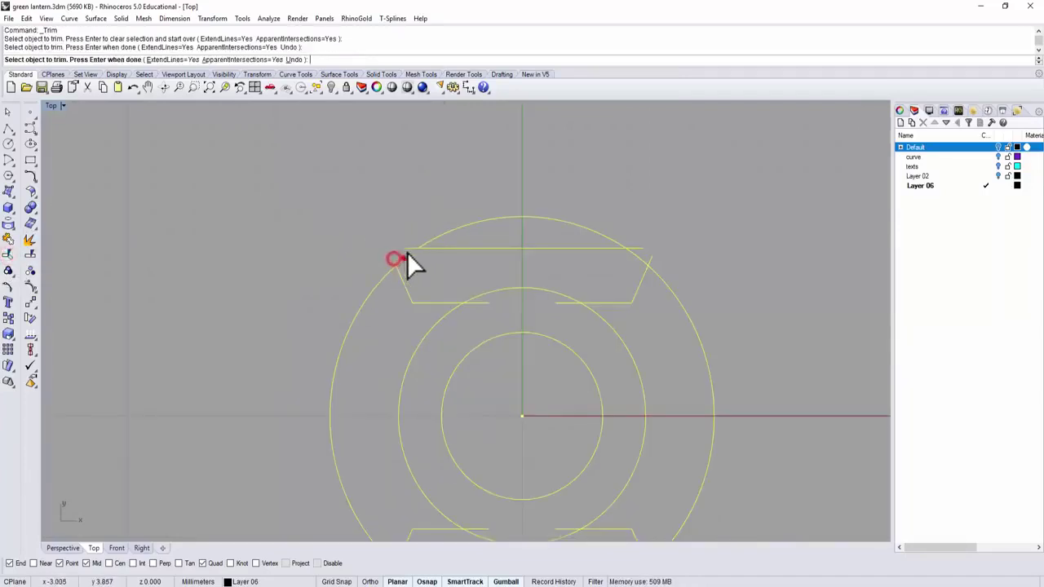
{"action": "left_click", "coordinate": [407, 249]}
{"action": "left_click", "coordinate": [641, 261]}
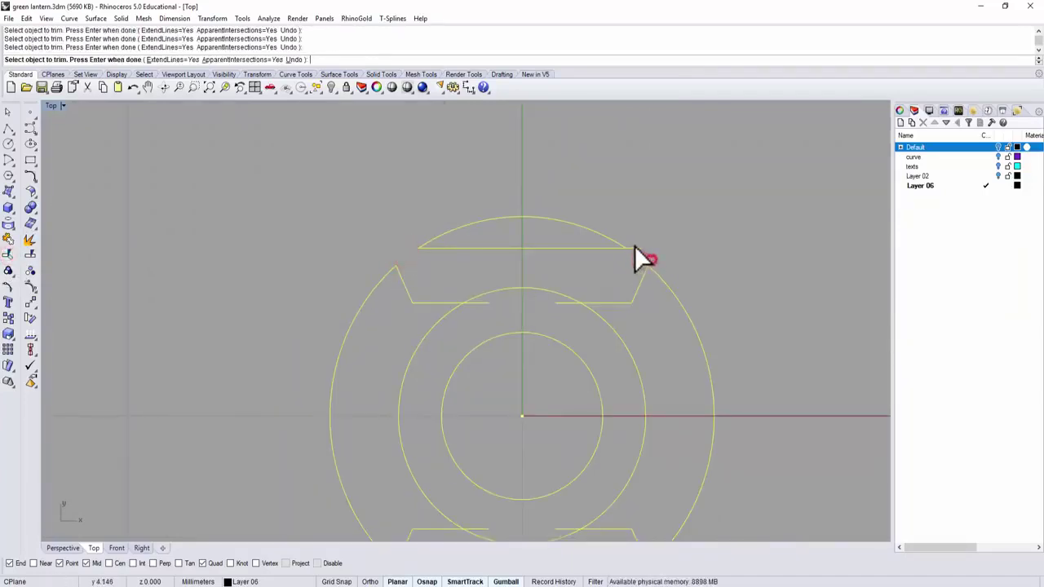
{"action": "left_click", "coordinate": [505, 294]}
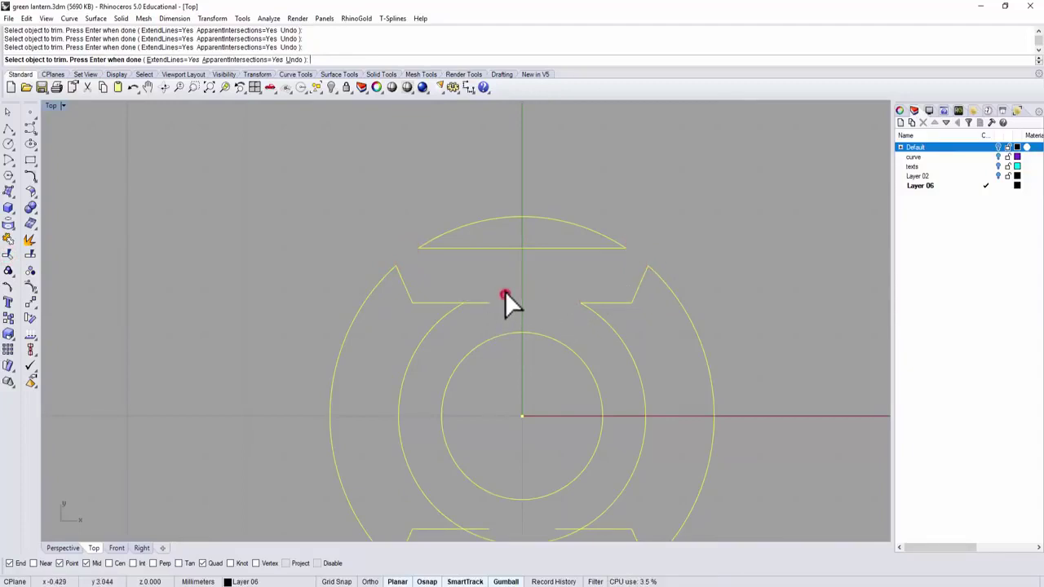
Trim the overhanging line ends and the crossing circle arcs around the lower bar in the same way
{"action": "right_click_drag", "start_coordinate": [484, 304], "coordinate": [528, 240]}
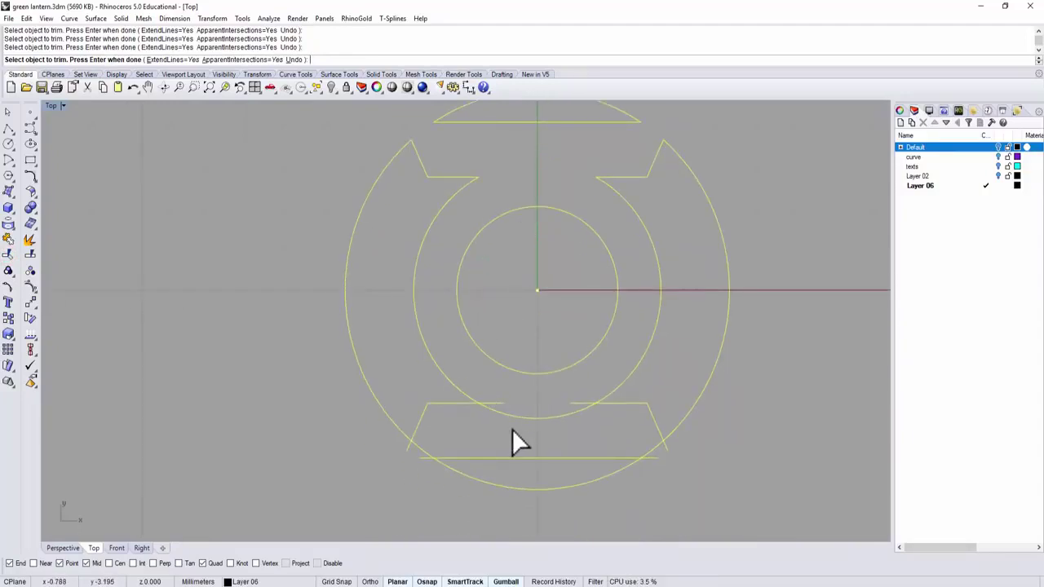
{"action": "left_click", "coordinate": [499, 399]}
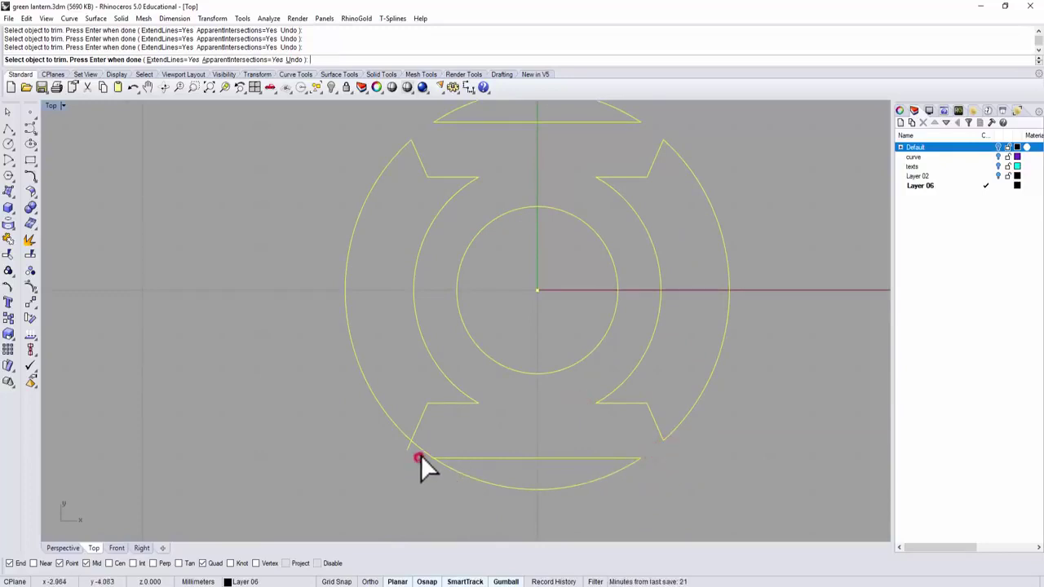
{"action": "scroll", "coordinate": [621, 257], "scroll_direction": "down", "scroll_amount": 3}
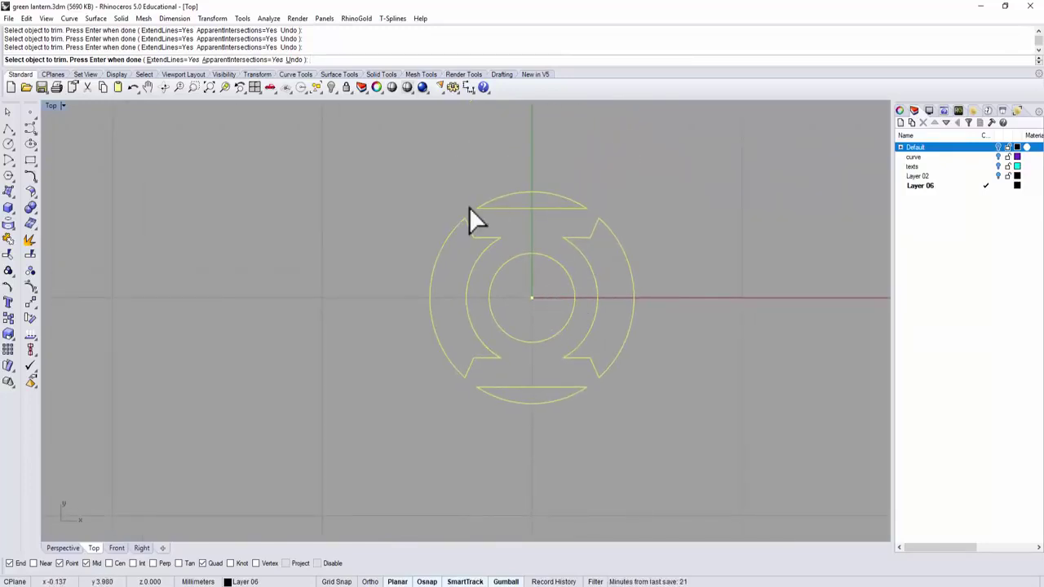
{"action": "key", "text": "Return"}
Join the trimmed logo curves into closed outlines and return to the four-viewport layout
{"action": "right_click_drag", "start_coordinate": [254, 192], "coordinate": [217, 215]}
{"action": "left_click", "coordinate": [8, 240]}
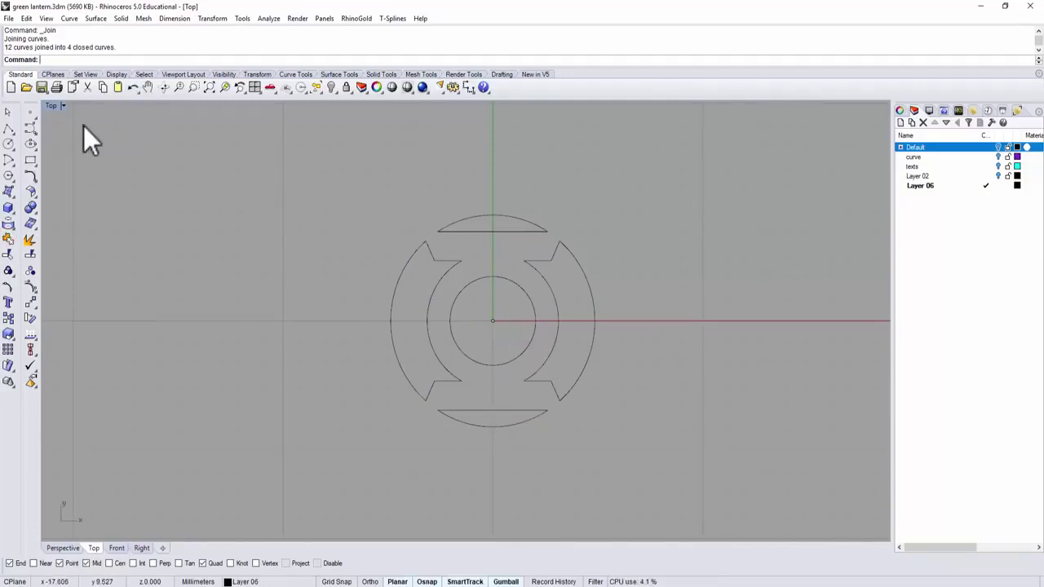
{"action": "double_click", "coordinate": [50, 106]}
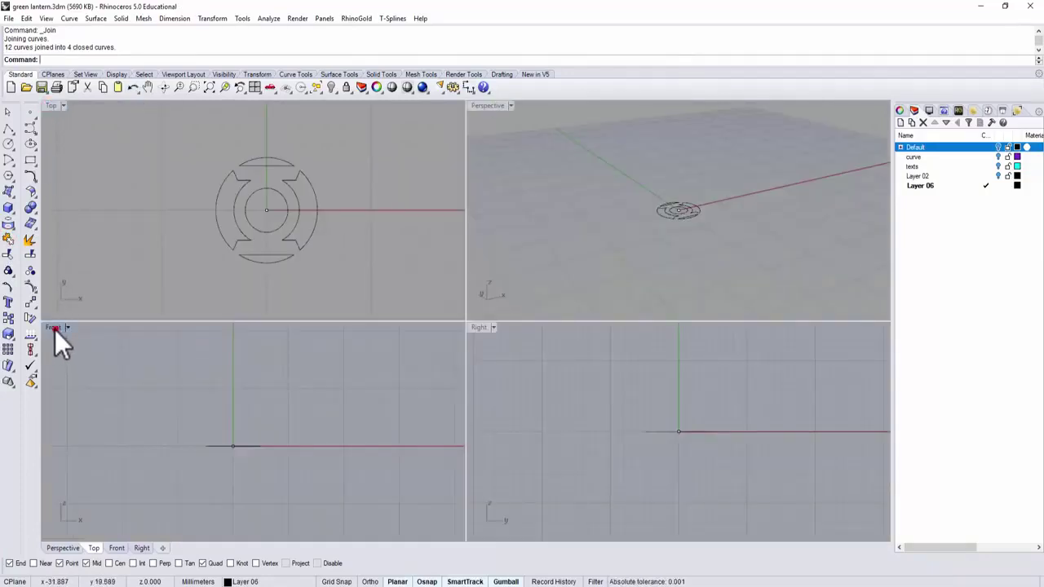
Draw a circle with an 8 mm radius centered on the origin in the front view as the finger hole
{"action": "double_click", "coordinate": [55, 330]}
{"action": "right_click_drag", "start_coordinate": [418, 311], "coordinate": [397, 280]}
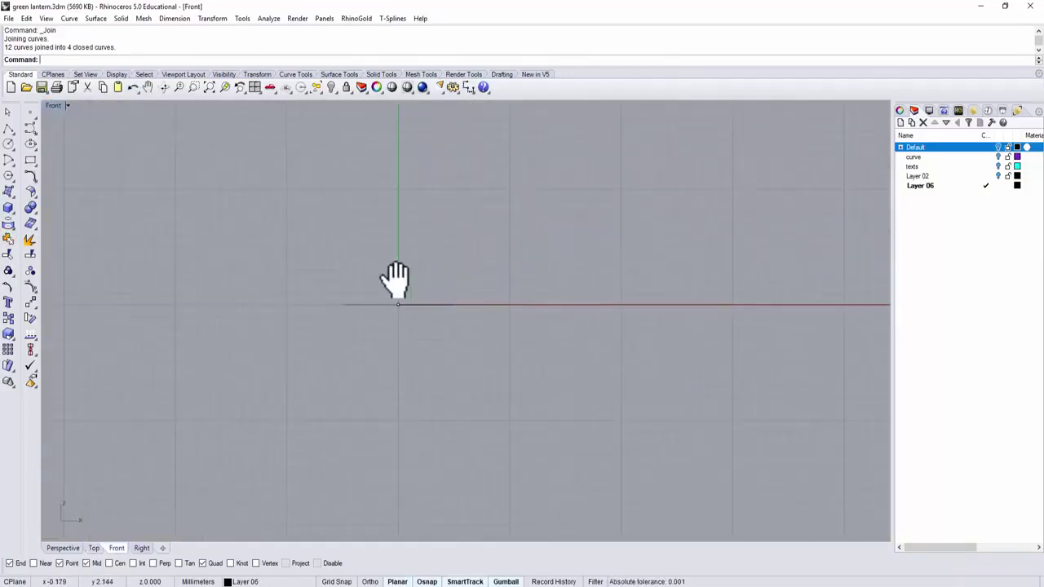
{"action": "left_click", "coordinate": [8, 143]}
{"action": "type", "text": "0"}
{"action": "key", "text": "Return"}
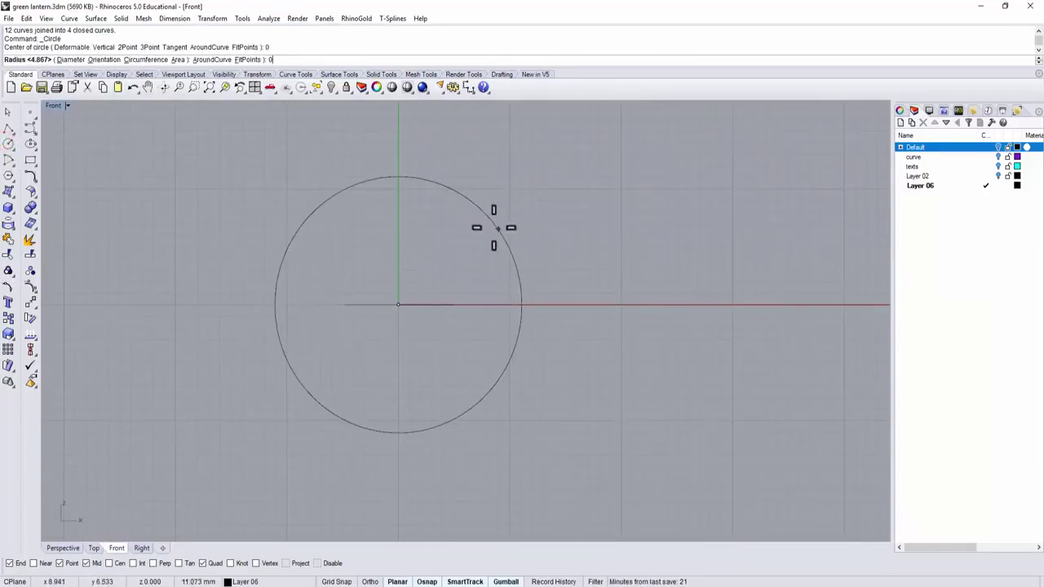
{"action": "type", "text": "0"}
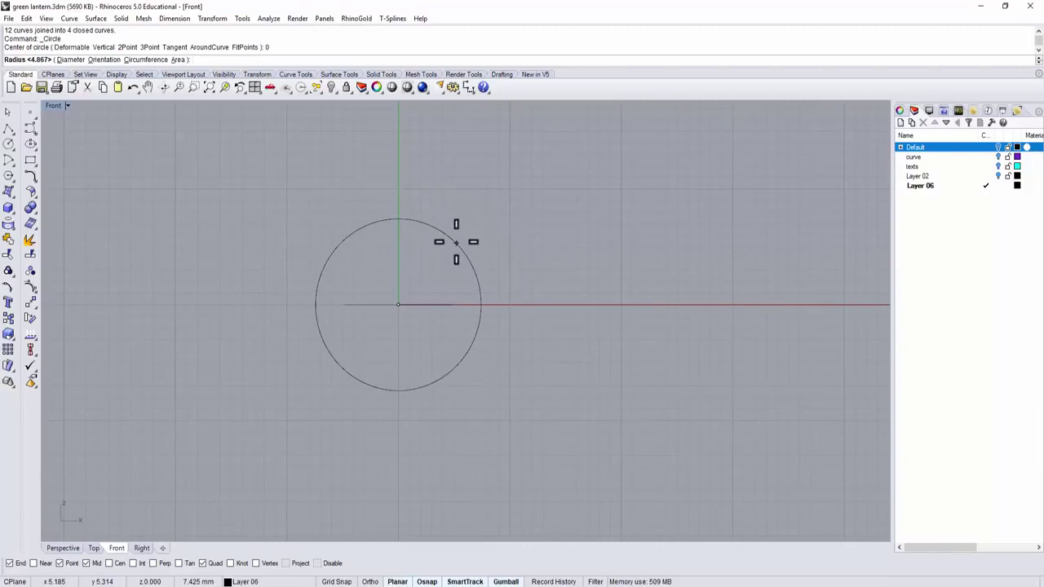
{"action": "type", "text": "8"}
{"action": "key", "text": "Return"}
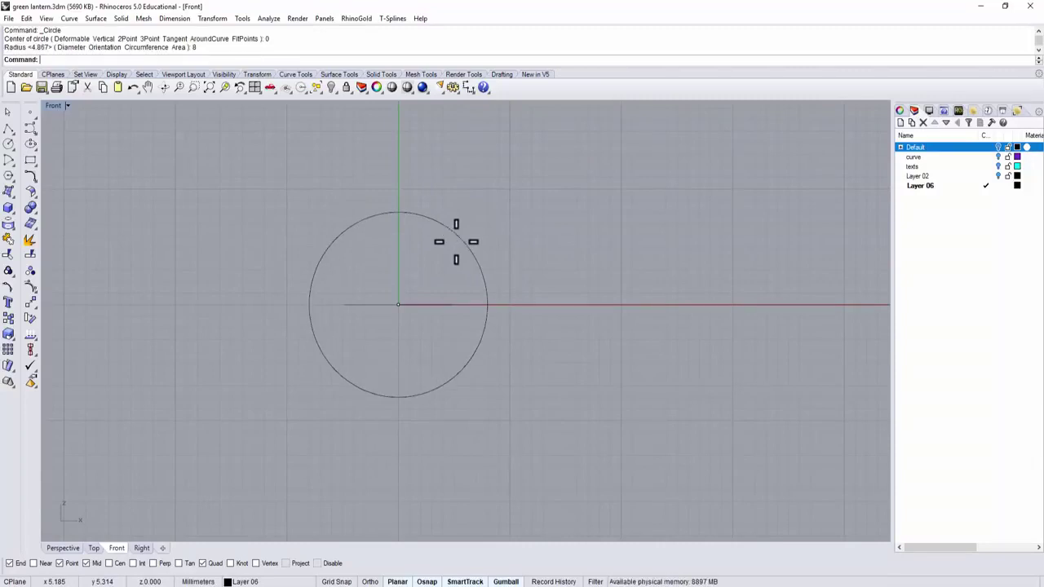
Move the logo curves and their center point straight up in the front view to about 11.8 mm above the origin
{"action": "left_click_drag", "start_coordinate": [330, 270], "coordinate": [461, 324]}
{"action": "right_click_drag", "start_coordinate": [467, 300], "coordinate": [461, 367]}
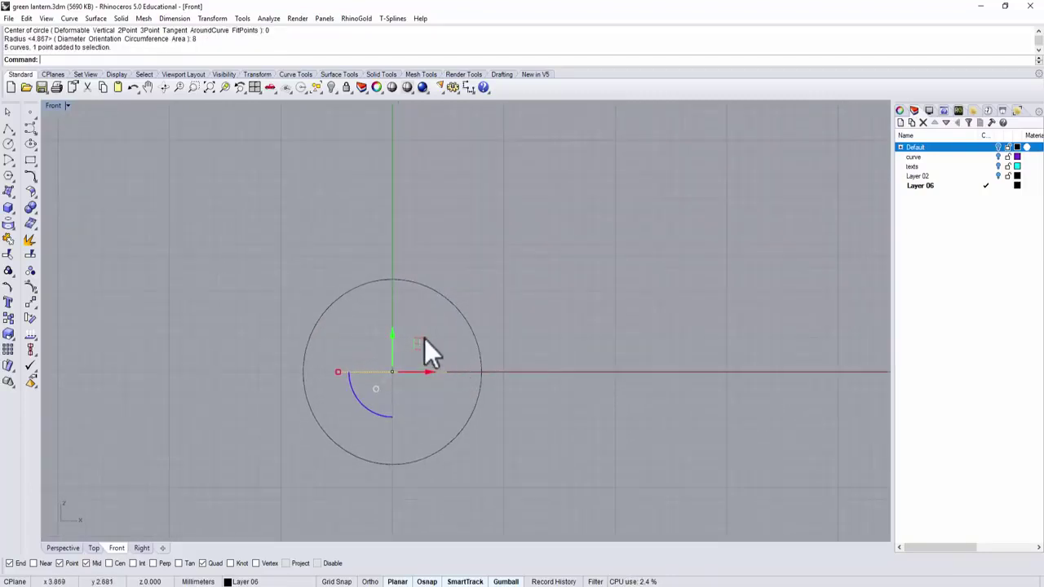
{"action": "left_click_drag", "start_coordinate": [392, 336], "coordinate": [399, 199]}
{"action": "left_click", "coordinate": [340, 195]}
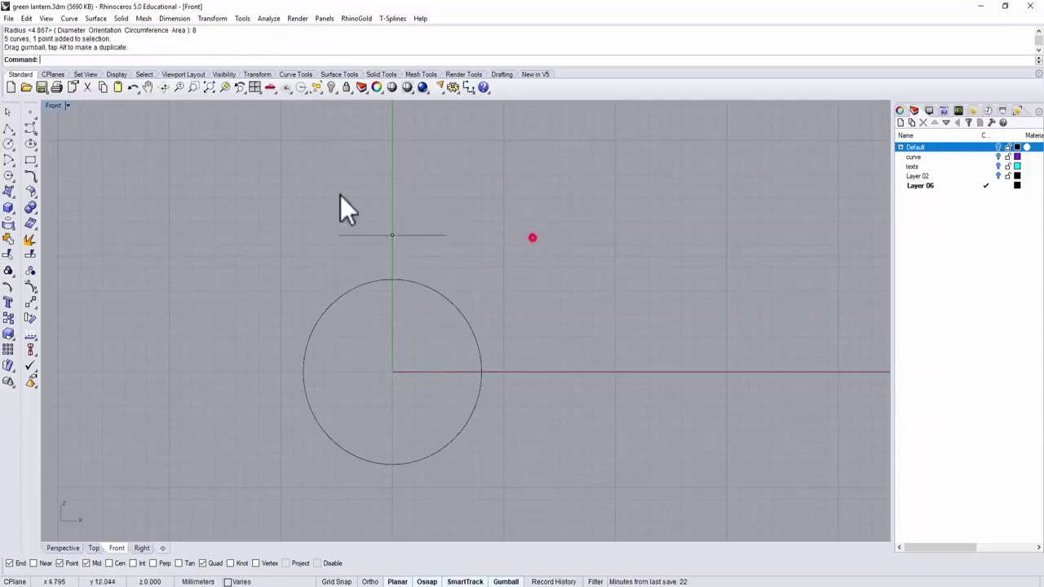
Return to the four-viewport layout and scale the logo curves up slightly and uniformly about their center in the top view
{"action": "double_click", "coordinate": [53, 106]}
{"action": "right_click_drag", "start_coordinate": [375, 175], "coordinate": [364, 174]}
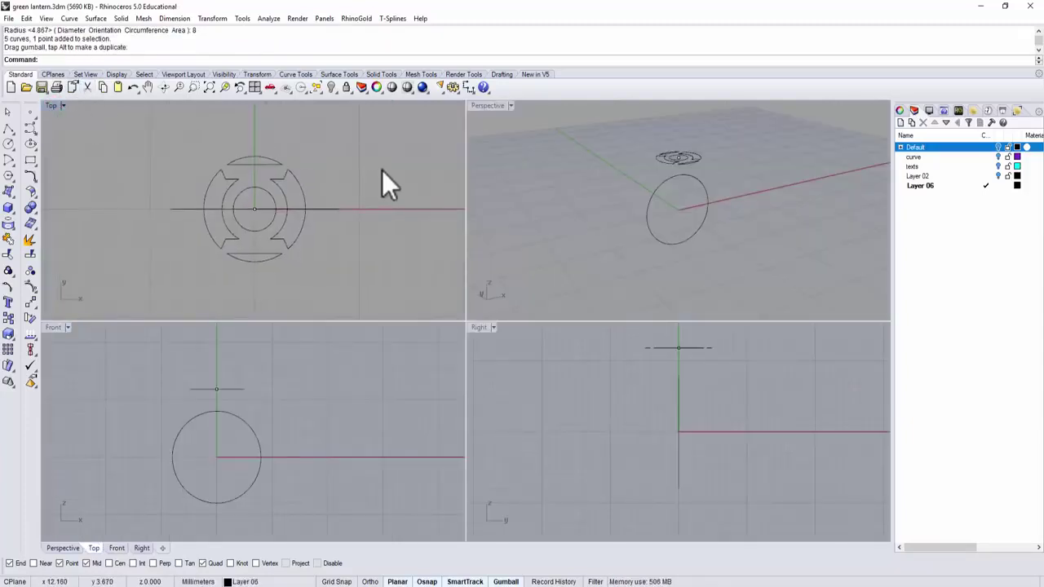
{"action": "left_click_drag", "start_coordinate": [186, 130], "coordinate": [308, 271]}
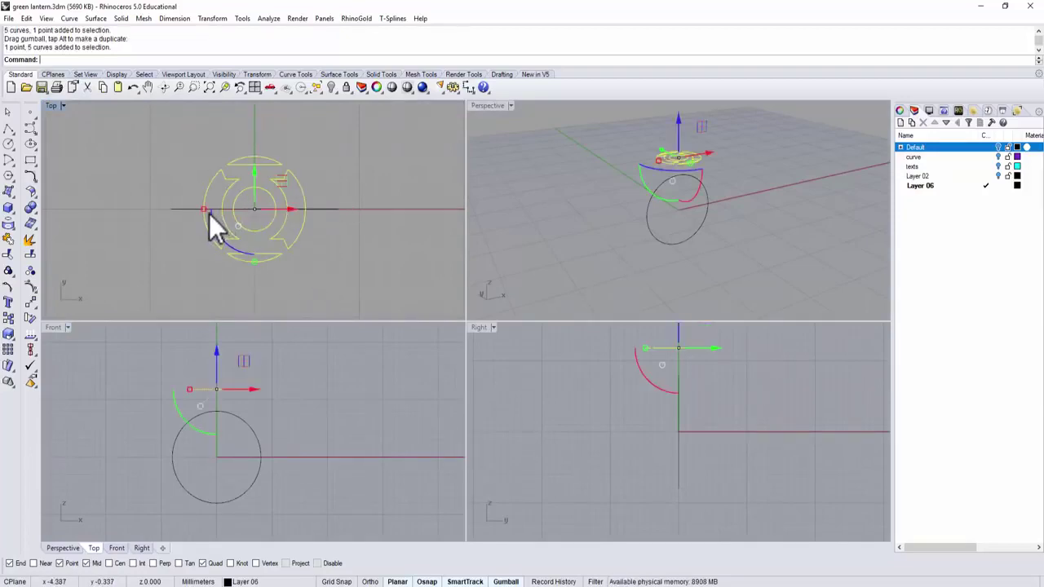
{"action": "left_click_drag", "start_coordinate": [203, 208], "coordinate": [194, 207], "text": "shift"}
{"action": "left_click", "coordinate": [343, 246]}
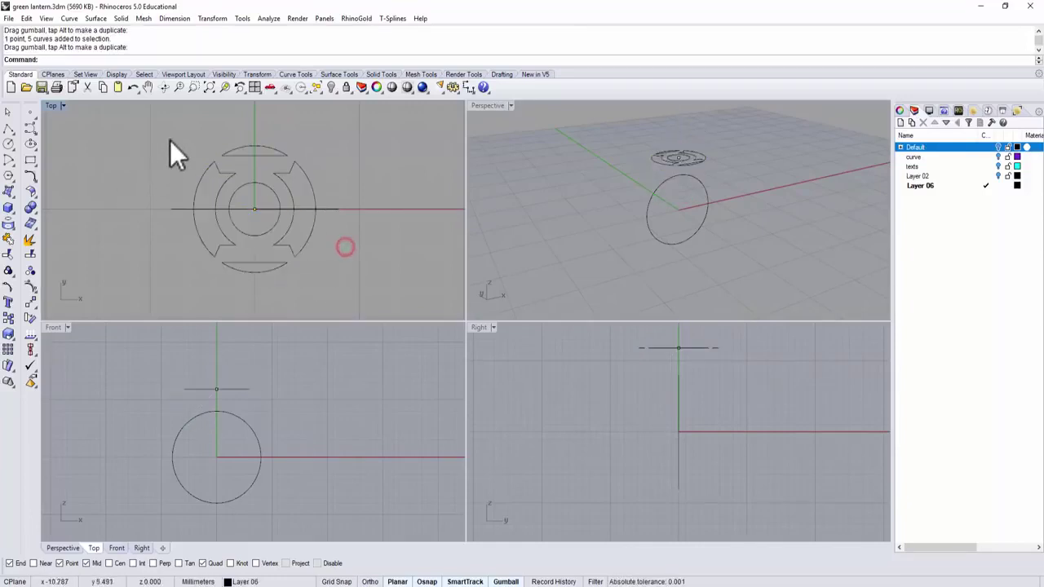
{"action": "left_click", "coordinate": [8, 144]}
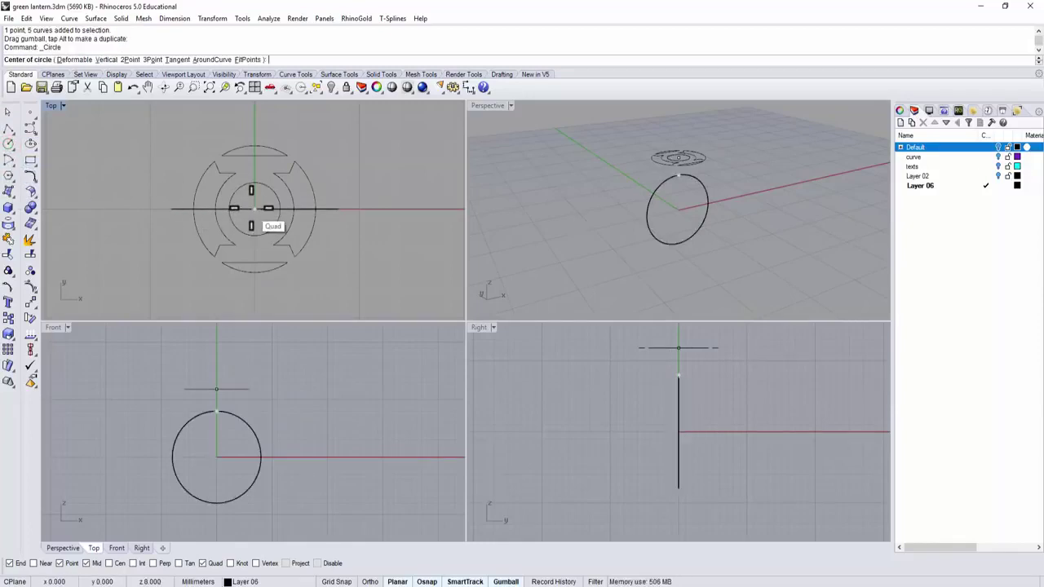
{"action": "type", "text": "0"}
{"action": "key", "text": "Return"}
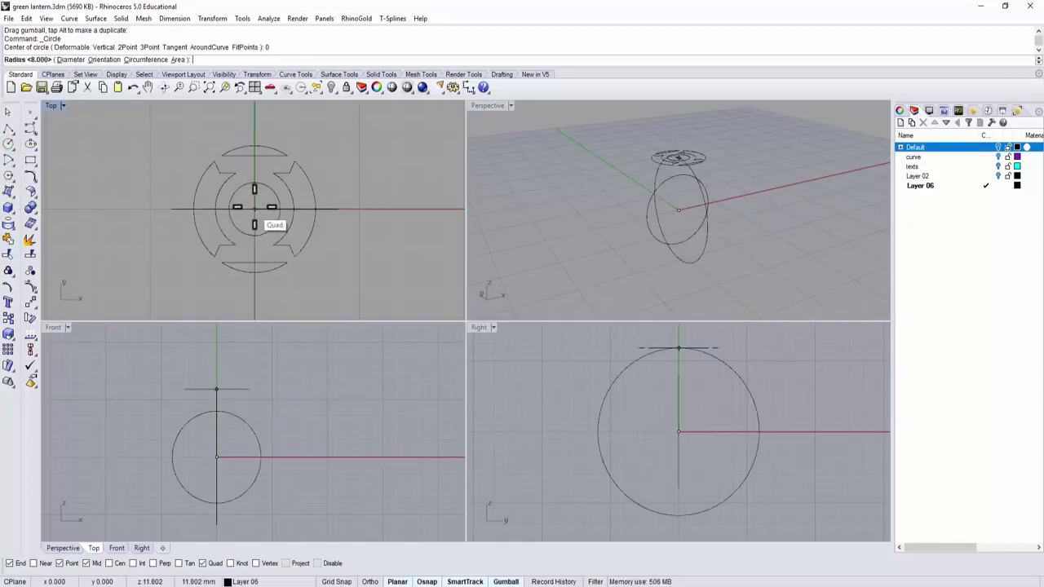
{"action": "key", "text": "Return"}
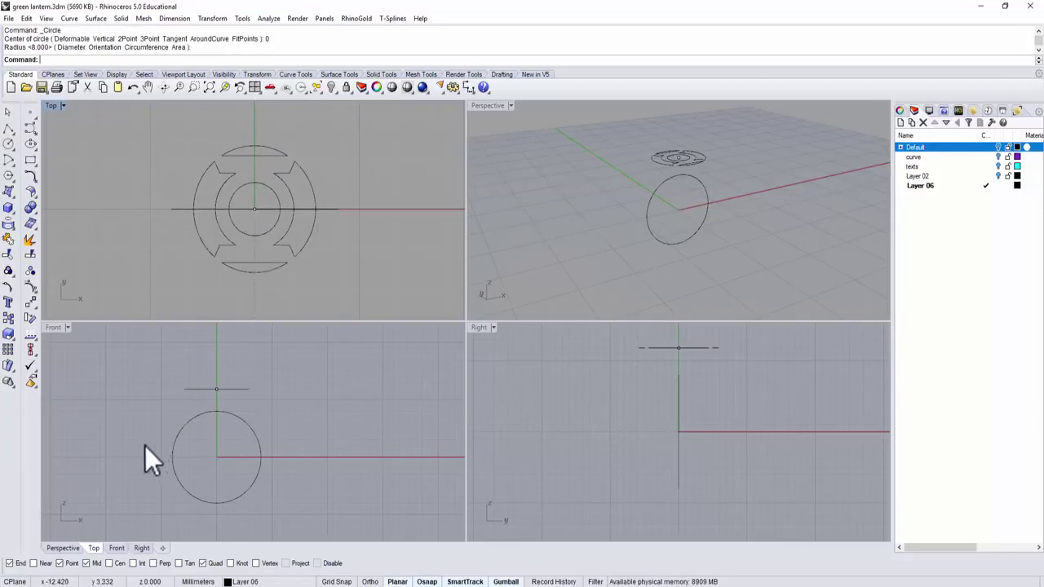
Enable the center object snap and draw a circle of about 7.05 mm radius around the logo, concentric with its inner circle
{"action": "left_click", "coordinate": [108, 563]}
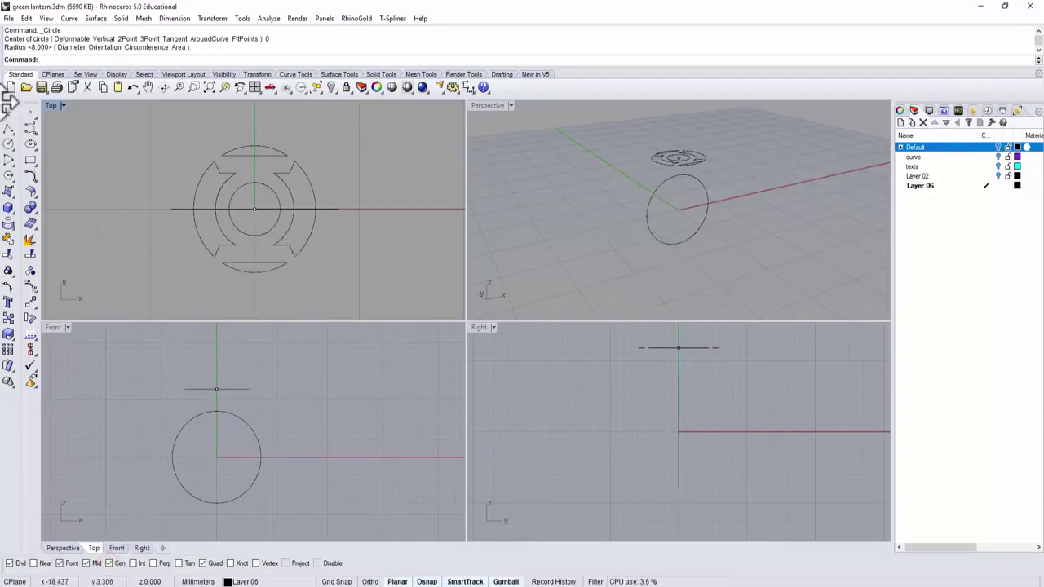
{"action": "left_click", "coordinate": [8, 143]}
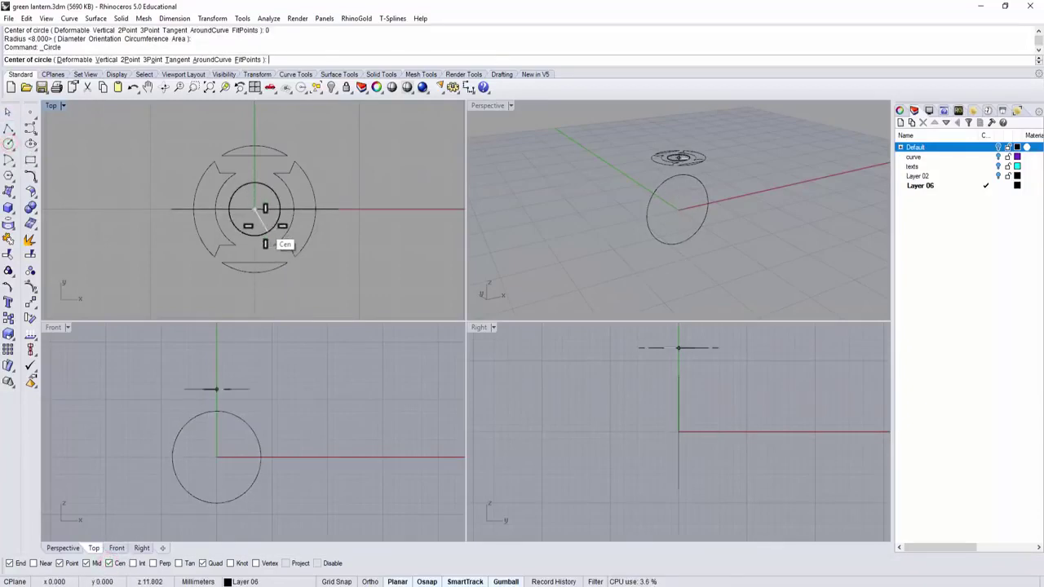
{"action": "left_click", "coordinate": [264, 226]}
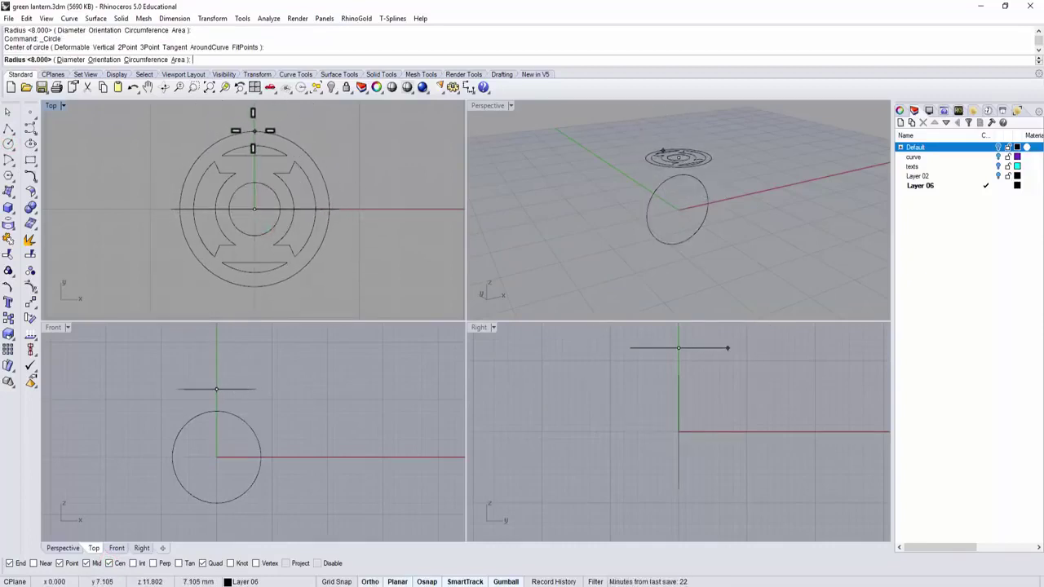
{"action": "scroll", "coordinate": [252, 132], "scroll_direction": "up", "scroll_amount": 4}
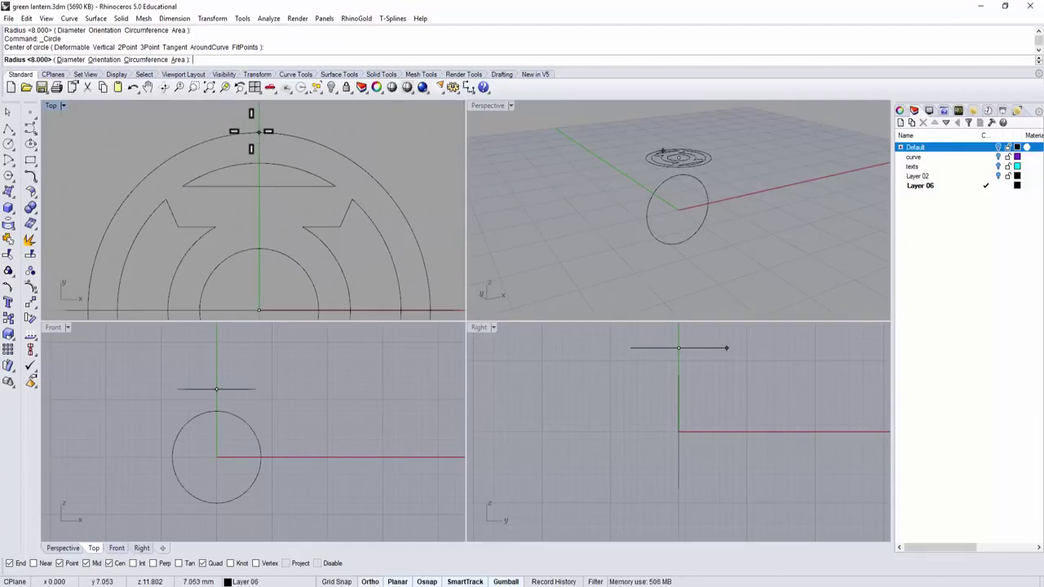
{"action": "left_click", "coordinate": [252, 131]}
{"action": "scroll", "coordinate": [269, 212], "scroll_direction": "down", "scroll_amount": 4}
{"action": "right_click_drag", "start_coordinate": [285, 244], "coordinate": [280, 196]}
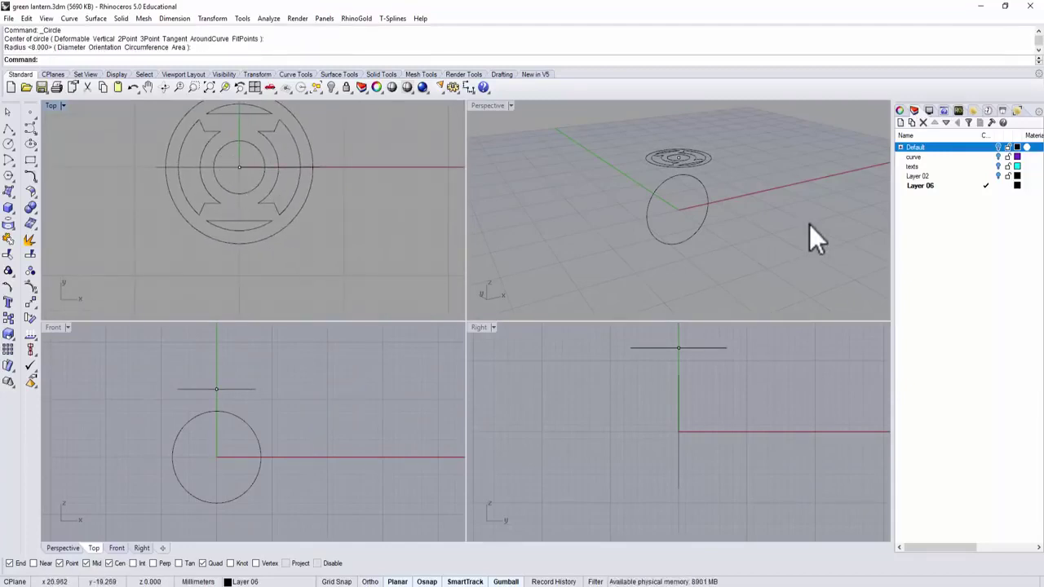
{"action": "right_click_drag", "start_coordinate": [810, 224], "coordinate": [738, 228]}
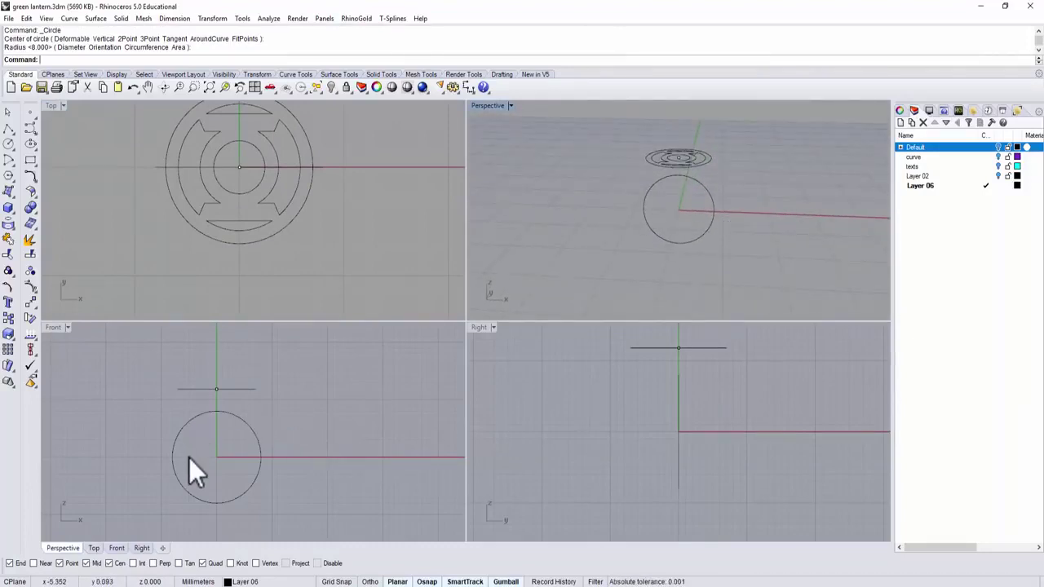
Draw an arc below the finger circle in the front view, ending 10 mm either side of the origin and dipping about 9.7 mm
{"action": "right_click_drag", "start_coordinate": [188, 457], "coordinate": [201, 433]}
{"action": "double_click", "coordinate": [53, 327]}
{"action": "scroll", "coordinate": [269, 416], "scroll_direction": "up", "scroll_amount": 2}
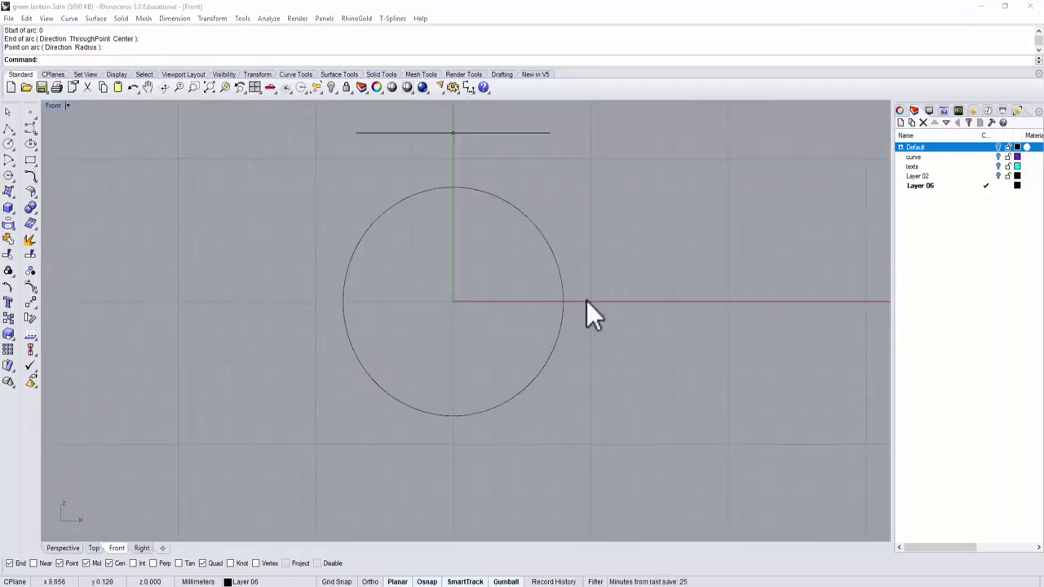
{"action": "left_click", "coordinate": [8, 161]}
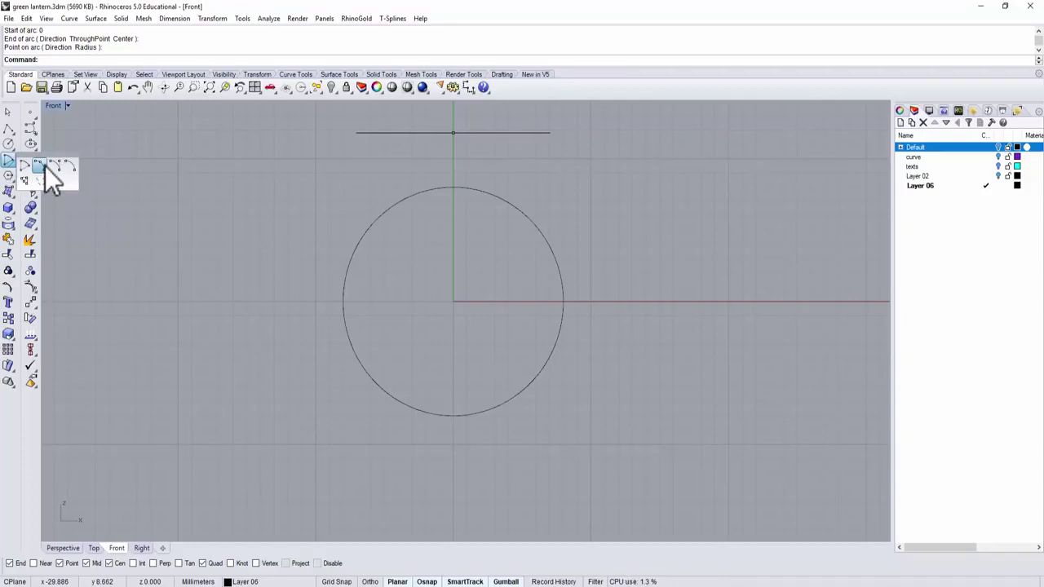
{"action": "left_click", "coordinate": [45, 163]}
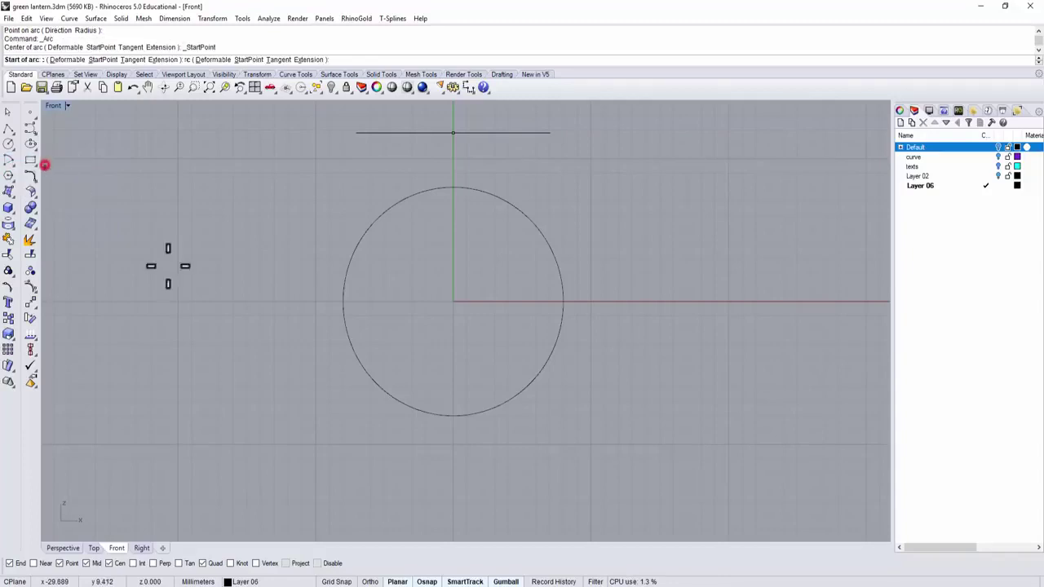
{"action": "left_click", "coordinate": [339, 582]}
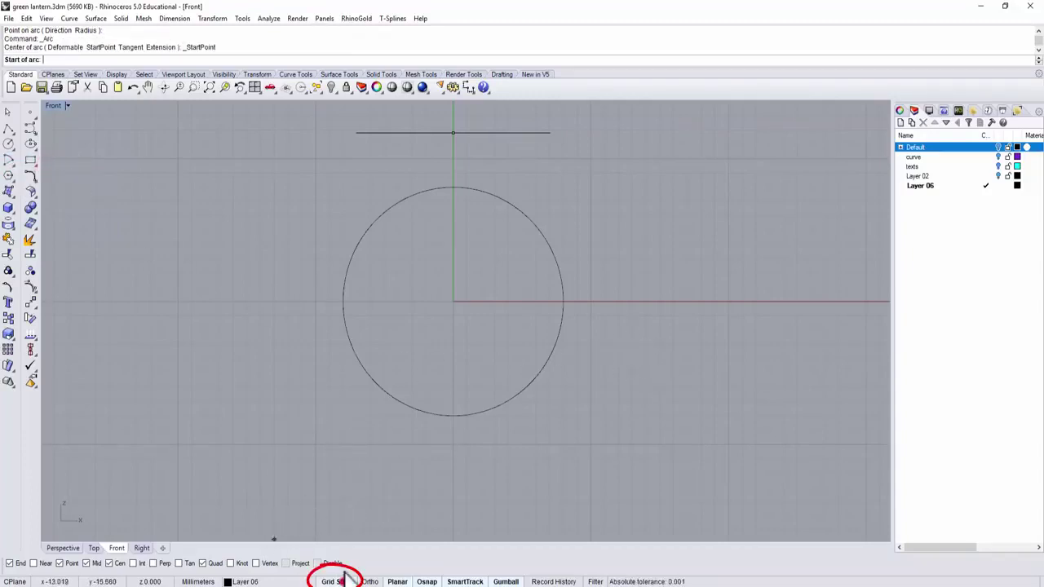
{"action": "left_click", "coordinate": [316, 301]}
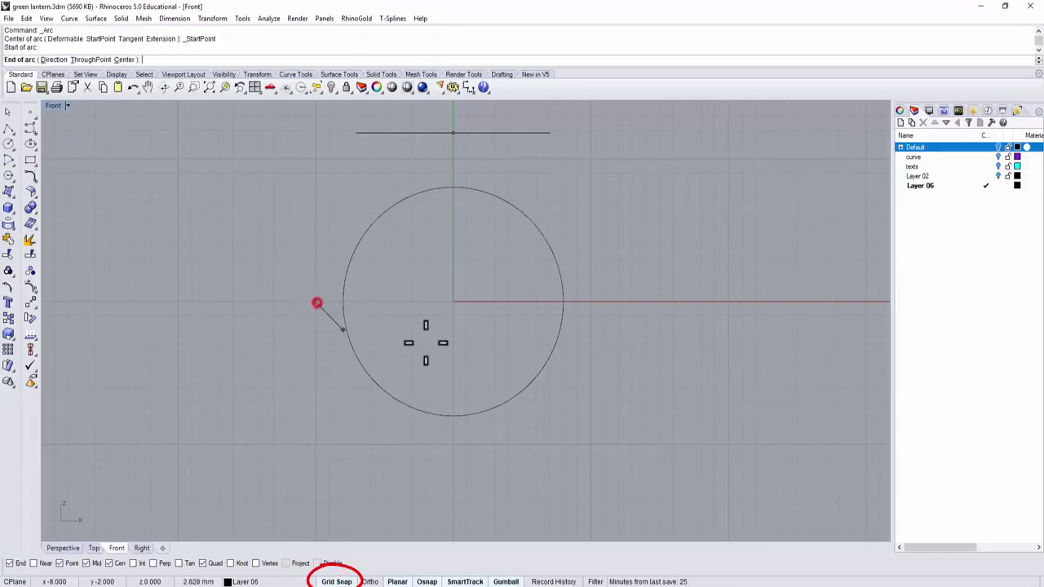
{"action": "left_click", "coordinate": [591, 301]}
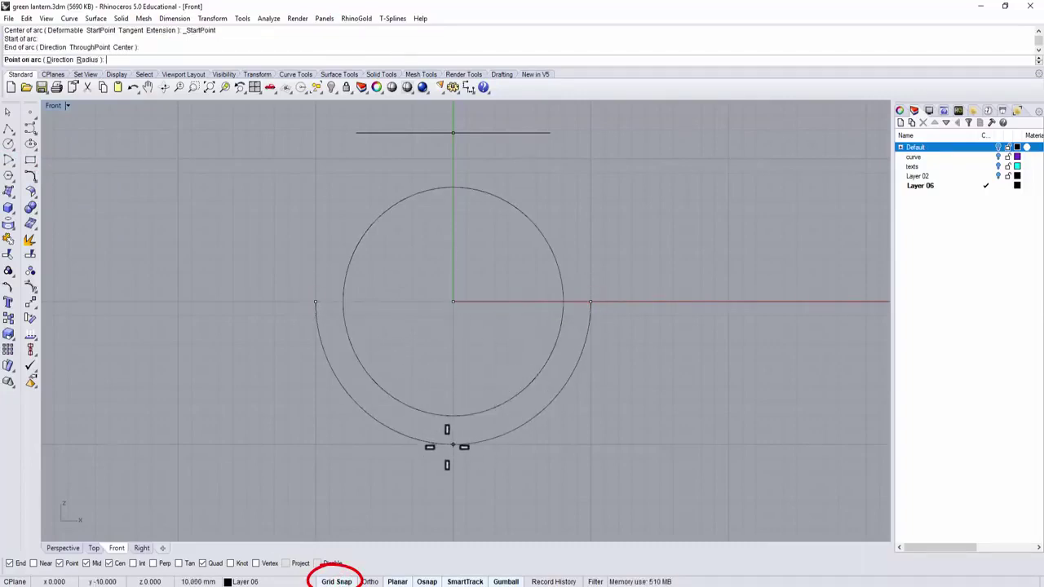
{"action": "left_click", "coordinate": [338, 582]}
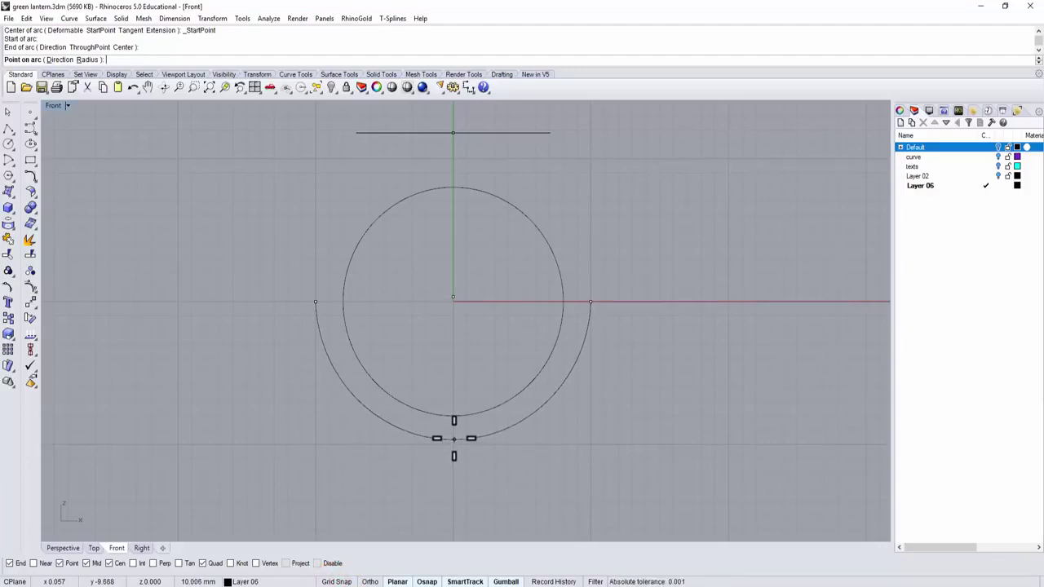
{"action": "left_click", "coordinate": [455, 441]}
{"action": "right_click_drag", "start_coordinate": [639, 347], "coordinate": [654, 371]}
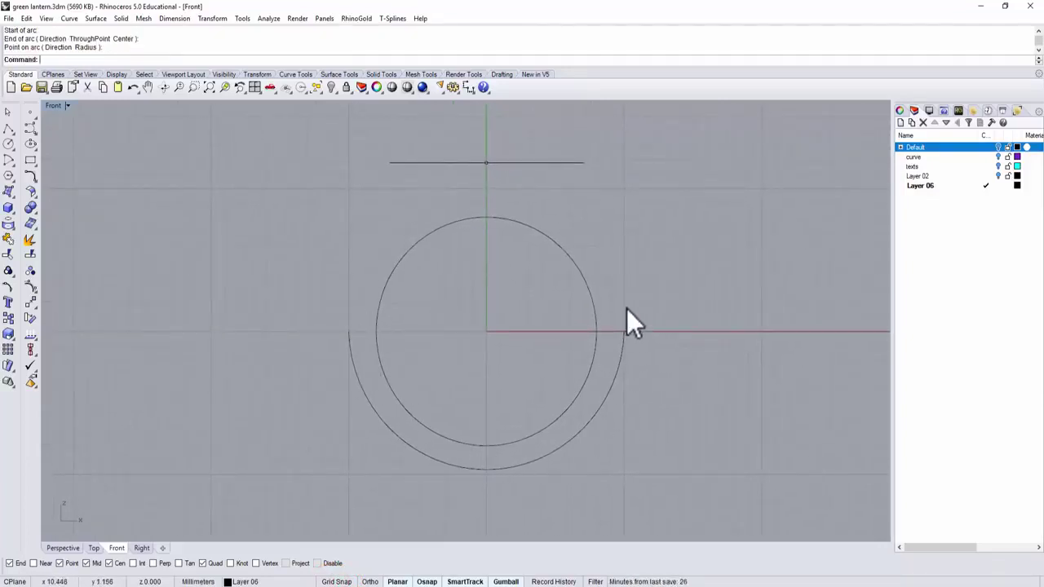
Extend the left end of the lower arc by an arc to the left quadrant of the circle around the logo
{"action": "right_click_drag", "start_coordinate": [442, 254], "coordinate": [406, 297]}
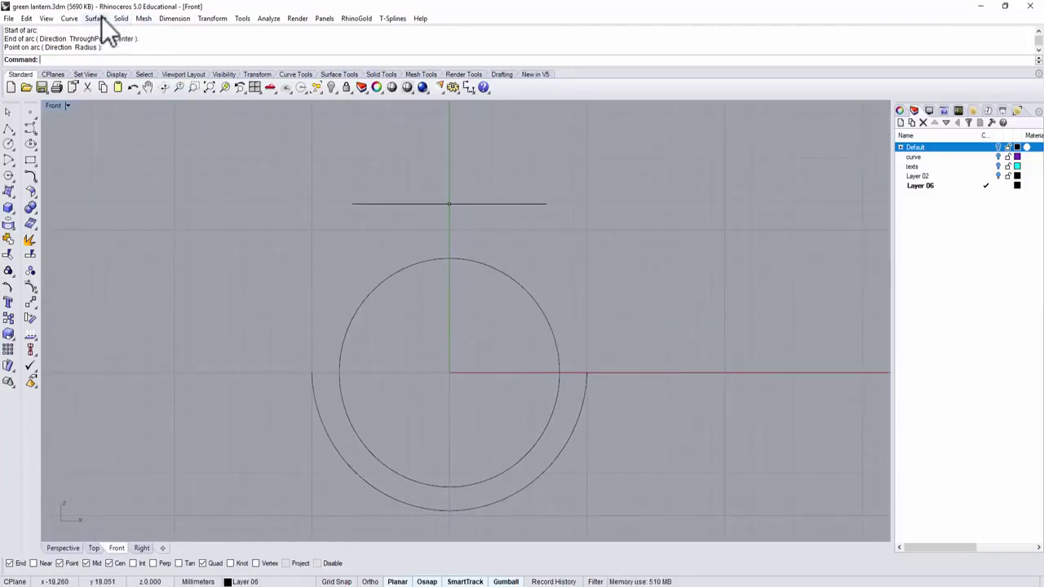
{"action": "left_click", "coordinate": [72, 18]}
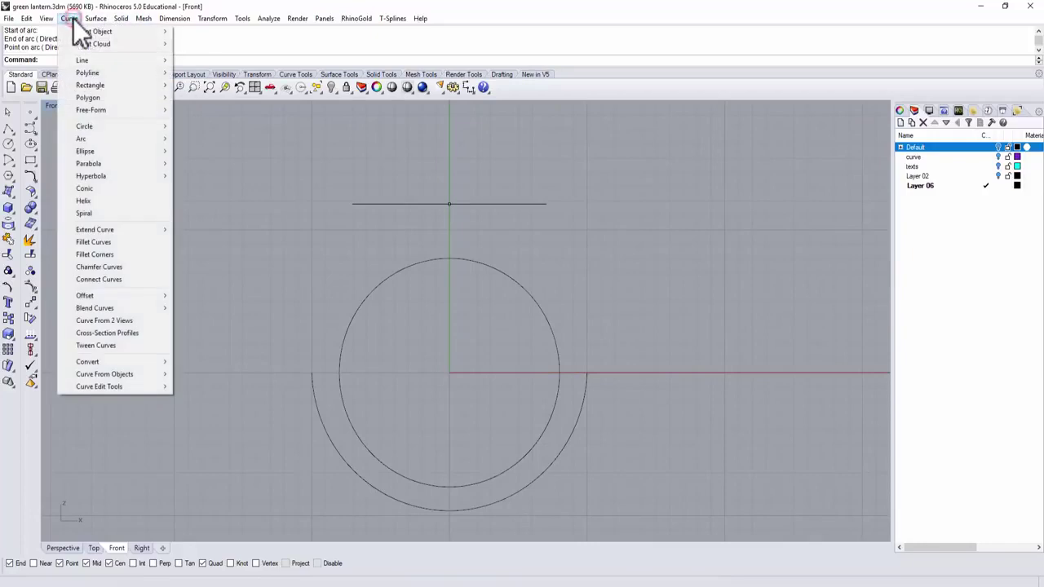
{"action": "mouse_move", "coordinate": [112, 231]}
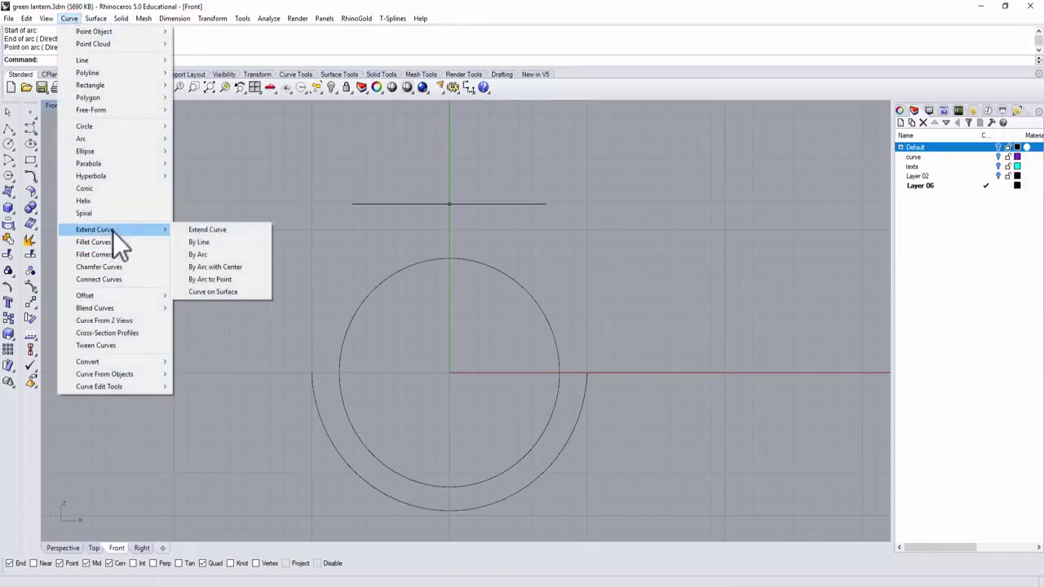
{"action": "left_click", "coordinate": [222, 280]}
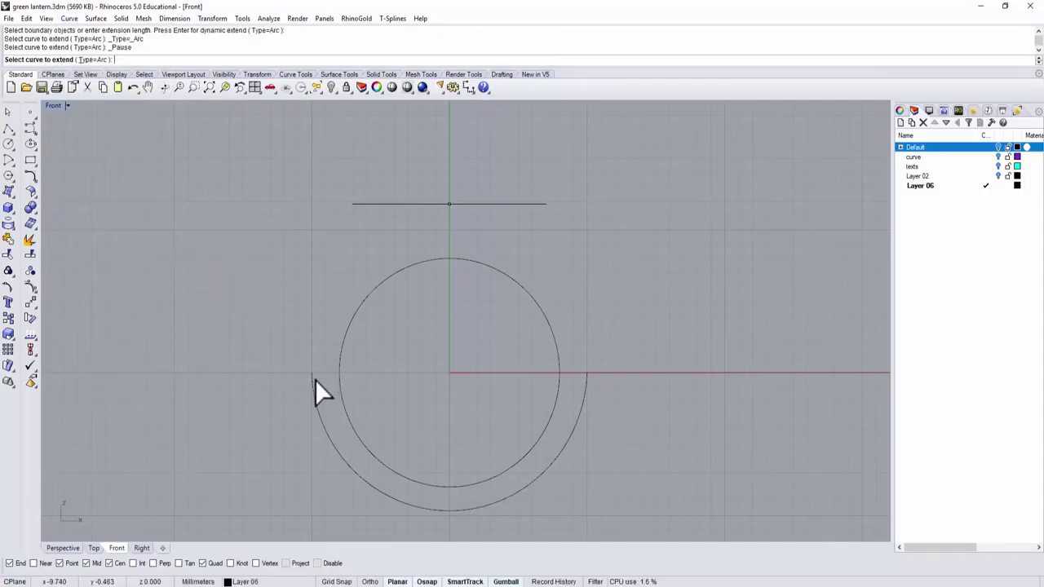
{"action": "left_click", "coordinate": [313, 376]}
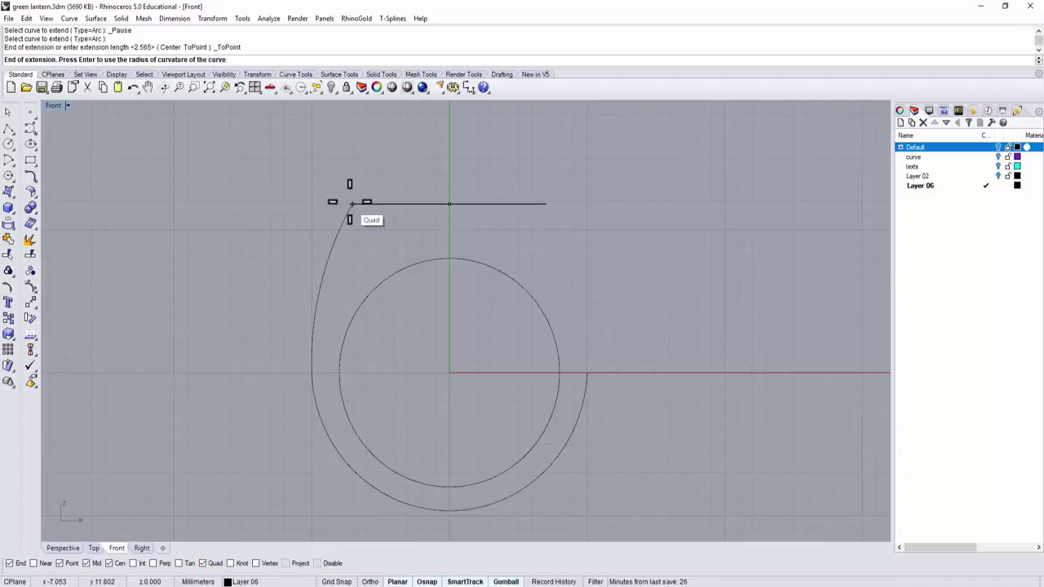
{"action": "left_click", "coordinate": [350, 203]}
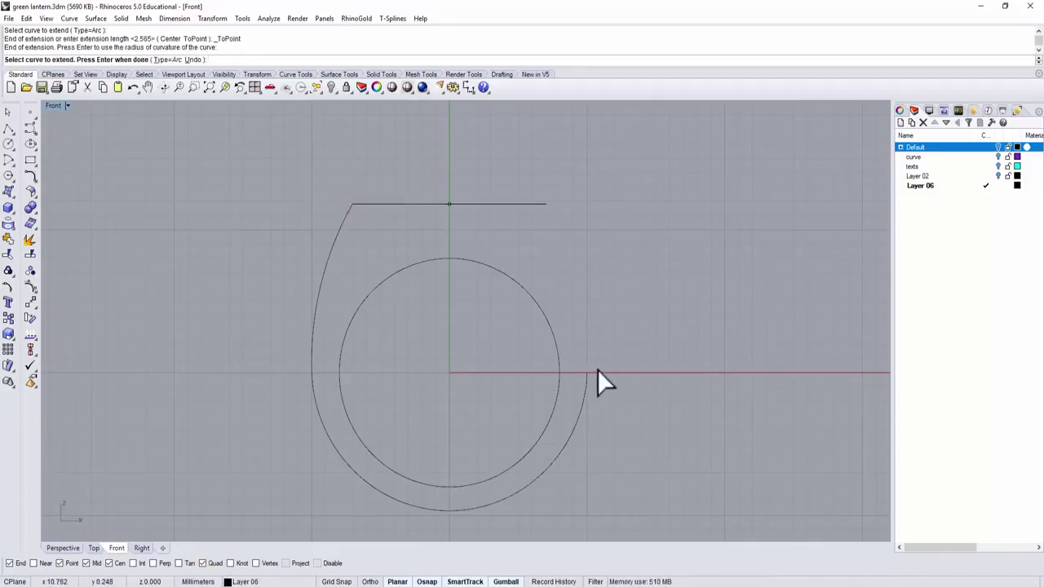
{"action": "key", "text": "Return"}
Extend the right end of the lower arc by an arc to the right quadrant of the circle around the logo
{"action": "left_click", "coordinate": [587, 381]}
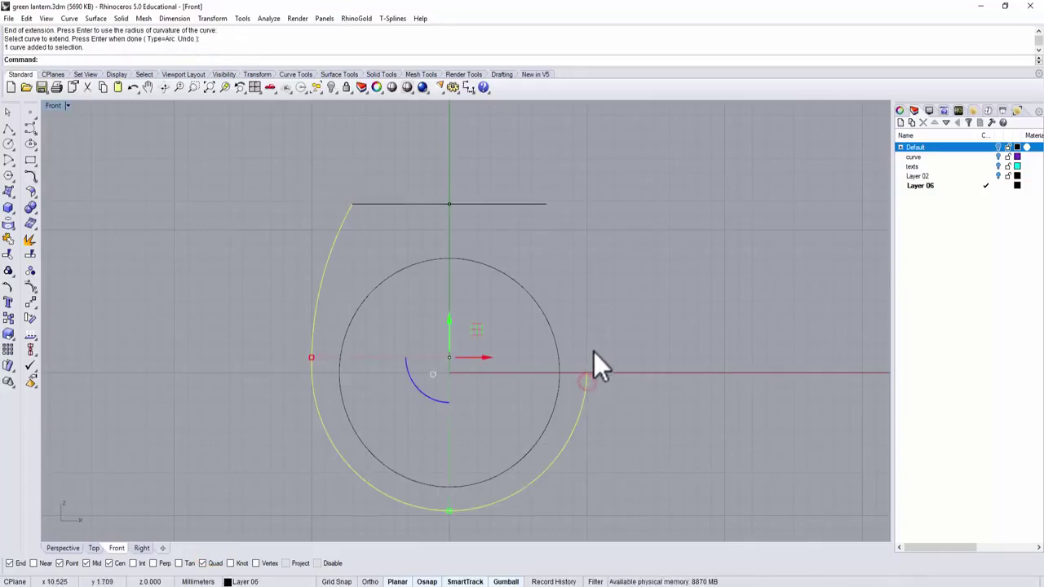
{"action": "right_click", "coordinate": [596, 374]}
{"action": "left_click", "coordinate": [586, 381]}
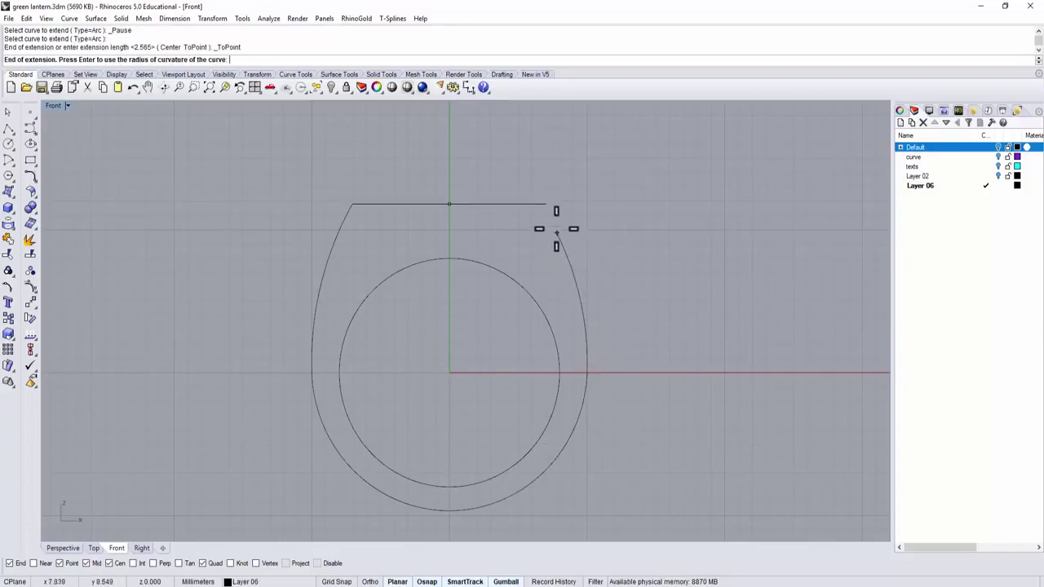
{"action": "left_click", "coordinate": [549, 204]}
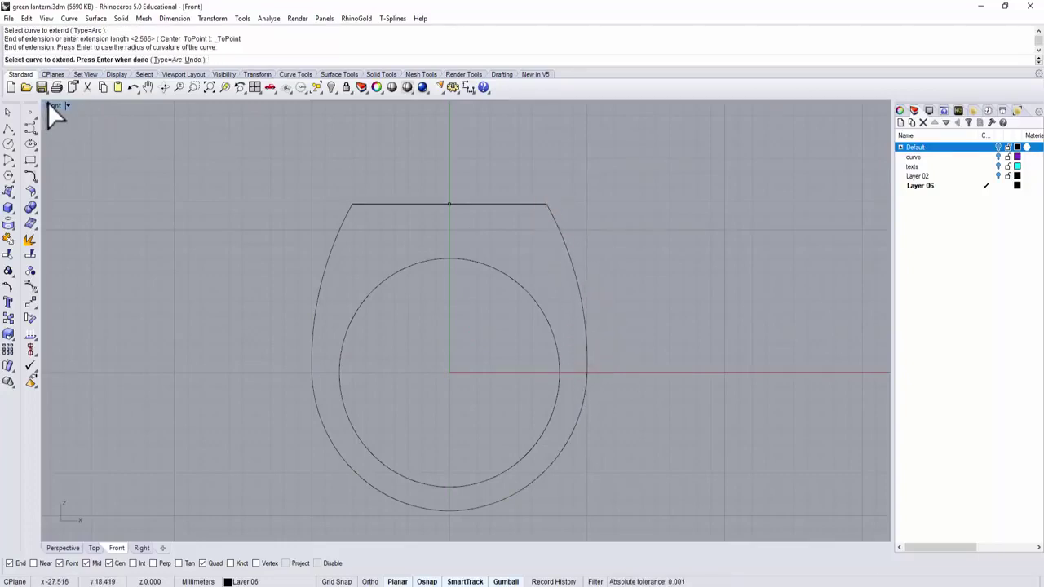
Draw a short vertical line upward from the front quadrant of the outer circle around the logo
{"action": "key", "text": "ctrl+Tab"}
{"action": "right_click_drag", "start_coordinate": [512, 221], "coordinate": [482, 257]}
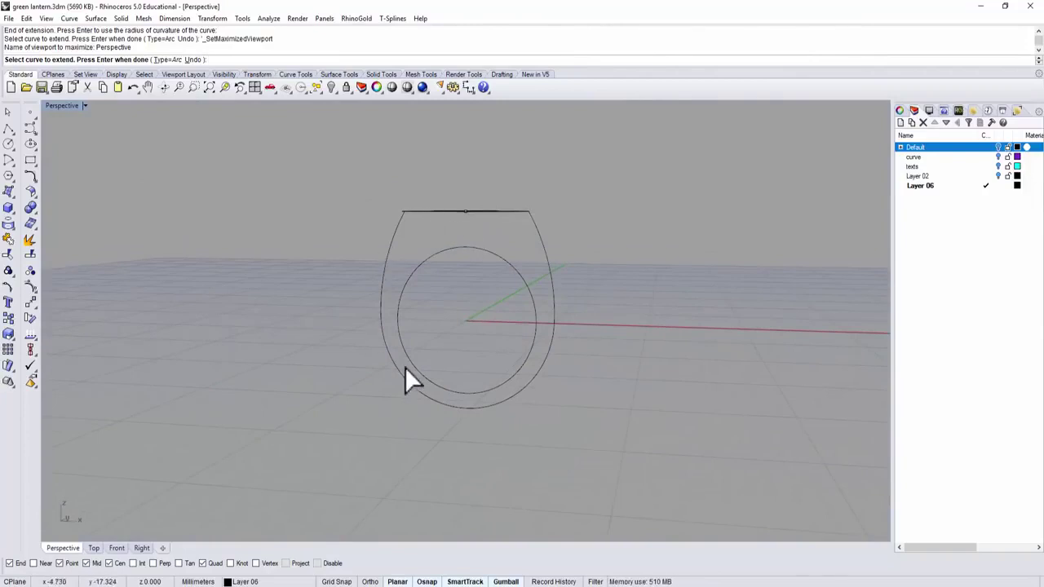
{"action": "right_click_drag", "start_coordinate": [380, 368], "coordinate": [473, 382]}
{"action": "right_click_drag", "start_coordinate": [538, 263], "coordinate": [641, 264]}
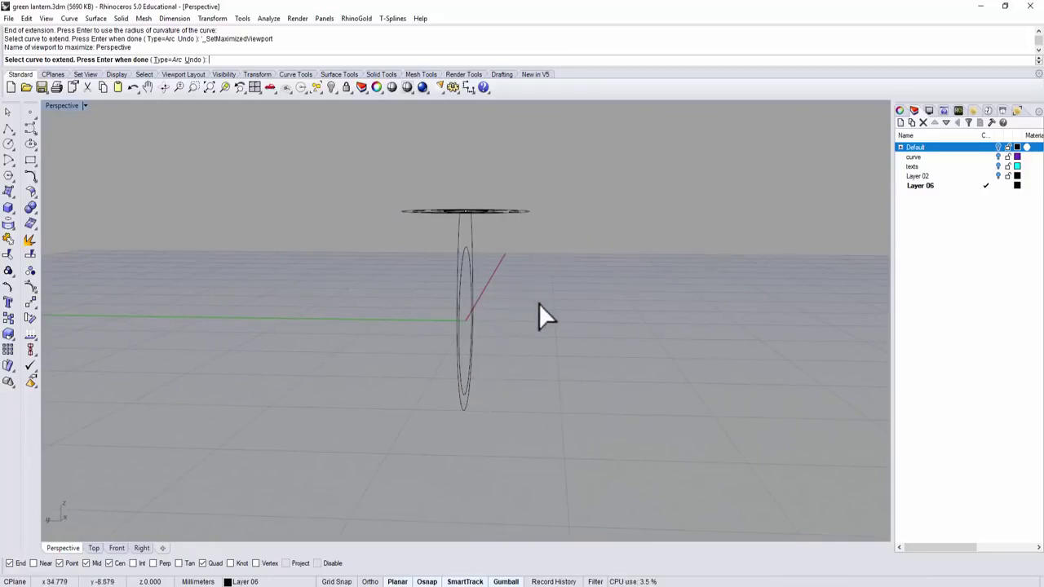
{"action": "right_click_drag", "start_coordinate": [601, 273], "coordinate": [569, 298]}
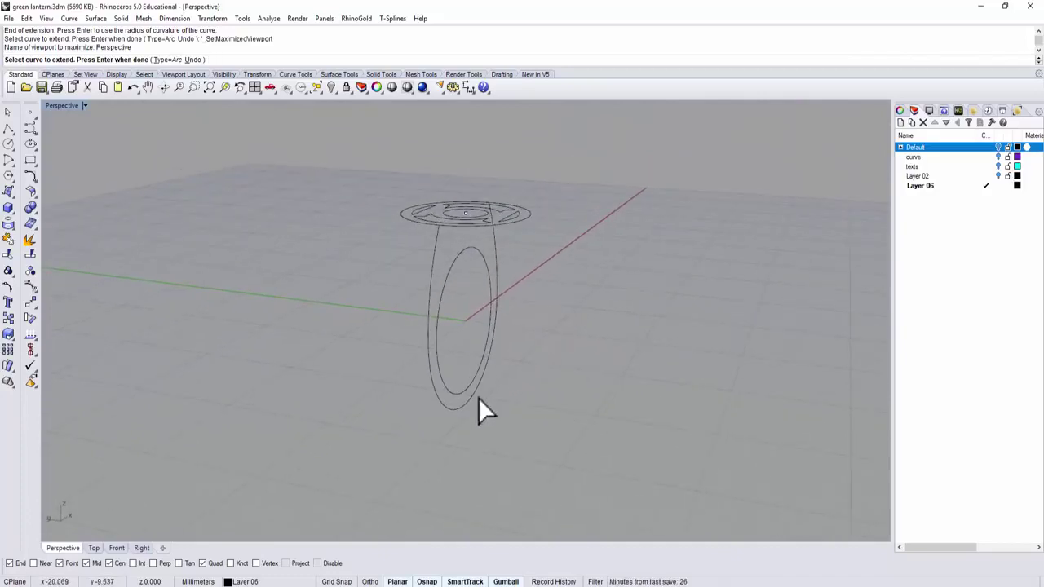
{"action": "right_click_drag", "start_coordinate": [483, 399], "coordinate": [495, 401]}
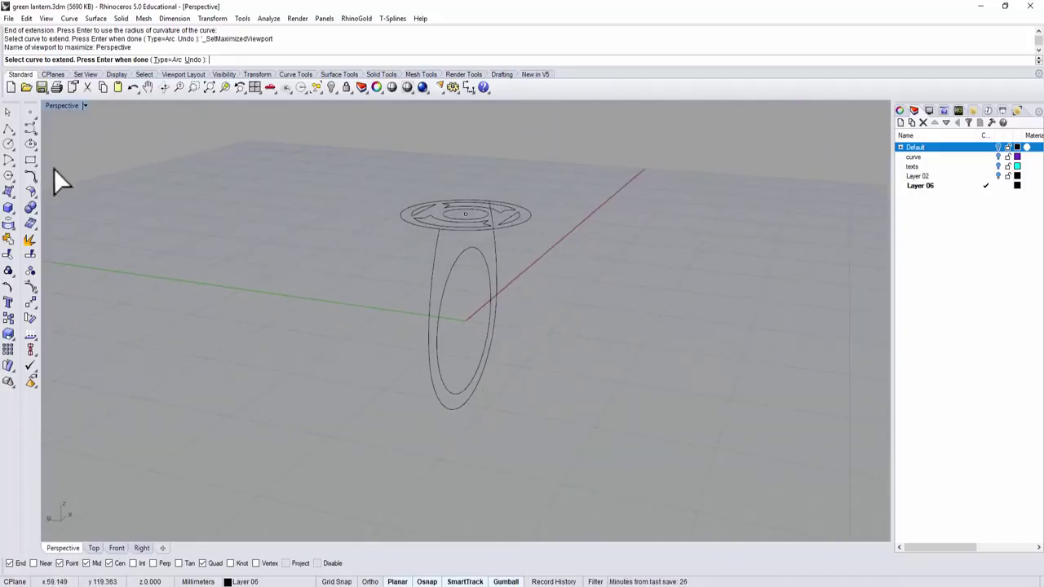
{"action": "left_click", "coordinate": [10, 130]}
{"action": "mouse_move", "coordinate": [531, 233]}
{"action": "right_mouse_down"}
{"action": "mouse_move", "coordinate": [583, 270]}
{"action": "mouse_move", "coordinate": [547, 239]}
{"action": "right_mouse_up"}
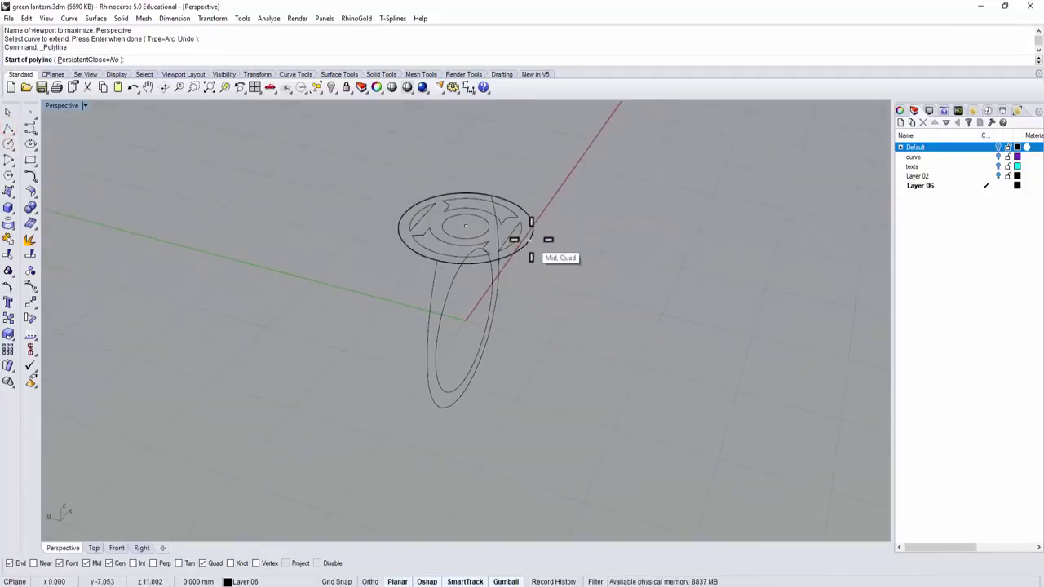
{"action": "scroll", "coordinate": [531, 240], "scroll_direction": "up", "scroll_amount": 3}
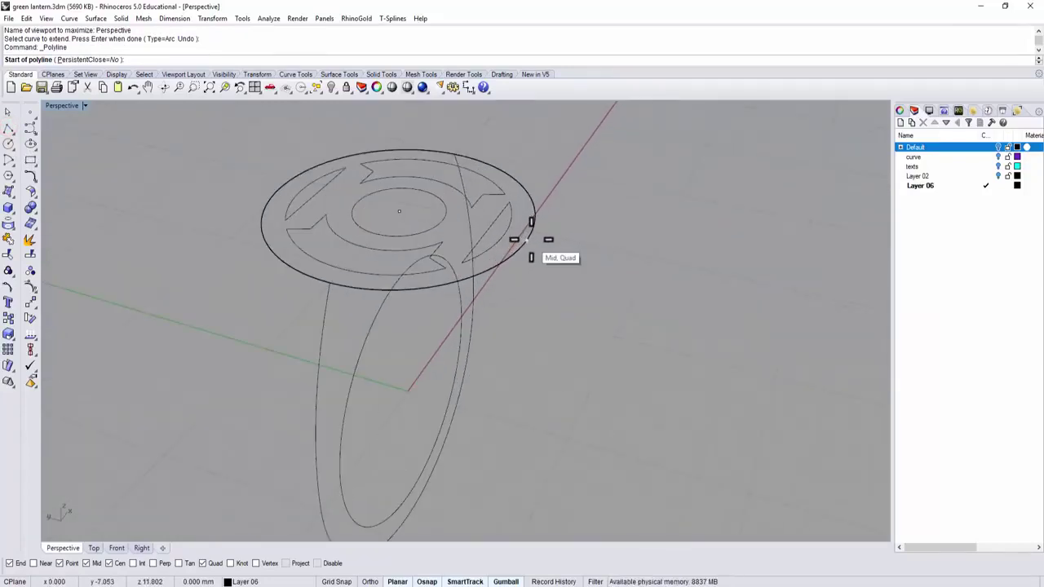
{"action": "left_click", "coordinate": [531, 240]}
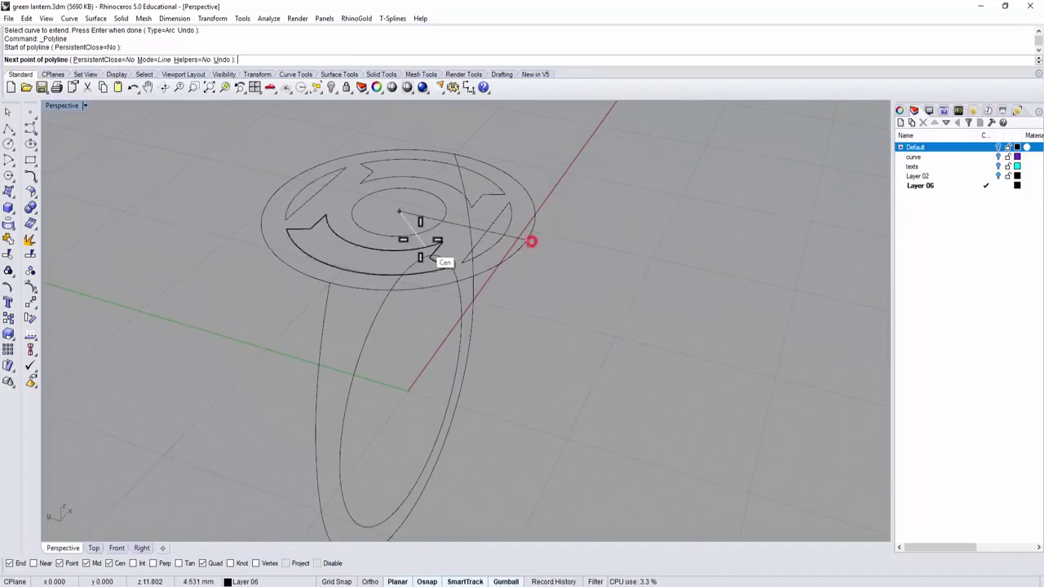
{"action": "double_click", "coordinate": [52, 107]}
{"action": "scroll", "coordinate": [237, 357], "scroll_direction": "up", "scroll_amount": 2}
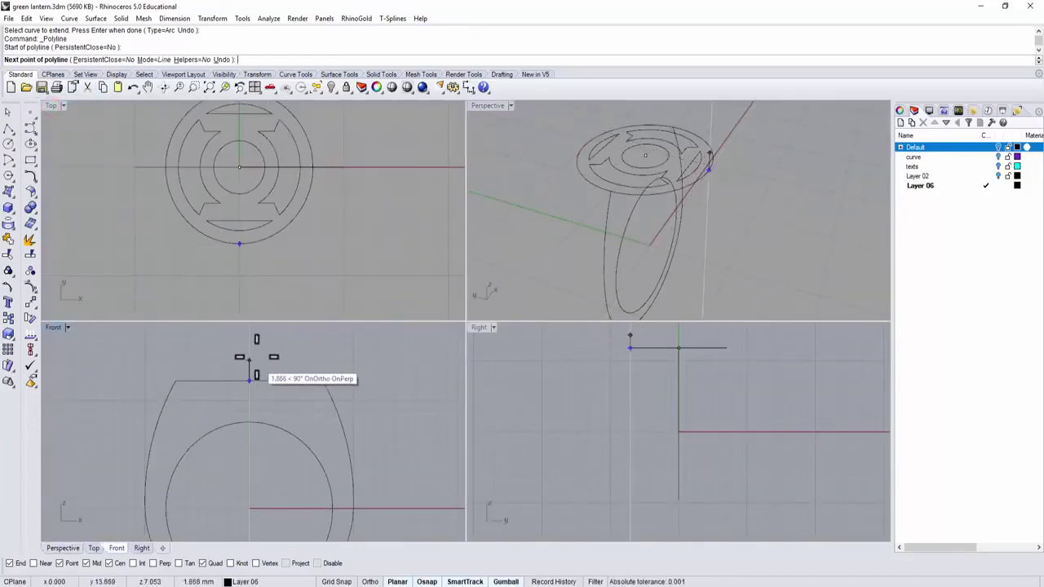
{"action": "left_click", "coordinate": [249, 353]}
{"action": "key", "text": "Return"}
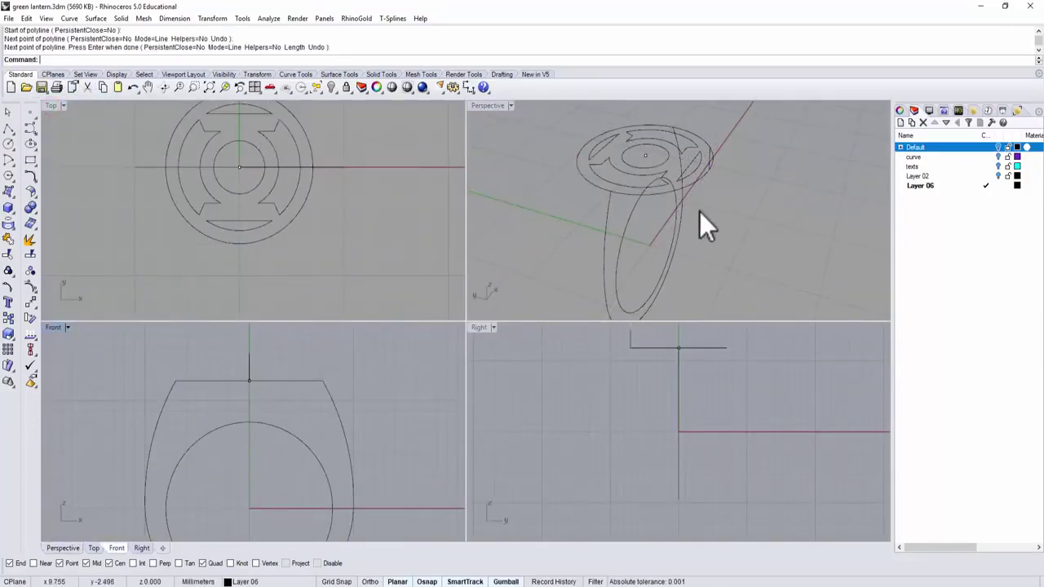
Set the display color of the short vertical line at the logo circle's edge to red
{"action": "right_click_drag", "start_coordinate": [741, 181], "coordinate": [725, 160]}
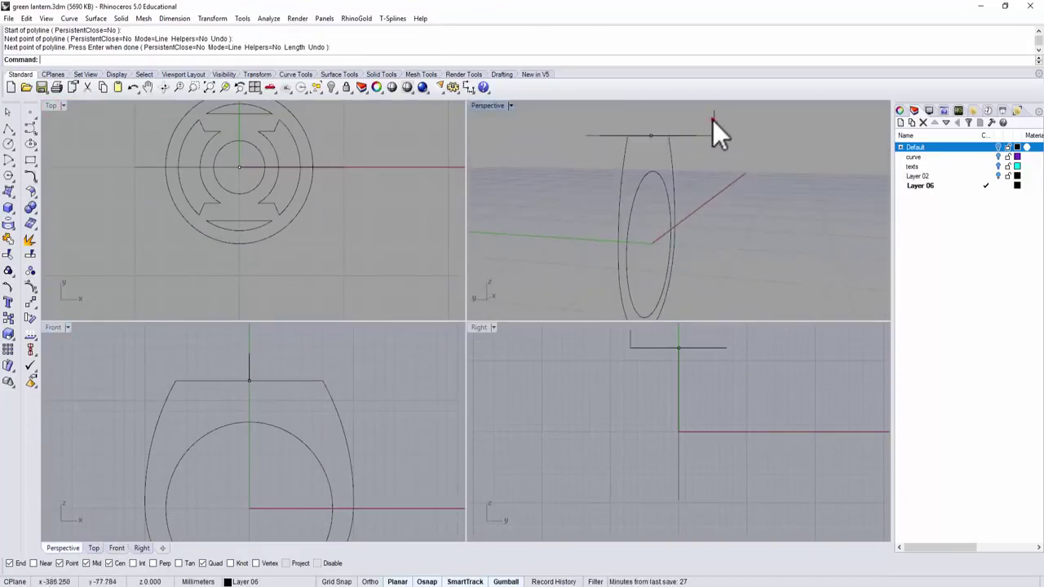
{"action": "left_click", "coordinate": [714, 122]}
{"action": "left_click", "coordinate": [722, 259]}
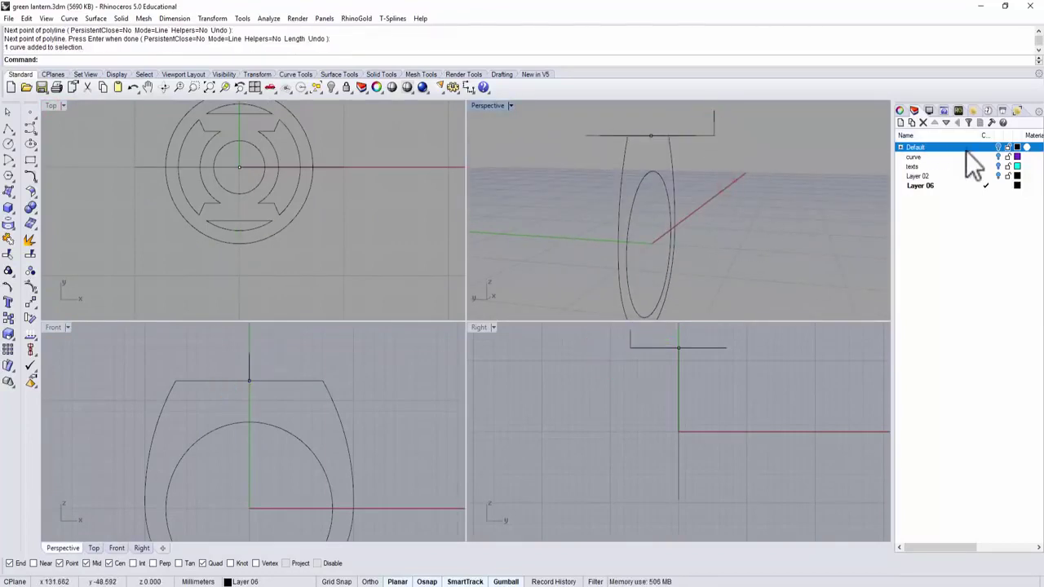
{"action": "left_click", "coordinate": [898, 111]}
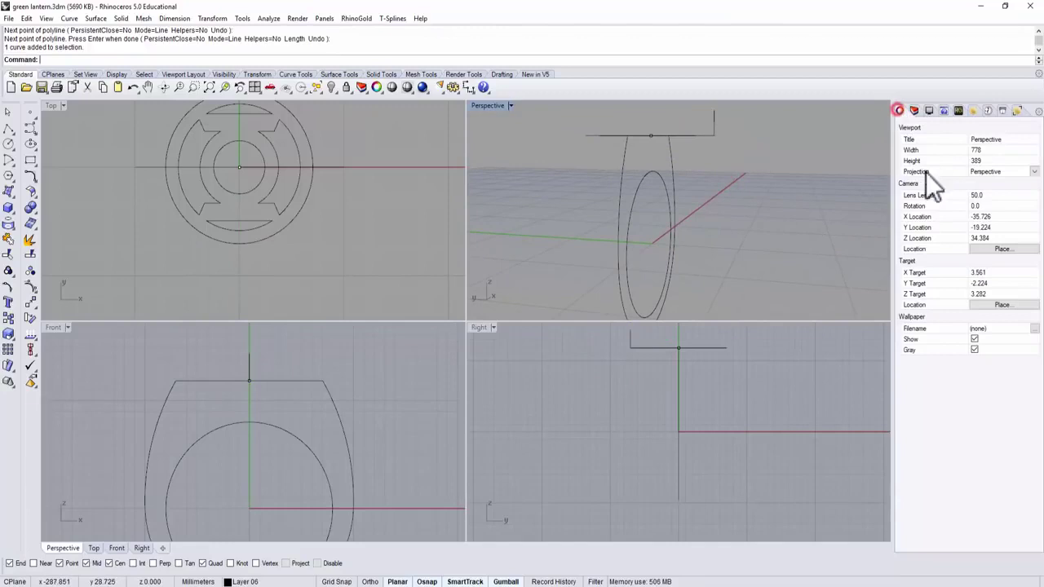
{"action": "left_click", "coordinate": [715, 116]}
{"action": "left_click", "coordinate": [1033, 188]}
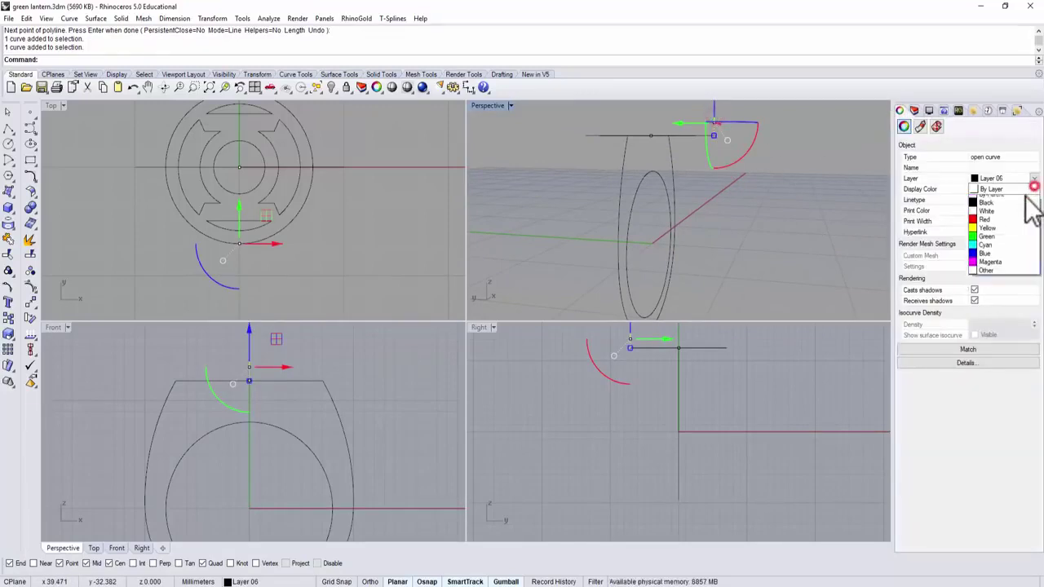
{"action": "left_click", "coordinate": [988, 211]}
{"action": "left_click", "coordinate": [821, 226]}
Draw a horizontal line about 2.6 mm long from the outer band profile's lowest point, perpendicular to the band, in the right view
{"action": "right_click_drag", "start_coordinate": [832, 222], "coordinate": [568, 143]}
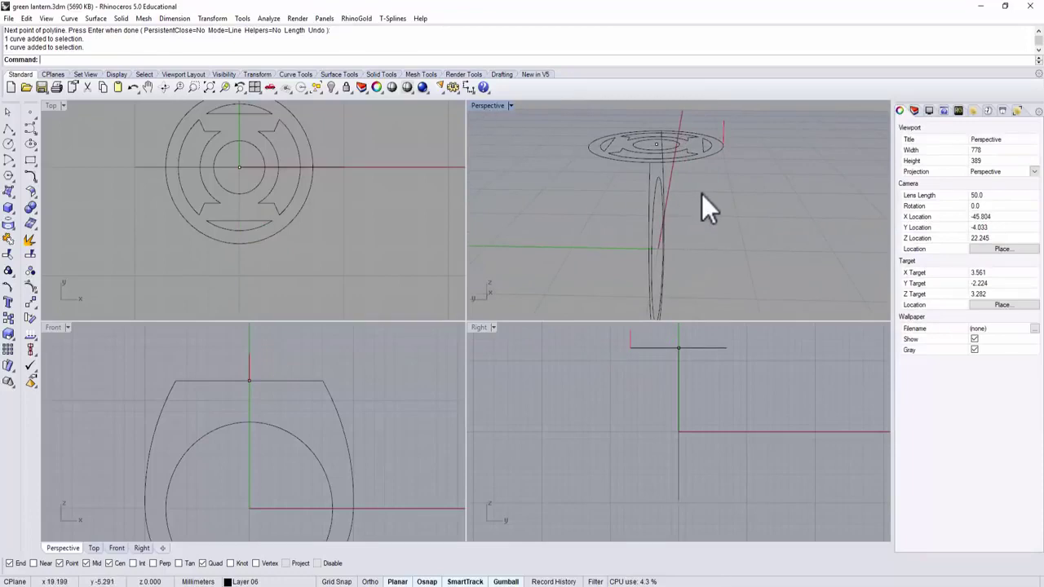
{"action": "right_click_drag", "start_coordinate": [702, 194], "coordinate": [606, 240]}
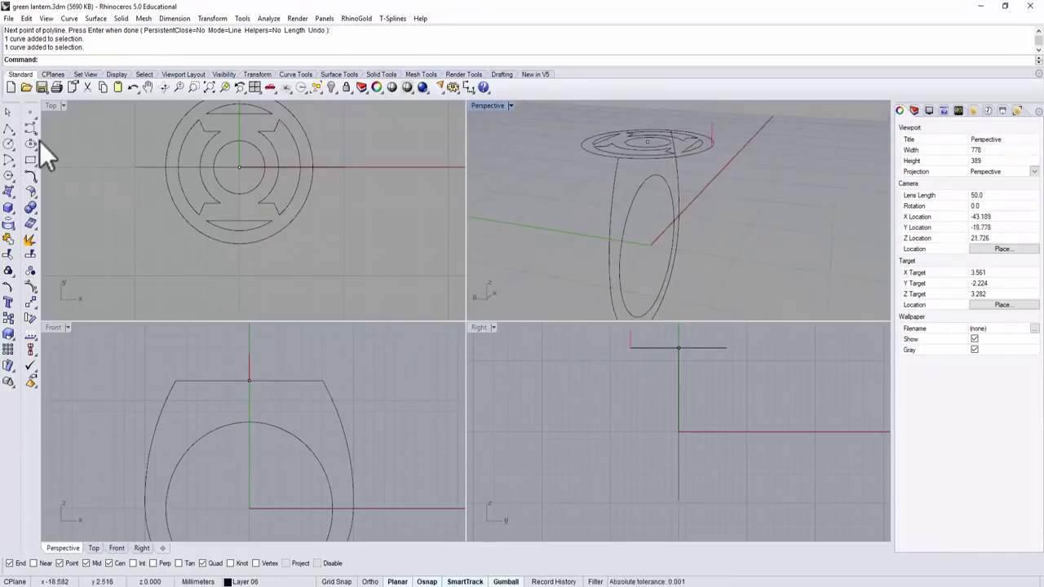
{"action": "key", "text": "Return"}
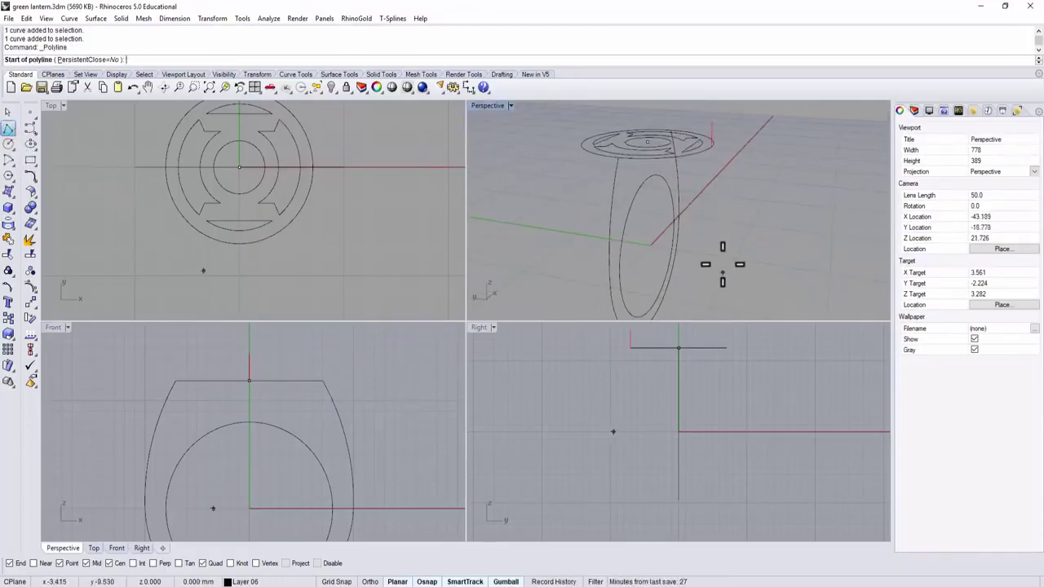
{"action": "right_click_drag", "start_coordinate": [731, 263], "coordinate": [718, 217], "text": "shift"}
{"action": "scroll", "coordinate": [677, 274], "scroll_direction": "up", "scroll_amount": 3}
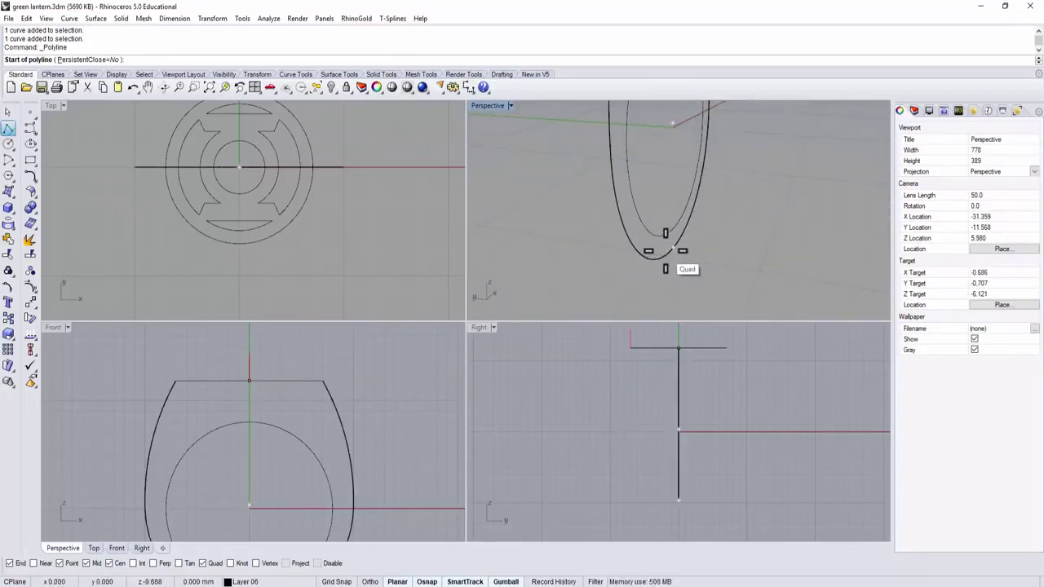
{"action": "left_click", "coordinate": [665, 251]}
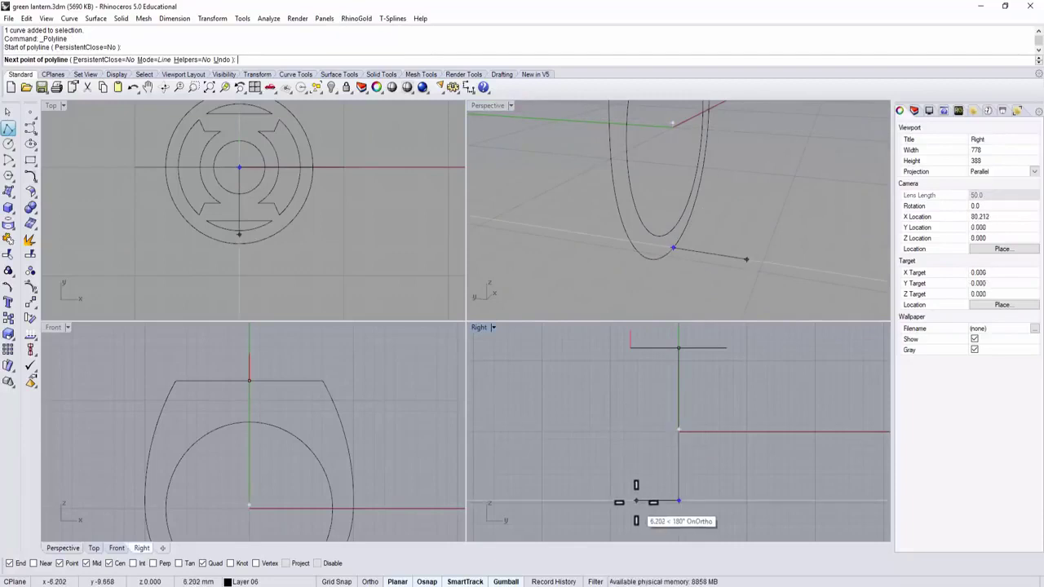
{"action": "left_click", "coordinate": [697, 501]}
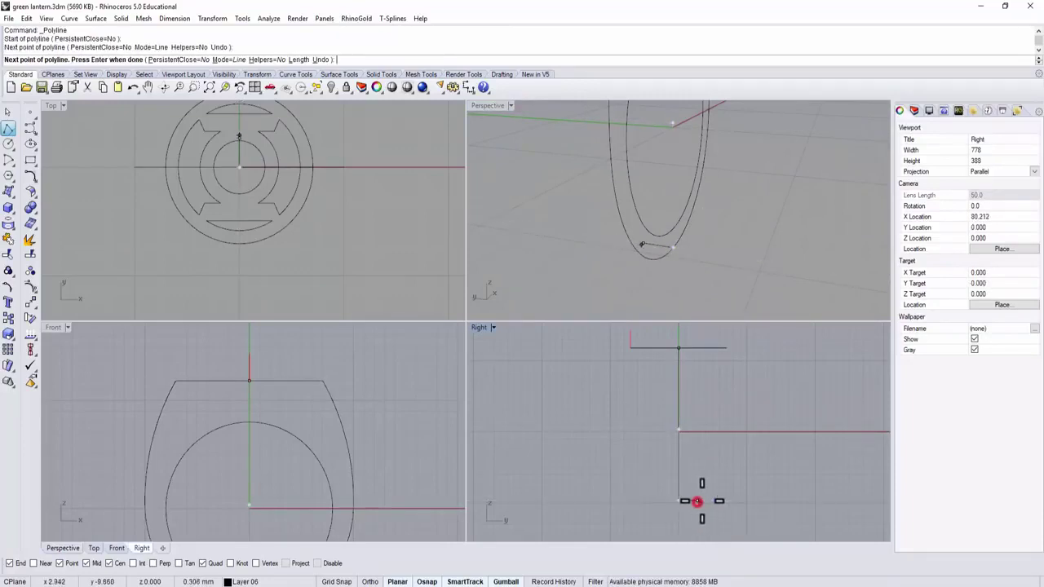
{"action": "key", "text": "Return"}
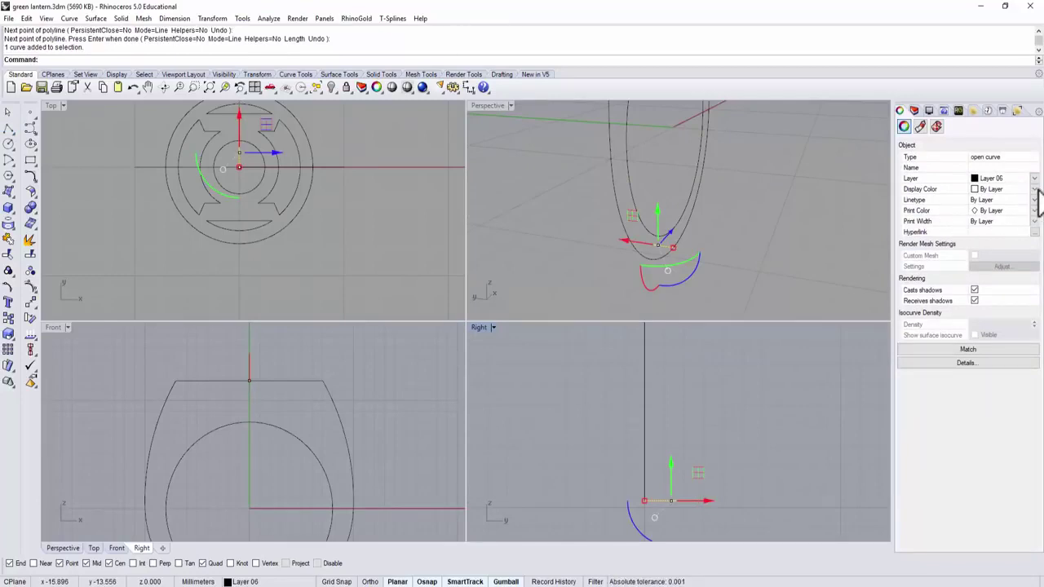
Set the display color of the short horizontal line at the bottom of the band to red
{"action": "left_click", "coordinate": [1034, 188]}
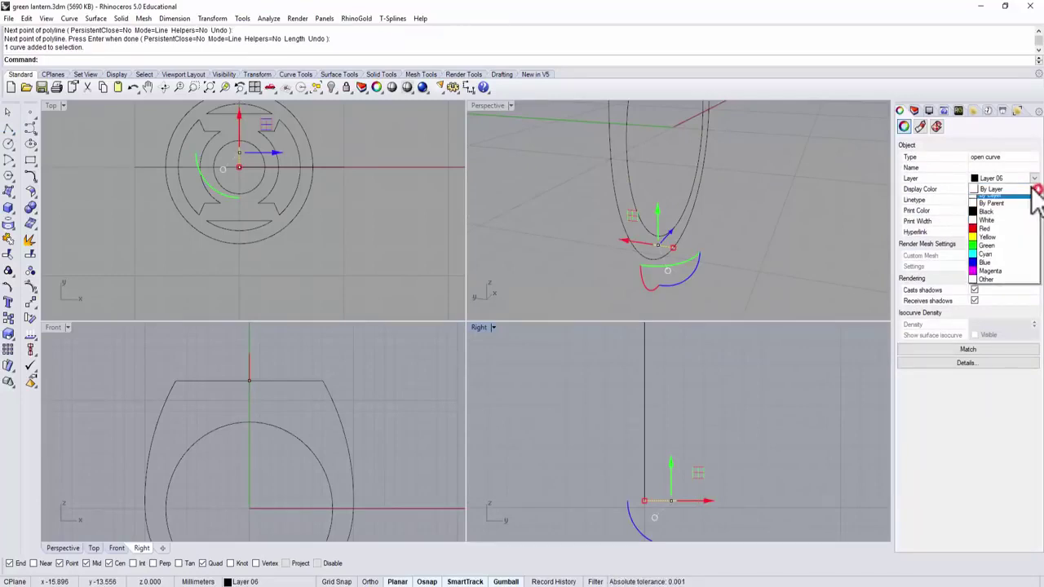
{"action": "left_click", "coordinate": [989, 228]}
{"action": "left_click", "coordinate": [774, 224]}
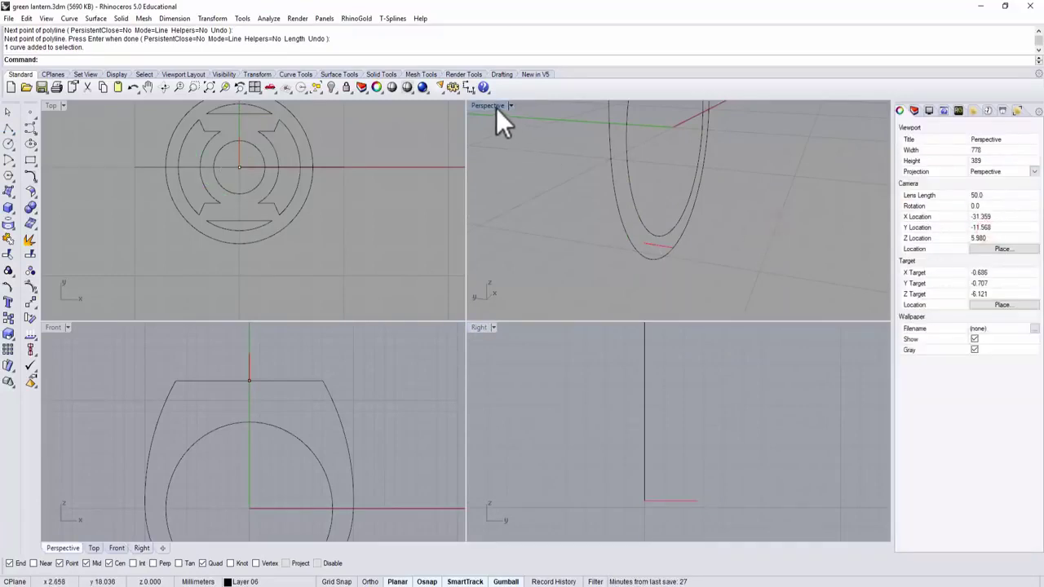
Examine the two red guide lines at the logo circle's edge and the band's bottom in the perspective view
{"action": "double_click", "coordinate": [489, 106]}
{"action": "scroll", "coordinate": [551, 214], "scroll_direction": "down", "scroll_amount": 3}
{"action": "right_click_drag", "start_coordinate": [551, 213], "coordinate": [589, 340], "text": "shift"}
{"action": "scroll", "coordinate": [485, 320], "scroll_direction": "up", "scroll_amount": 4}
{"action": "left_click", "coordinate": [548, 173]}
{"action": "left_click", "coordinate": [545, 331]}
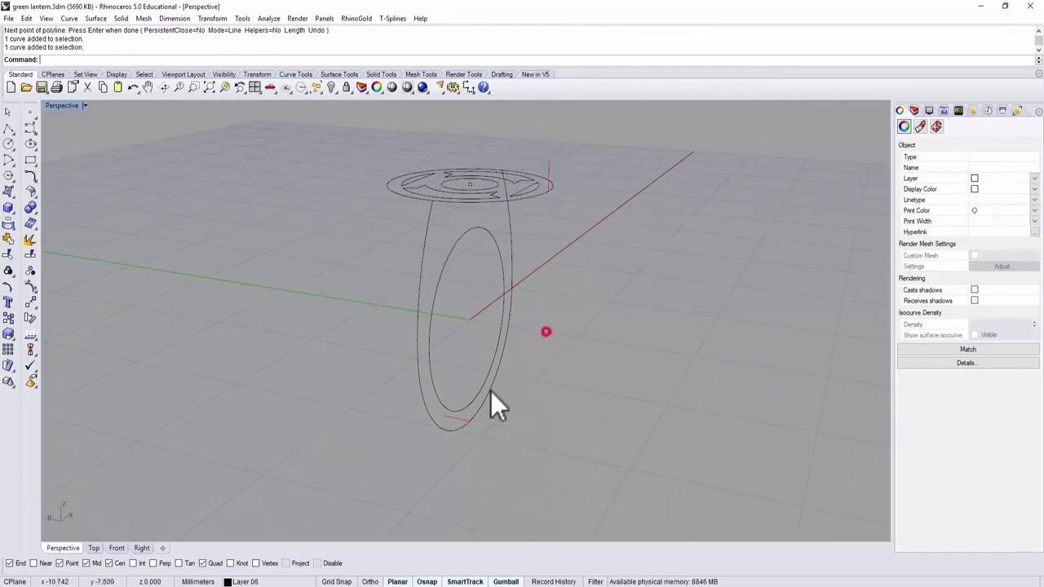
{"action": "left_click", "coordinate": [462, 420]}
{"action": "left_click", "coordinate": [559, 418]}
{"action": "right_click_drag", "start_coordinate": [677, 417], "coordinate": [692, 400]}
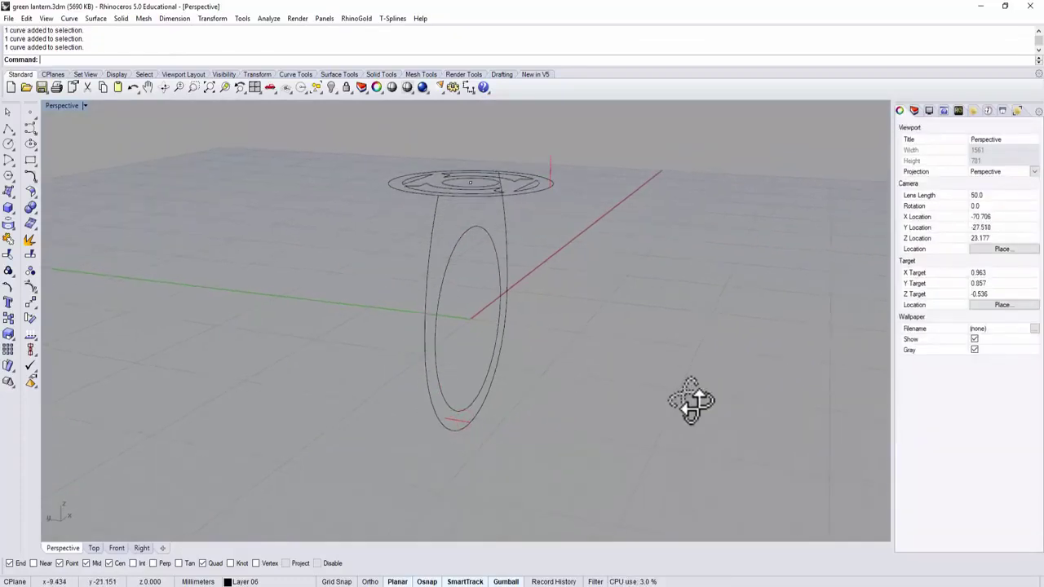
Start an adjustable curve blend from the bottom red line to the vertical red line at the logo circle
{"action": "left_click", "coordinate": [33, 129]}
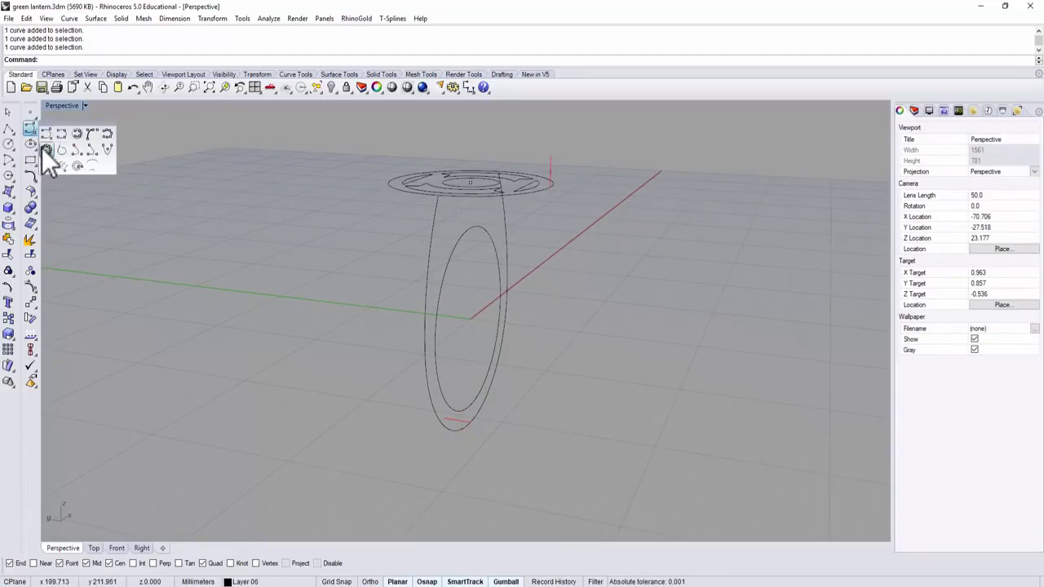
{"action": "left_click", "coordinate": [31, 176]}
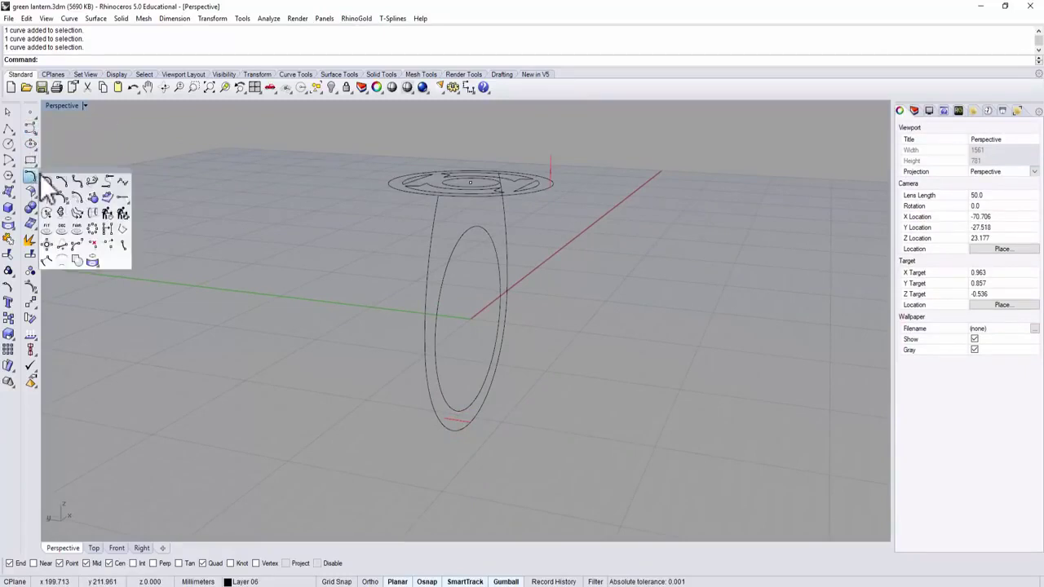
{"action": "left_click", "coordinate": [91, 181]}
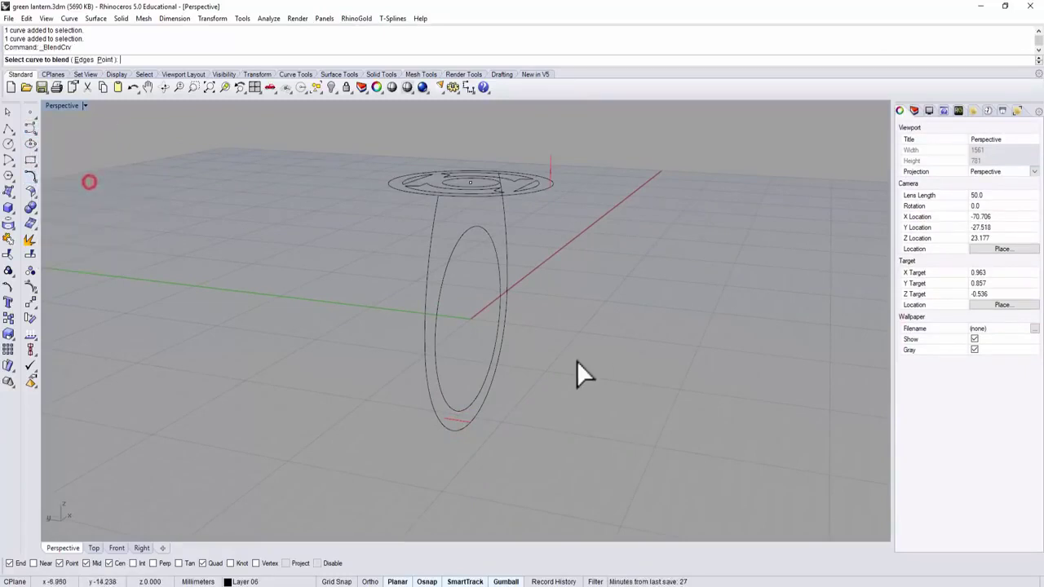
{"action": "left_click", "coordinate": [465, 421]}
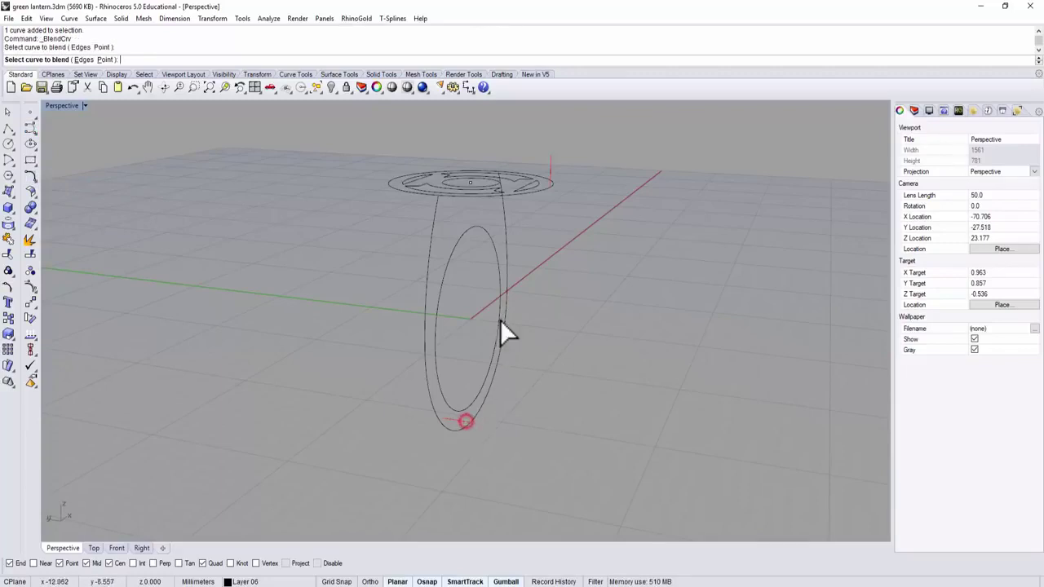
{"action": "left_click", "coordinate": [550, 183]}
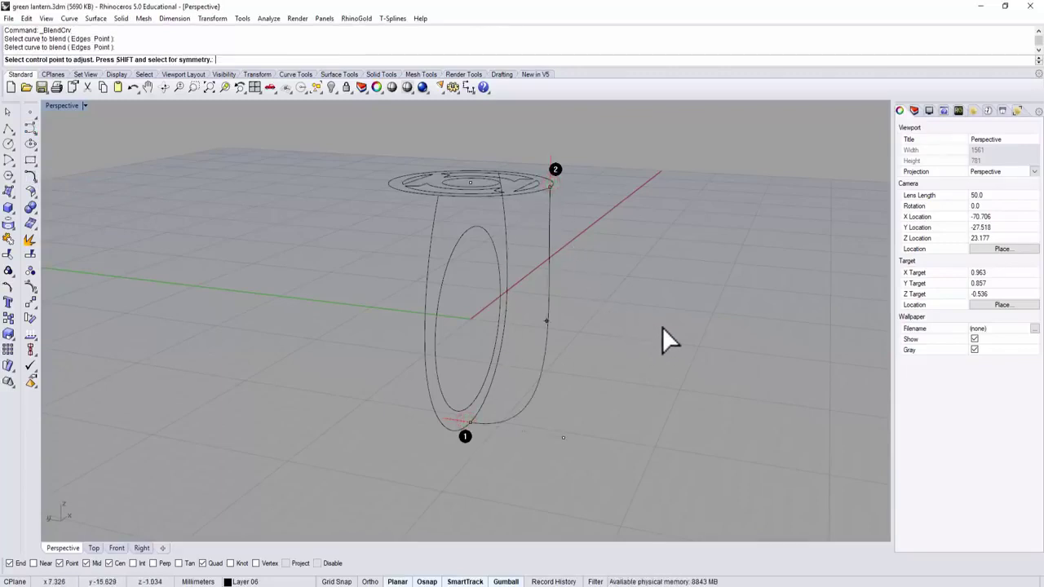
Pull the blend's lower control point inward to slim the curve, and accept it with tangency at both ends
{"action": "right_click_drag", "start_coordinate": [662, 327], "coordinate": [670, 353]}
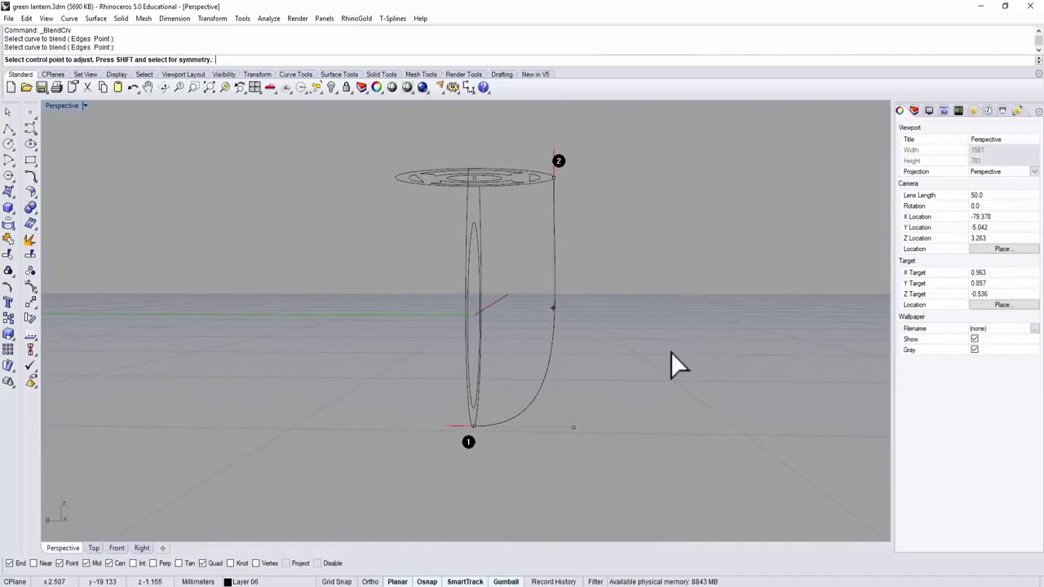
{"action": "left_click", "coordinate": [574, 427]}
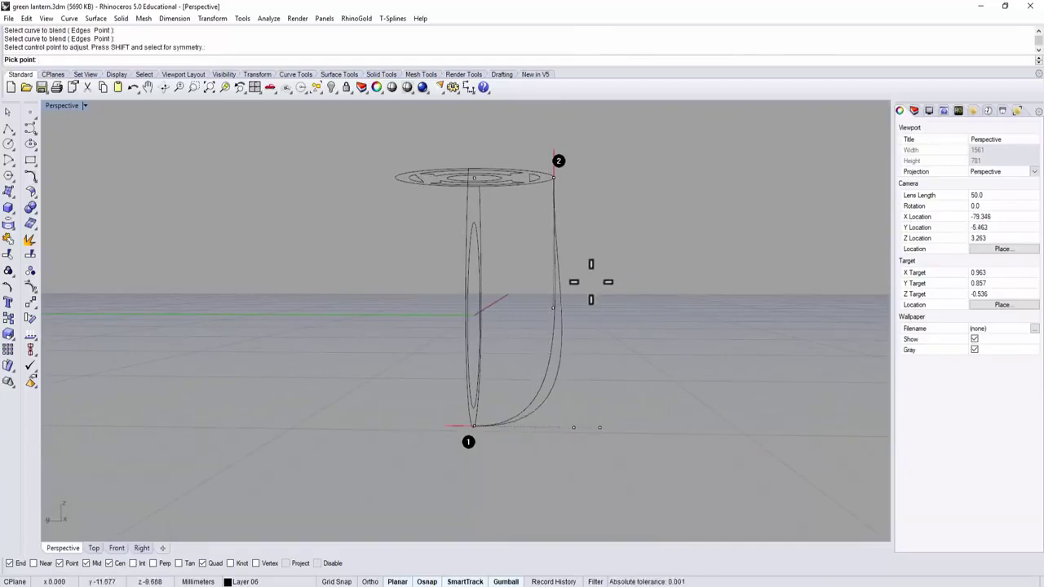
{"action": "left_click", "coordinate": [544, 361]}
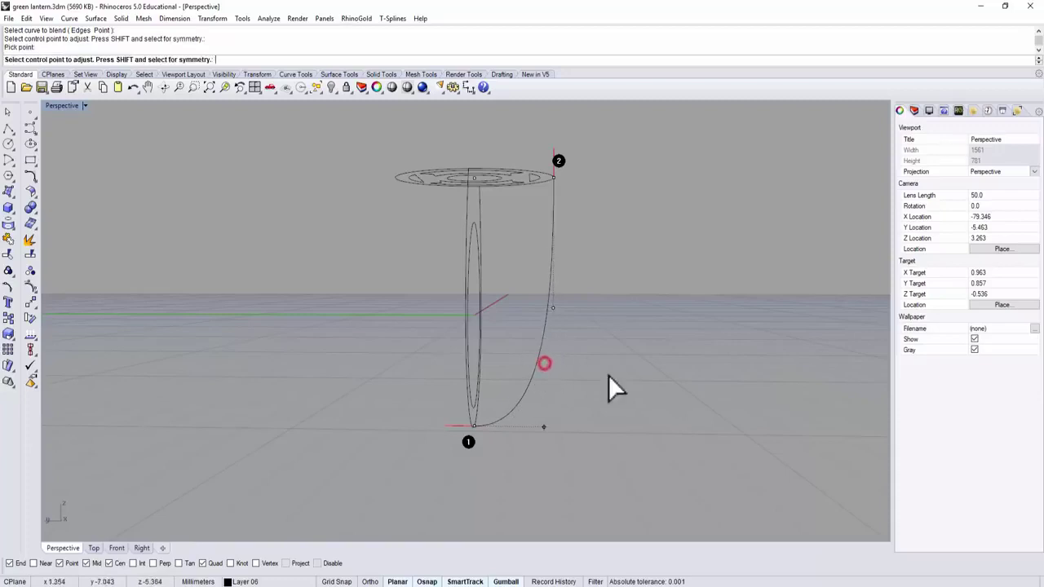
{"action": "right_click_drag", "start_coordinate": [608, 376], "coordinate": [662, 352]}
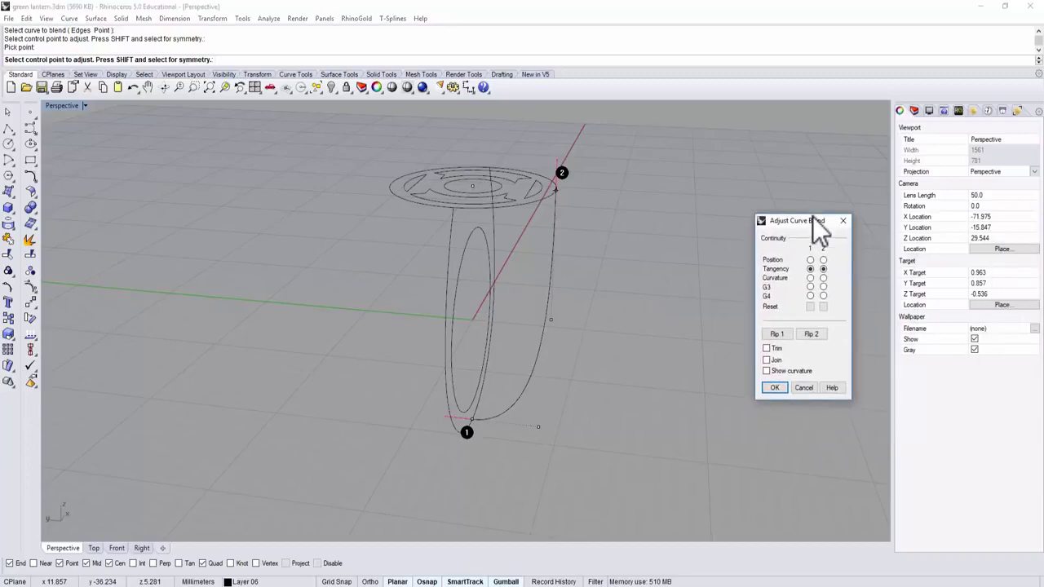
{"action": "left_click", "coordinate": [772, 389]}
{"action": "right_click_drag", "start_coordinate": [624, 362], "coordinate": [540, 322]}
{"action": "left_click", "coordinate": [540, 313]}
{"action": "right_click_drag", "start_coordinate": [682, 292], "coordinate": [338, 287]}
{"action": "key", "text": "Delete"}
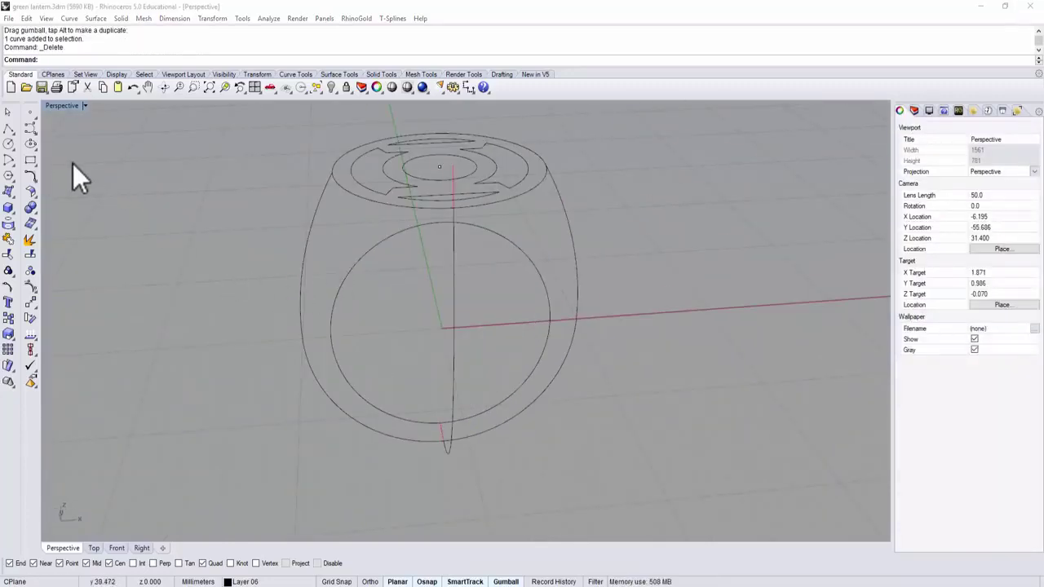
Draw an arc from one side of the outer band profile to the other, passing through the side profile curve
{"action": "left_click", "coordinate": [30, 144]}
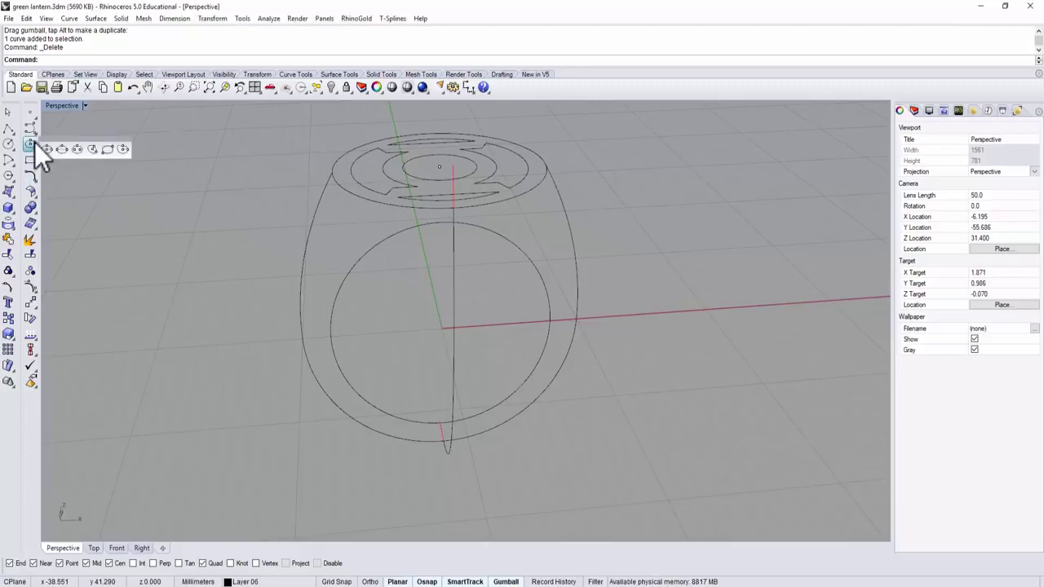
{"action": "left_click", "coordinate": [10, 162]}
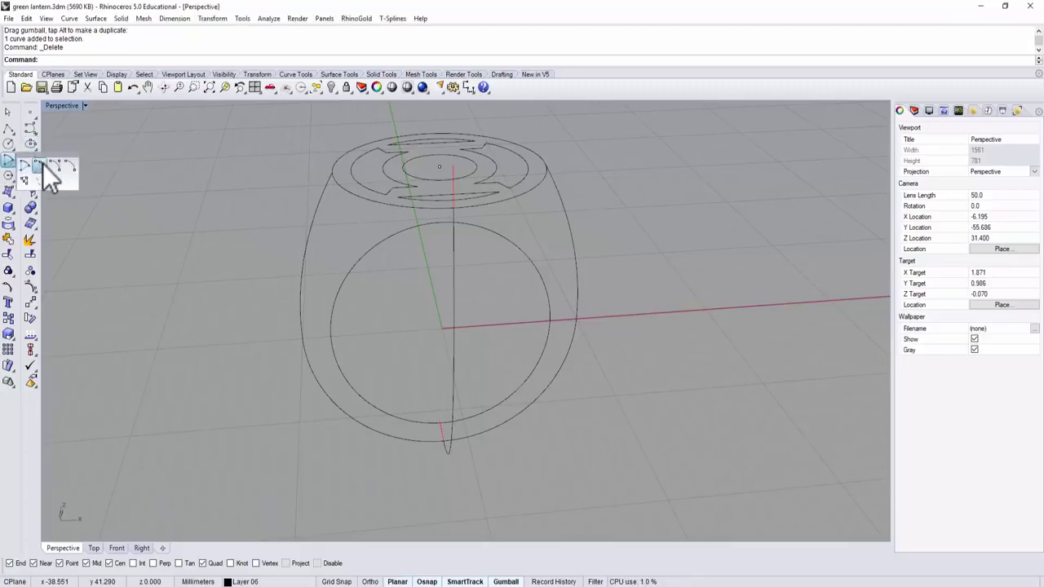
{"action": "left_click", "coordinate": [46, 168]}
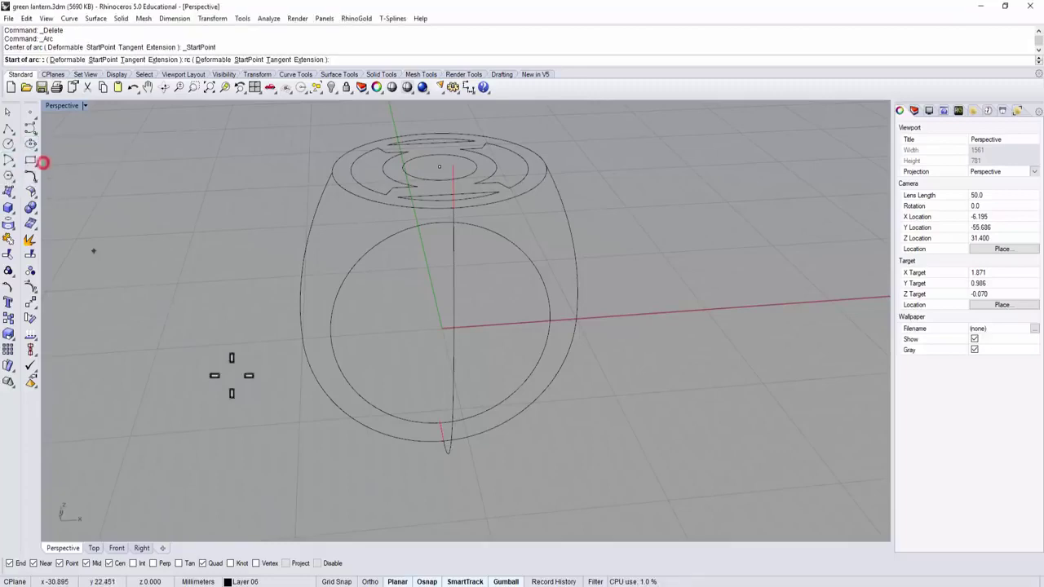
{"action": "left_click", "coordinate": [301, 329]}
{"action": "left_click", "coordinate": [576, 317]}
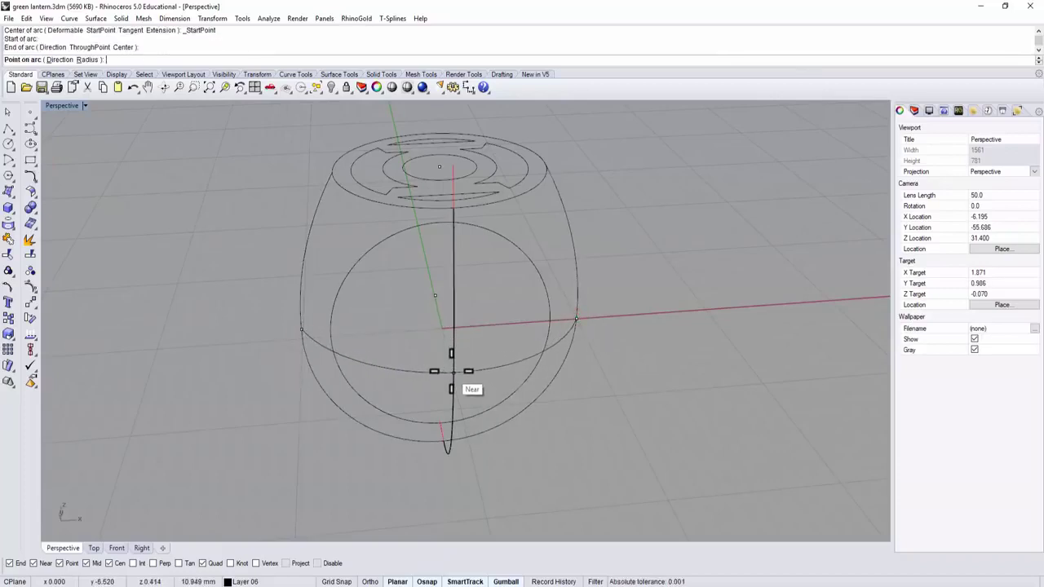
{"action": "right_click_drag", "start_coordinate": [452, 371], "coordinate": [335, 316]}
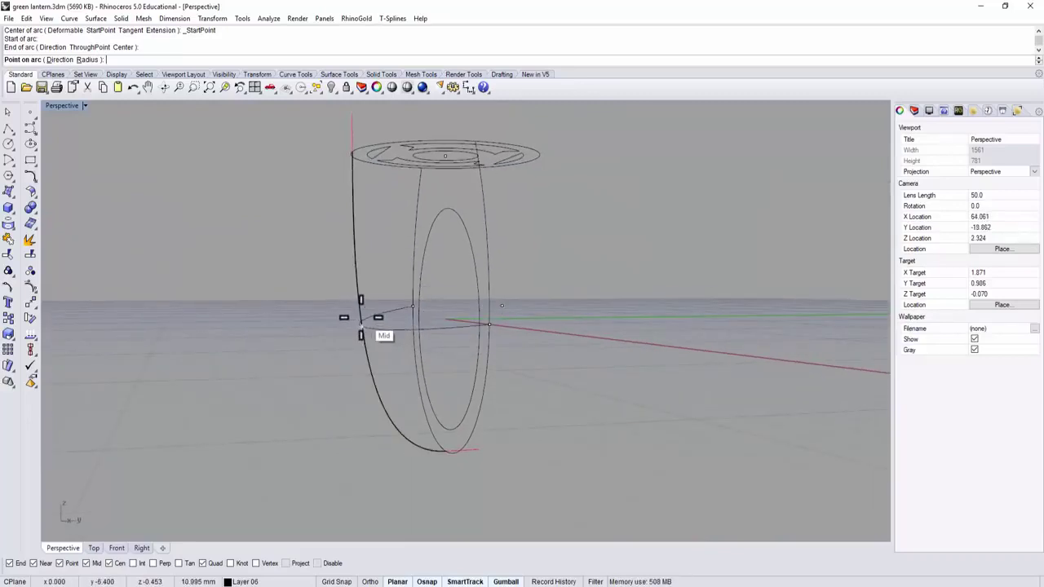
{"action": "scroll", "coordinate": [364, 323], "scroll_direction": "up", "scroll_amount": 3}
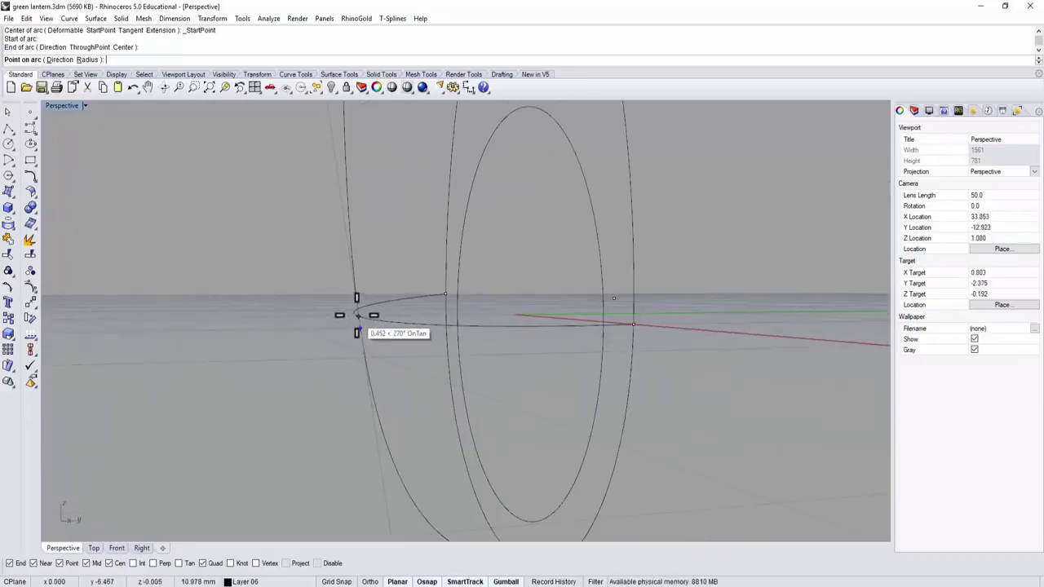
{"action": "left_click", "coordinate": [357, 317]}
{"action": "scroll", "coordinate": [373, 383], "scroll_direction": "down", "scroll_amount": 5}
Mirror the new arc across the line between its two ends on the band profile, keeping the original
{"action": "right_click_drag", "start_coordinate": [396, 380], "coordinate": [513, 457]}
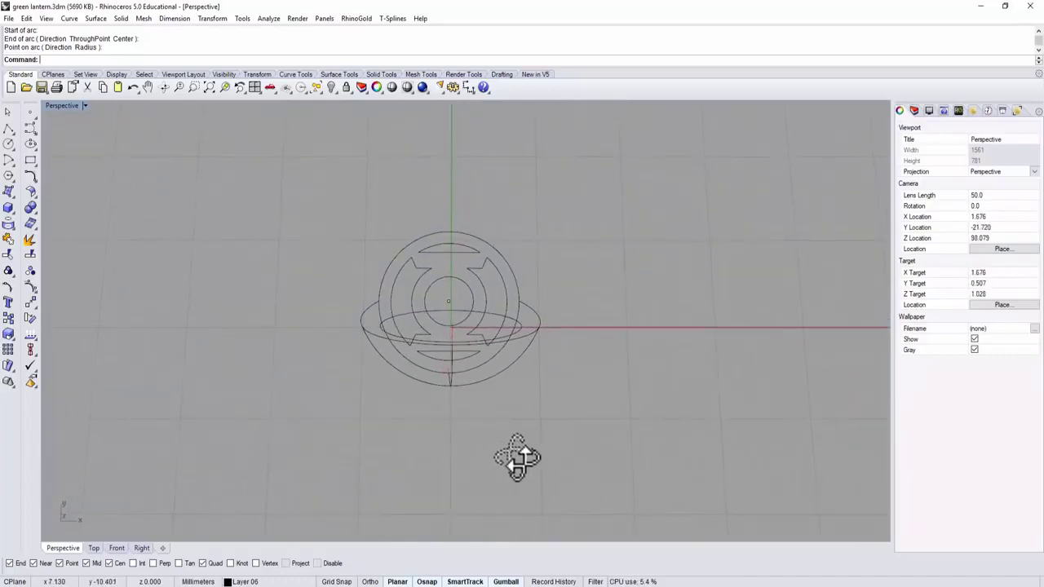
{"action": "left_click", "coordinate": [520, 363]}
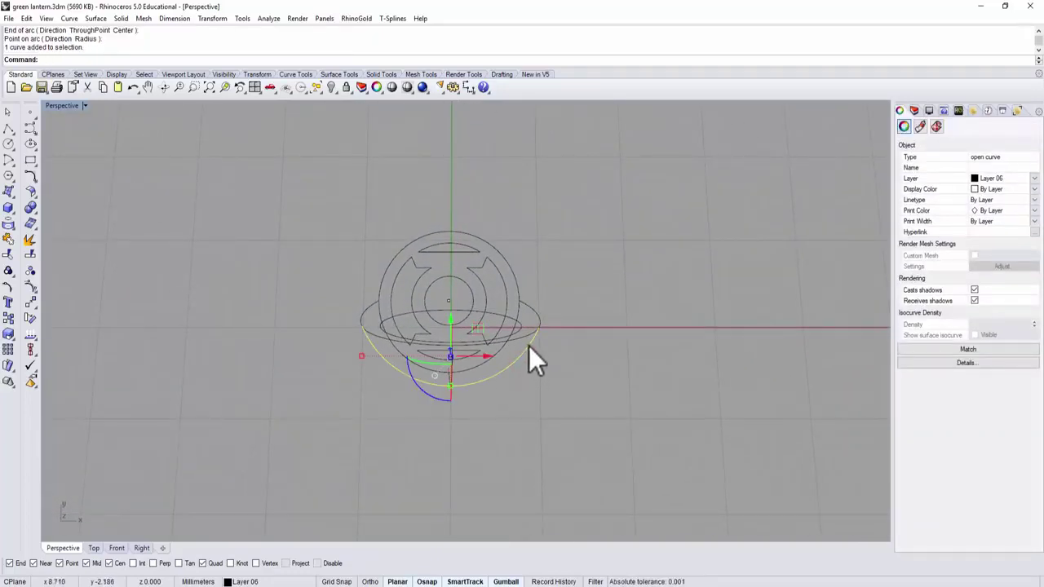
{"action": "scroll", "coordinate": [538, 327], "scroll_direction": "up", "scroll_amount": 3}
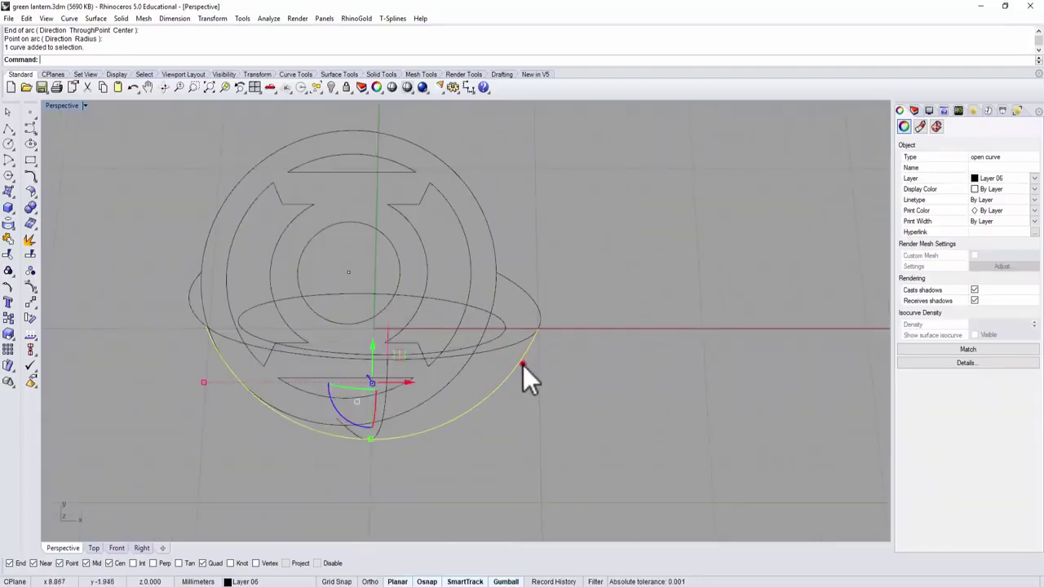
{"action": "left_click", "coordinate": [523, 365]}
{"action": "left_click", "coordinate": [33, 282]}
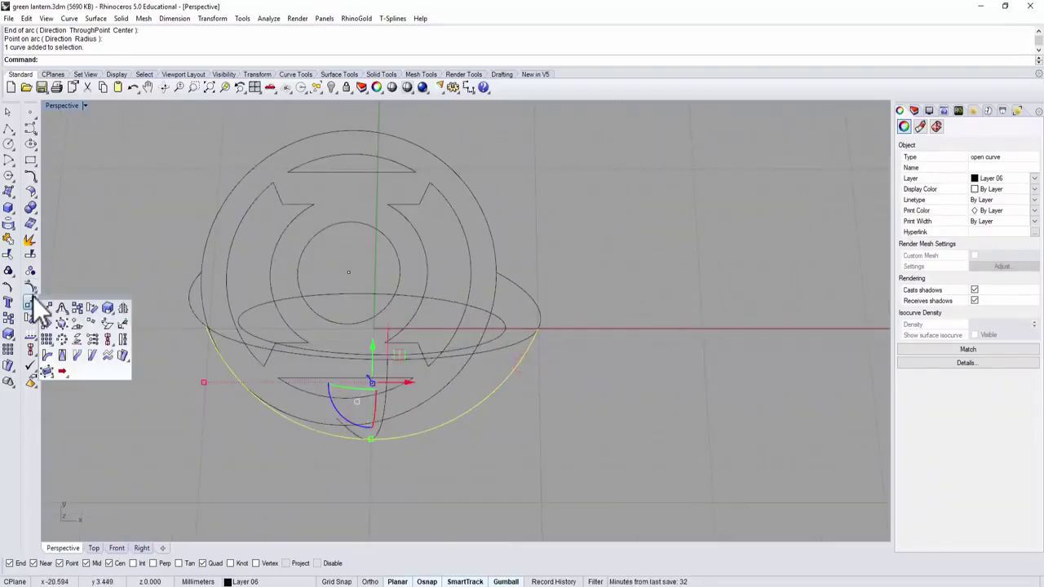
{"action": "left_click", "coordinate": [121, 306]}
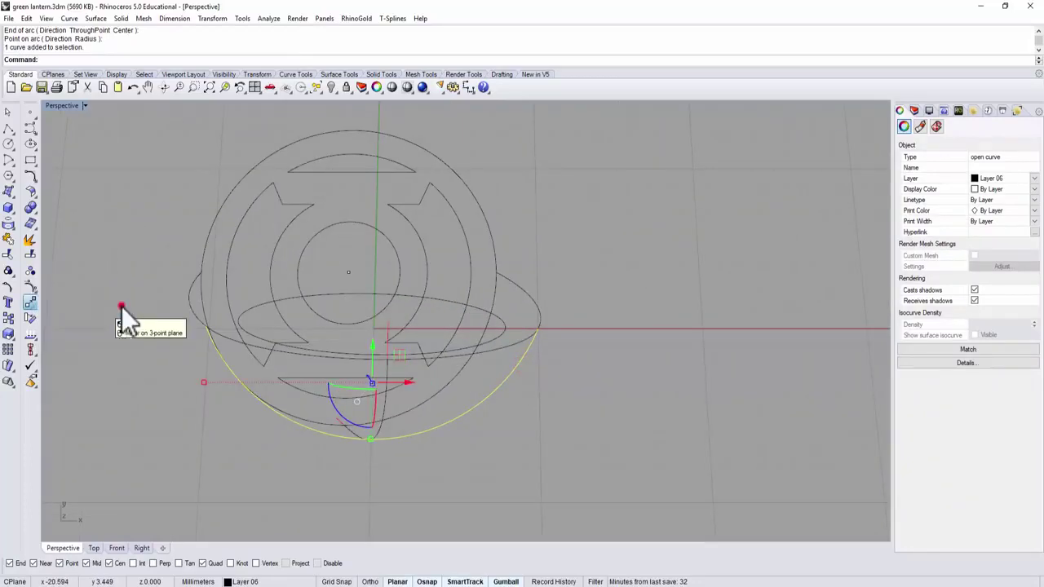
{"action": "left_click", "coordinate": [202, 324]}
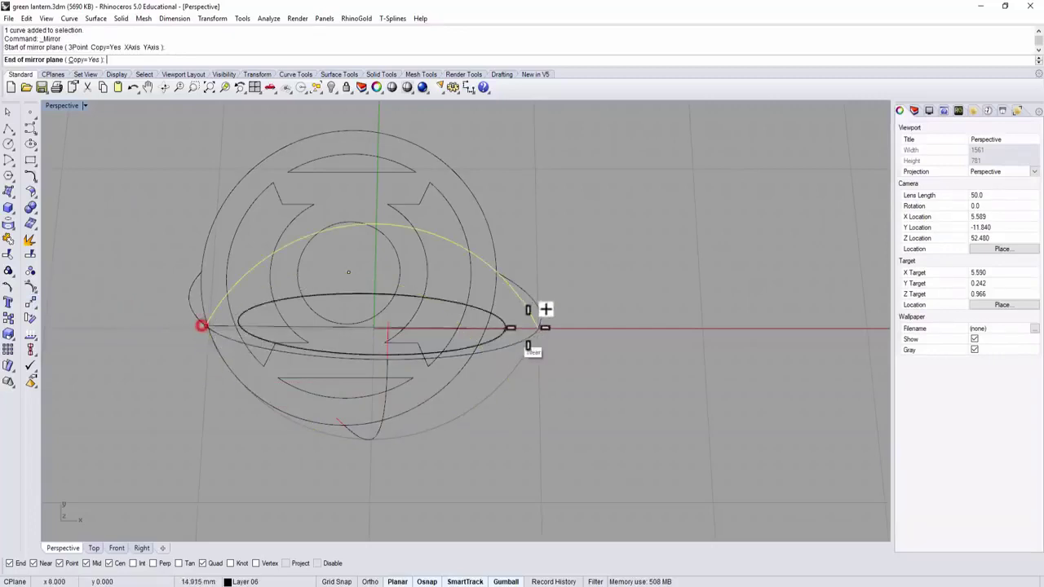
{"action": "left_click", "coordinate": [535, 330]}
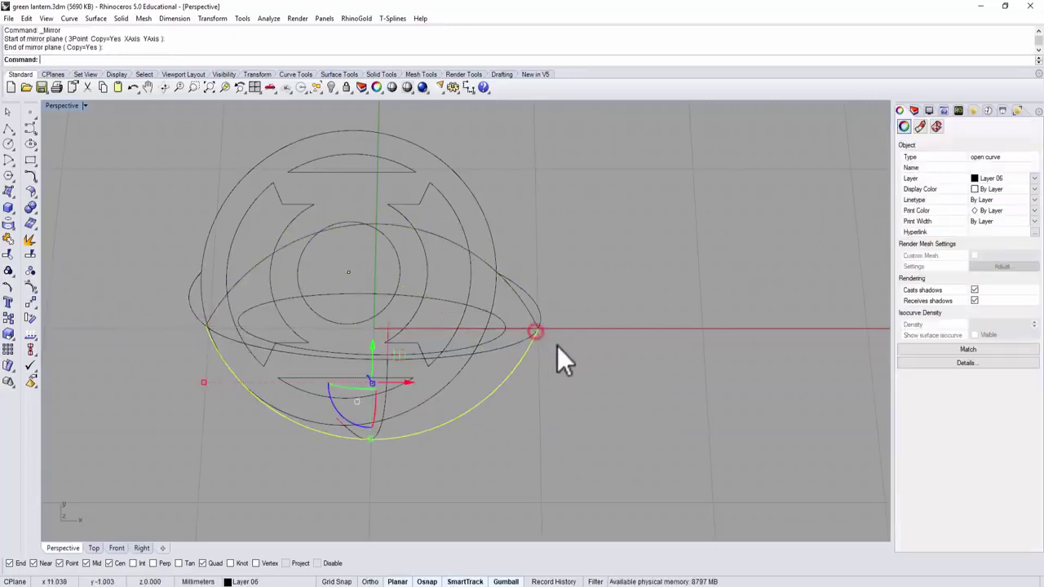
Check how the two arcs meet at the band's edge, and delete the mirrored copy
{"action": "scroll", "coordinate": [543, 336], "scroll_direction": "up", "scroll_amount": 5}
{"action": "left_click", "coordinate": [513, 355]}
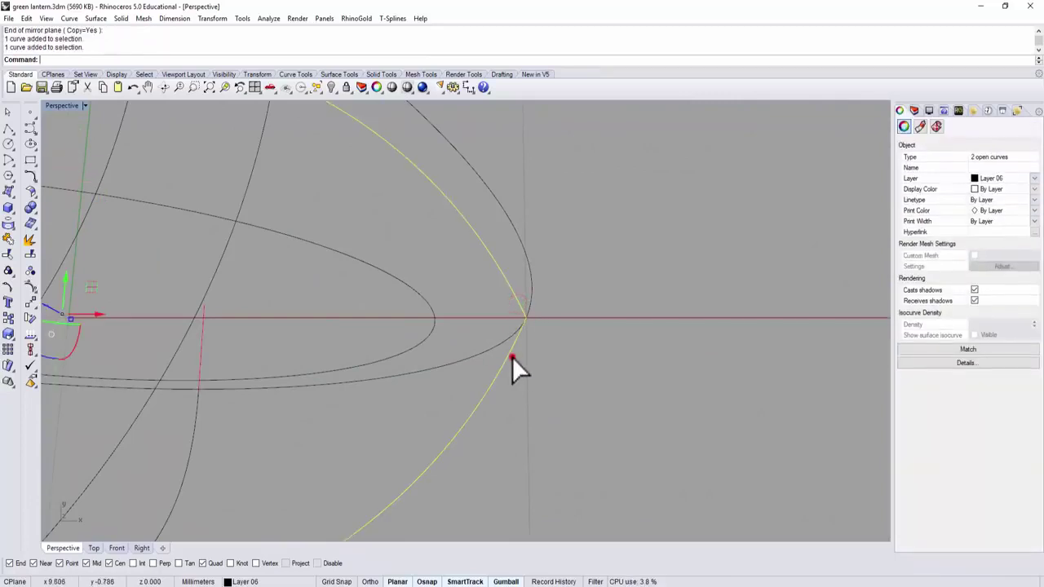
{"action": "left_click", "coordinate": [496, 367]}
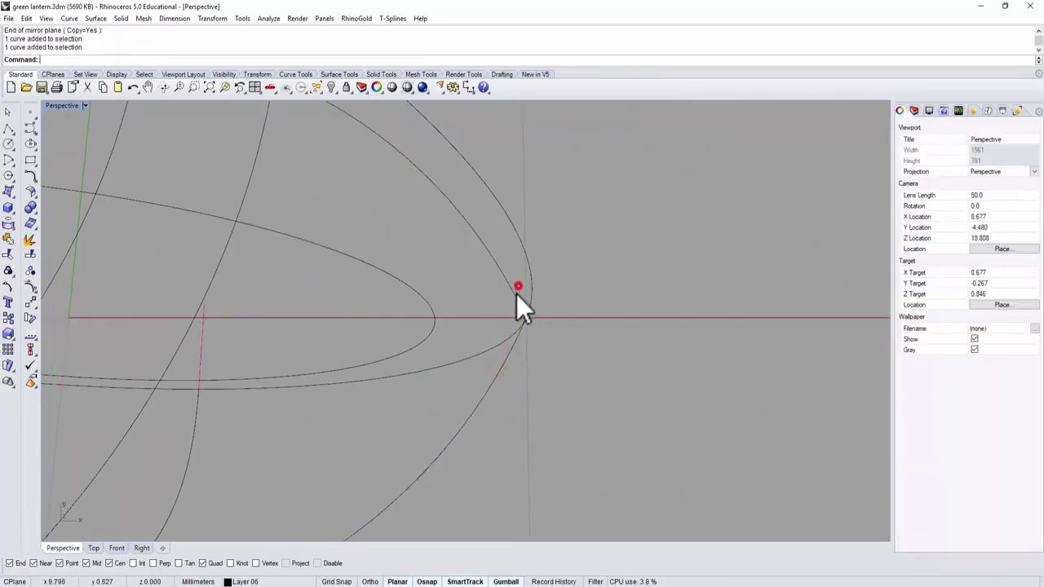
{"action": "left_click", "coordinate": [517, 296]}
{"action": "left_click", "coordinate": [504, 356]}
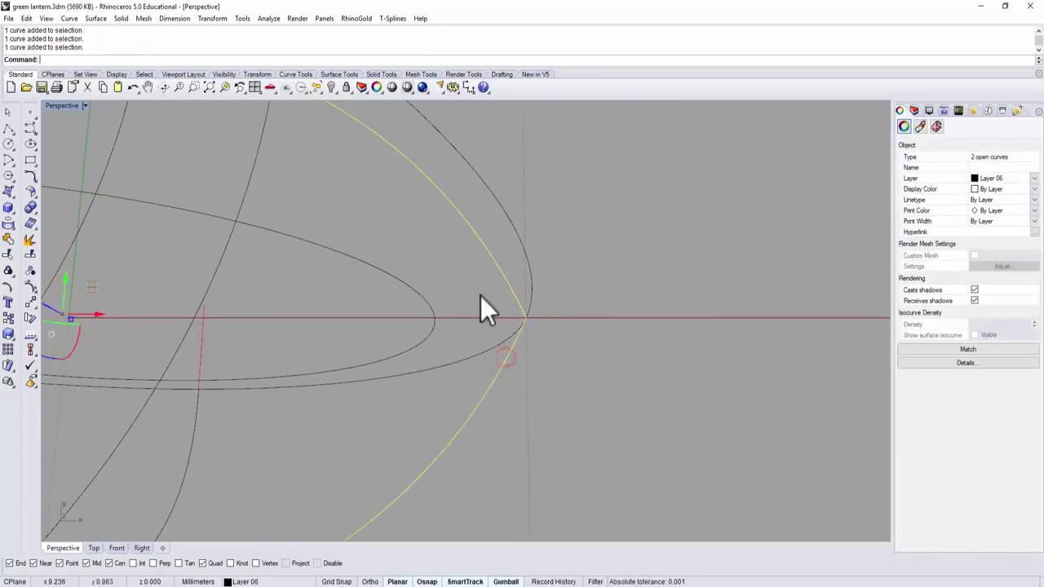
{"action": "scroll", "coordinate": [539, 322], "scroll_direction": "down", "scroll_amount": 4}
{"action": "scroll", "coordinate": [554, 343], "scroll_direction": "down", "scroll_amount": 2}
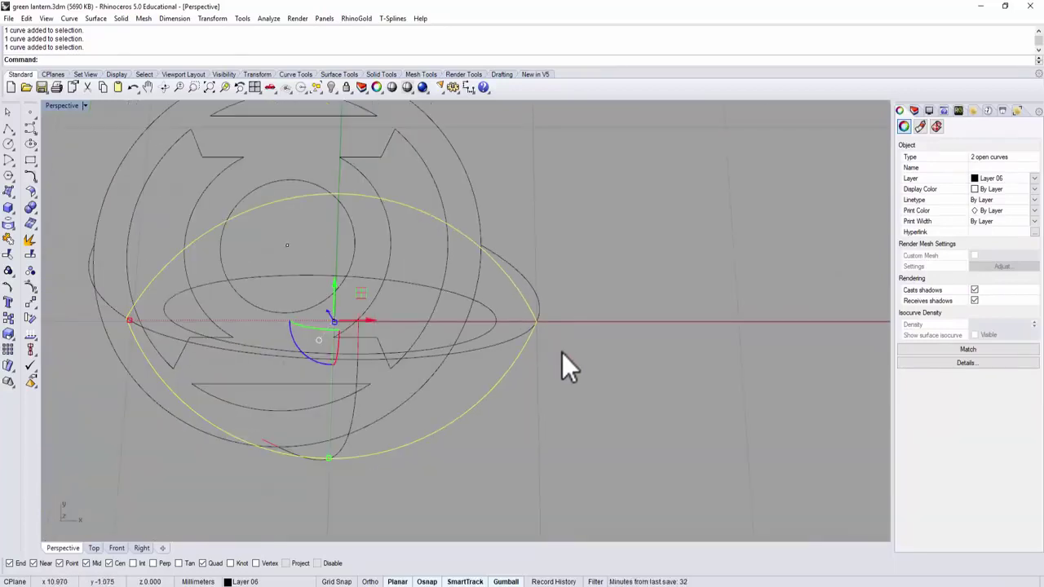
{"action": "left_click", "coordinate": [525, 396]}
{"action": "left_click", "coordinate": [522, 306]}
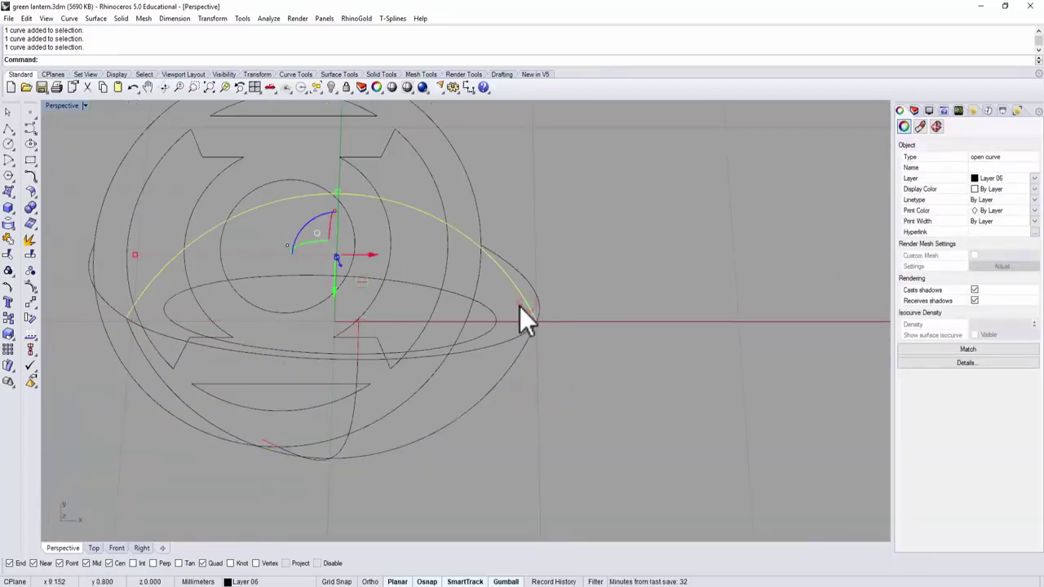
{"action": "key", "text": "Delete"}
Turn on the remaining arc's control points and scale the three middle points outward along the X axis to round its sides
{"action": "left_click", "coordinate": [521, 352]}
{"action": "right_click_drag", "start_coordinate": [520, 353], "coordinate": [603, 373]}
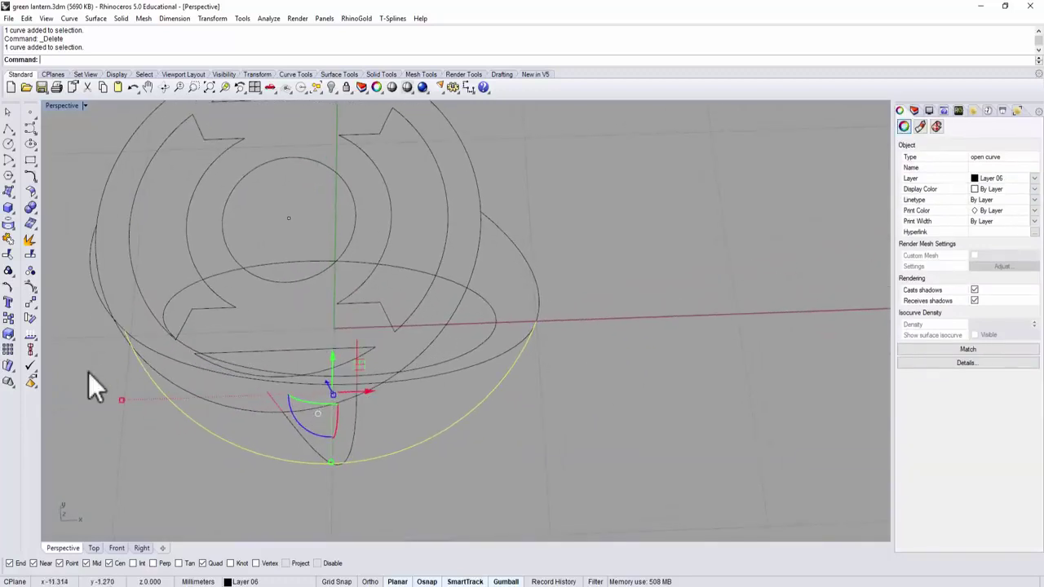
{"action": "left_click", "coordinate": [31, 286]}
{"action": "right_click_drag", "start_coordinate": [476, 451], "coordinate": [606, 412]}
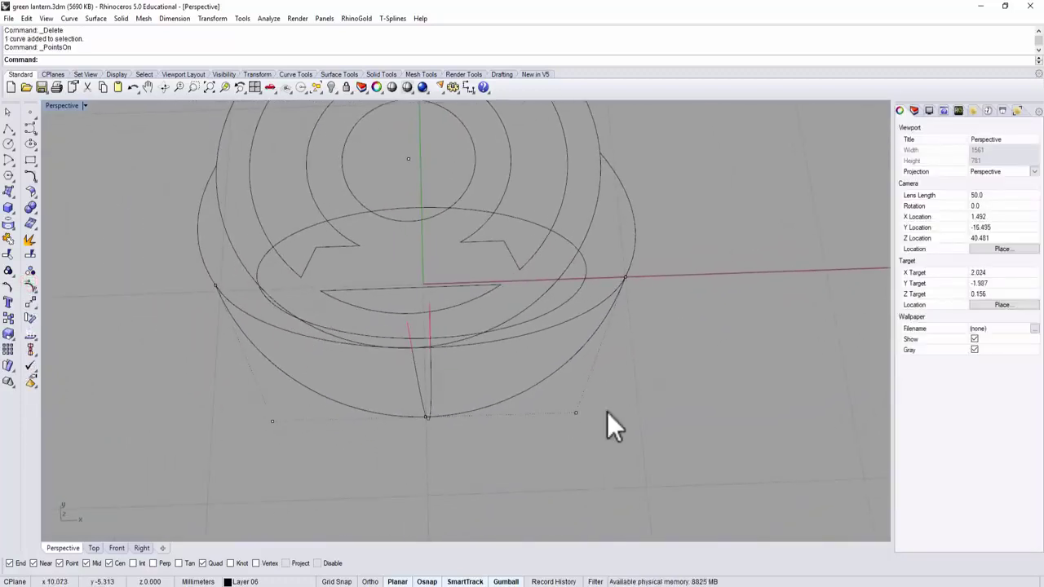
{"action": "left_click", "coordinate": [272, 421]}
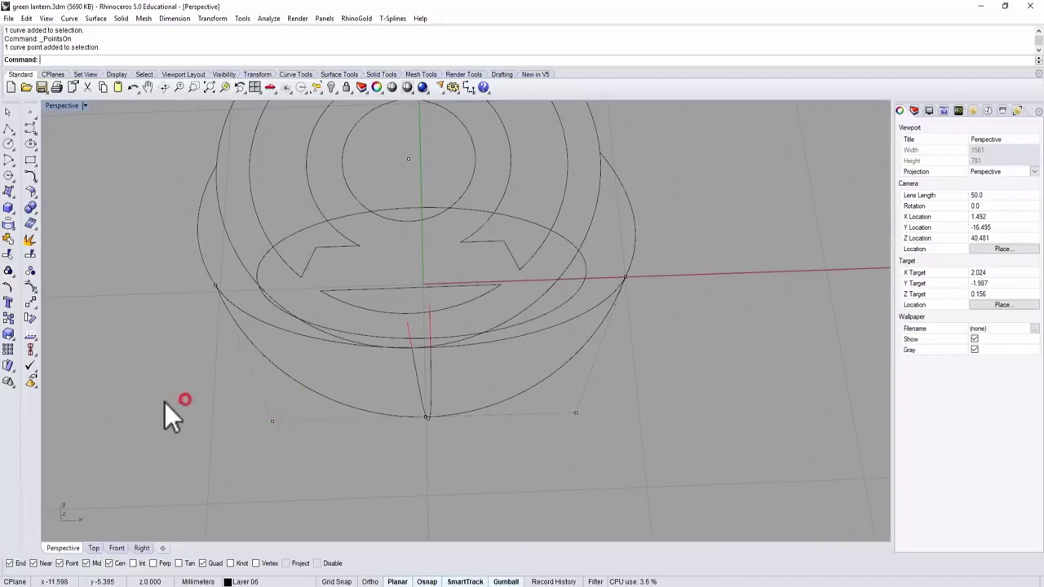
{"action": "left_click_drag", "start_coordinate": [165, 403], "coordinate": [740, 467]}
{"action": "right_click_drag", "start_coordinate": [739, 467], "coordinate": [648, 413]}
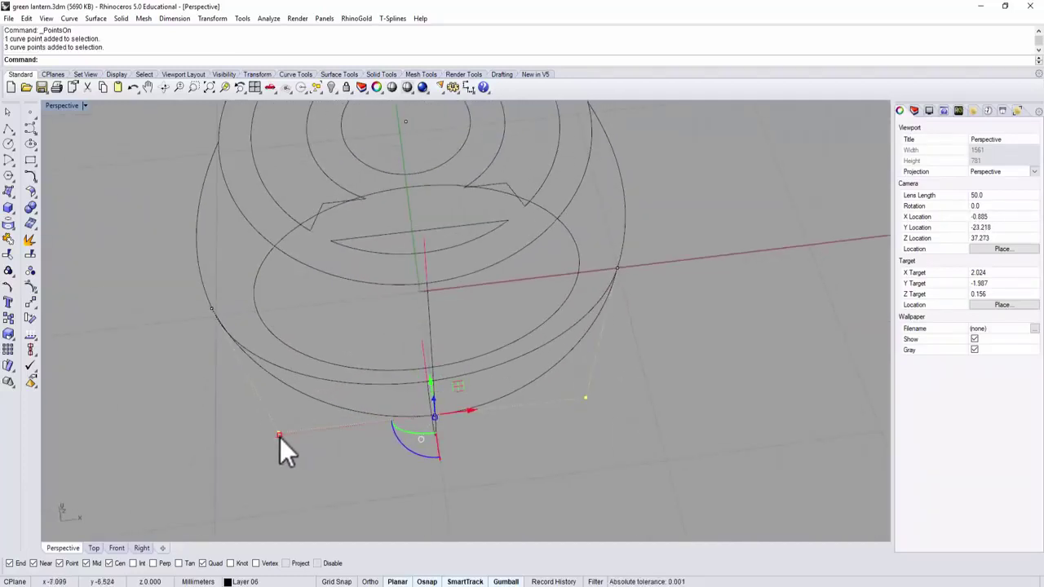
{"action": "left_click_drag", "start_coordinate": [279, 435], "coordinate": [229, 446]}
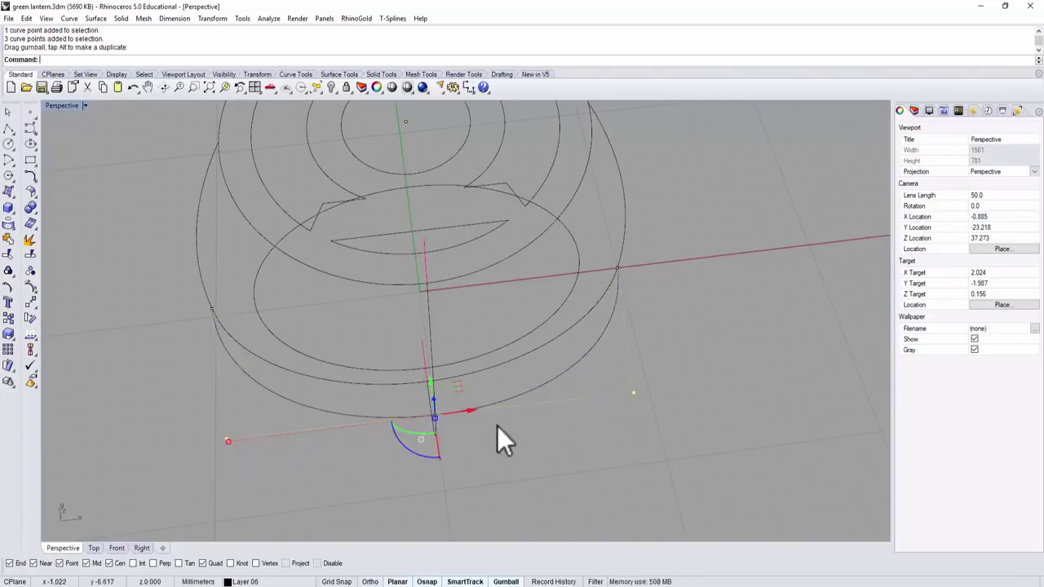
{"action": "right_click_drag", "start_coordinate": [497, 425], "coordinate": [635, 359]}
Split the outer band profile at its bottom using the side profile curve as the cutter, and check both halves
{"action": "left_click", "coordinate": [629, 229]}
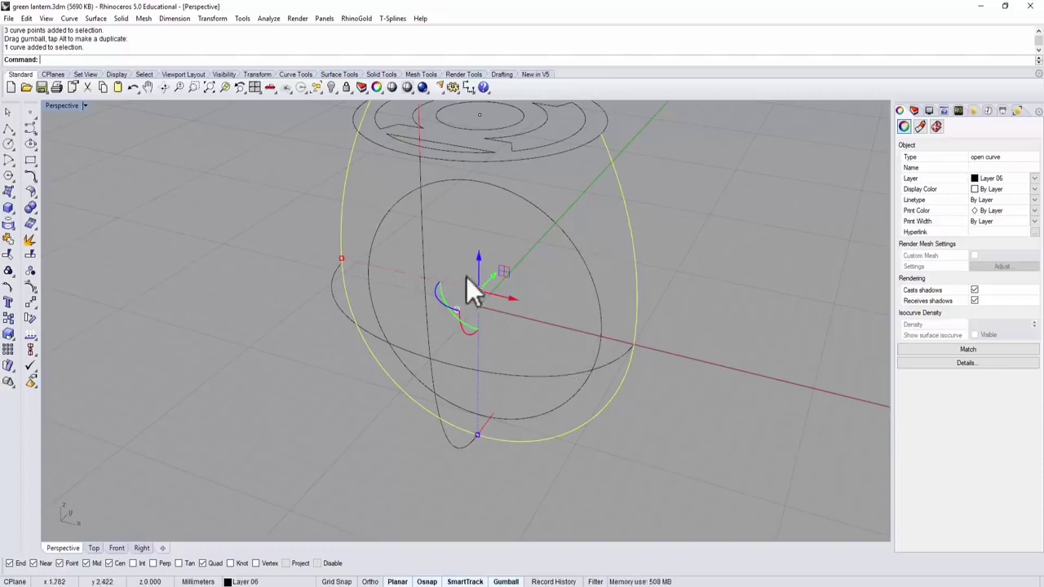
{"action": "right_click_drag", "start_coordinate": [483, 472], "coordinate": [505, 447]}
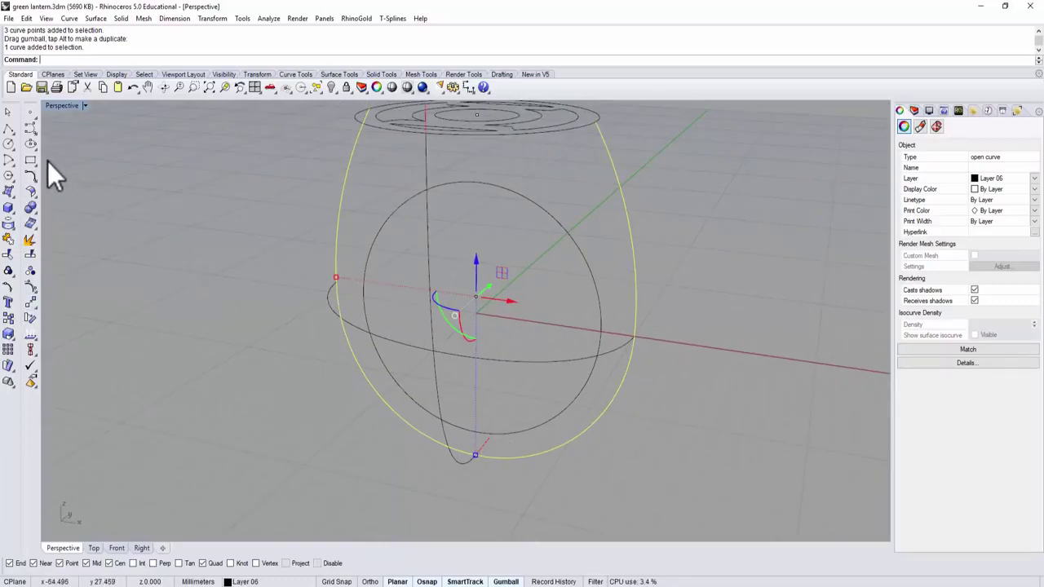
{"action": "left_click", "coordinate": [34, 254]}
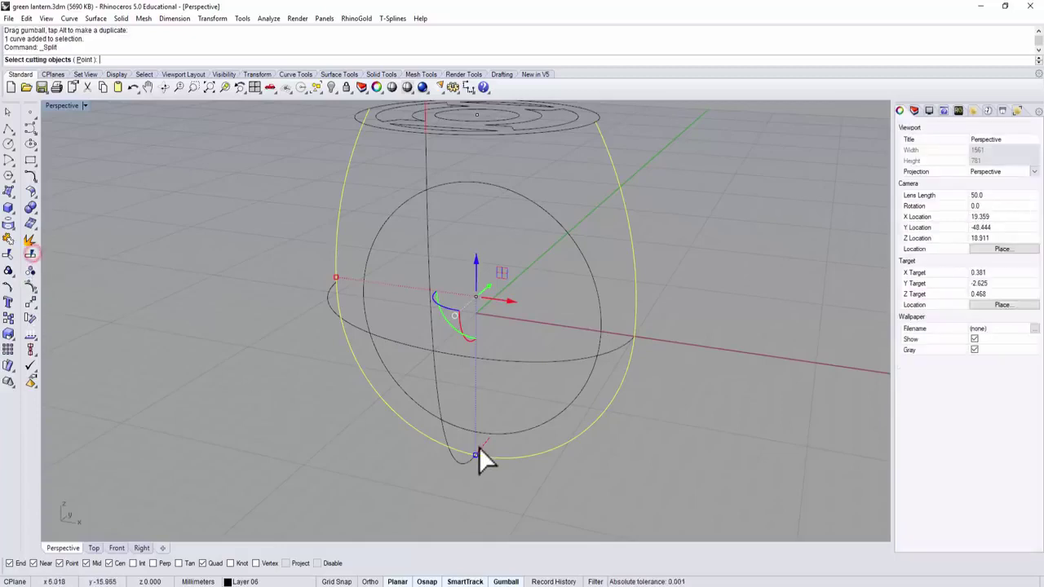
{"action": "left_click", "coordinate": [444, 434]}
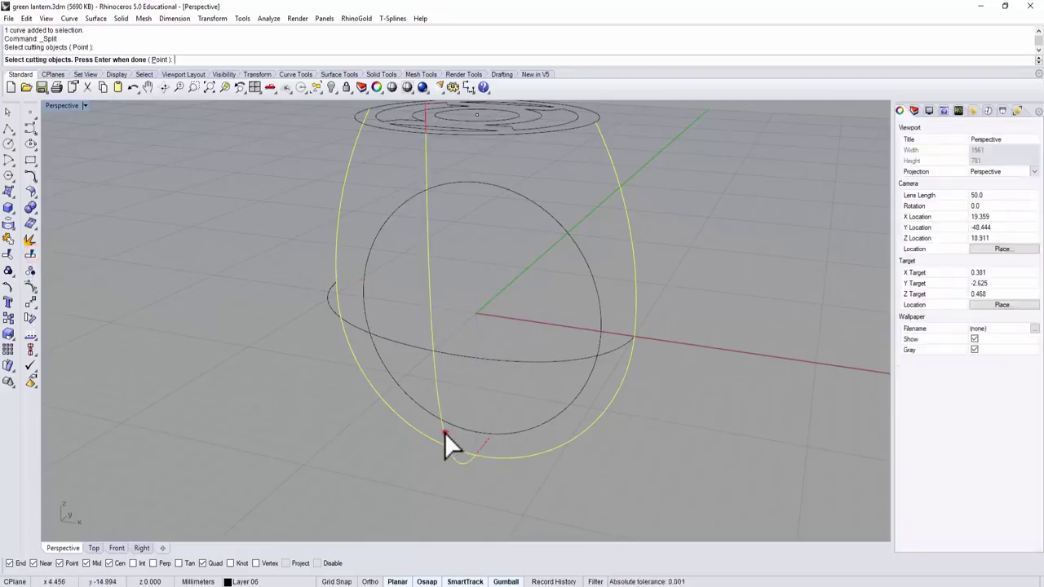
{"action": "key", "text": "Return"}
{"action": "left_click", "coordinate": [520, 468]}
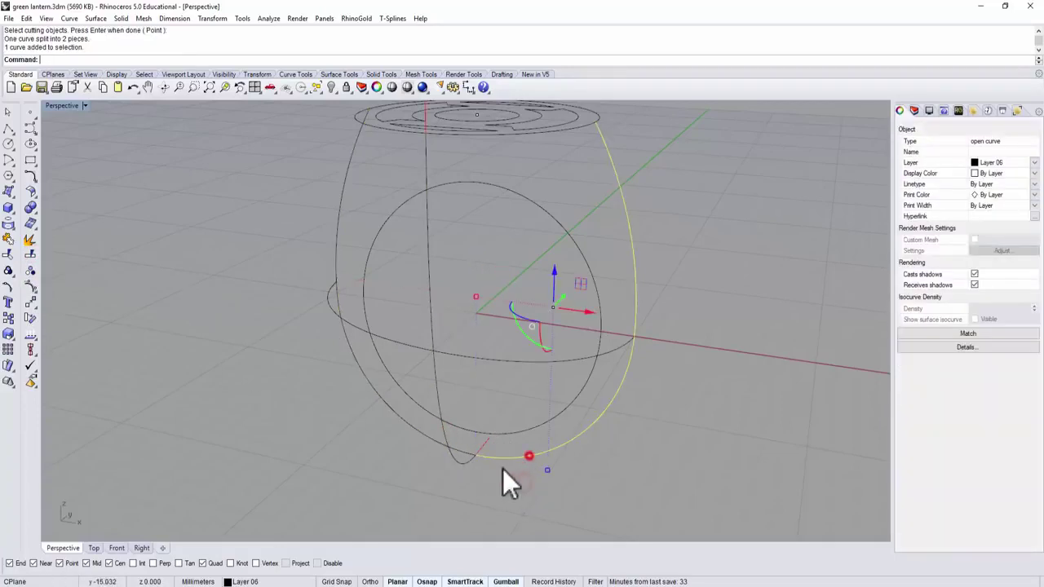
{"action": "left_click", "coordinate": [445, 460]}
{"action": "left_click", "coordinate": [434, 444]}
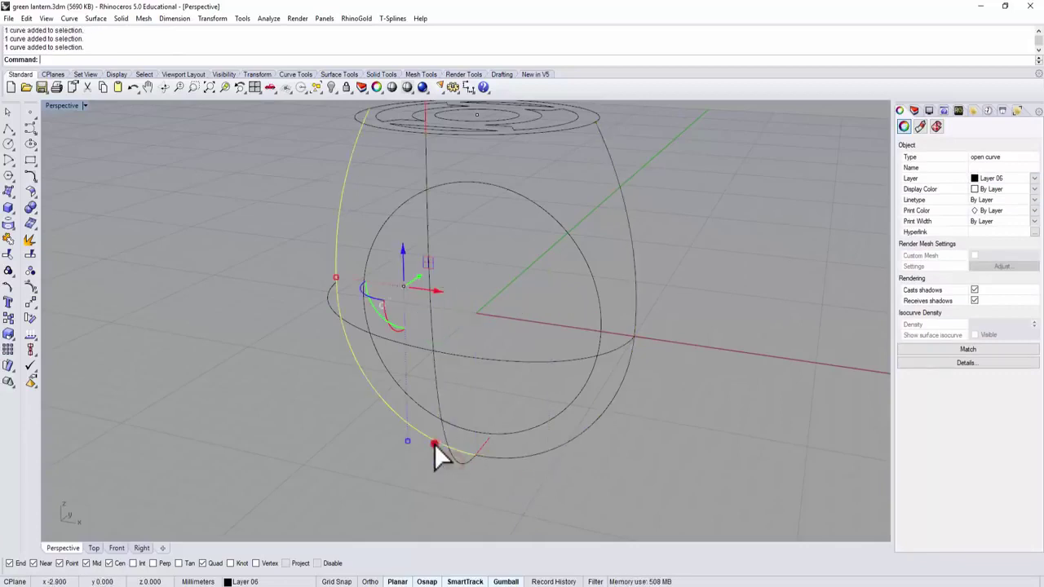
{"action": "left_click", "coordinate": [646, 392]}
Split the logo's outer circle into front and back arcs, using the two band profile halves as cutters
{"action": "right_click_drag", "start_coordinate": [651, 307], "coordinate": [643, 403], "text": "shift"}
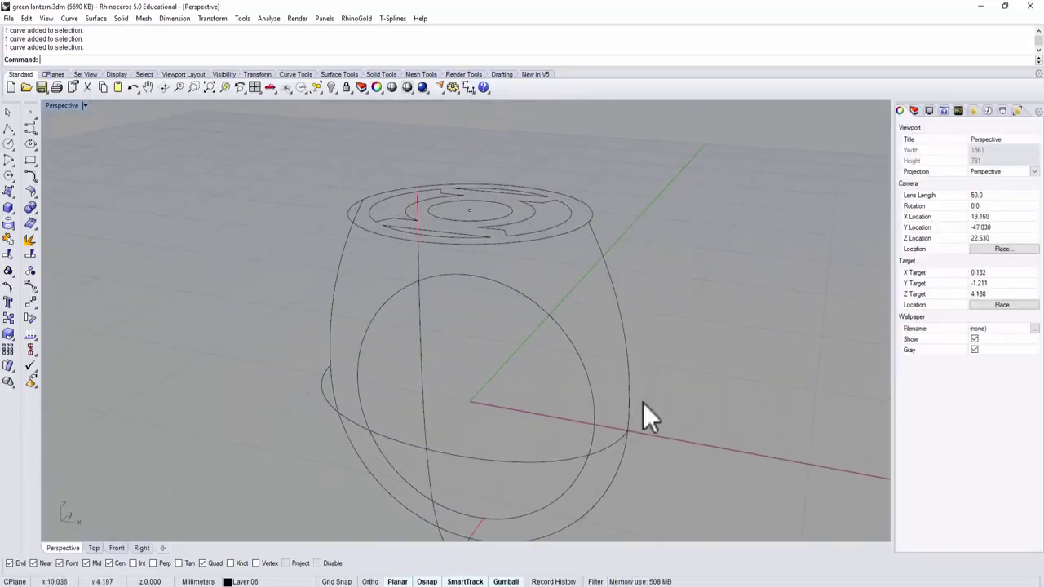
{"action": "left_click", "coordinate": [517, 460]}
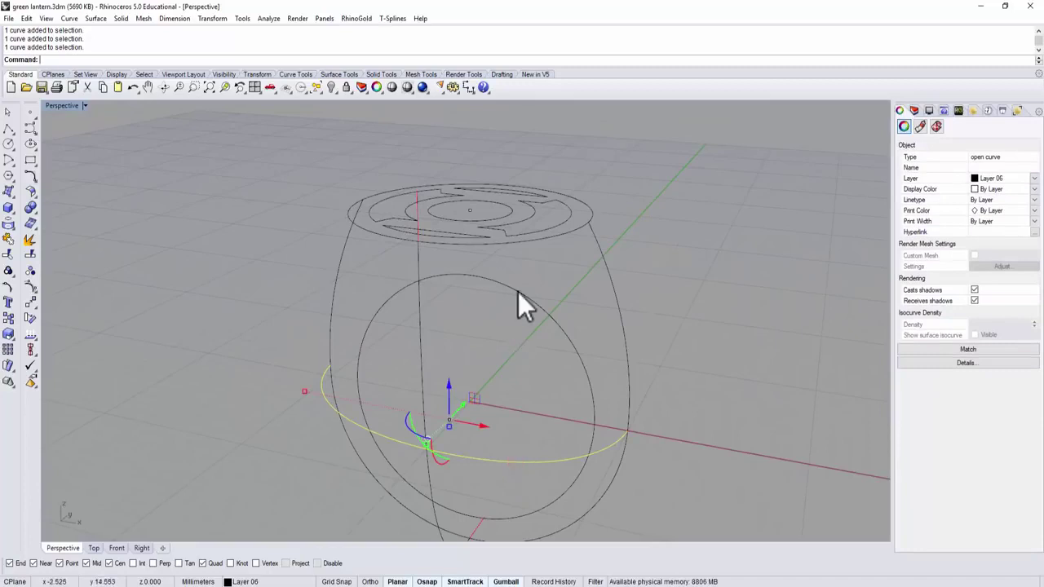
{"action": "left_click", "coordinate": [549, 240]}
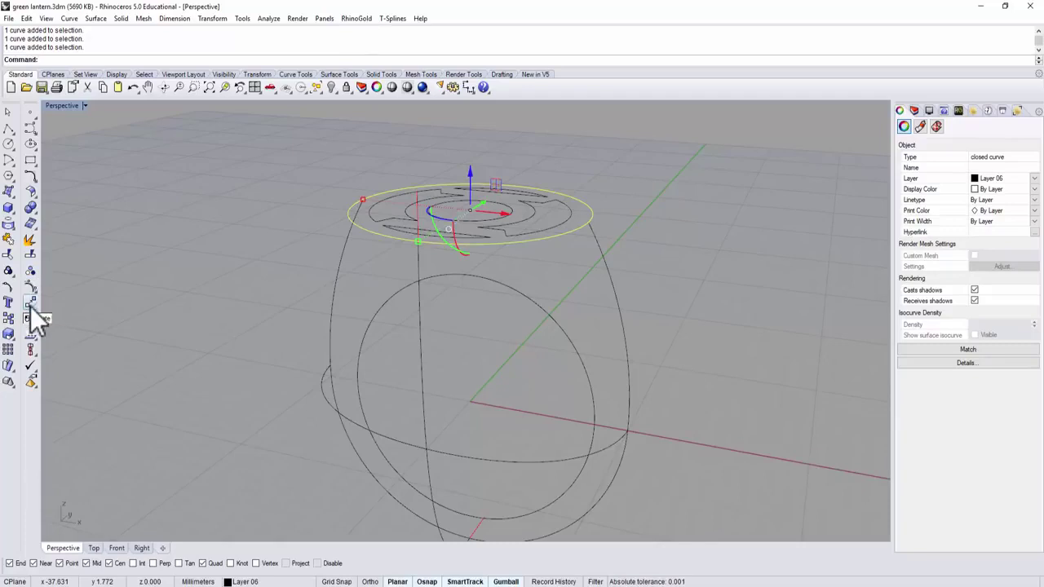
{"action": "left_click", "coordinate": [32, 255]}
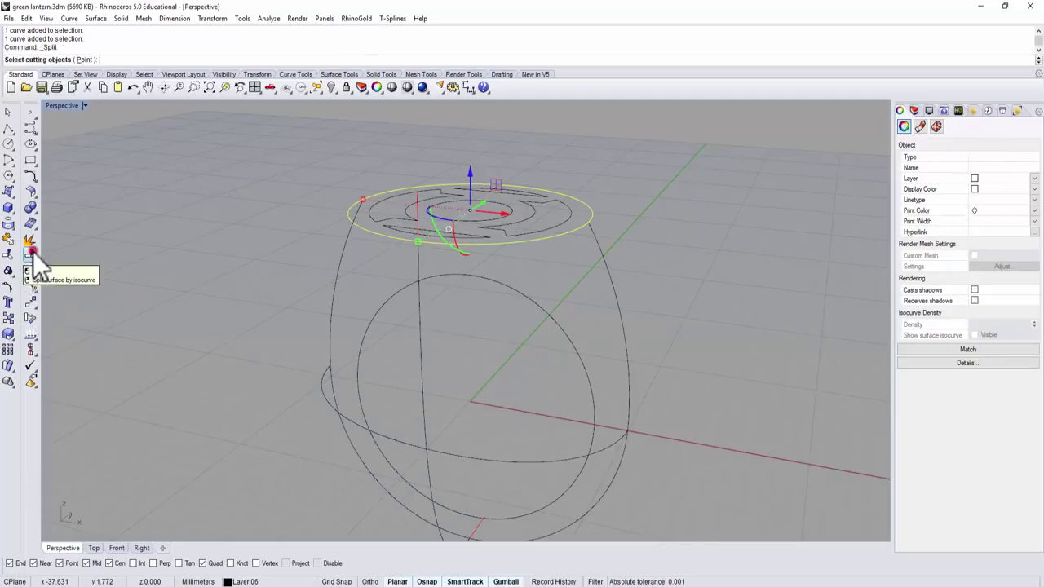
{"action": "left_click", "coordinate": [607, 273]}
{"action": "left_click", "coordinate": [341, 250]}
{"action": "key", "text": "Return"}
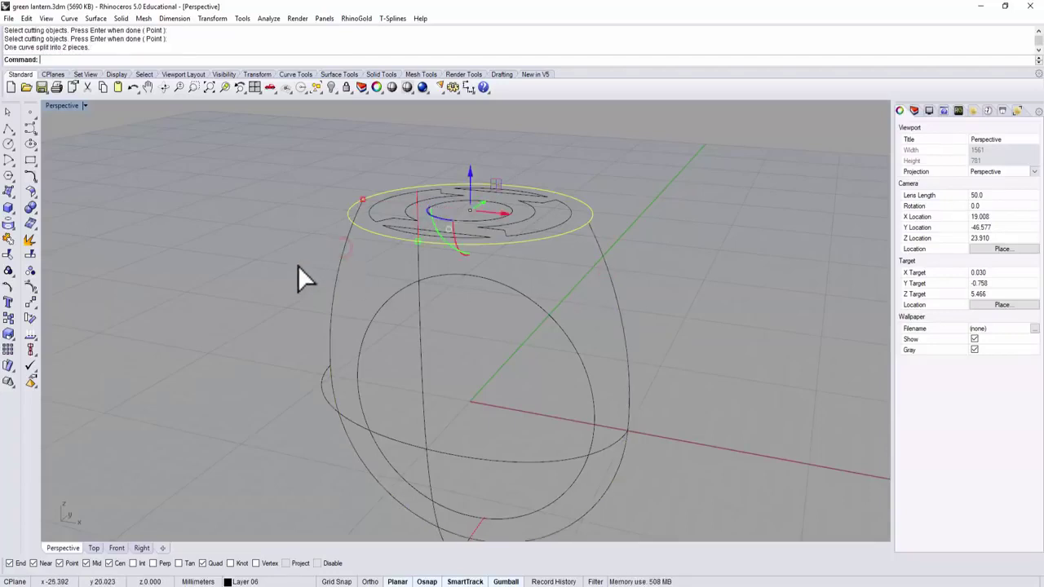
{"action": "left_click", "coordinate": [701, 272]}
{"action": "left_click", "coordinate": [566, 234]}
{"action": "left_click", "coordinate": [688, 249]}
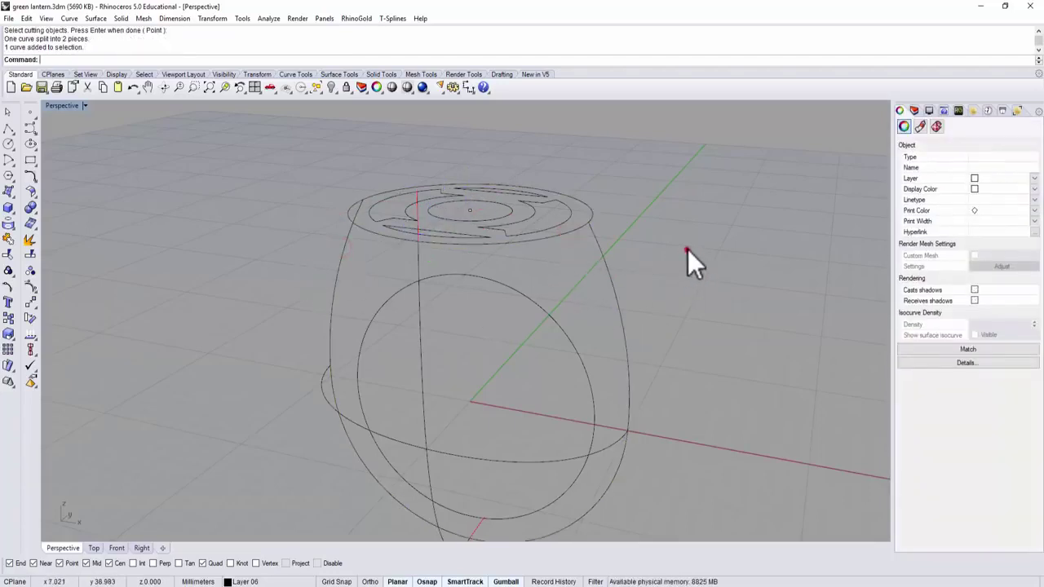
Build a curve network surface from both outer band profile halves, the middle profile, the logo circle's front arc and the horizontal arc, with preview on
{"action": "right_click_drag", "start_coordinate": [688, 250], "coordinate": [655, 289]}
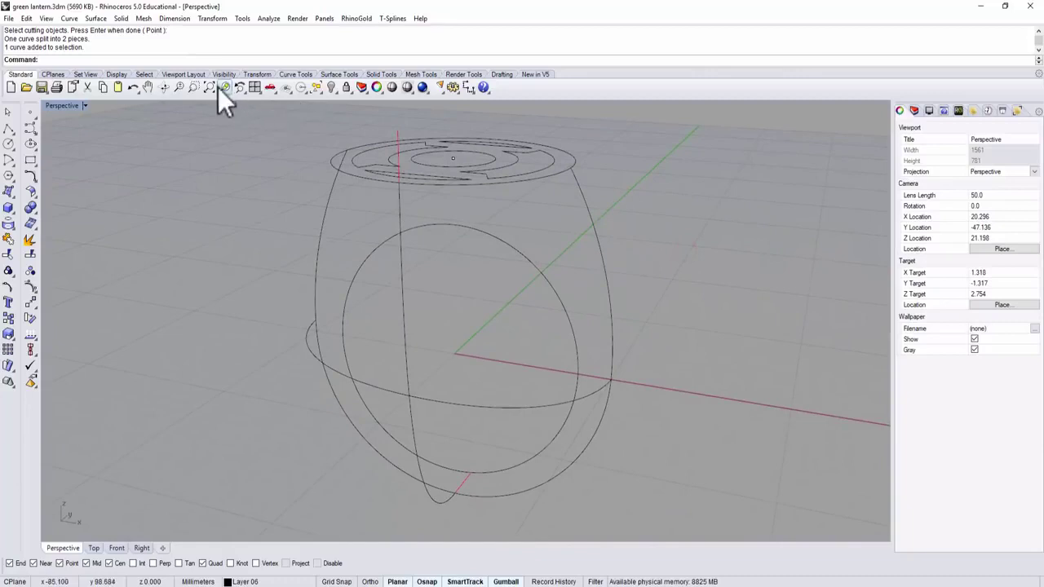
{"action": "left_click", "coordinate": [97, 18]}
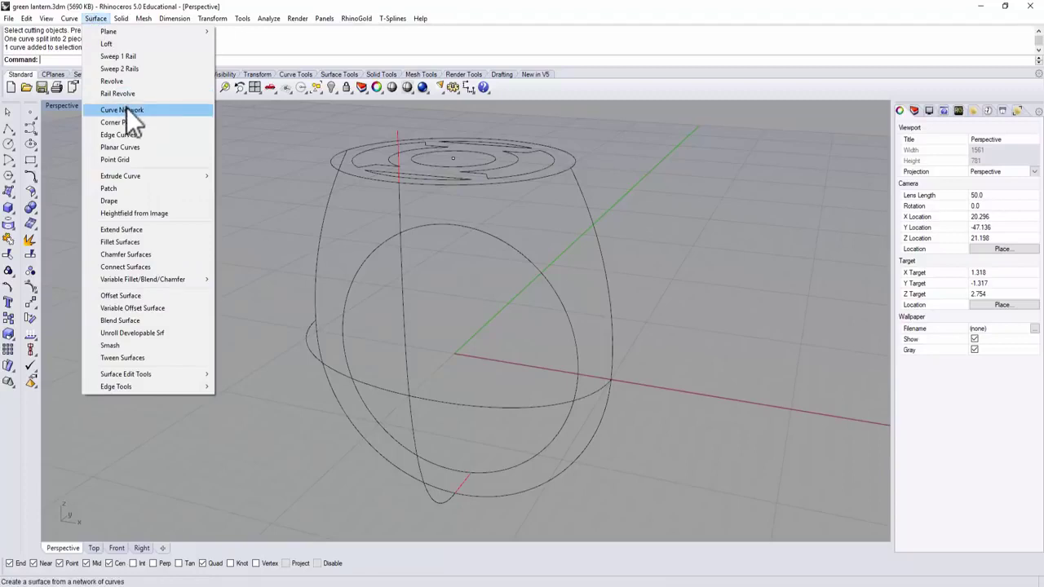
{"action": "left_click", "coordinate": [127, 109]}
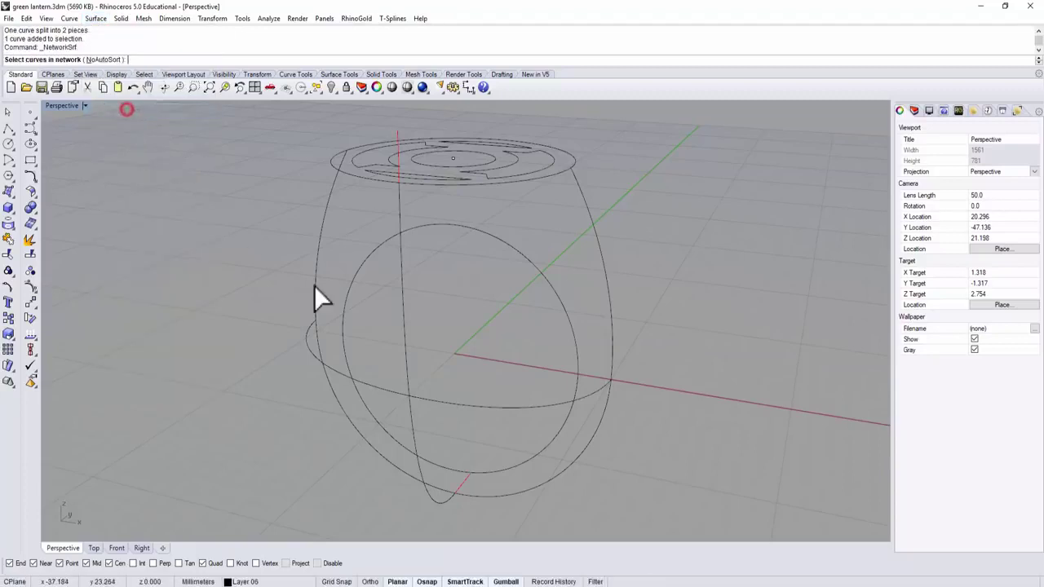
{"action": "left_click", "coordinate": [612, 343]}
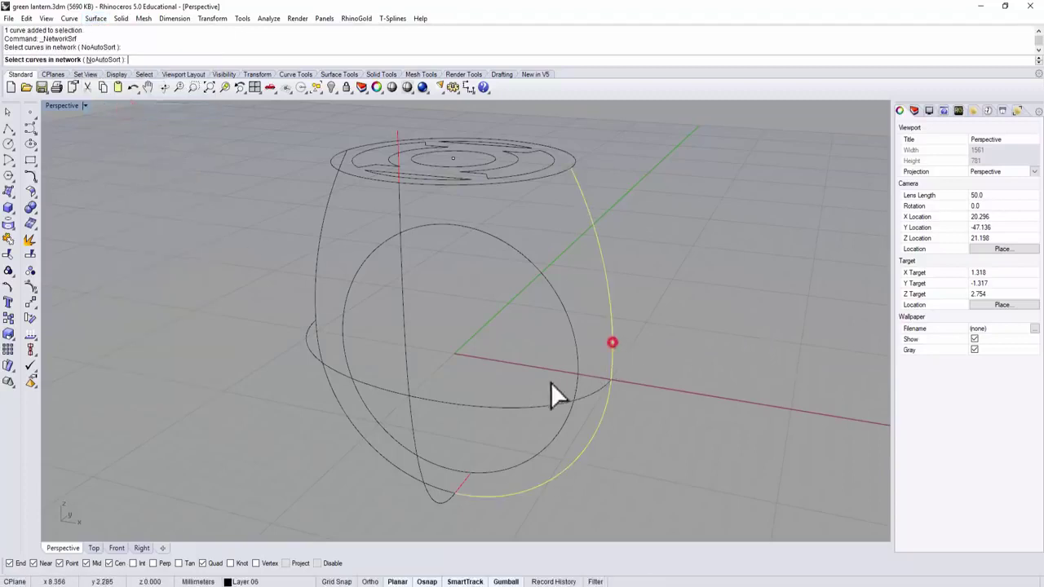
{"action": "left_click", "coordinate": [405, 349]}
{"action": "left_click", "coordinate": [315, 302]}
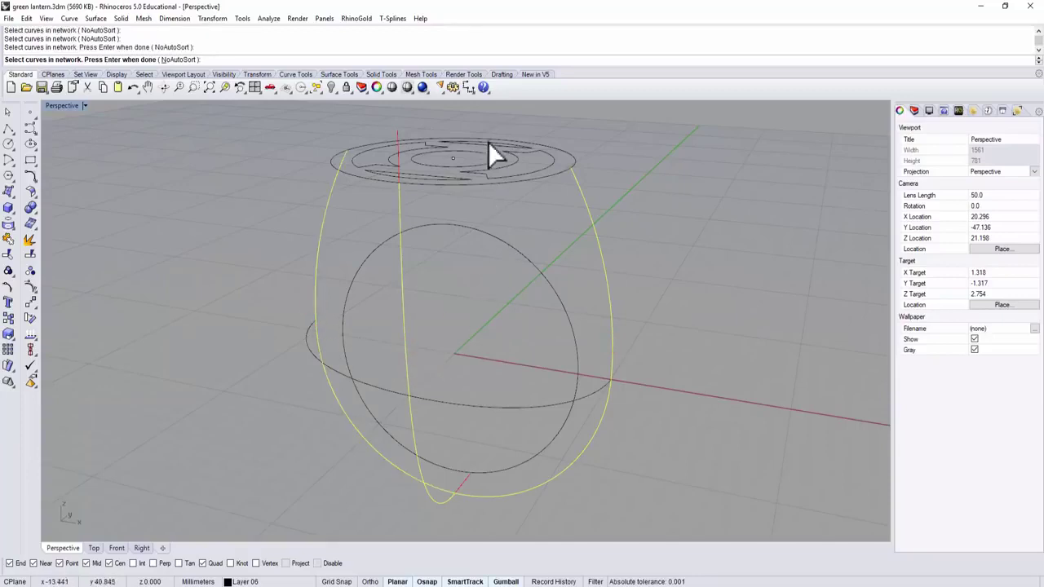
{"action": "left_click", "coordinate": [484, 183]}
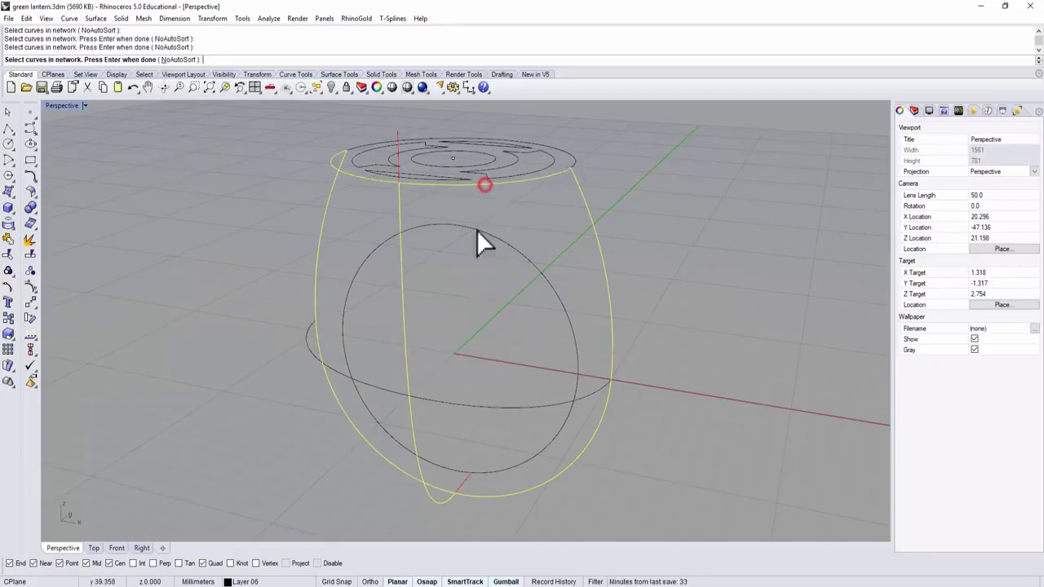
{"action": "left_click", "coordinate": [477, 407]}
{"action": "key", "text": "Return"}
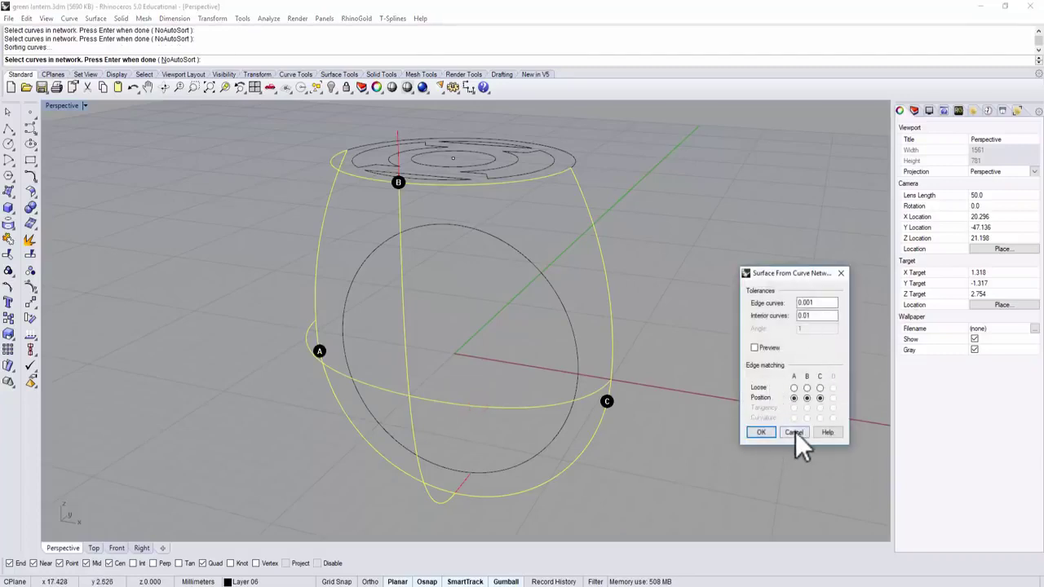
{"action": "left_click", "coordinate": [755, 347]}
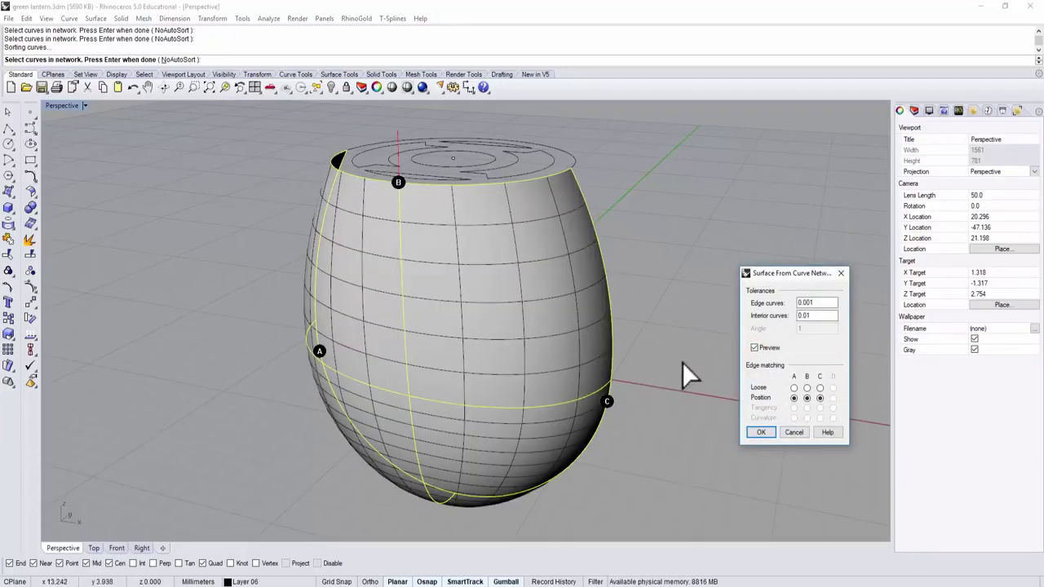
{"action": "left_click", "coordinate": [761, 433]}
Mirror a copy of the network surface across the X axis, starting the mirror plane at 0
{"action": "right_click_drag", "start_coordinate": [682, 383], "coordinate": [702, 391]}
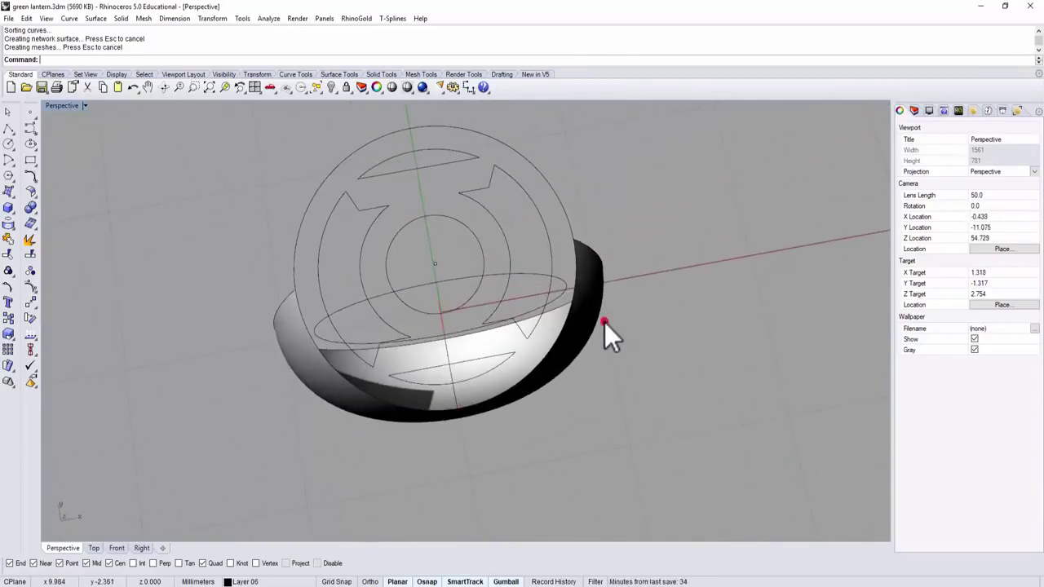
{"action": "left_click", "coordinate": [605, 323]}
{"action": "double_click", "coordinate": [64, 105]}
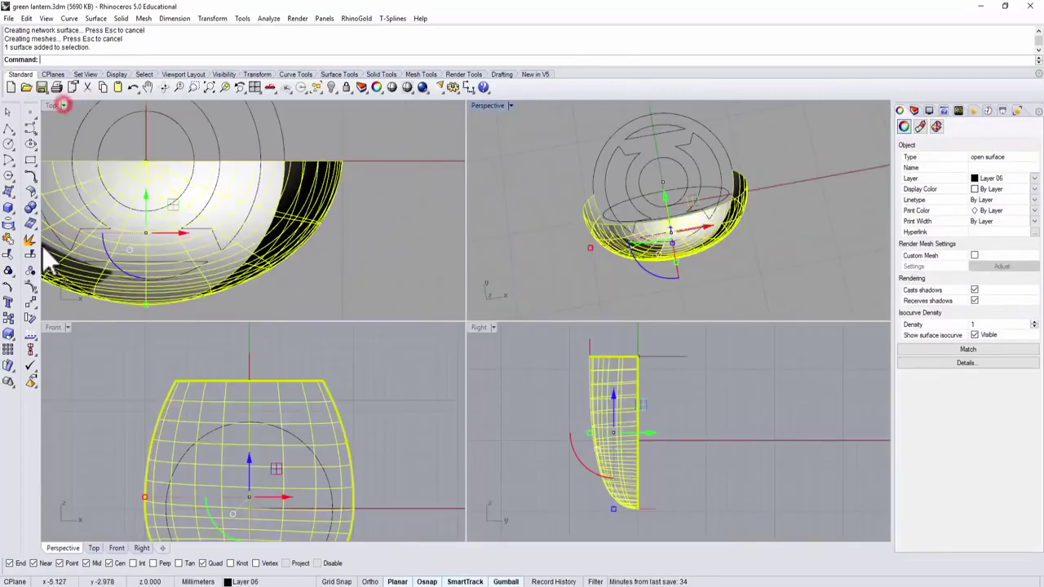
{"action": "left_click", "coordinate": [31, 303]}
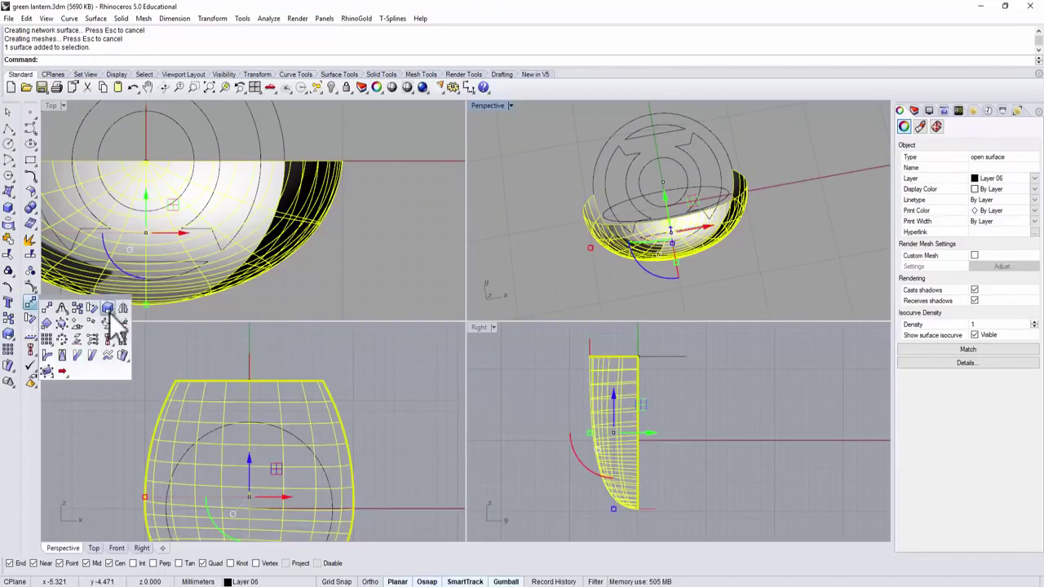
{"action": "left_click", "coordinate": [121, 308]}
{"action": "right_click_drag", "start_coordinate": [232, 204], "coordinate": [333, 217]}
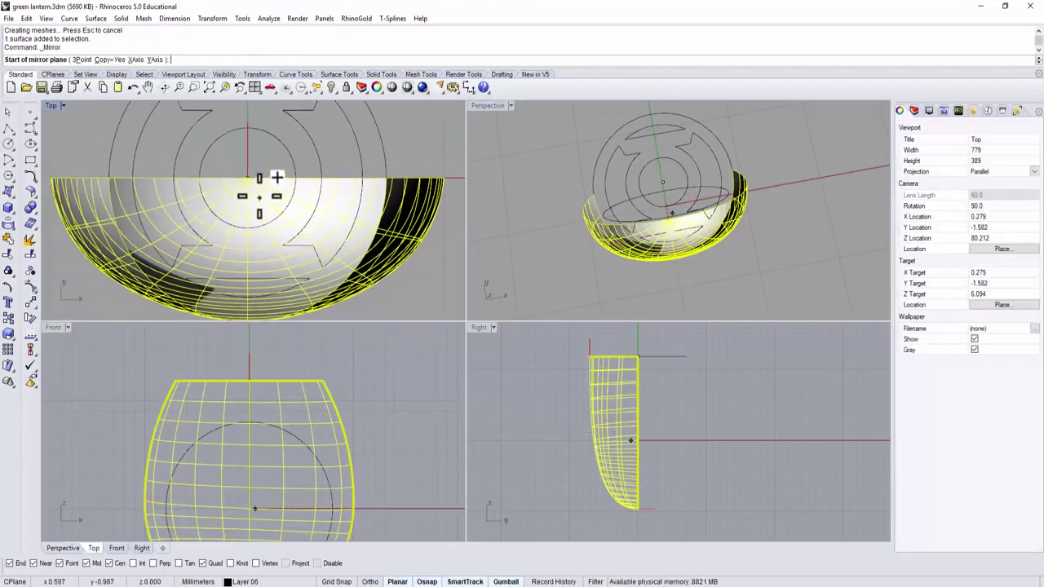
{"action": "type", "text": "0"}
{"action": "key", "text": "Return"}
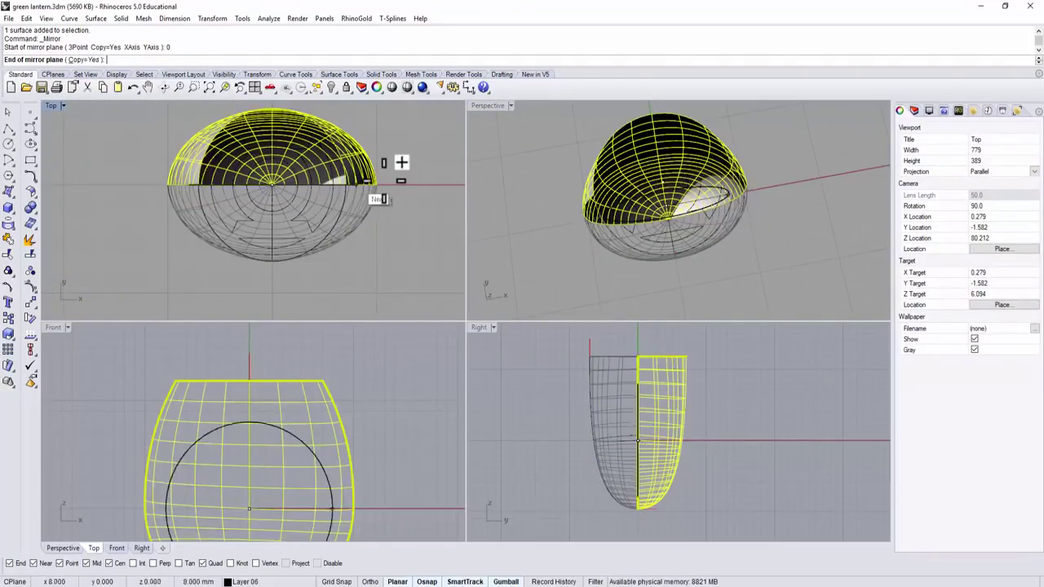
{"action": "left_click", "coordinate": [396, 184]}
{"action": "left_click", "coordinate": [391, 261]}
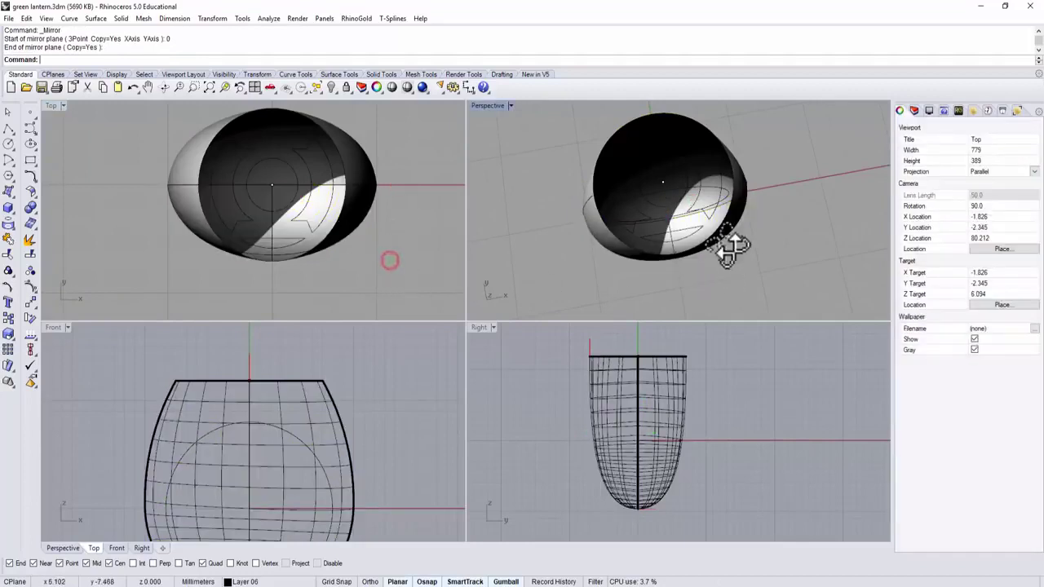
Set the display mode of the Perspective and Top views to Ghosted
{"action": "right_click_drag", "start_coordinate": [729, 245], "coordinate": [597, 158]}
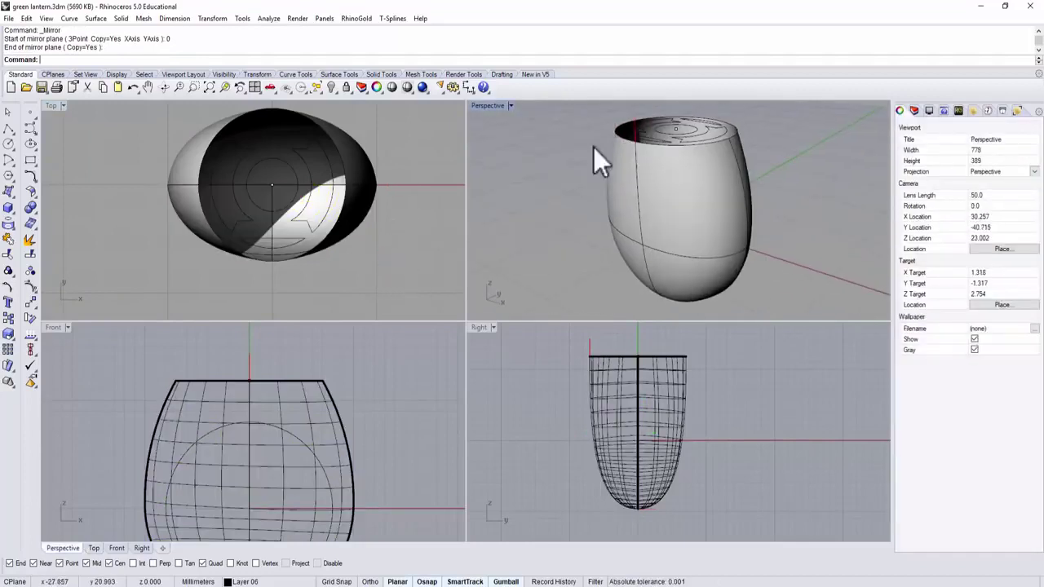
{"action": "left_click", "coordinate": [488, 109]}
{"action": "left_click", "coordinate": [492, 173]}
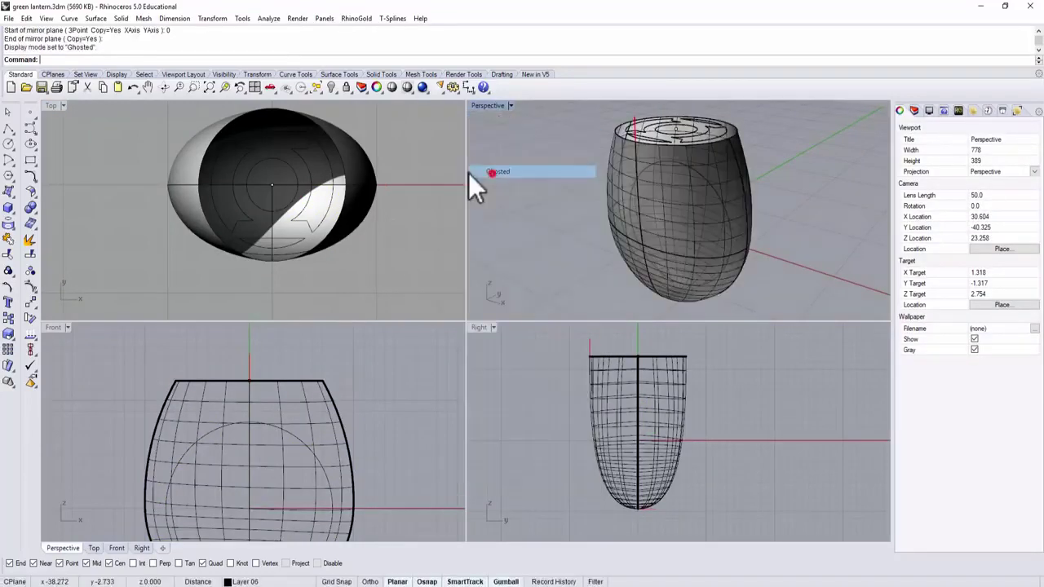
{"action": "left_click", "coordinate": [52, 106]}
{"action": "left_click", "coordinate": [59, 171]}
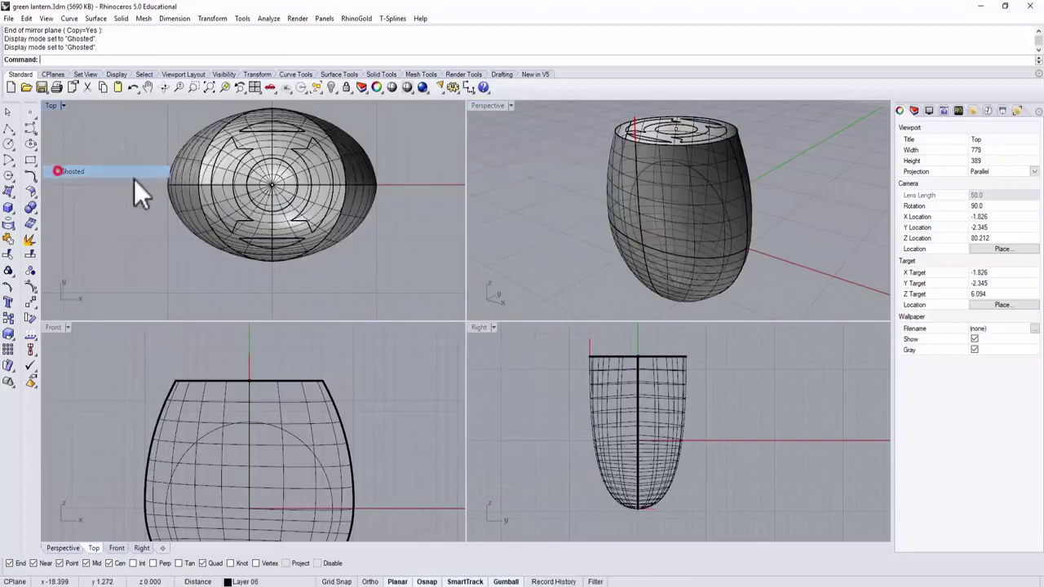
Maximize the Perspective view and join the front and back surface halves into one polysurface
{"action": "right_click_drag", "start_coordinate": [505, 221], "coordinate": [689, 241]}
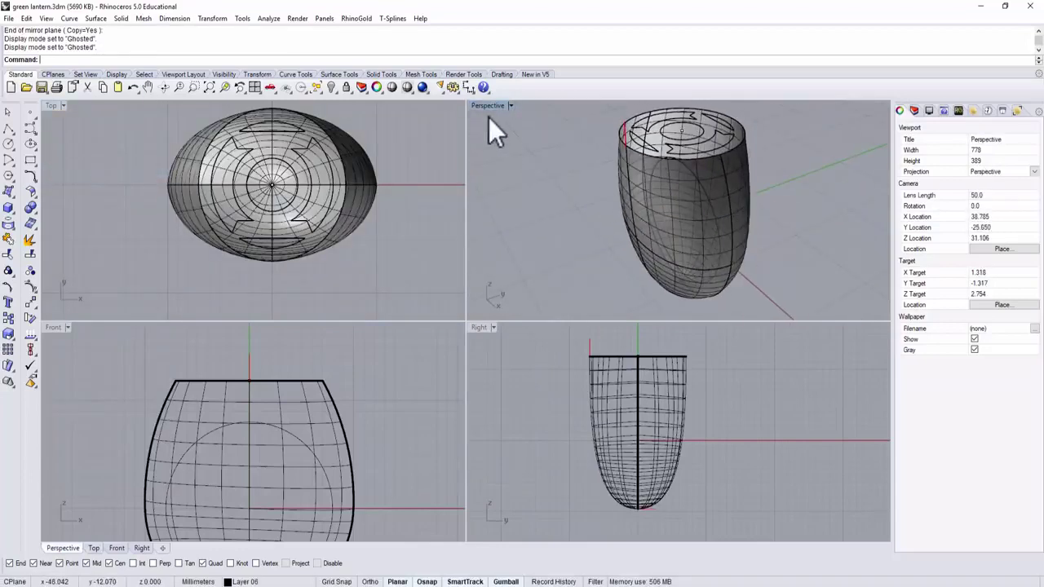
{"action": "double_click", "coordinate": [487, 106]}
{"action": "right_click_drag", "start_coordinate": [576, 232], "coordinate": [569, 235]}
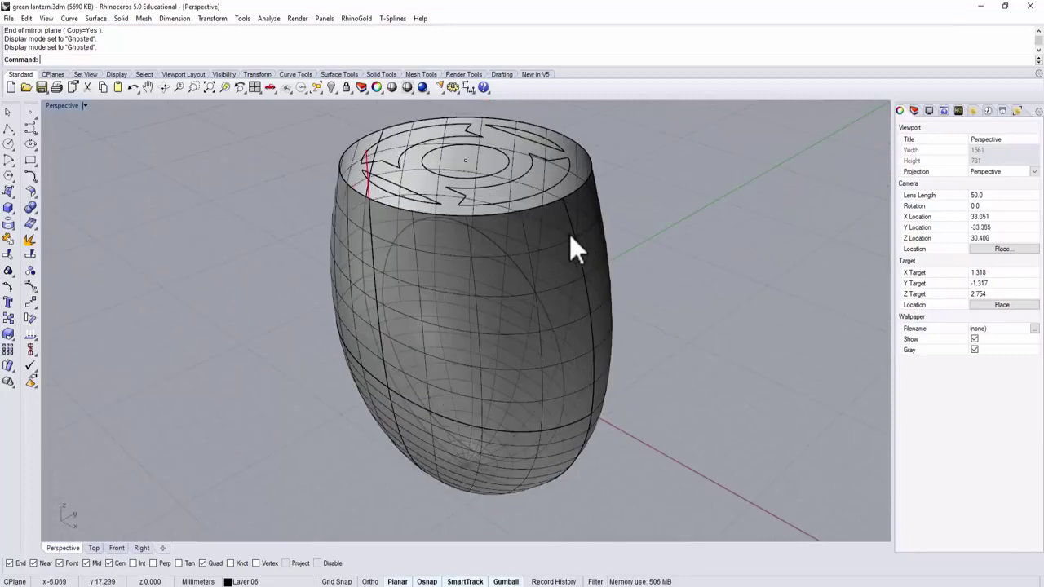
{"action": "left_click", "coordinate": [558, 252]}
{"action": "left_click", "coordinate": [570, 272], "text": "shift"}
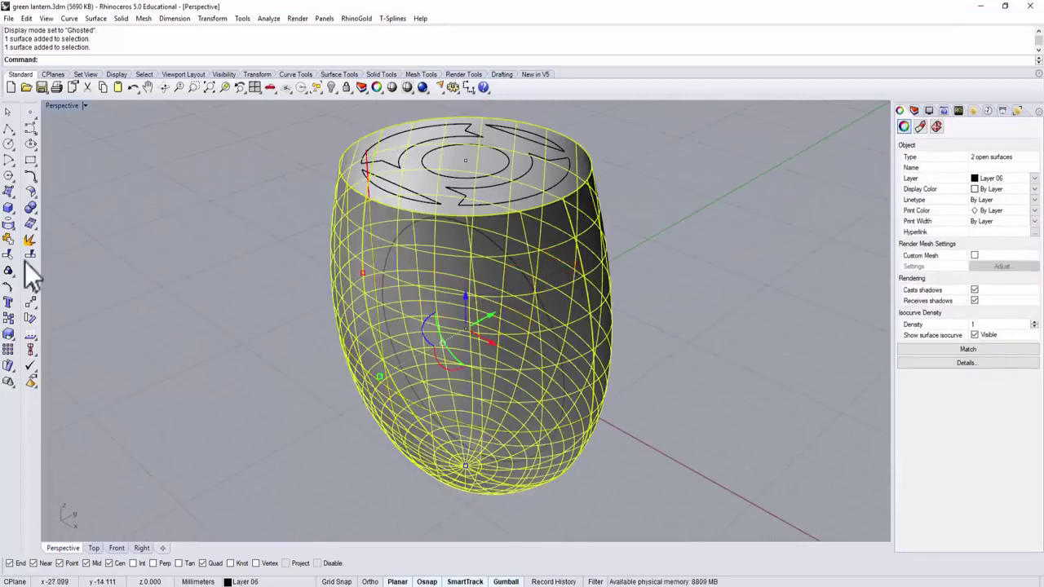
{"action": "left_click", "coordinate": [8, 240]}
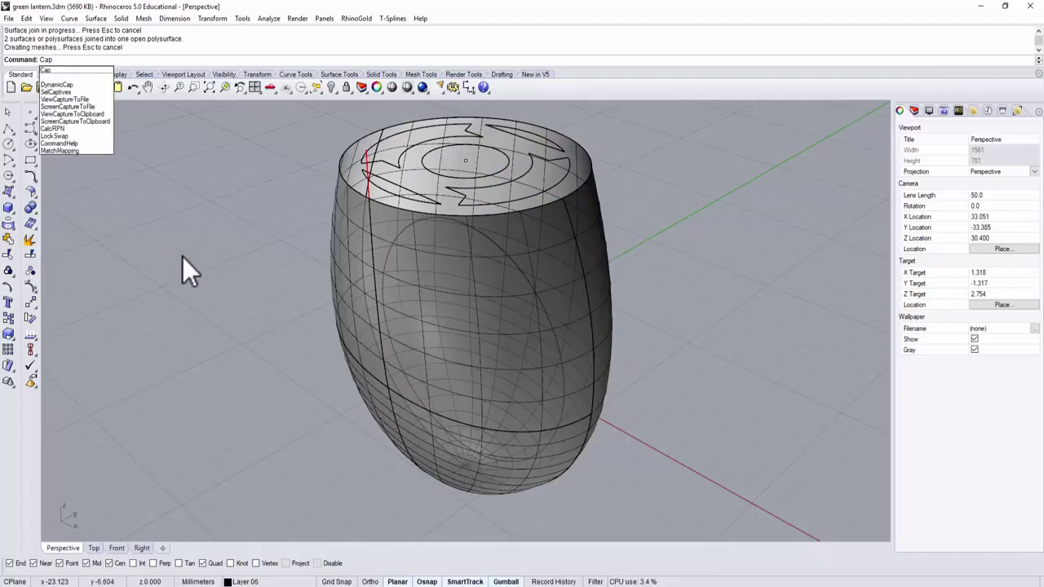
Cap the open top of the joined ring body with the Cap command
{"action": "key", "text": "Return"}
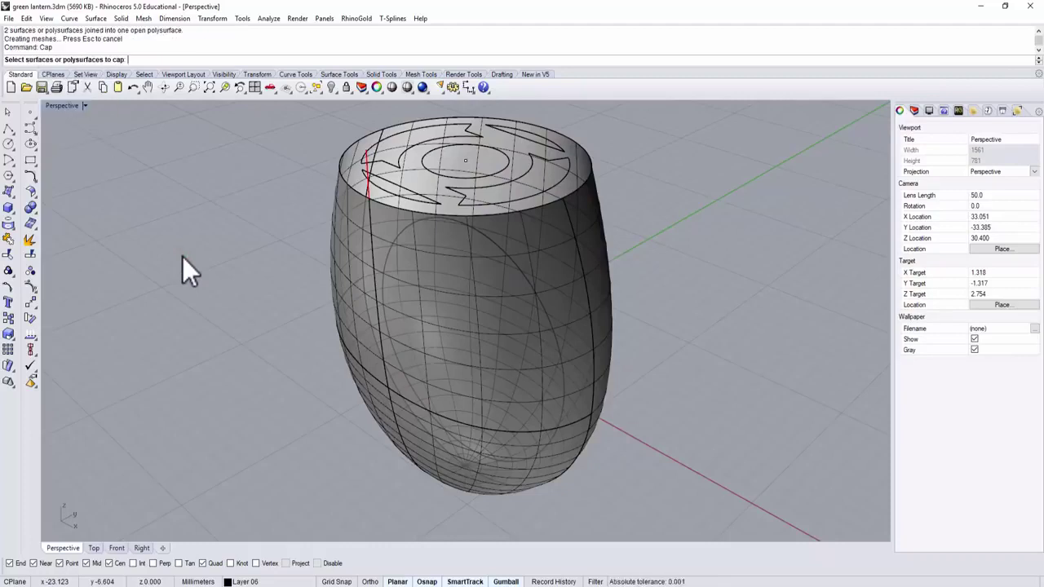
{"action": "left_click", "coordinate": [607, 267]}
{"action": "key", "text": "Return"}
Extrude the inner logo curves as solids with a distance of -1, leaving out the two outer circle arcs
{"action": "right_click_drag", "start_coordinate": [640, 265], "coordinate": [729, 263]}
{"action": "right_click_drag", "start_coordinate": [599, 227], "coordinate": [635, 304], "text": "shift"}
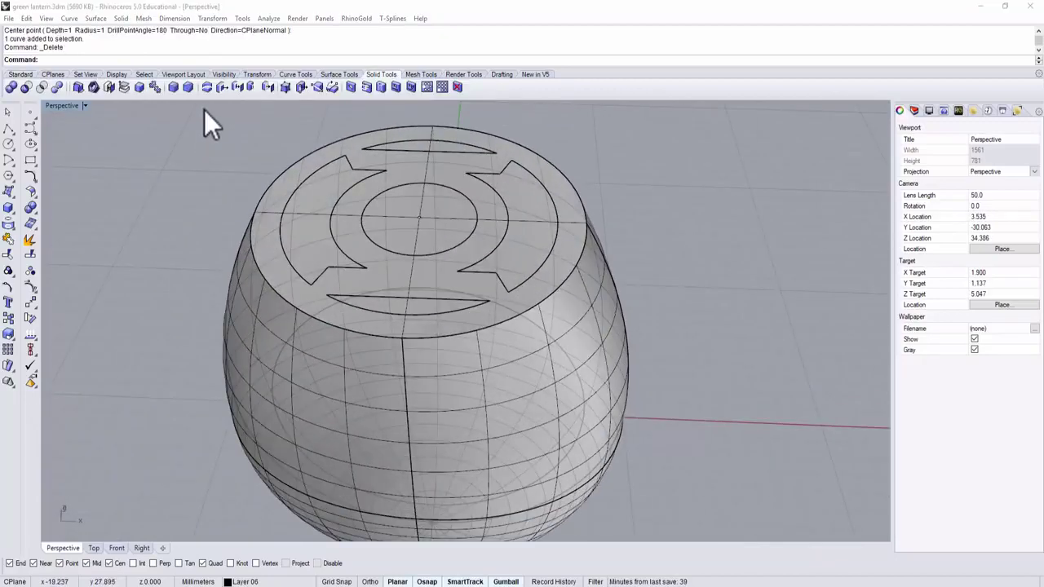
{"action": "left_click_drag", "start_coordinate": [205, 109], "coordinate": [601, 354]}
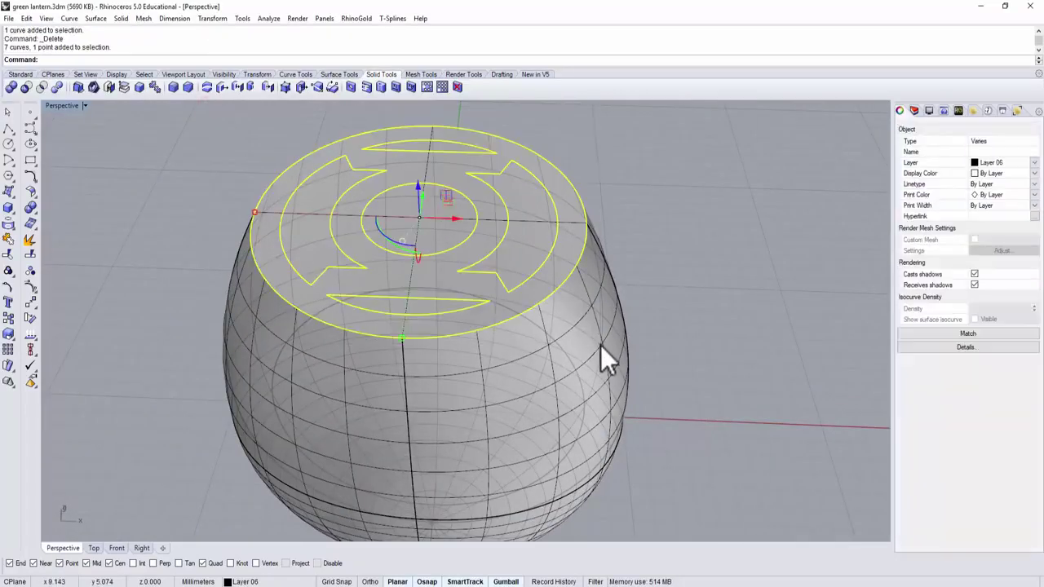
{"action": "left_click", "coordinate": [583, 255], "text": "ctrl"}
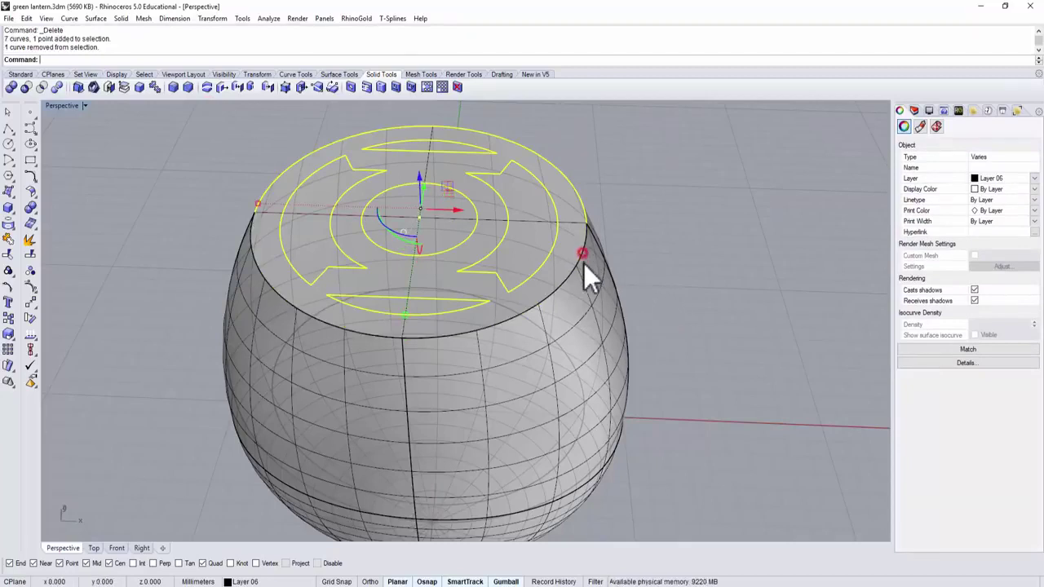
{"action": "left_click", "coordinate": [582, 207], "text": "ctrl"}
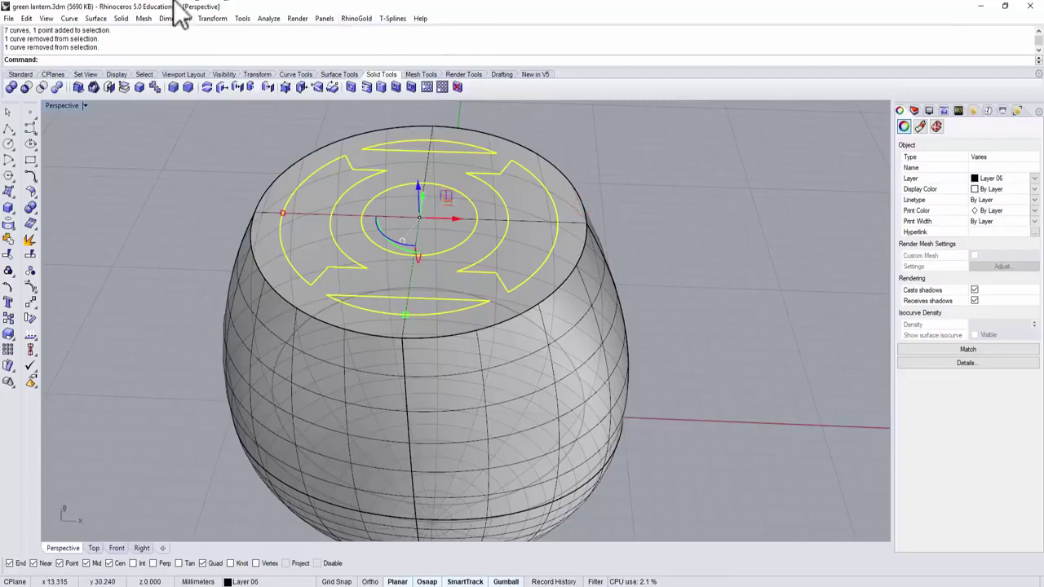
{"action": "left_click", "coordinate": [121, 17]}
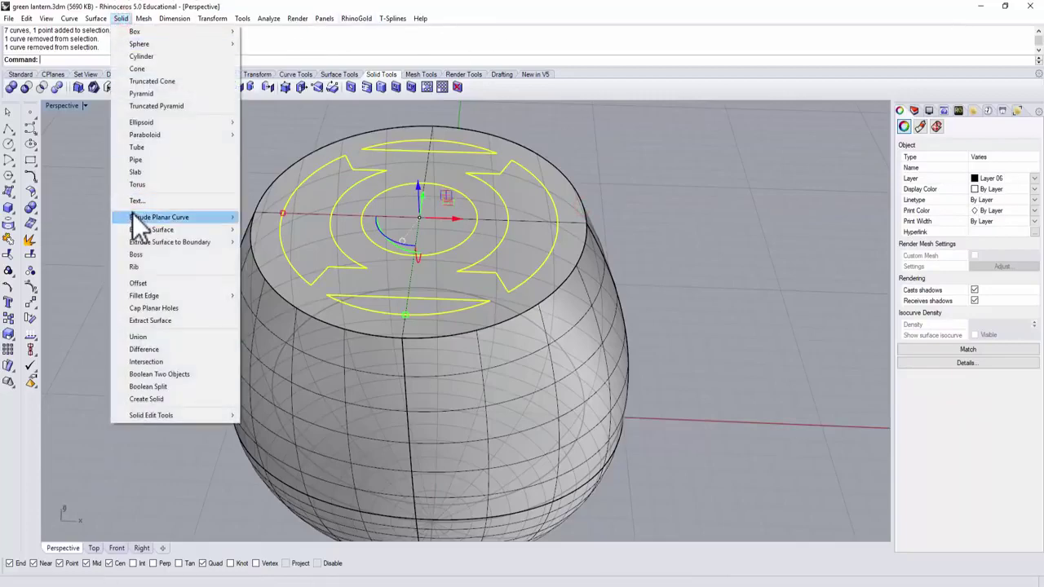
{"action": "mouse_move", "coordinate": [137, 217]}
{"action": "left_click", "coordinate": [255, 217]}
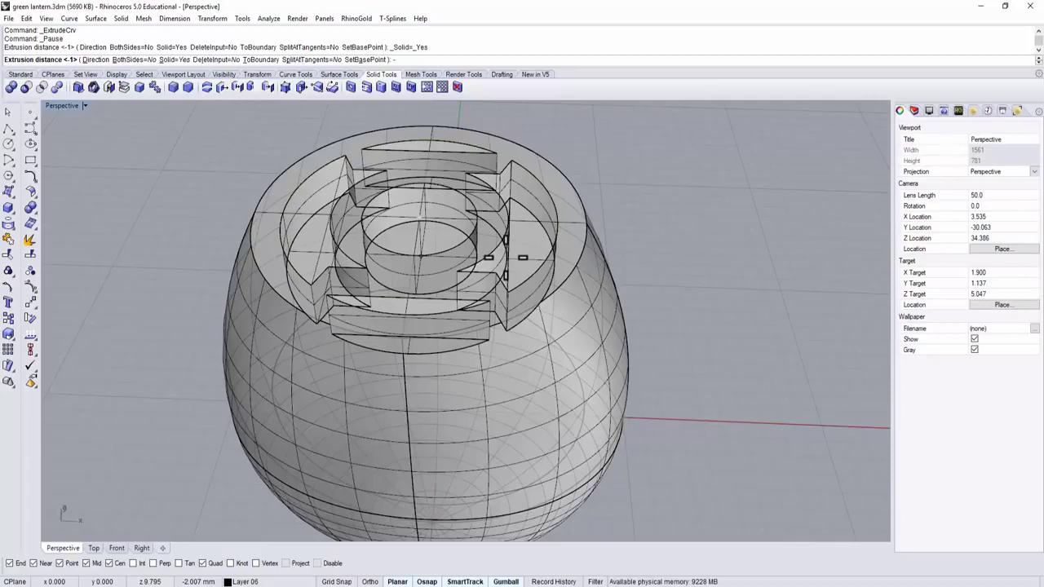
{"action": "key", "text": "Return"}
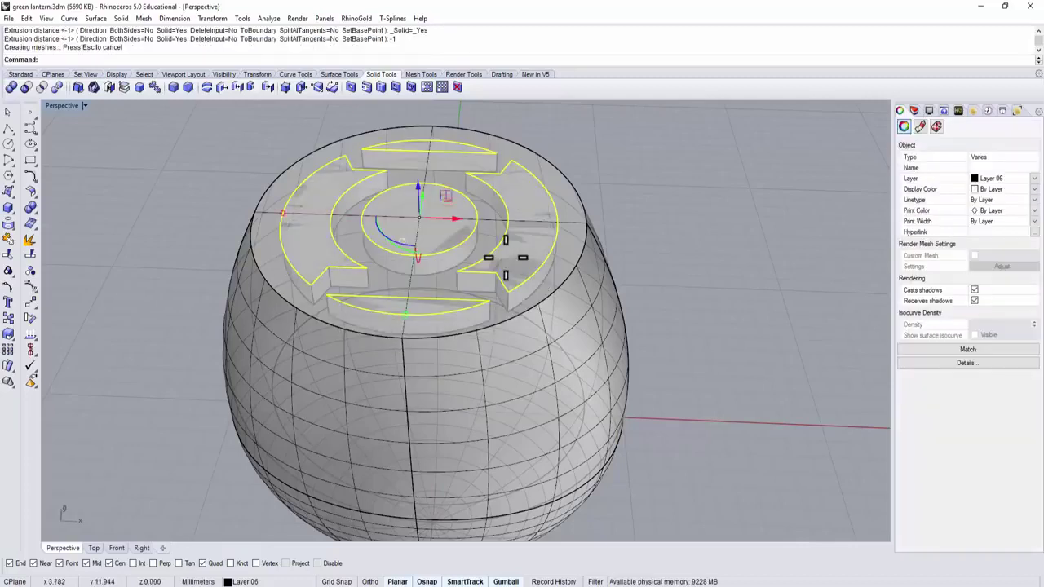
{"action": "left_click", "coordinate": [709, 308]}
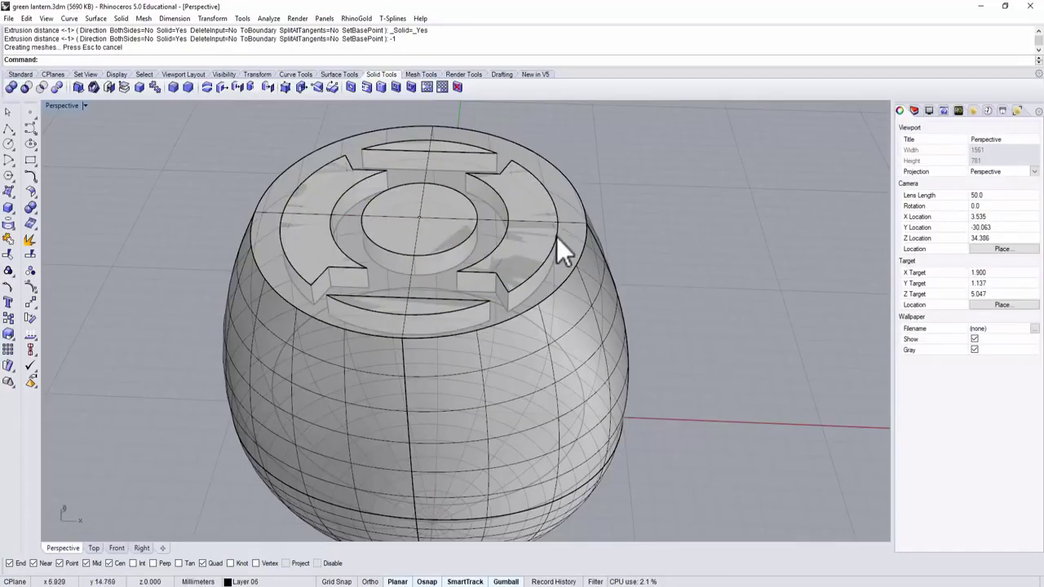
Subtract the extruded logo solids from the ring body with a Boolean difference, deleting the input solids
{"action": "left_click", "coordinate": [31, 211]}
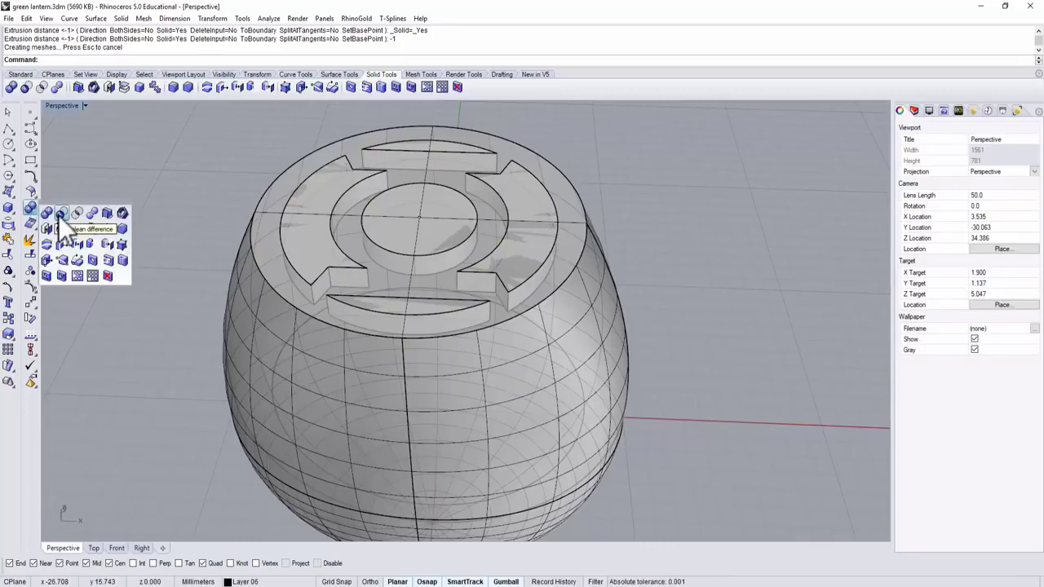
{"action": "left_click", "coordinate": [58, 216]}
{"action": "left_click", "coordinate": [326, 401]}
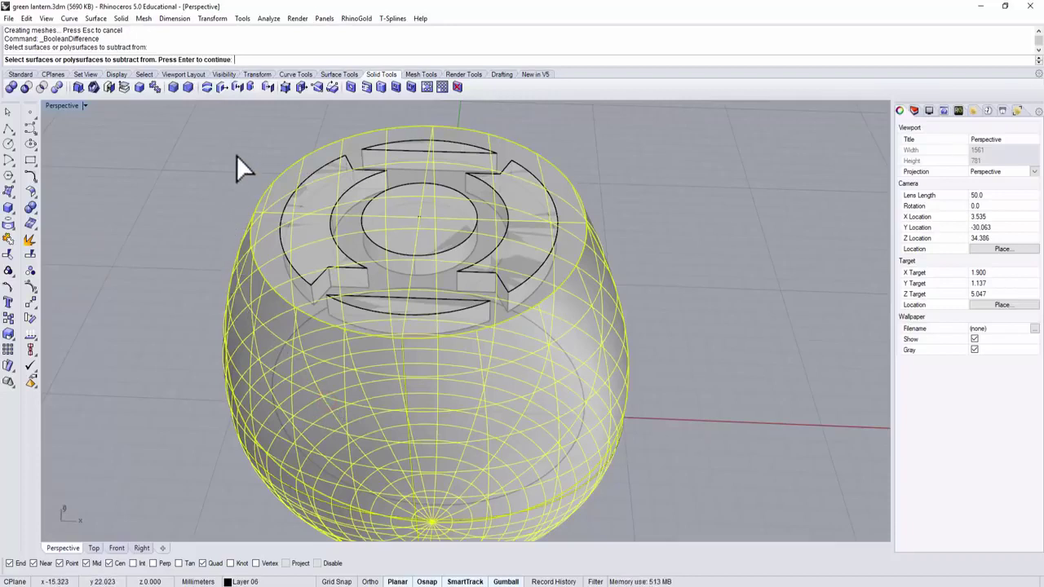
{"action": "key", "text": "Return"}
{"action": "left_click_drag", "start_coordinate": [221, 121], "coordinate": [609, 388]}
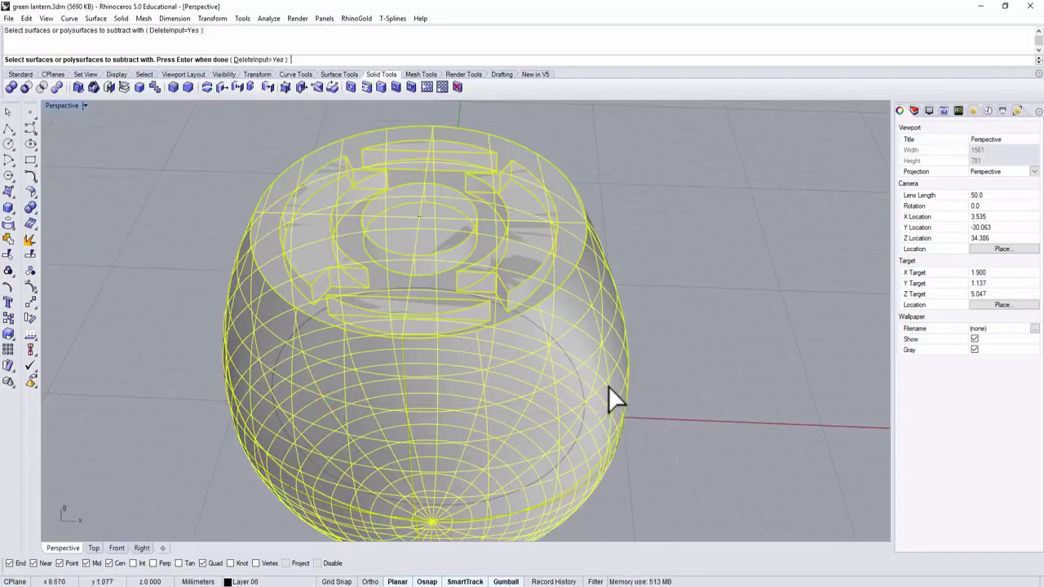
{"action": "key", "text": "Return"}
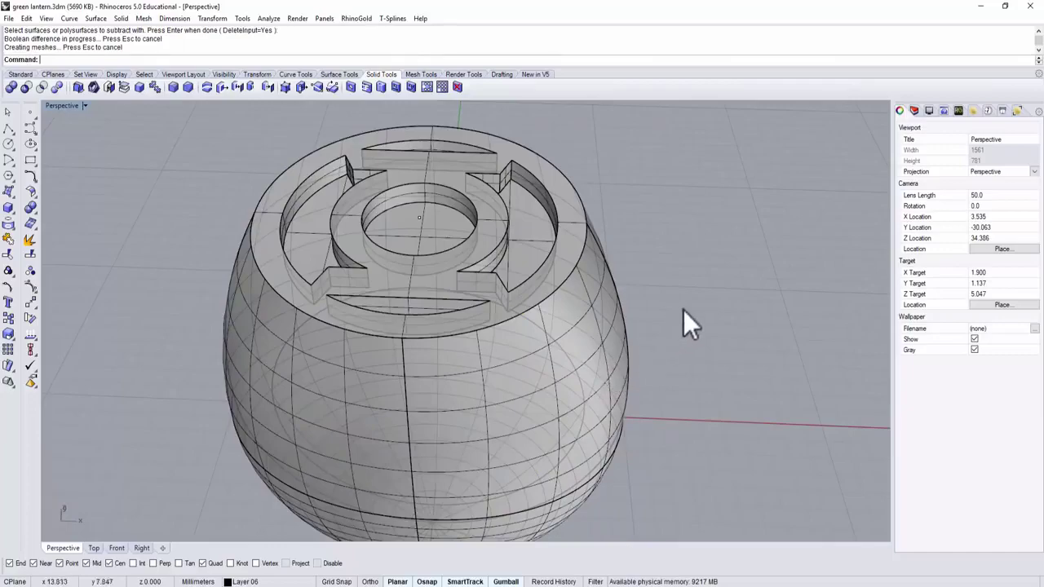
Extrude the finger-hole circle as a solid on both sides by about 11 mm, so it passes fully through the ring body
{"action": "right_click_drag", "start_coordinate": [684, 310], "coordinate": [585, 265]}
{"action": "left_click", "coordinate": [539, 310]}
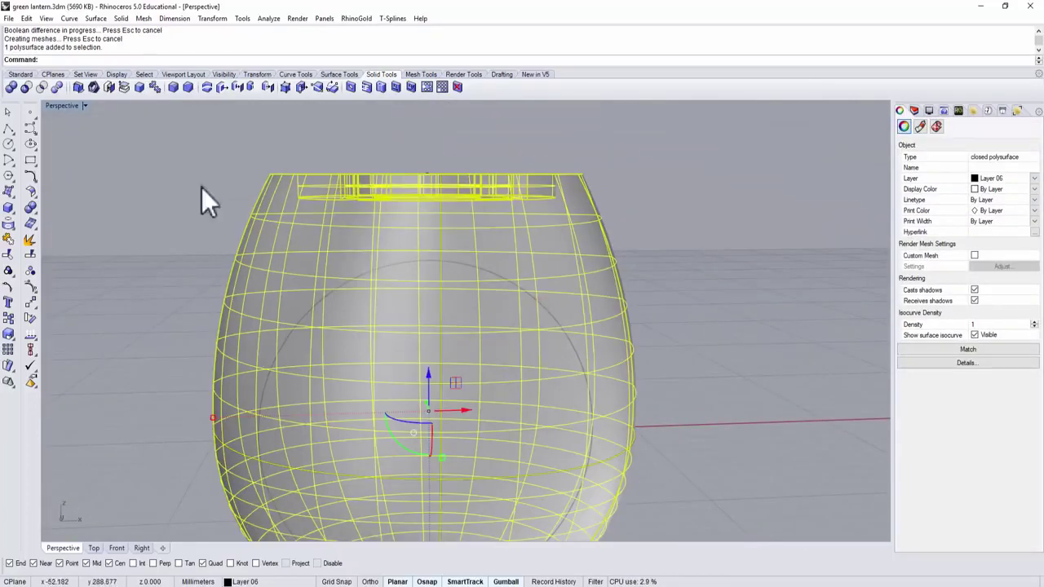
{"action": "double_click", "coordinate": [67, 105]}
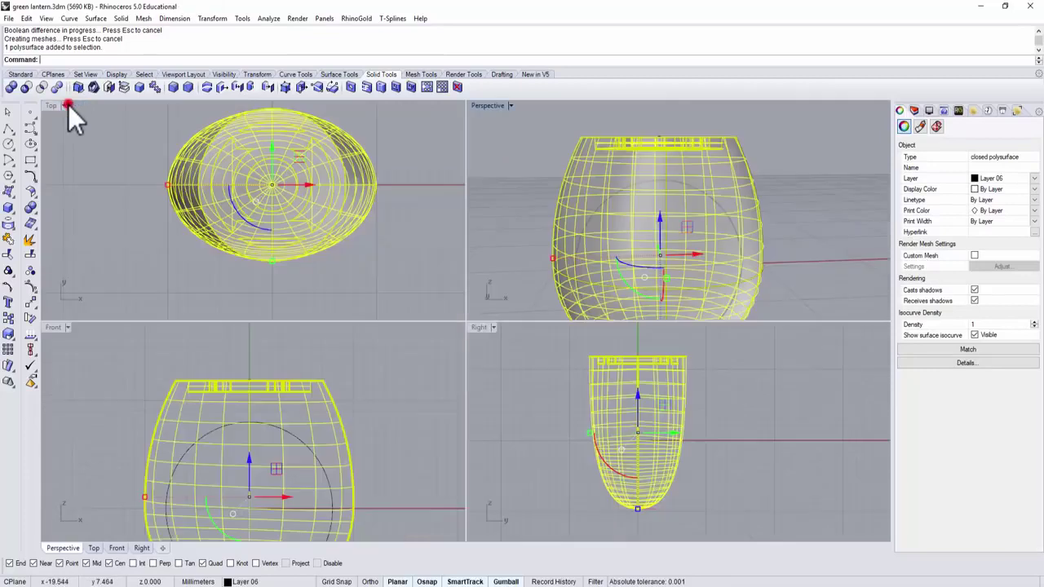
{"action": "left_click", "coordinate": [393, 423]}
{"action": "right_click_drag", "start_coordinate": [393, 423], "coordinate": [400, 355]}
{"action": "left_click", "coordinate": [332, 407]}
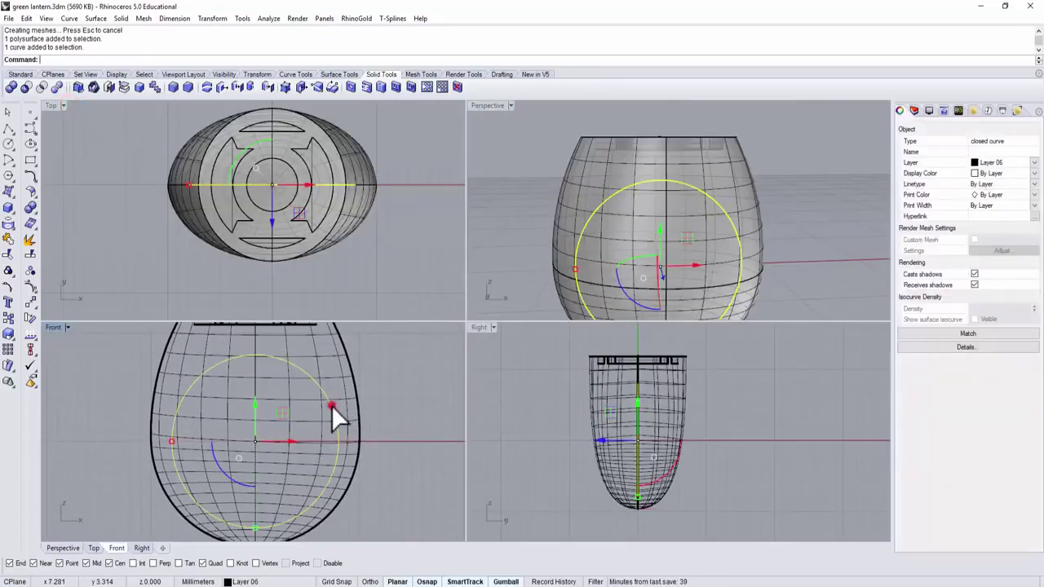
{"action": "left_click", "coordinate": [120, 18]}
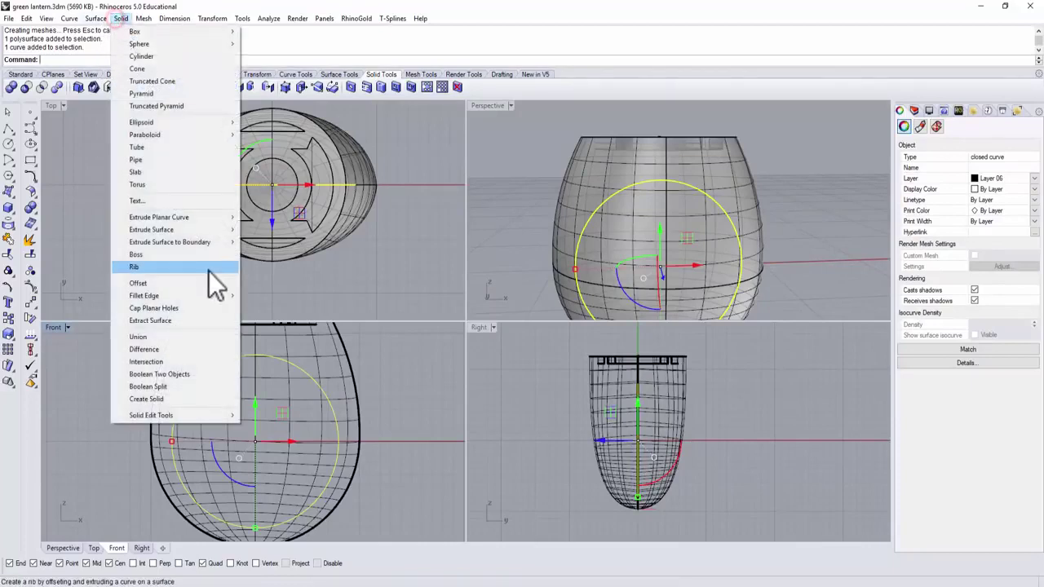
{"action": "mouse_move", "coordinate": [216, 219]}
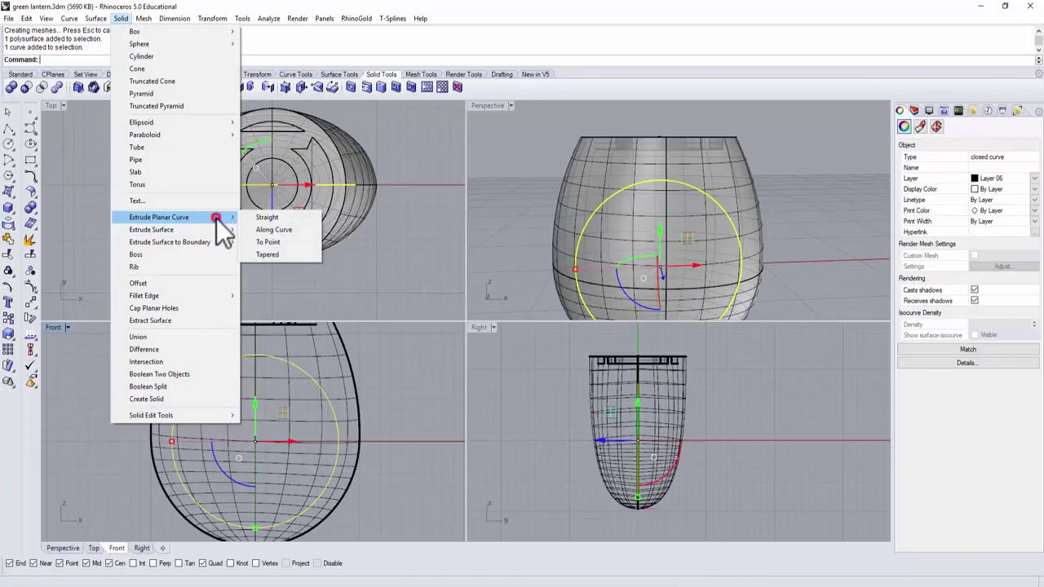
{"action": "left_click", "coordinate": [263, 217]}
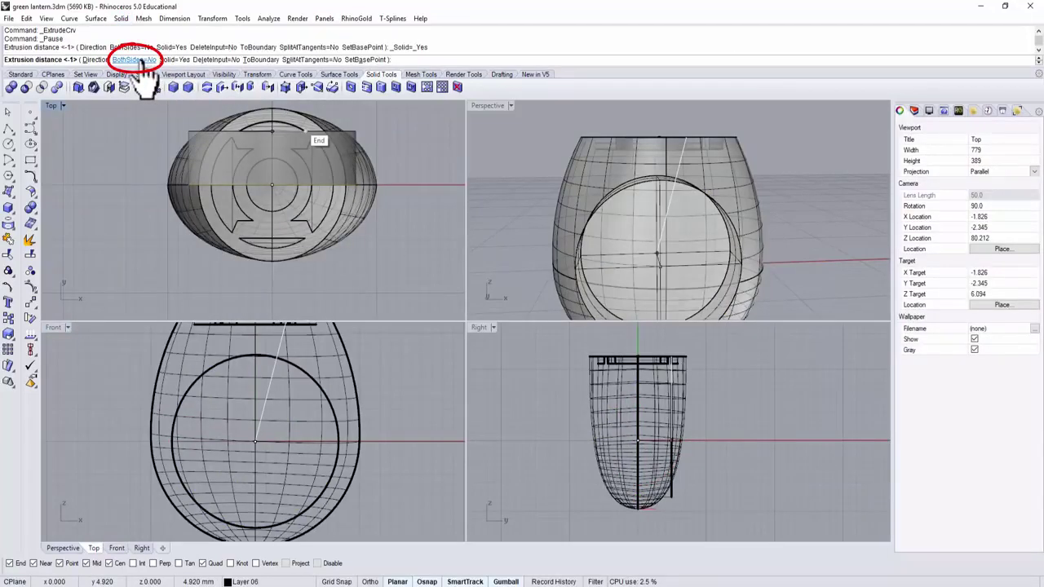
{"action": "left_click", "coordinate": [142, 61]}
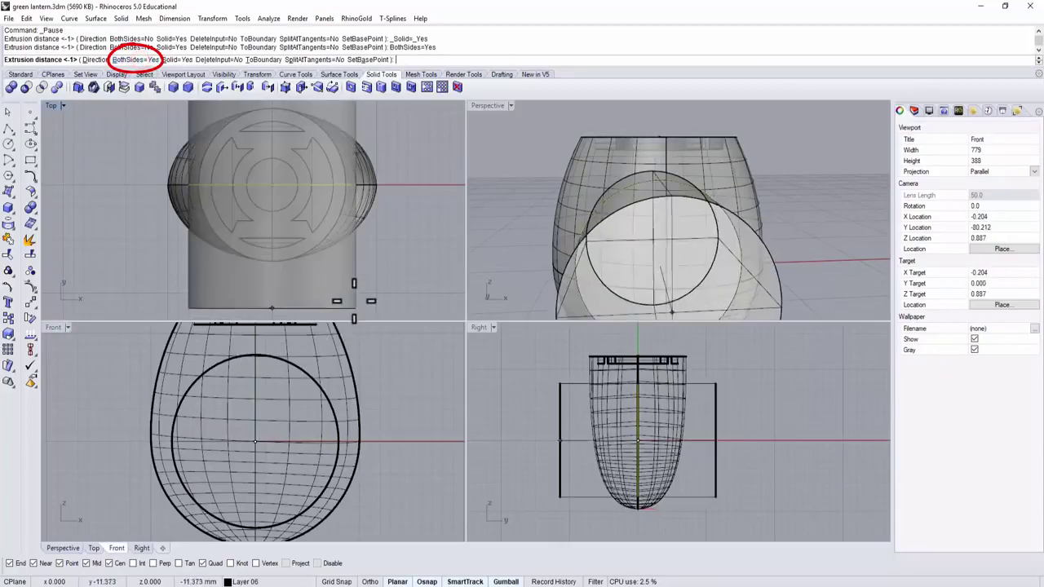
{"action": "left_click", "coordinate": [292, 298]}
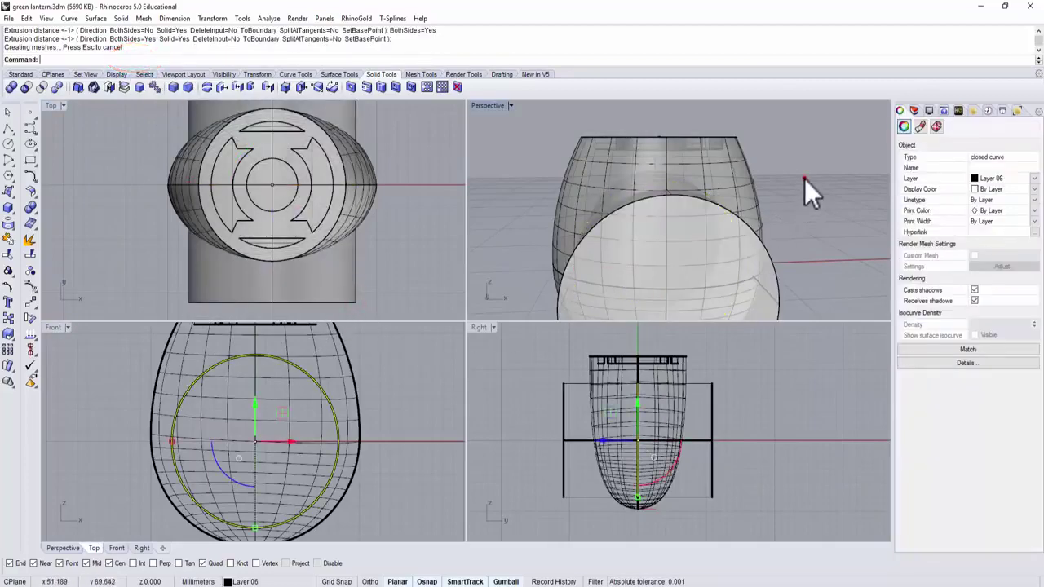
Subtract the extruded finger-hole cylinder from the ring body with a Boolean difference
{"action": "right_click_drag", "start_coordinate": [804, 179], "coordinate": [742, 218]}
{"action": "left_click", "coordinate": [30, 209]}
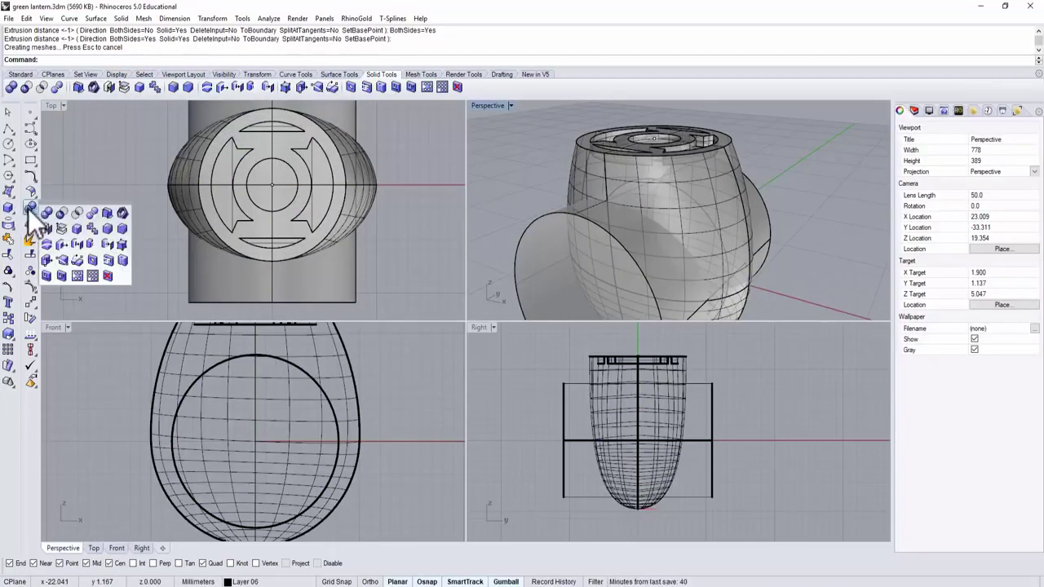
{"action": "left_click", "coordinate": [61, 213]}
{"action": "left_click", "coordinate": [366, 205]}
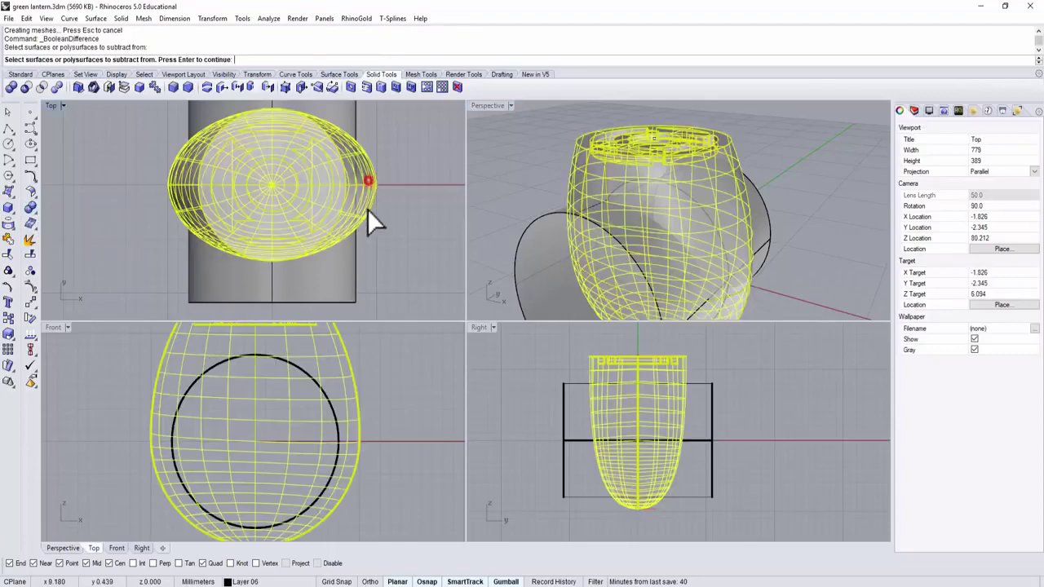
{"action": "key", "text": "Return"}
{"action": "left_click", "coordinate": [350, 277]}
{"action": "key", "text": "Return"}
{"action": "right_click_drag", "start_coordinate": [526, 233], "coordinate": [578, 199]}
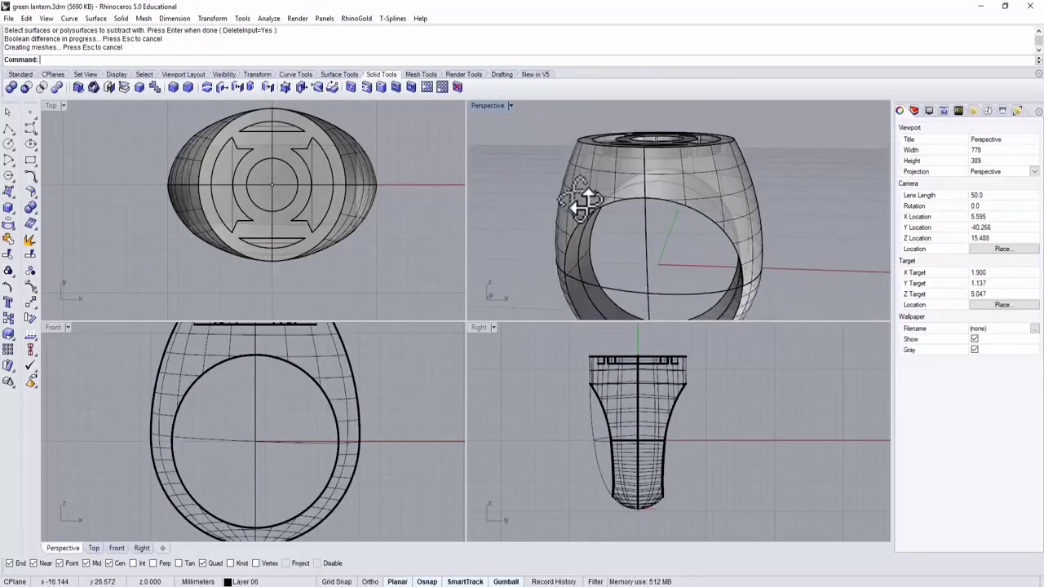
Maximize the Perspective view and undo the last two edge fillets
{"action": "double_click", "coordinate": [488, 106]}
{"action": "scroll", "coordinate": [505, 361], "scroll_direction": "down", "scroll_amount": 3}
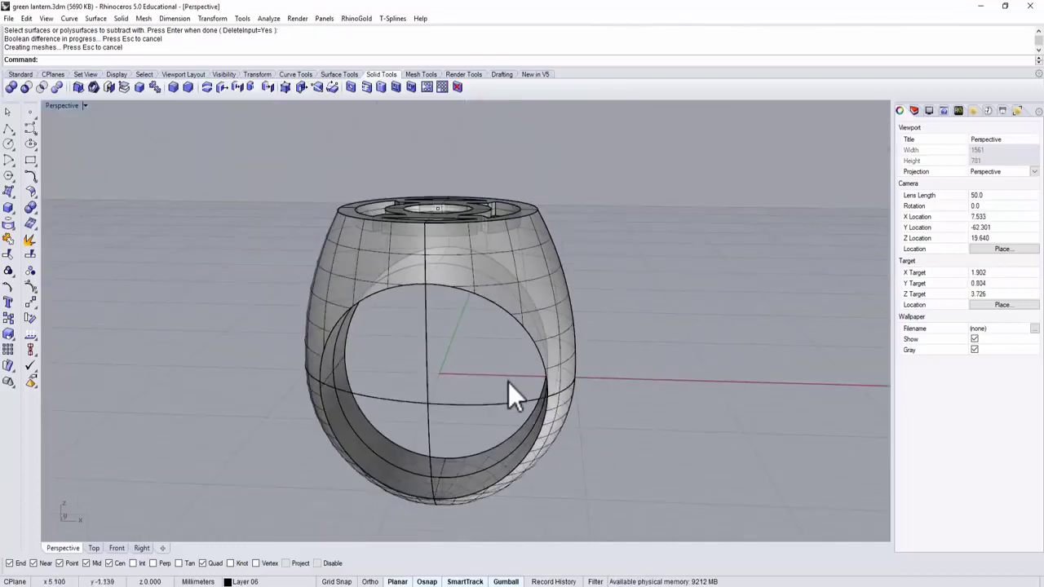
{"action": "key", "text": "ctrl+z"}
{"action": "key", "text": "ctrl+z"}
{"action": "right_click_drag", "start_coordinate": [509, 381], "coordinate": [322, 204]}
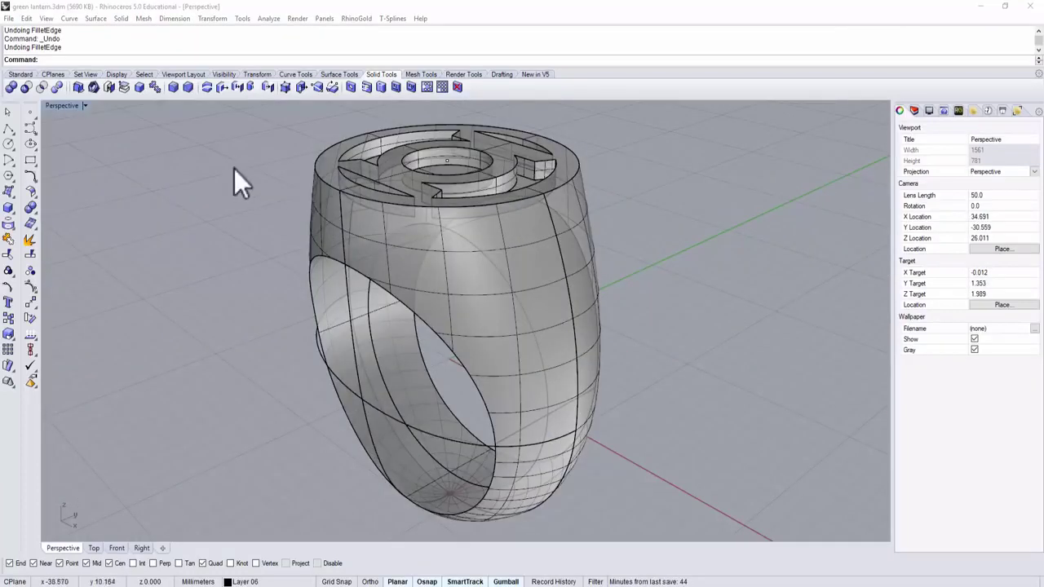
Fillet the front and back edges of the finger hole with a radius of 0.4
{"action": "left_click", "coordinate": [36, 209]}
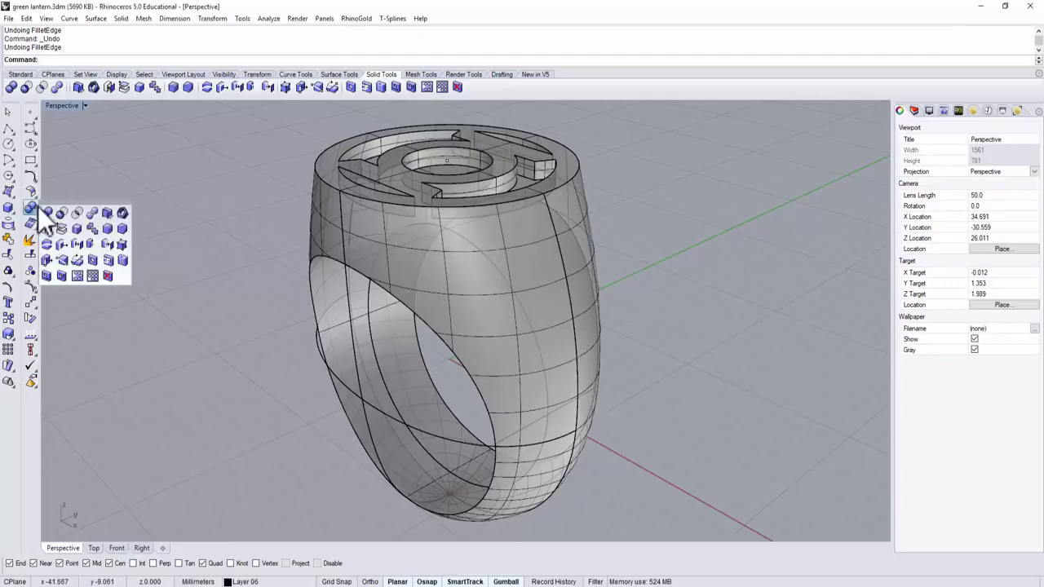
{"action": "left_click", "coordinate": [107, 229]}
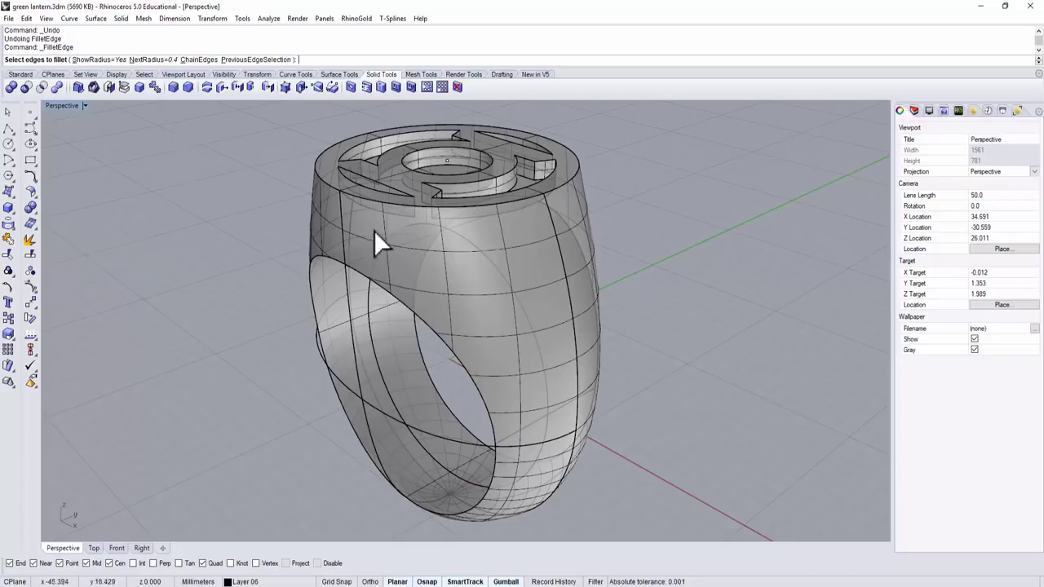
{"action": "left_click", "coordinate": [466, 371]}
{"action": "right_click_drag", "start_coordinate": [546, 337], "coordinate": [520, 330]}
{"action": "left_click", "coordinate": [505, 353]}
{"action": "key", "text": "Return"}
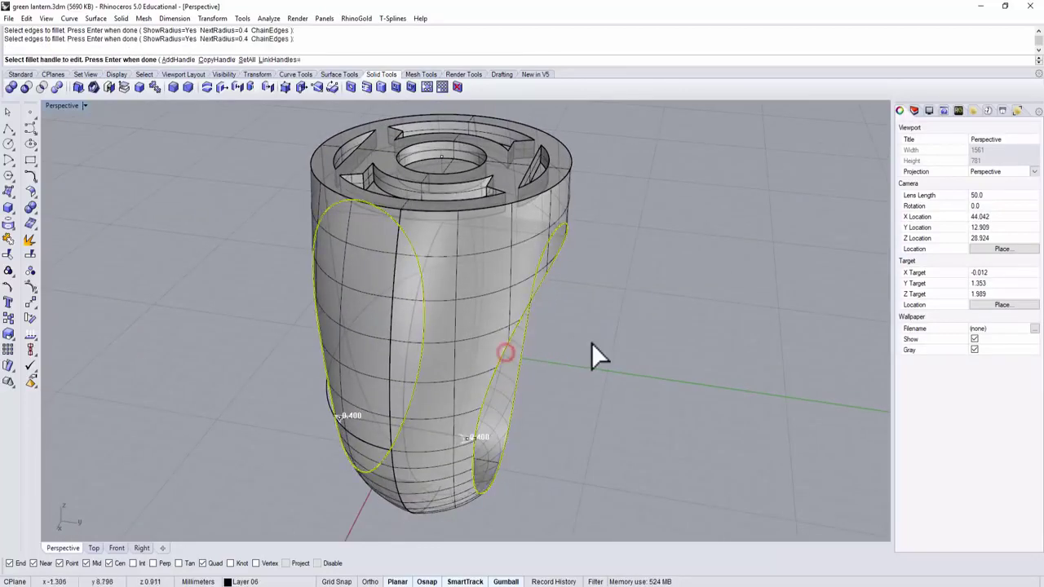
{"action": "key", "text": "Return"}
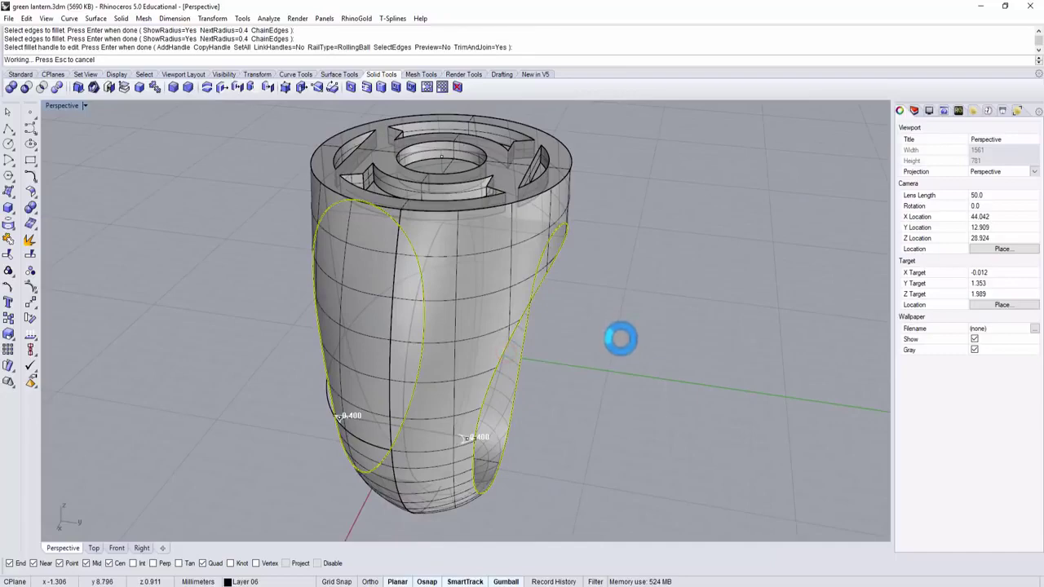
{"action": "right_click_drag", "start_coordinate": [613, 337], "coordinate": [526, 314]}
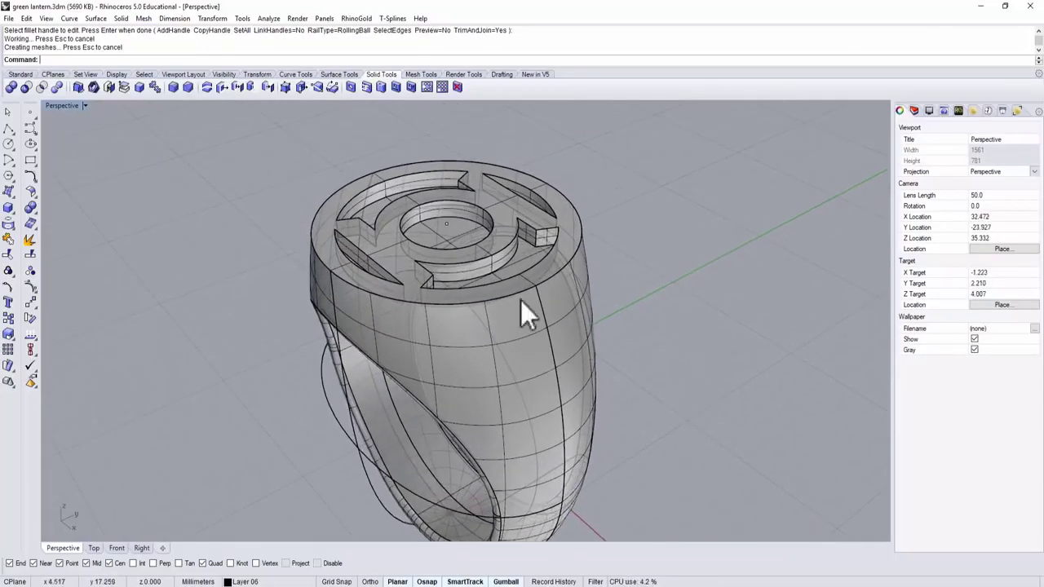
Chamfer all edges on the ring's top face, including the logo recess outlines, with a distance of 0.1
{"action": "left_click", "coordinate": [31, 208]}
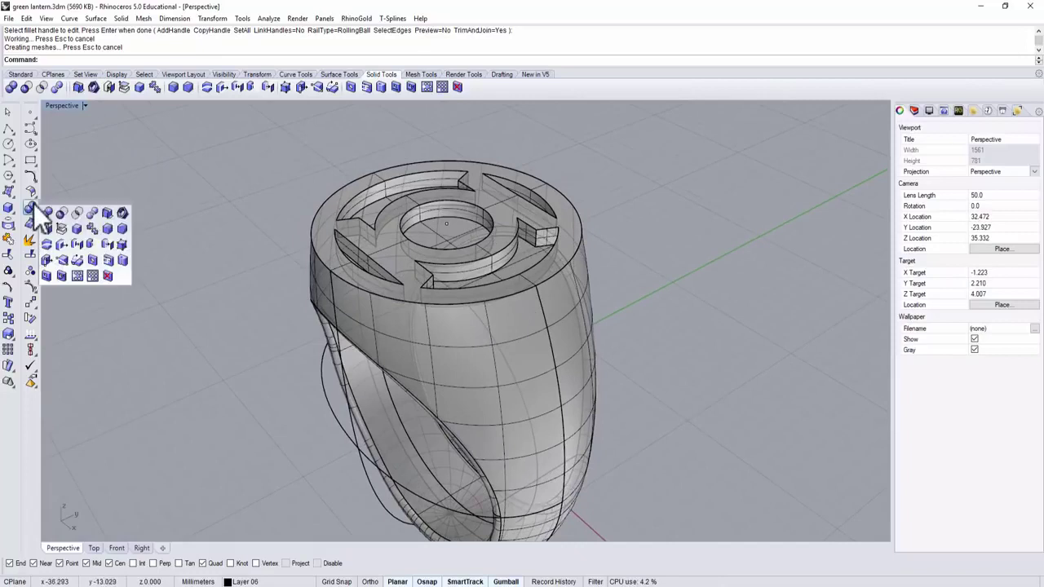
{"action": "left_click", "coordinate": [124, 232]}
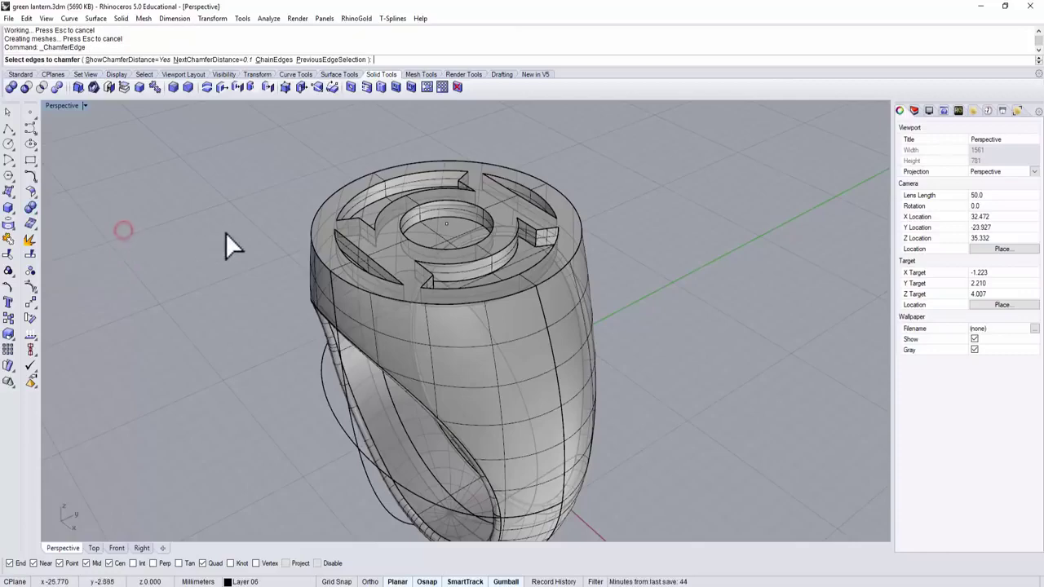
{"action": "right_click_drag", "start_coordinate": [244, 204], "coordinate": [224, 144]}
{"action": "left_click_drag", "start_coordinate": [213, 131], "coordinate": [689, 194]}
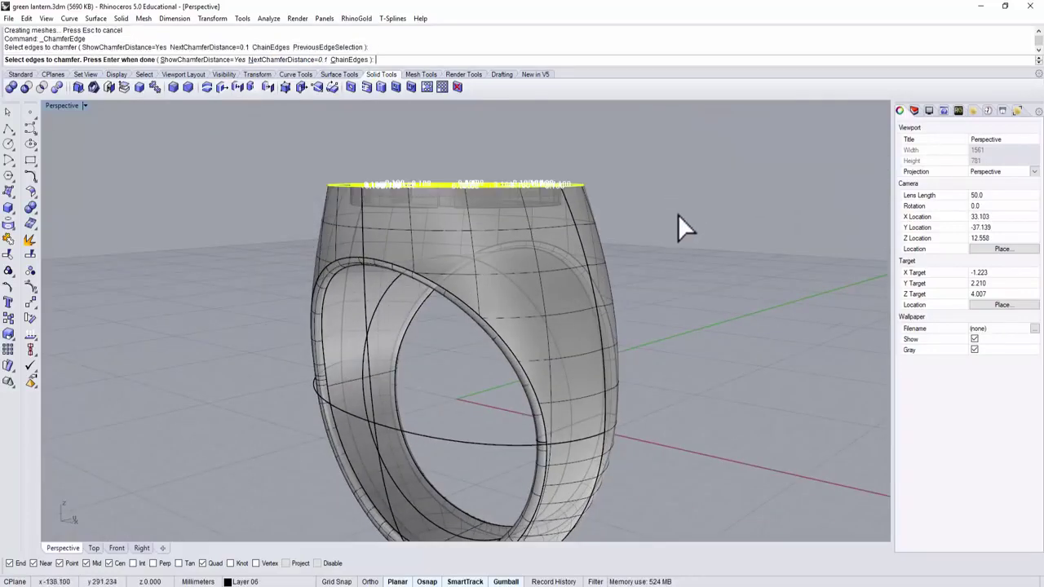
{"action": "right_click_drag", "start_coordinate": [681, 221], "coordinate": [704, 290]}
{"action": "key", "text": "Return"}
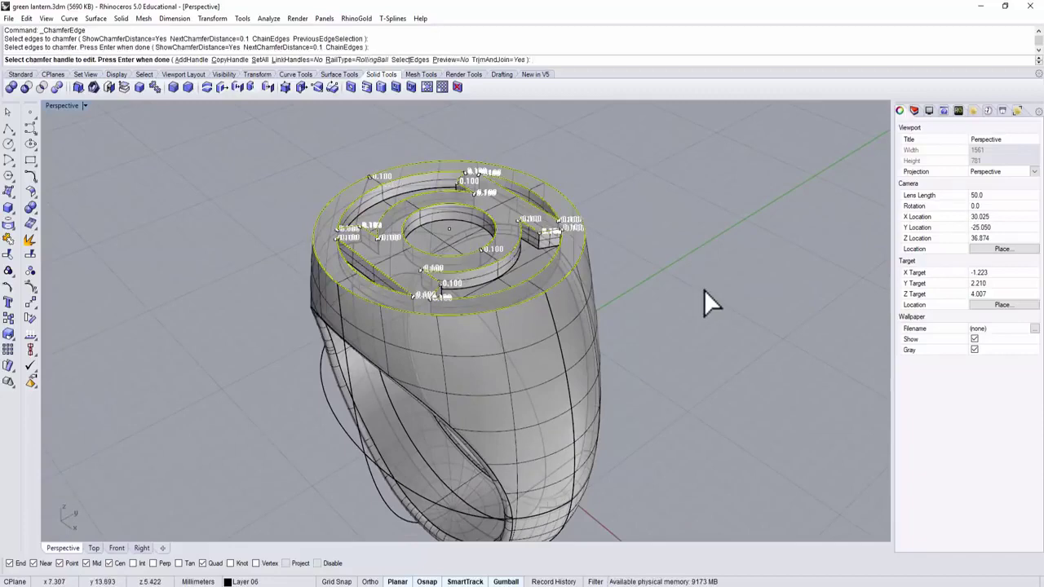
{"action": "key", "text": "Return"}
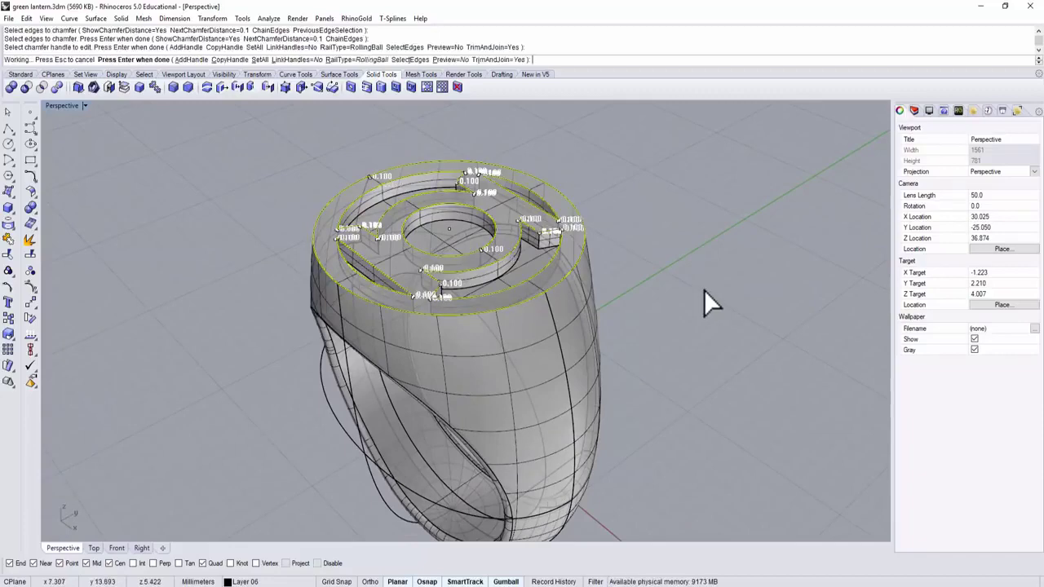
Return to the four-view layout and draw a horizontal line in the Front view, crossing the ring between the logo recess and finger hole
{"action": "scroll", "coordinate": [630, 310], "scroll_direction": "up", "scroll_amount": 8}
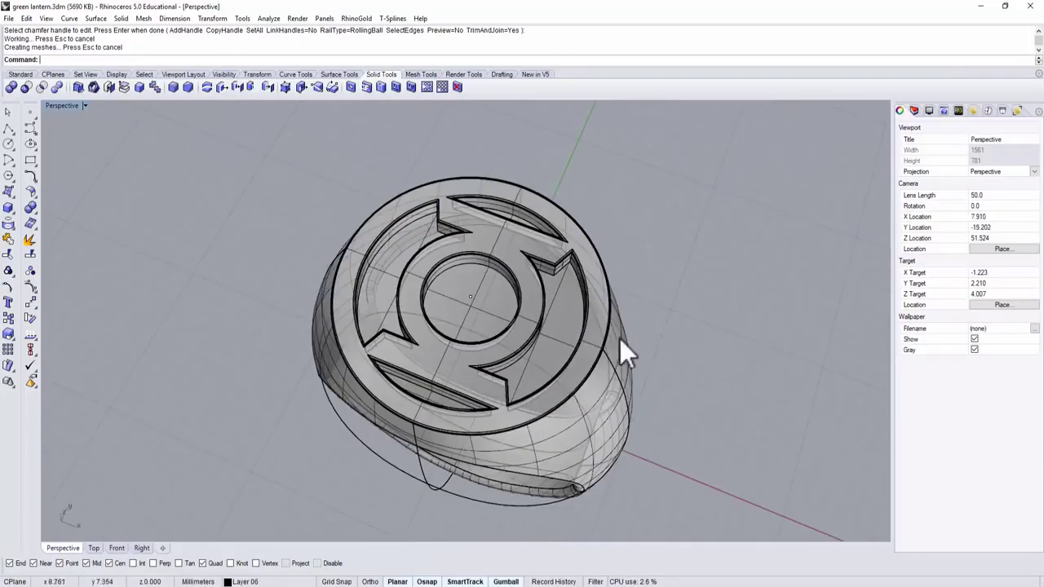
{"action": "right_click_drag", "start_coordinate": [559, 333], "coordinate": [549, 183]}
{"action": "scroll", "coordinate": [595, 310], "scroll_direction": "down", "scroll_amount": 6}
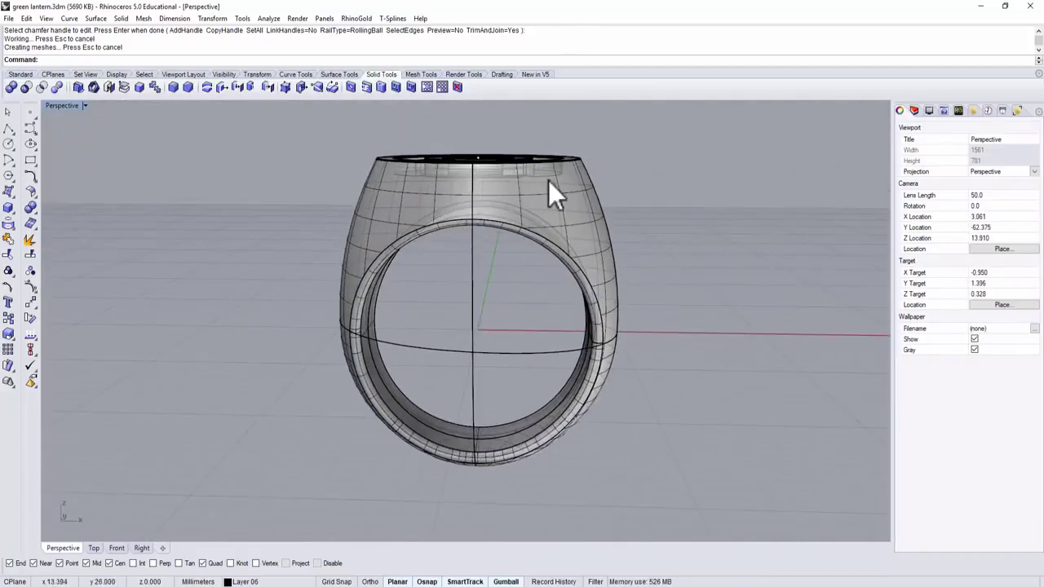
{"action": "scroll", "coordinate": [367, 190], "scroll_direction": "up", "scroll_amount": 3}
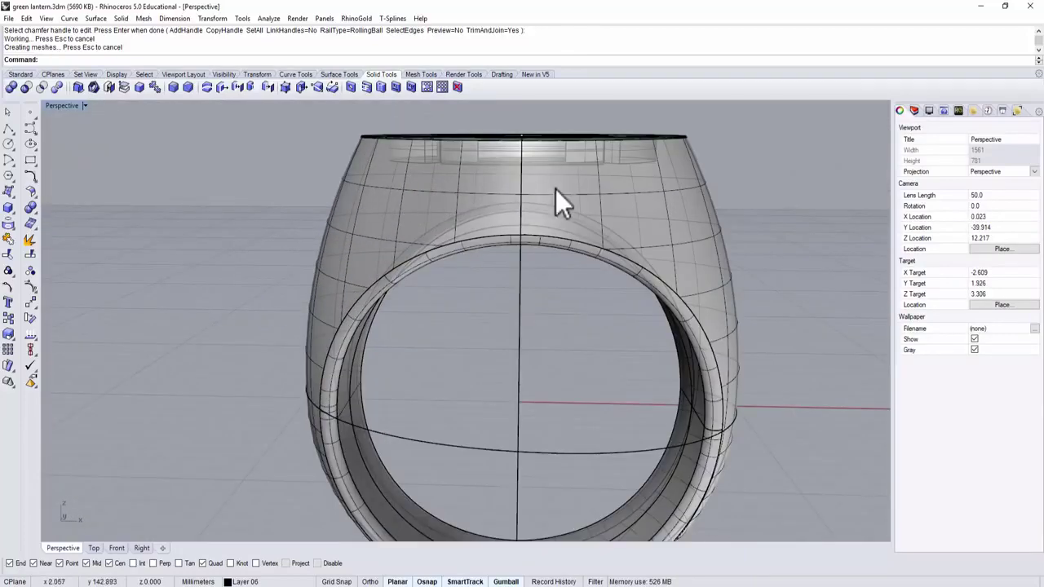
{"action": "double_click", "coordinate": [62, 105]}
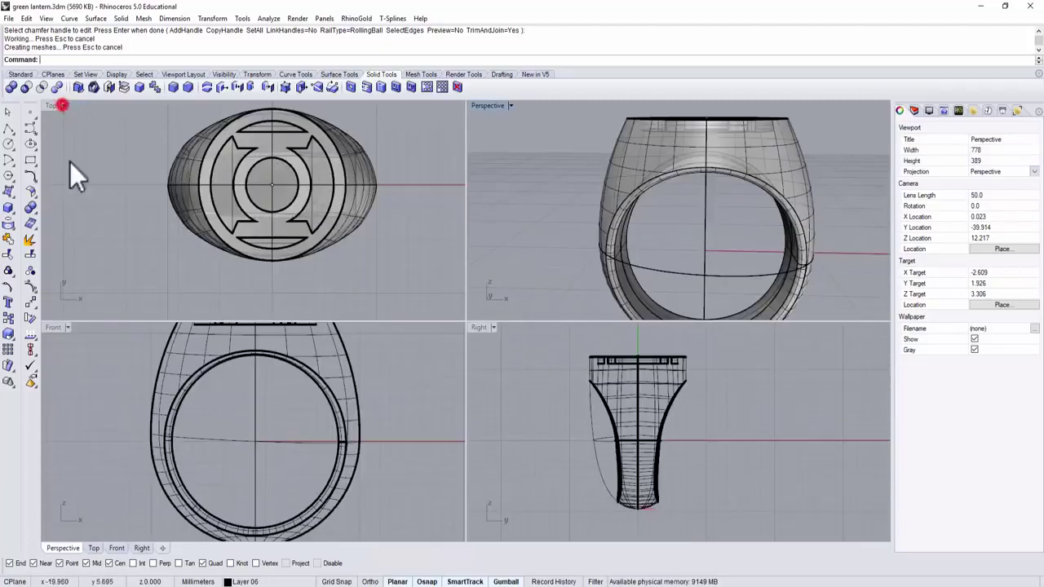
{"action": "left_click", "coordinate": [79, 369]}
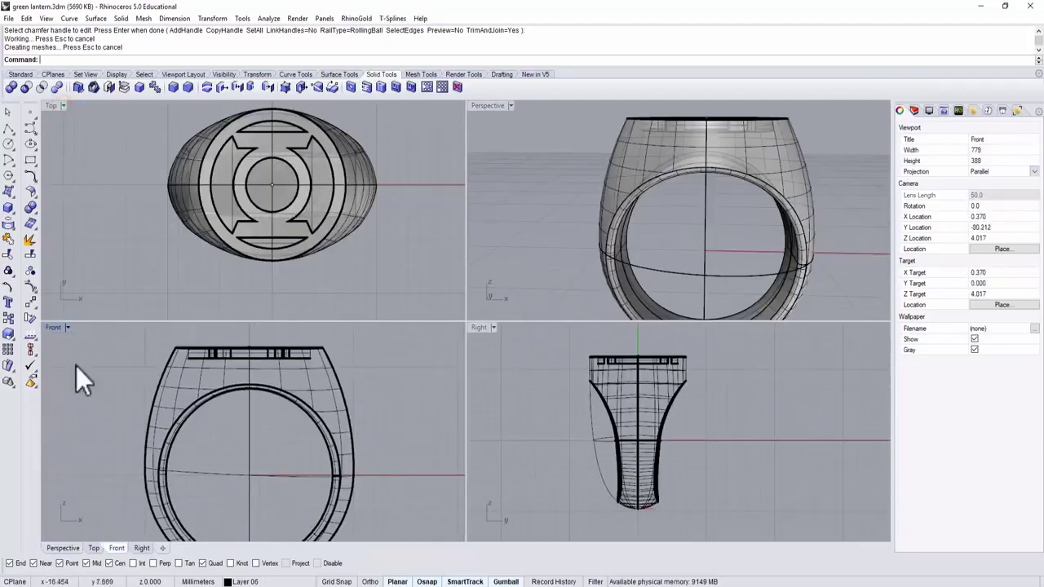
{"action": "left_click", "coordinate": [8, 128]}
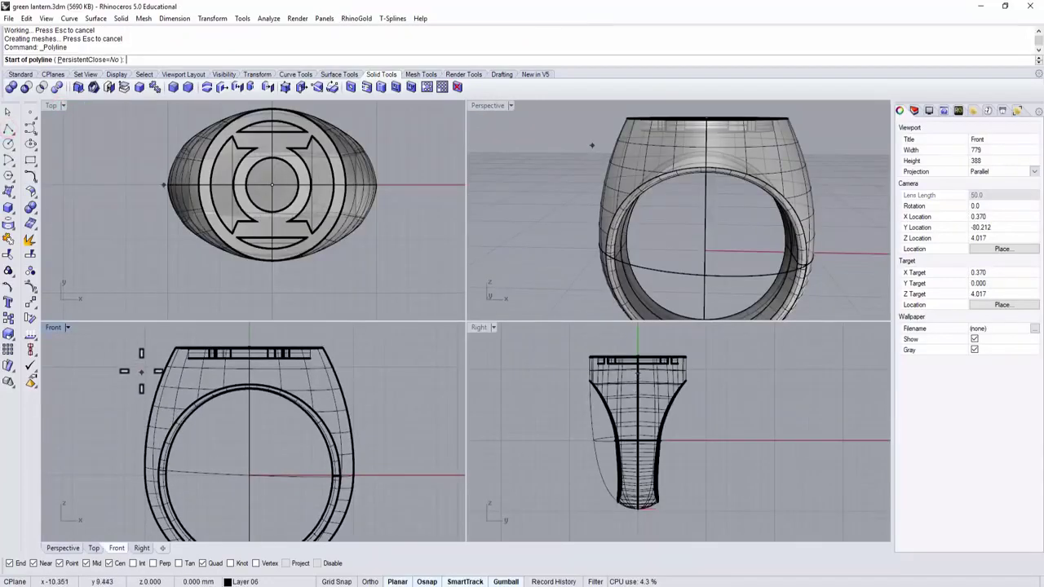
{"action": "left_click", "coordinate": [142, 372]}
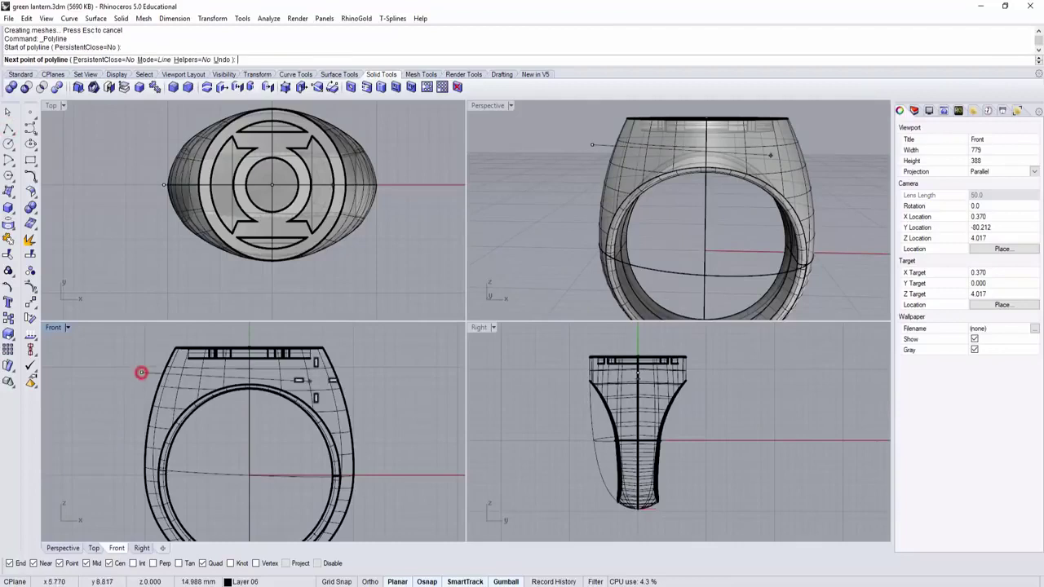
{"action": "left_click", "coordinate": [360, 373]}
{"action": "key", "text": "Return"}
Project the horizontal line onto the ring body from the Front view and delete the original line
{"action": "left_click", "coordinate": [359, 374]}
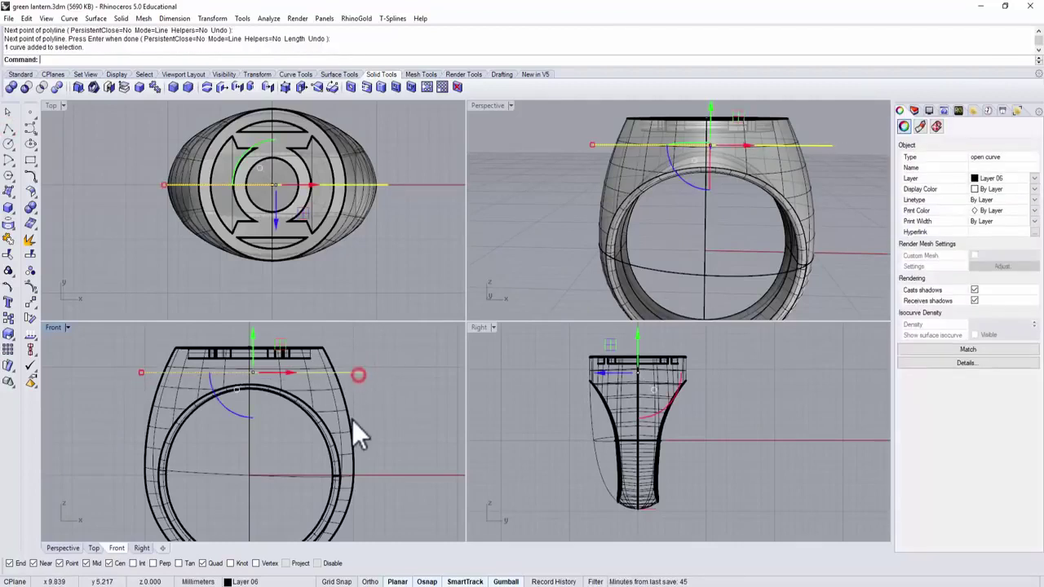
{"action": "left_click", "coordinate": [9, 232]}
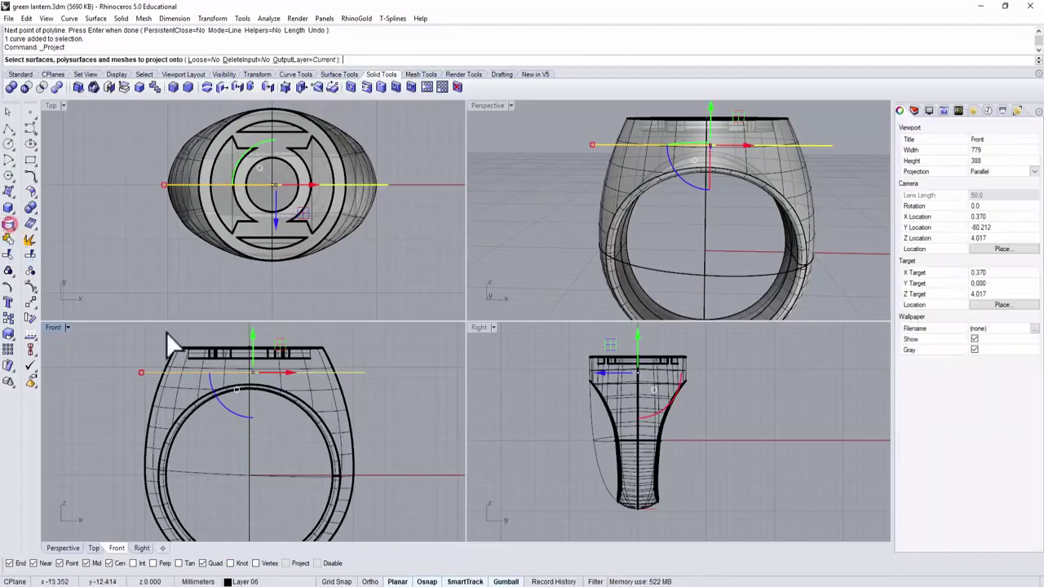
{"action": "left_click", "coordinate": [326, 397]}
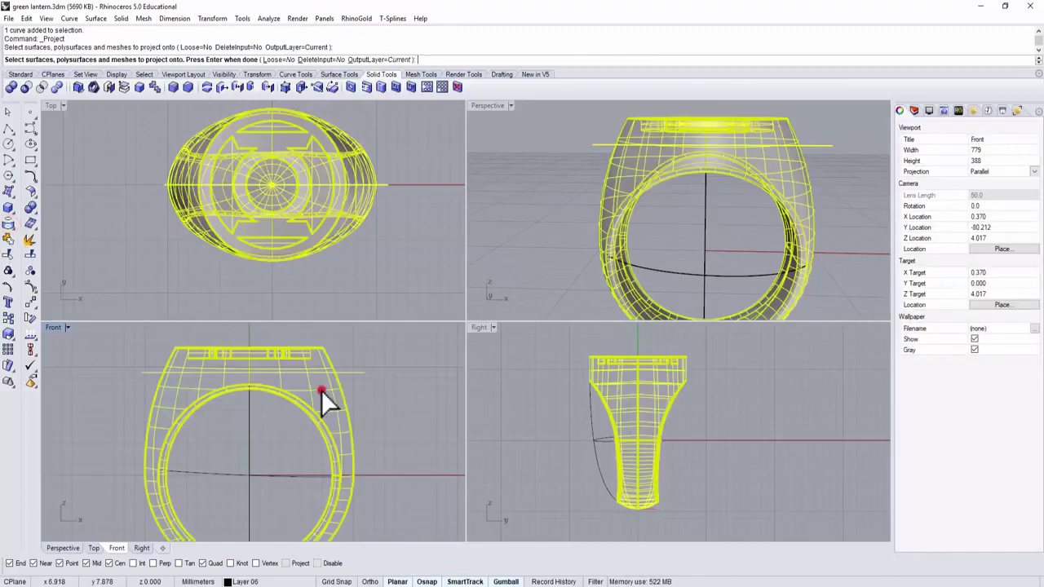
{"action": "right_click", "coordinate": [389, 392]}
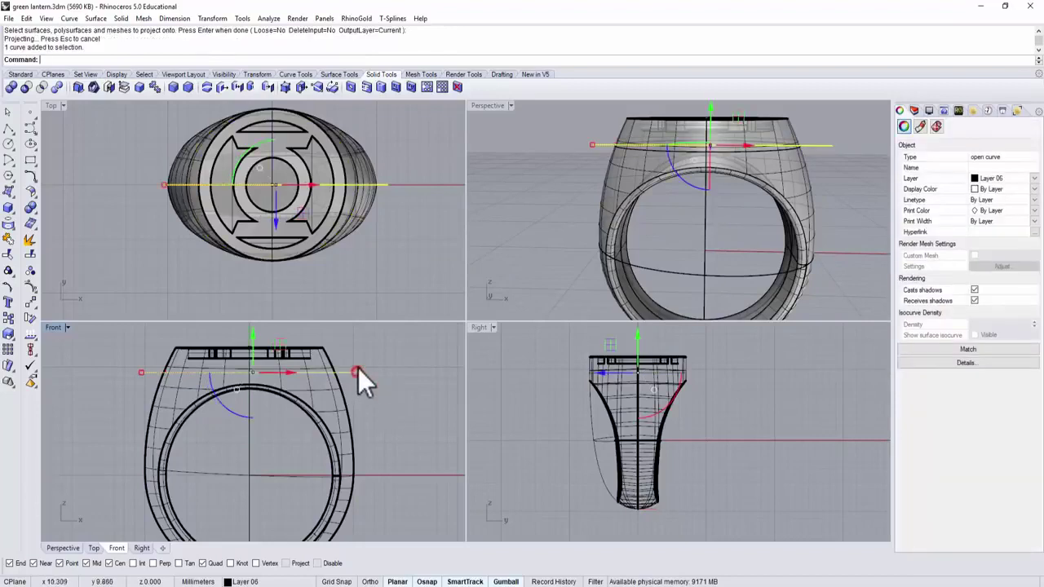
{"action": "key", "text": "Delete"}
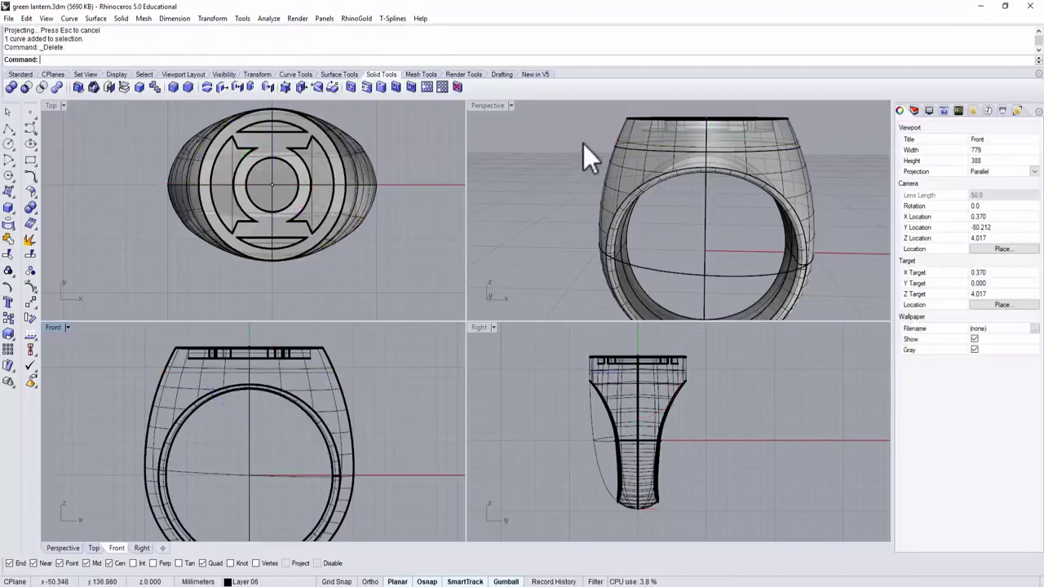
{"action": "key", "text": "Return"}
{"action": "right_click_drag", "start_coordinate": [584, 144], "coordinate": [642, 177]}
{"action": "left_click", "coordinate": [641, 177]}
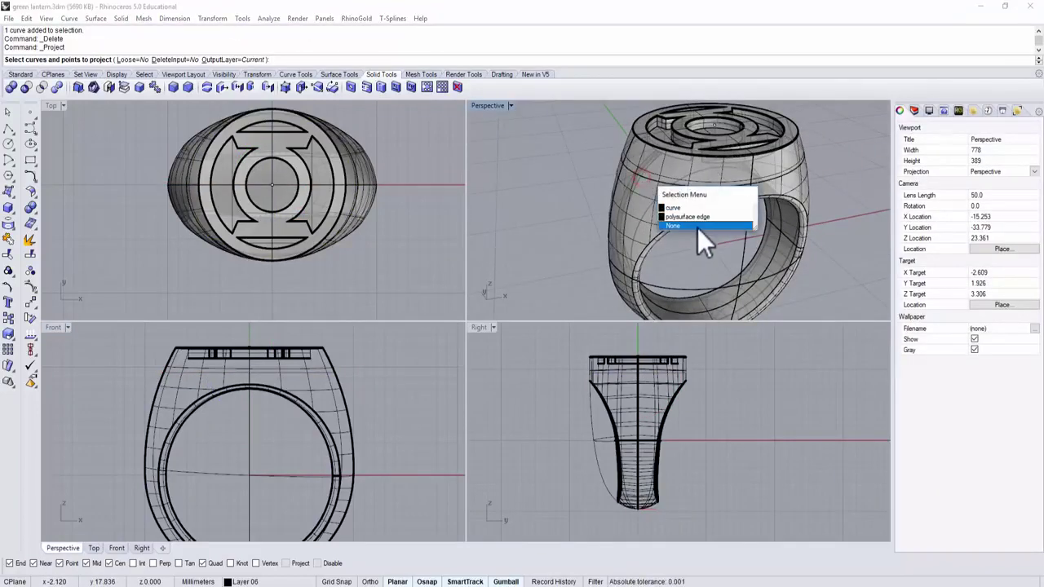
{"action": "left_click", "coordinate": [689, 207]}
{"action": "right_click_drag", "start_coordinate": [689, 207], "coordinate": [623, 215]}
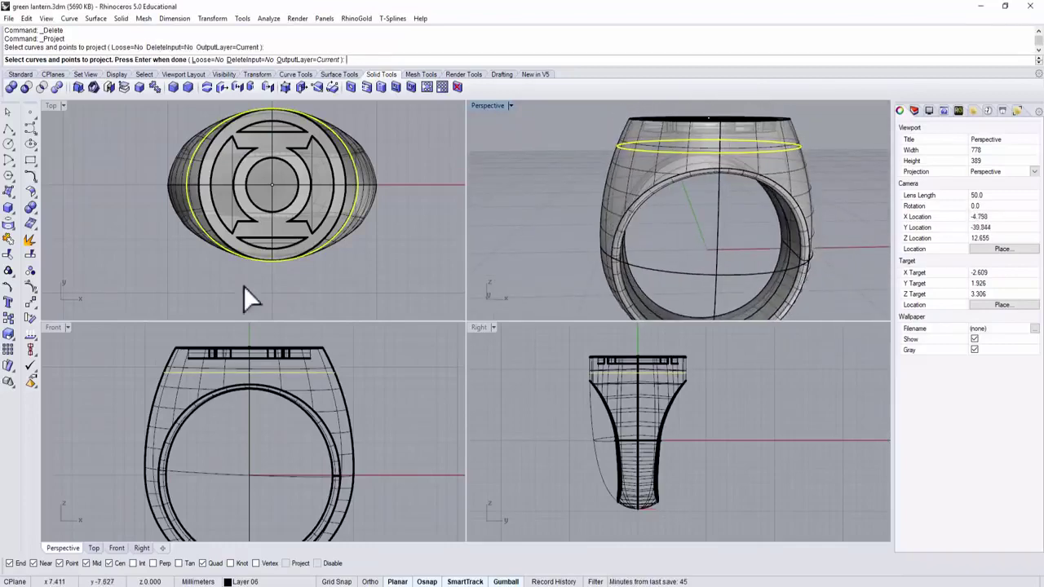
Create a closed pipe with a radius of about 0.4 mm around the projected curve that encircles the ring below the logo face
{"action": "left_click", "coordinate": [9, 208]}
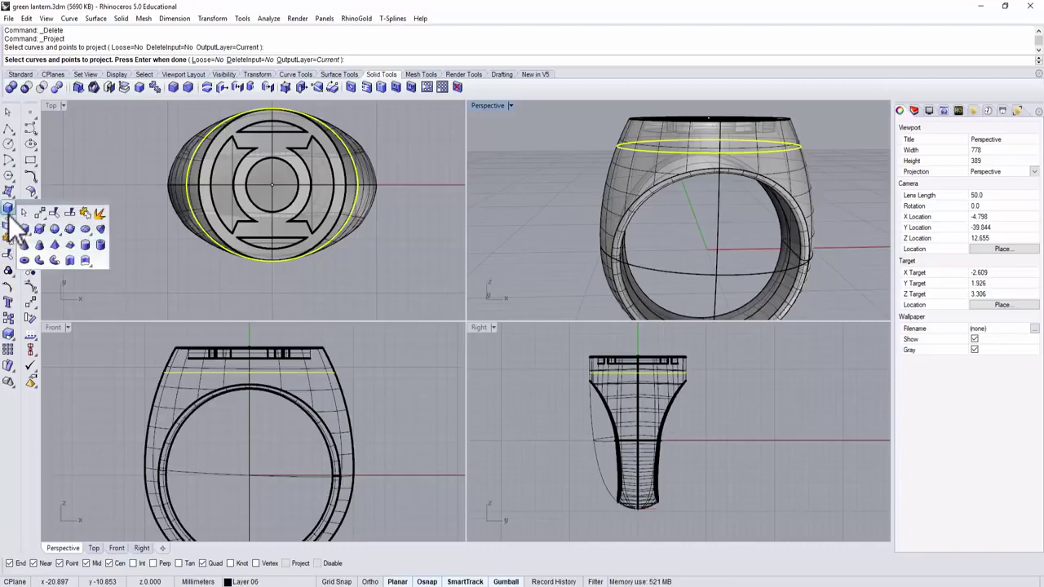
{"action": "left_click", "coordinate": [55, 259]}
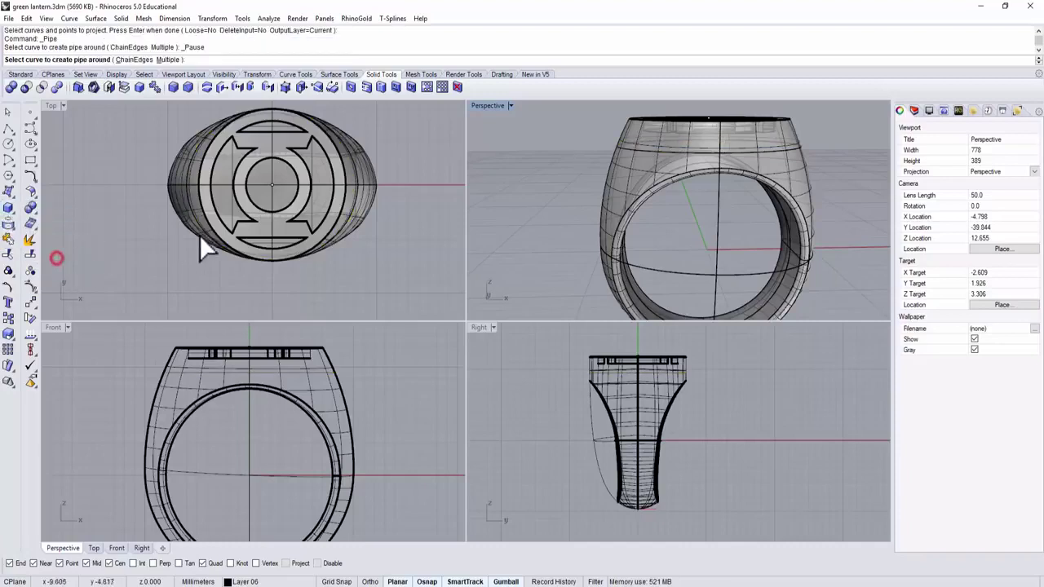
{"action": "scroll", "coordinate": [320, 375], "scroll_direction": "up", "scroll_amount": 4}
{"action": "left_click", "coordinate": [320, 373]}
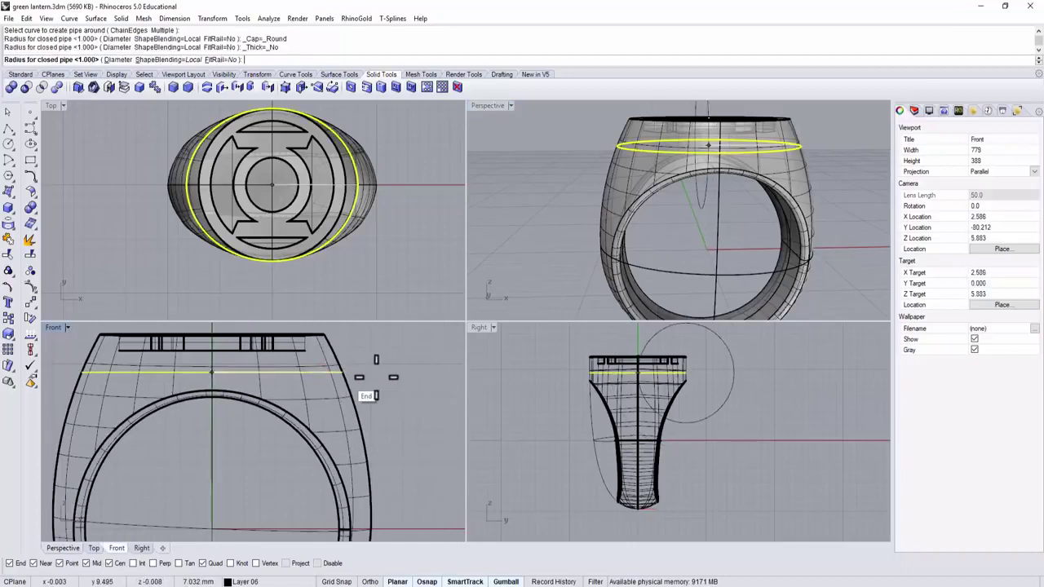
{"action": "scroll", "coordinate": [674, 377], "scroll_direction": "up", "scroll_amount": 4}
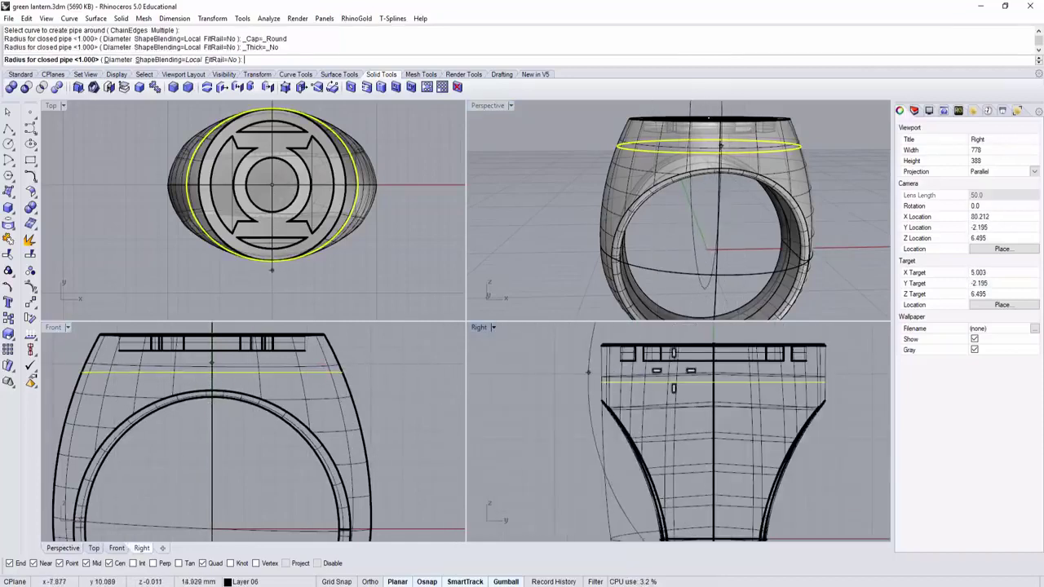
{"action": "scroll", "coordinate": [775, 383], "scroll_direction": "up", "scroll_amount": 2}
{"action": "right_click_drag", "start_coordinate": [775, 384], "coordinate": [710, 415]}
{"action": "scroll", "coordinate": [641, 416], "scroll_direction": "up", "scroll_amount": 2}
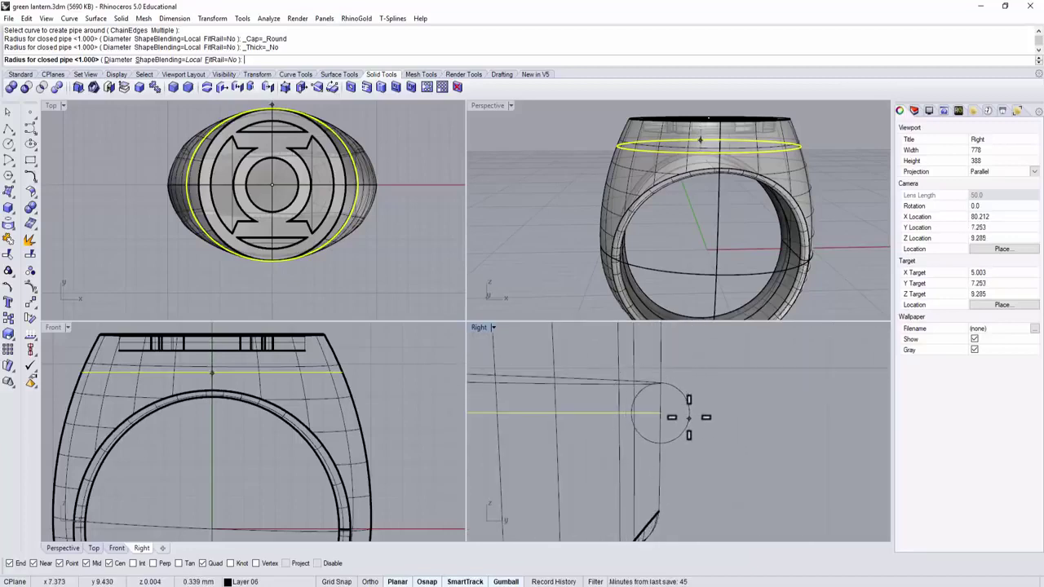
{"action": "left_click", "coordinate": [689, 417]}
{"action": "key", "text": "Return"}
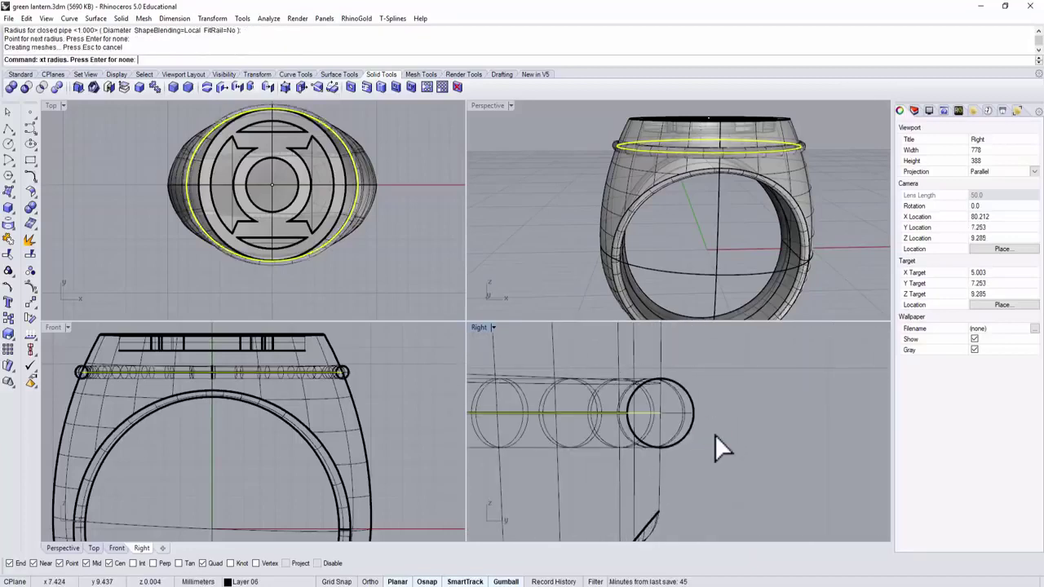
Subtract the pipe from the ring body with a Boolean Difference to cut a groove around the head, deleting the input pipe
{"action": "right_click_drag", "start_coordinate": [561, 145], "coordinate": [522, 120]}
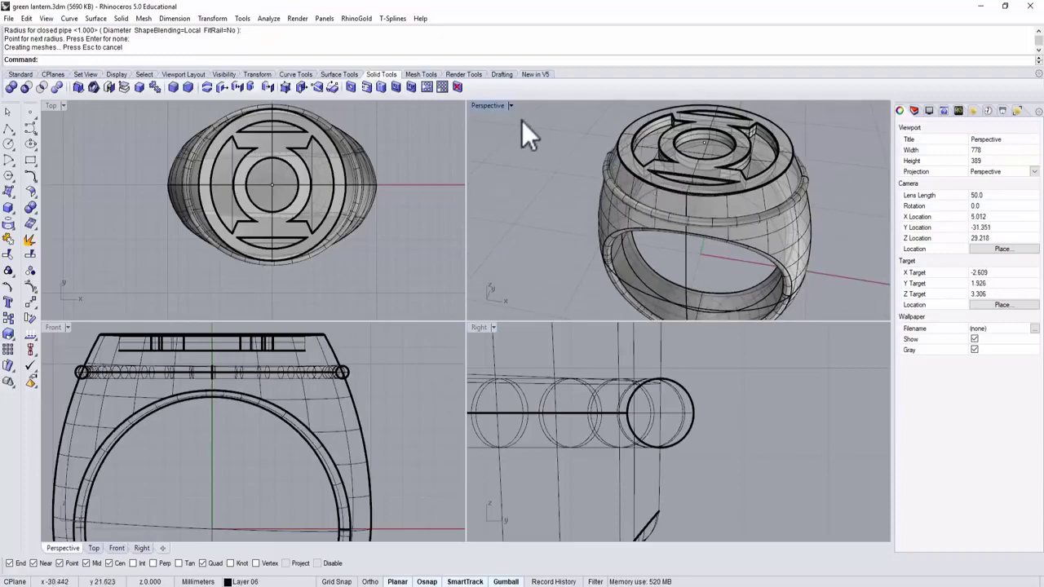
{"action": "double_click", "coordinate": [494, 109]}
{"action": "right_click_drag", "start_coordinate": [517, 294], "coordinate": [530, 233]}
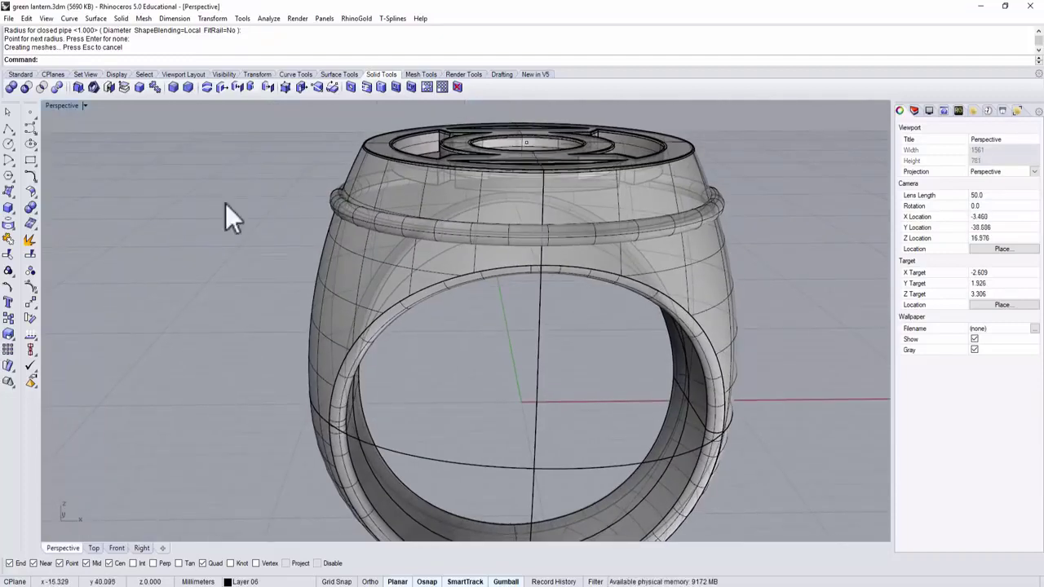
{"action": "left_click", "coordinate": [8, 207]}
{"action": "left_click", "coordinate": [30, 208]}
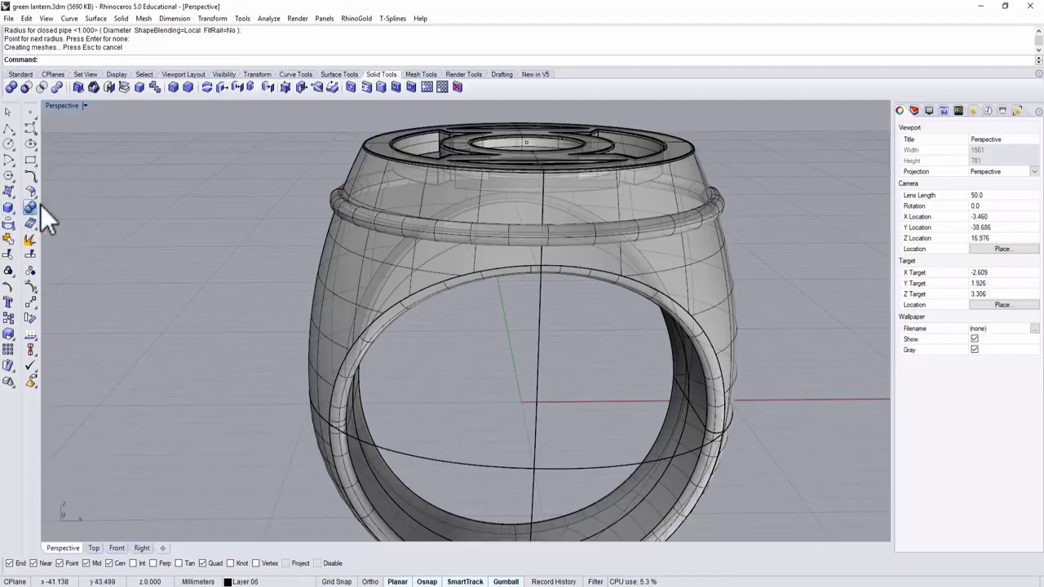
{"action": "left_click", "coordinate": [72, 214]}
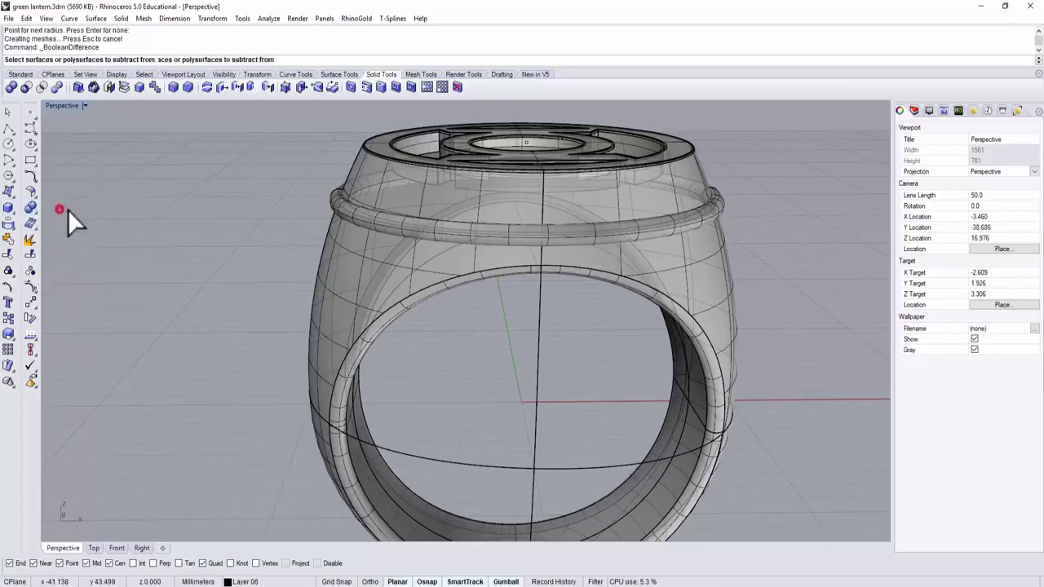
{"action": "left_click", "coordinate": [333, 242]}
{"action": "key", "text": "Return"}
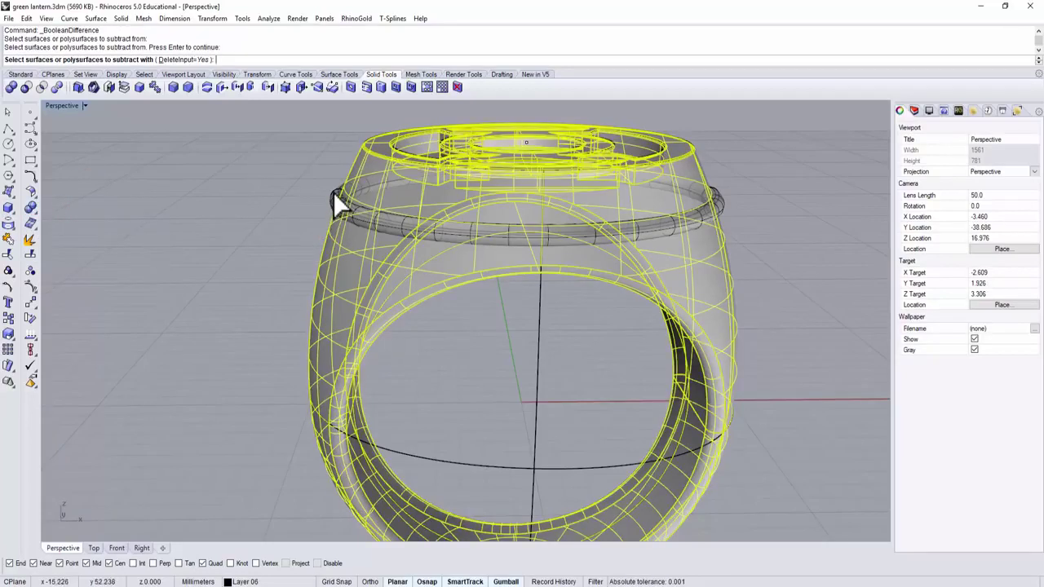
{"action": "left_click", "coordinate": [333, 192]}
{"action": "key", "text": "Return"}
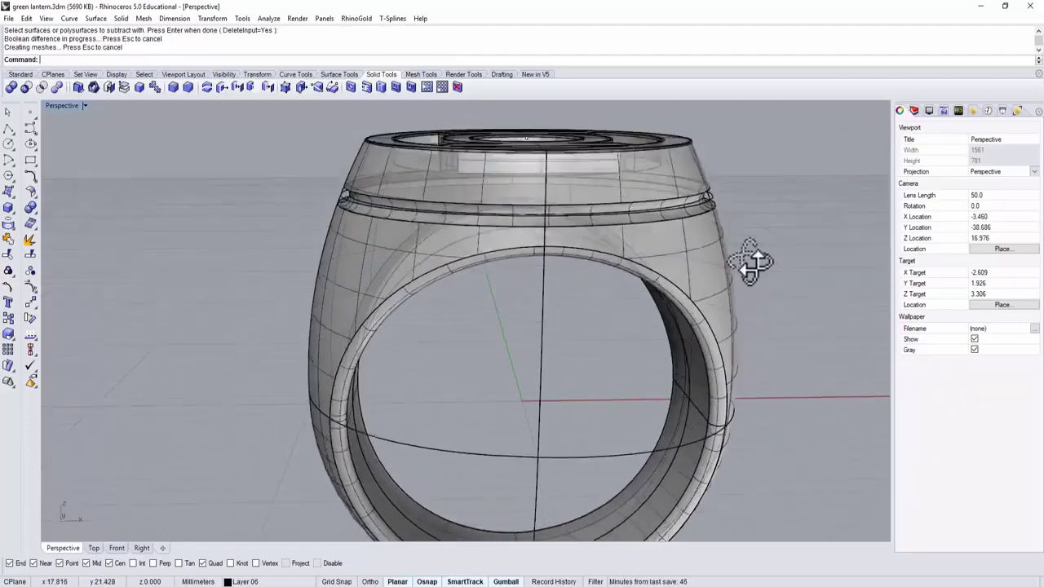
Fillet the lower edge of the groove all the way around the ring with a radius of 0.1 mm
{"action": "right_click_drag", "start_coordinate": [751, 261], "coordinate": [669, 266]}
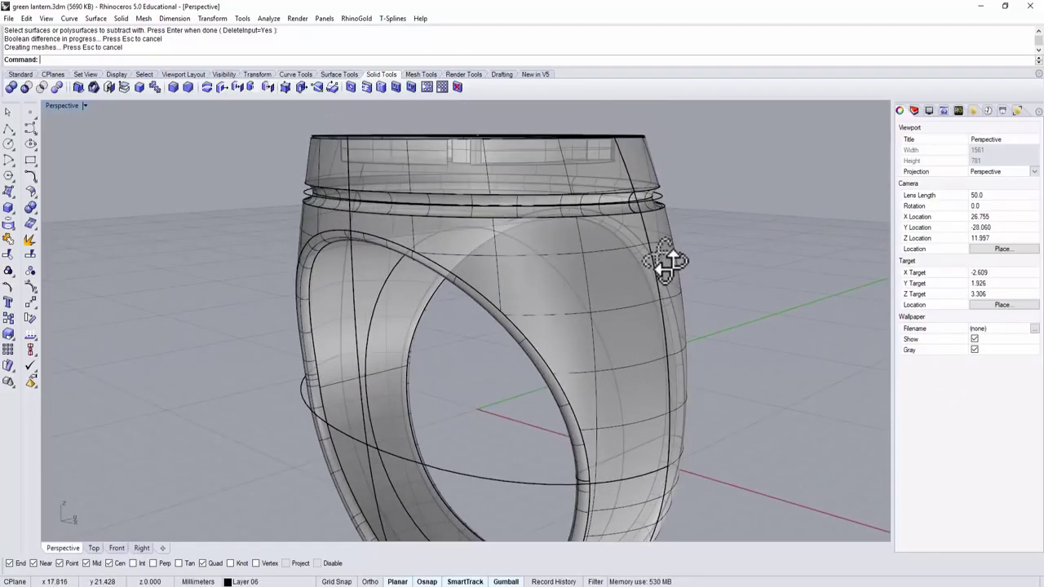
{"action": "left_click", "coordinate": [29, 205]}
{"action": "left_click", "coordinate": [108, 229]}
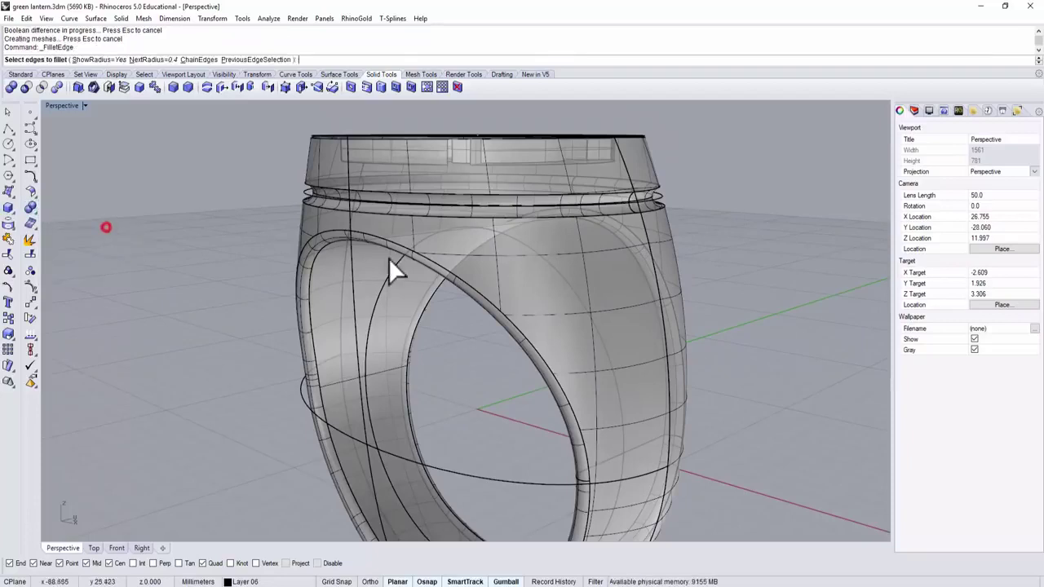
{"action": "scroll", "coordinate": [675, 213], "scroll_direction": "up", "scroll_amount": 3}
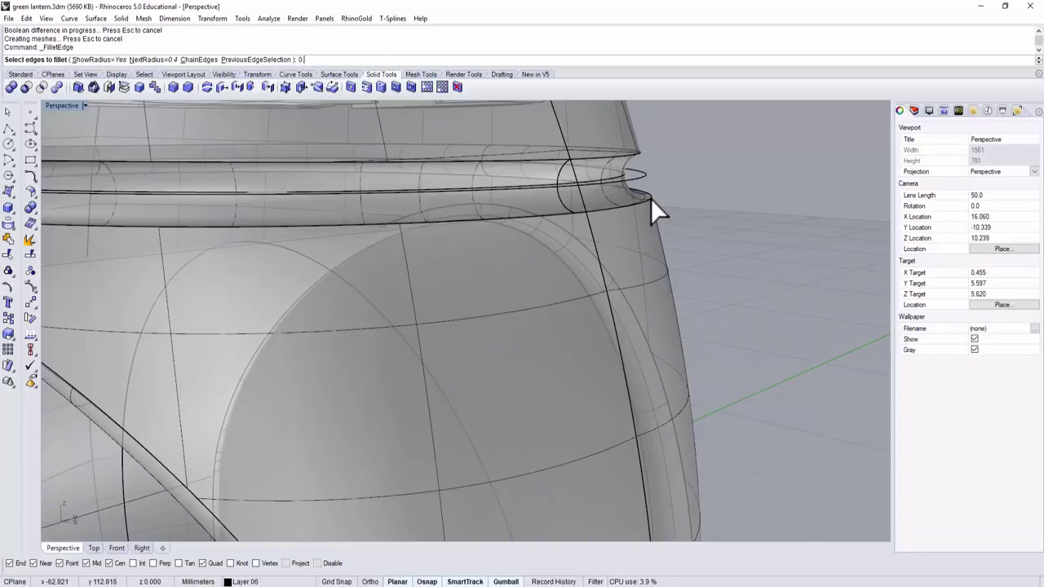
{"action": "key", "text": "Return"}
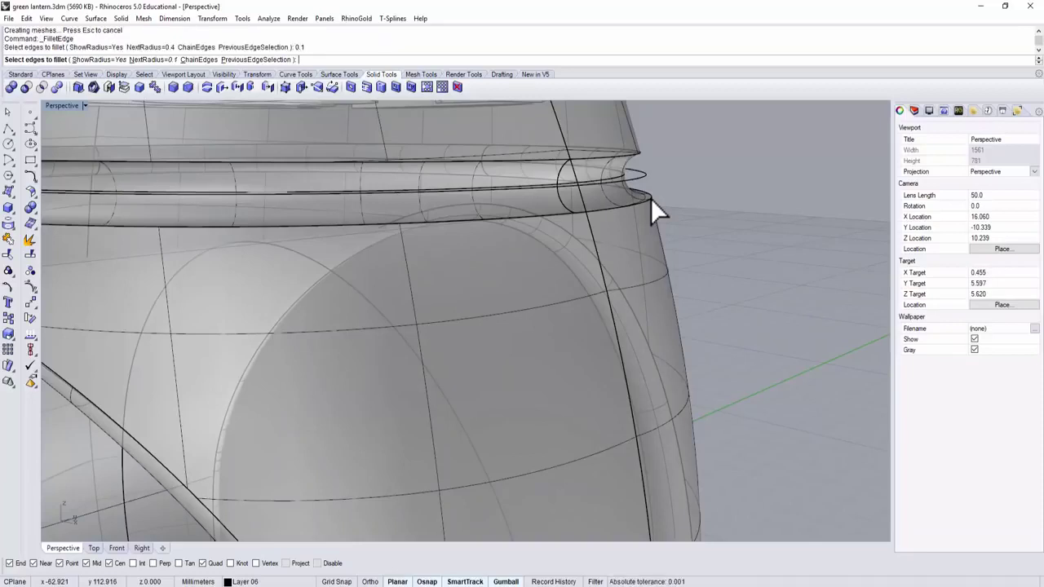
{"action": "left_click", "coordinate": [651, 199]}
{"action": "left_click", "coordinate": [573, 215]}
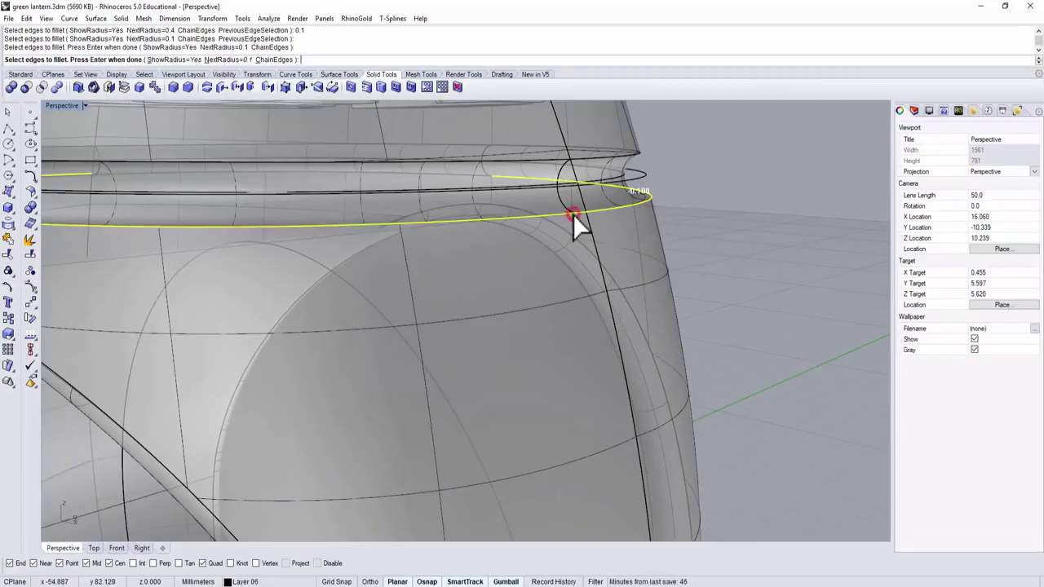
{"action": "right_click_drag", "start_coordinate": [573, 216], "coordinate": [614, 223]}
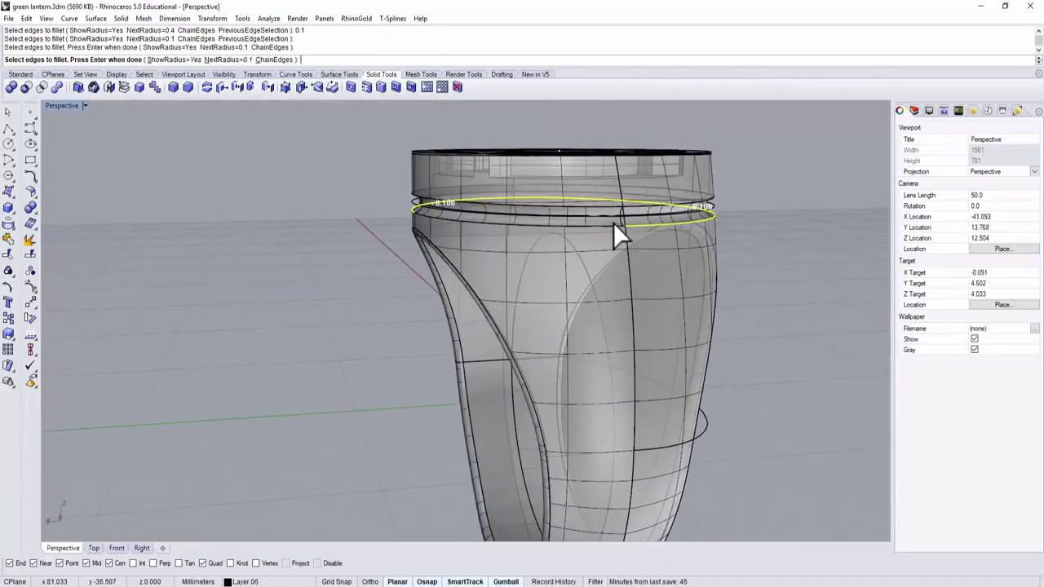
{"action": "left_click", "coordinate": [612, 226]}
{"action": "key", "text": "Return"}
{"action": "key", "text": "Return"}
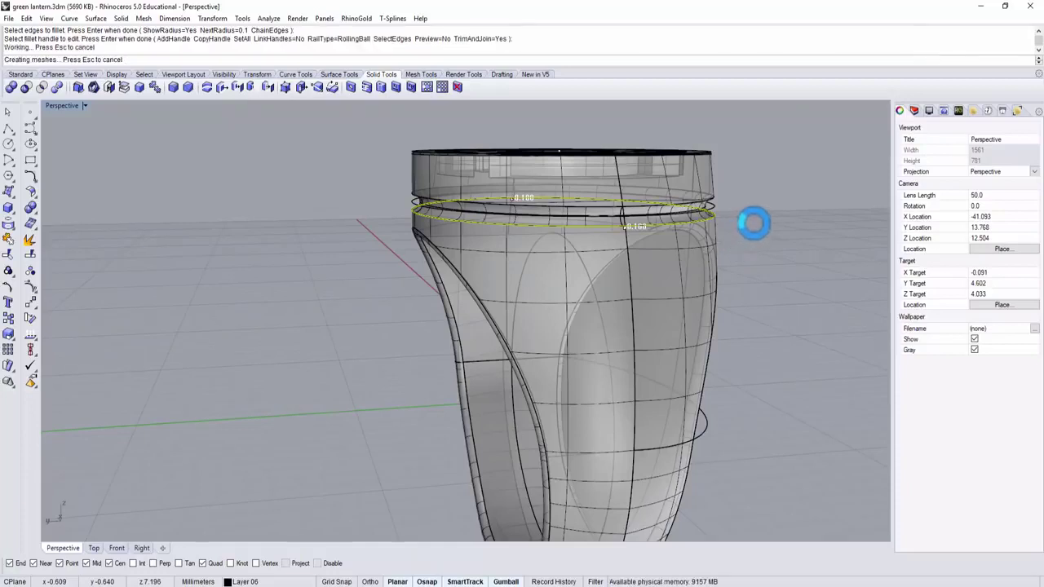
{"action": "right_click_drag", "start_coordinate": [750, 221], "coordinate": [775, 194]}
Fillet the upper edge of the groove all the way around with a radius of 0.1 mm and return to the four-view layout
{"action": "key", "text": "Return"}
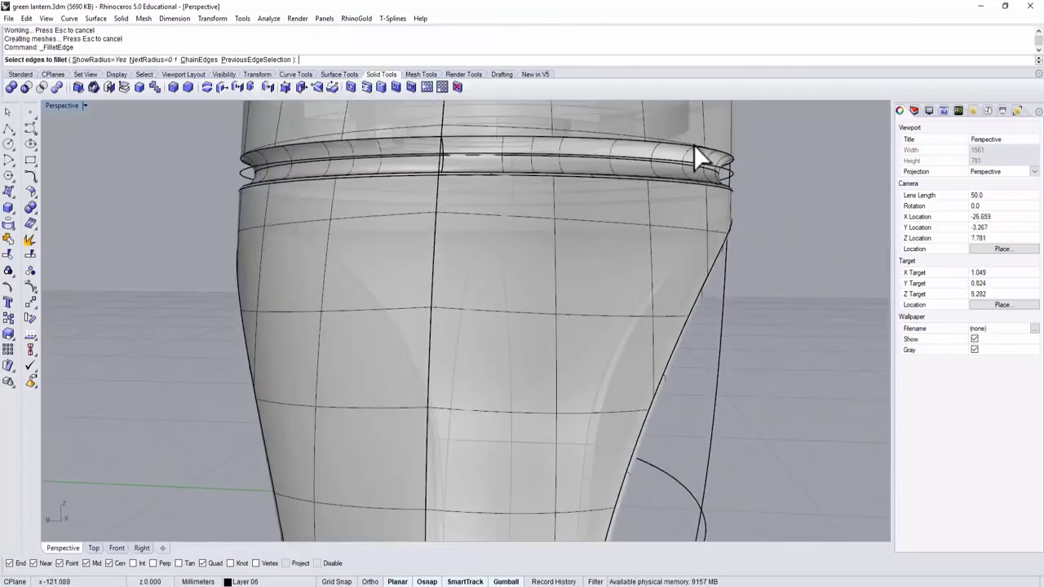
{"action": "left_click", "coordinate": [704, 148]}
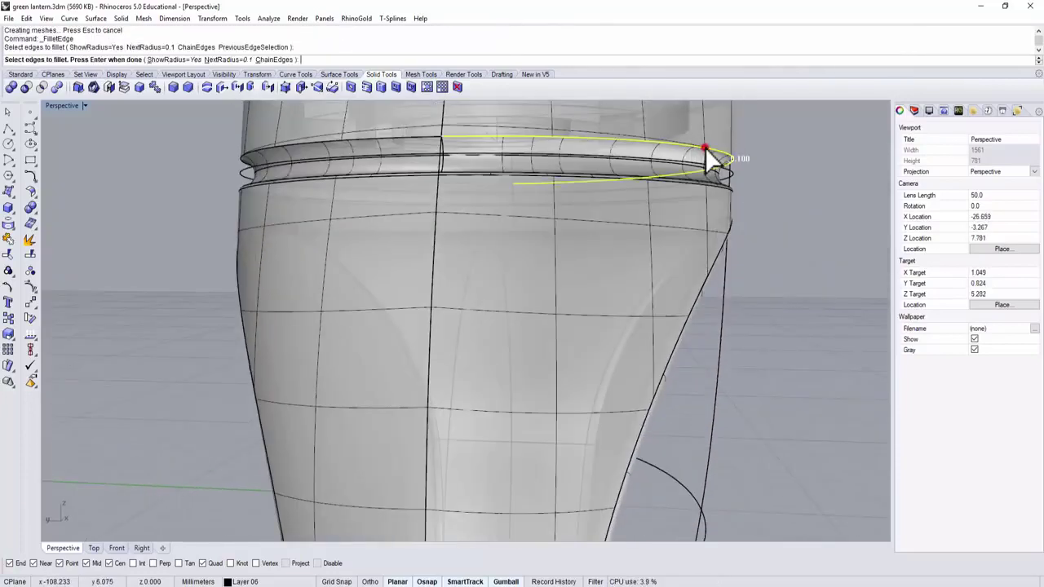
{"action": "left_click", "coordinate": [434, 147]}
{"action": "right_click_drag", "start_coordinate": [322, 186], "coordinate": [629, 211]}
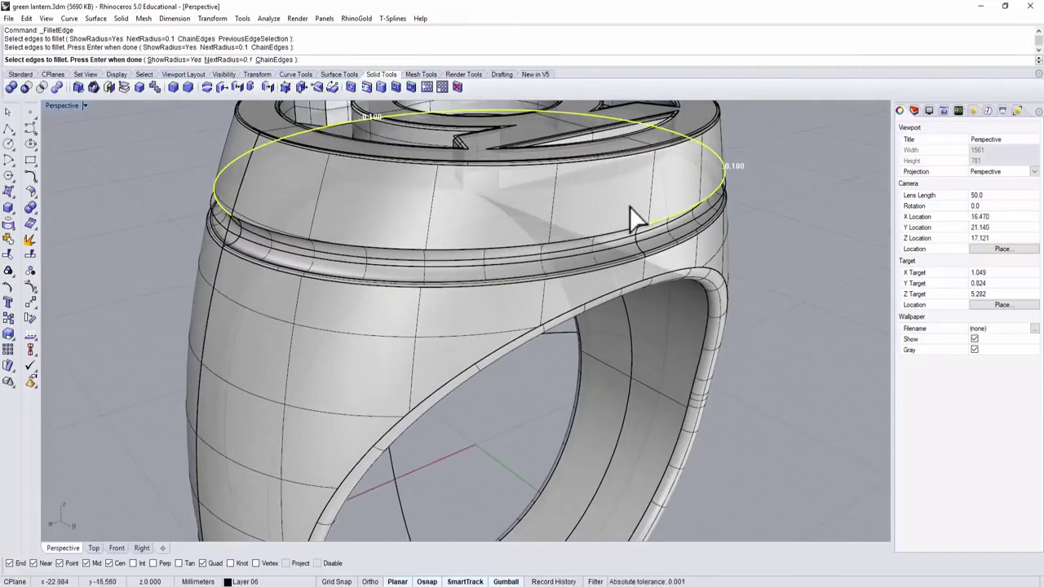
{"action": "left_click", "coordinate": [627, 231]}
{"action": "key", "text": "Return"}
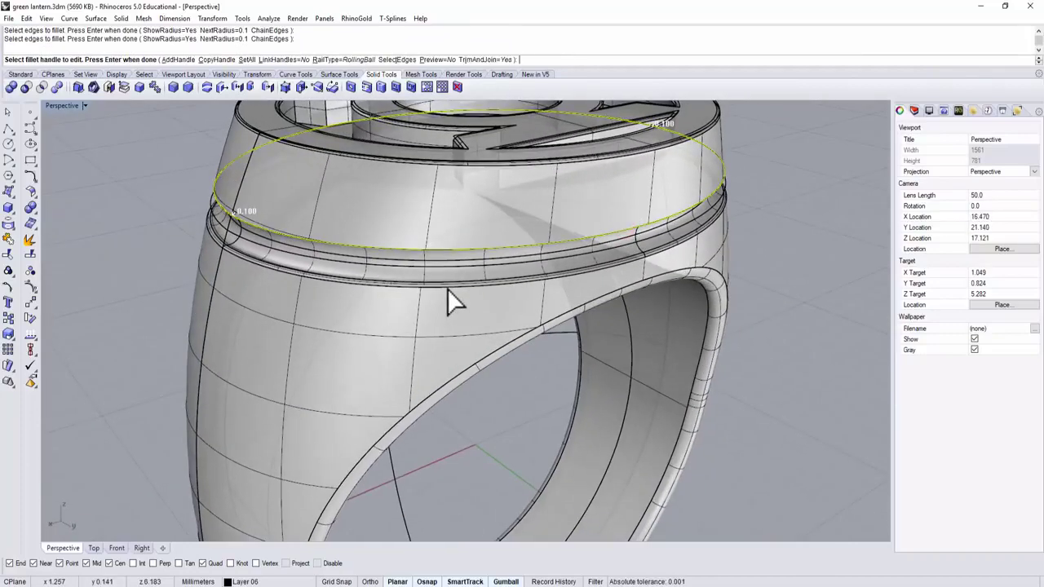
{"action": "key", "text": "Return"}
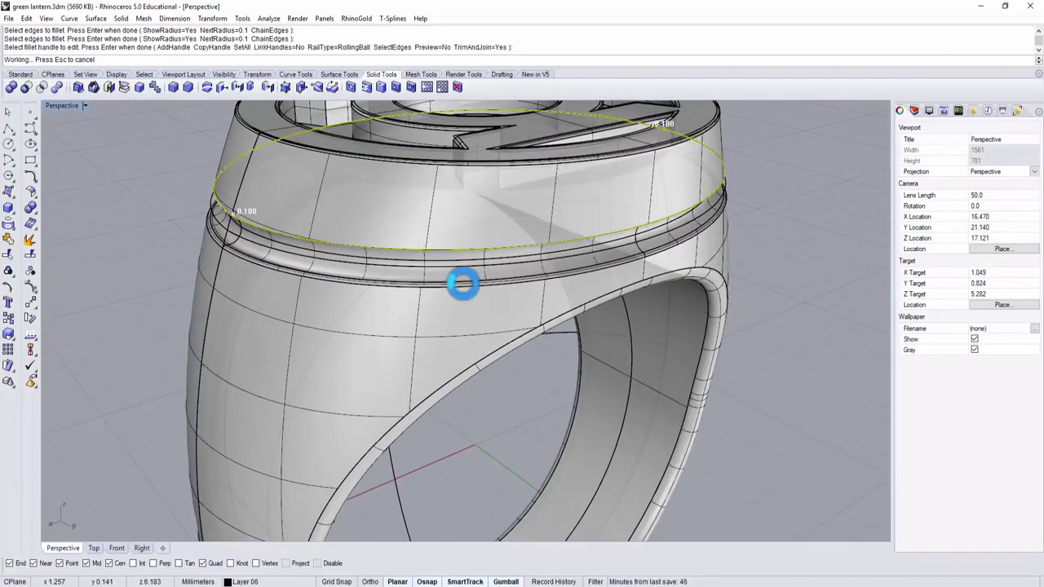
{"action": "scroll", "coordinate": [474, 277], "scroll_direction": "down", "scroll_amount": 3}
{"action": "right_click_drag", "start_coordinate": [473, 277], "coordinate": [618, 422]}
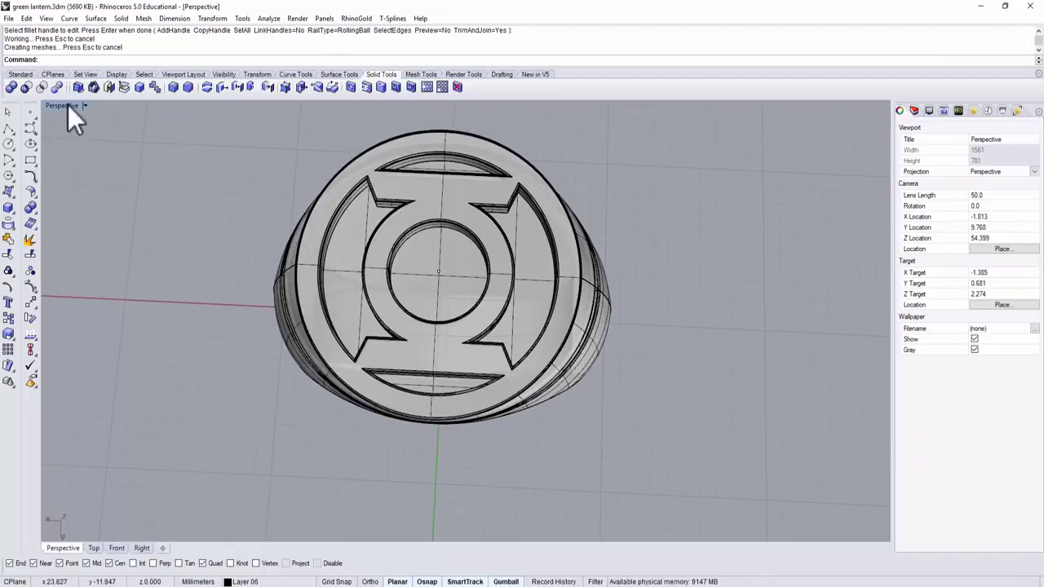
{"action": "double_click", "coordinate": [68, 105]}
{"action": "left_click", "coordinate": [282, 192]}
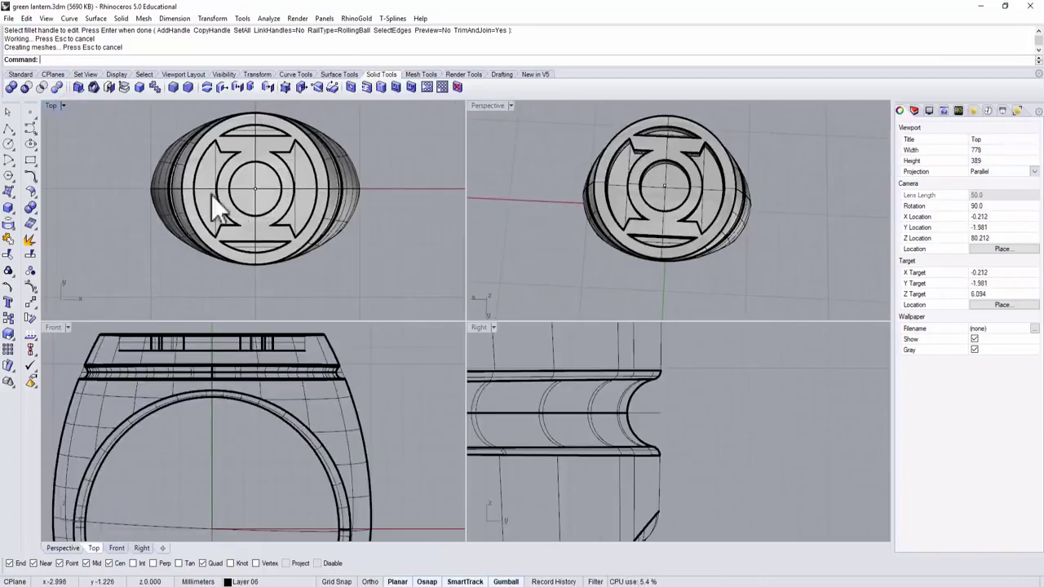
{"action": "left_click", "coordinate": [9, 143]}
{"action": "scroll", "coordinate": [269, 214], "scroll_direction": "up", "scroll_amount": 3}
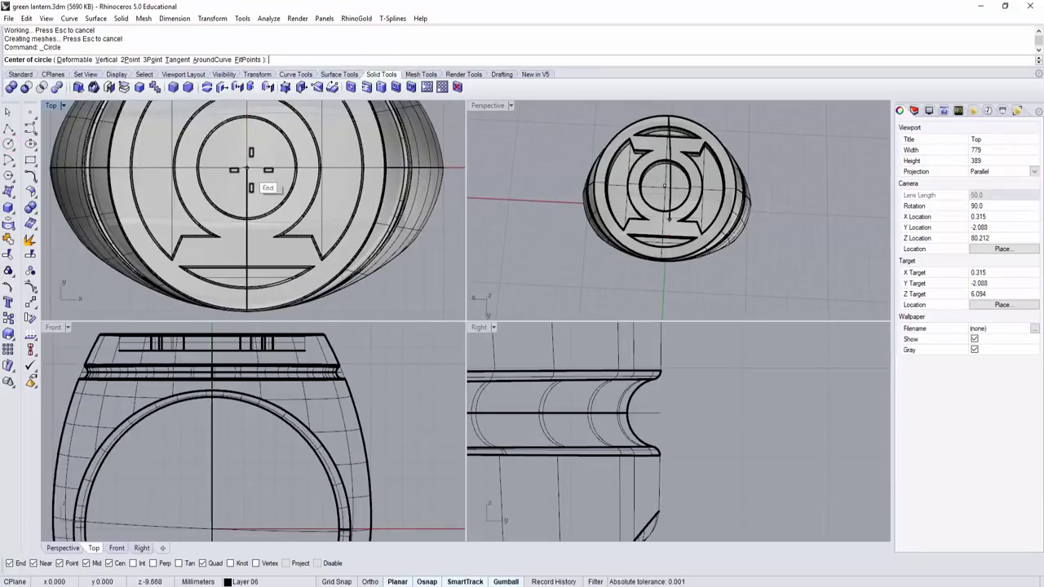
{"action": "left_click", "coordinate": [247, 166]}
{"action": "scroll", "coordinate": [326, 183], "scroll_direction": "up", "scroll_amount": 6}
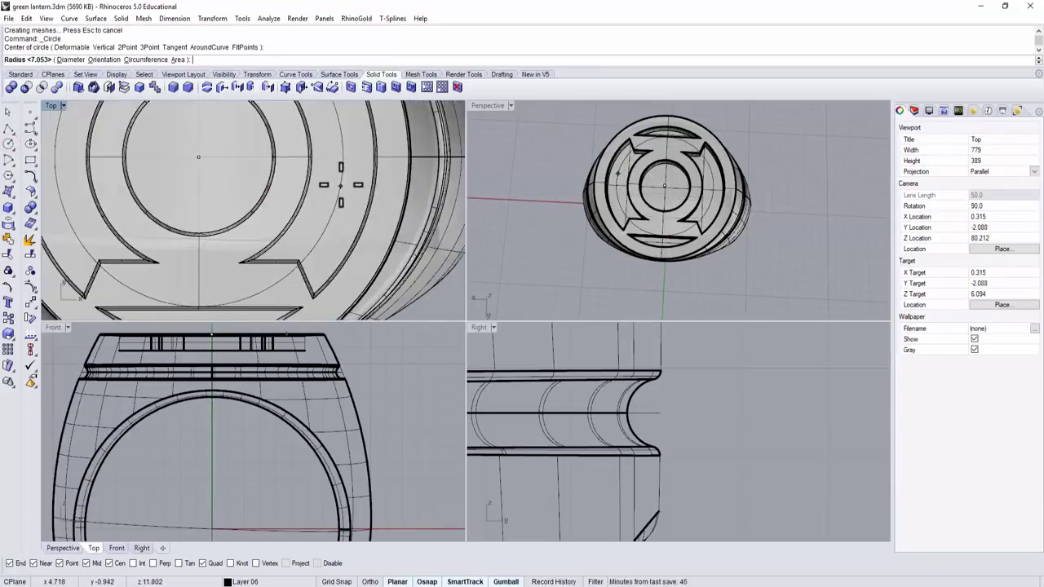
{"action": "scroll", "coordinate": [389, 156], "scroll_direction": "down", "scroll_amount": 5}
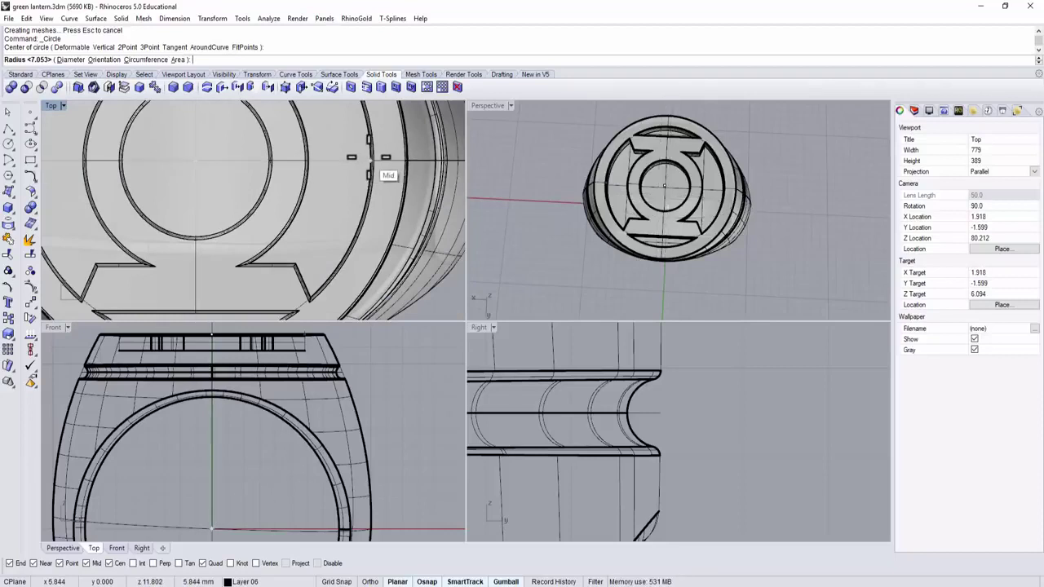
{"action": "key", "text": "F8"}
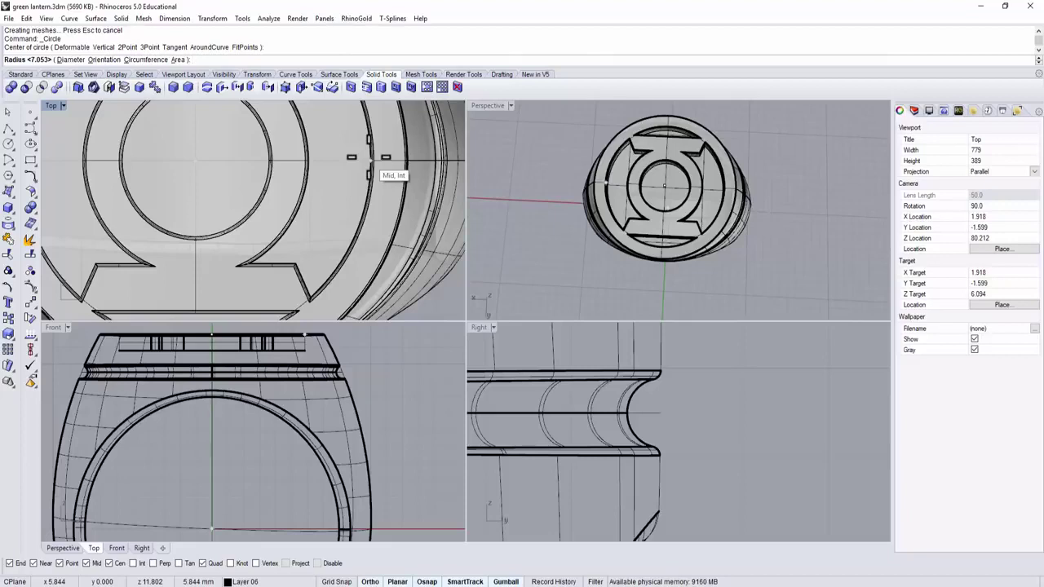
{"action": "key", "text": "Escape"}
Select the circular outline curve of the logo in the Top view and move it away to the empty area beside the ring
{"action": "left_click", "coordinate": [369, 179]}
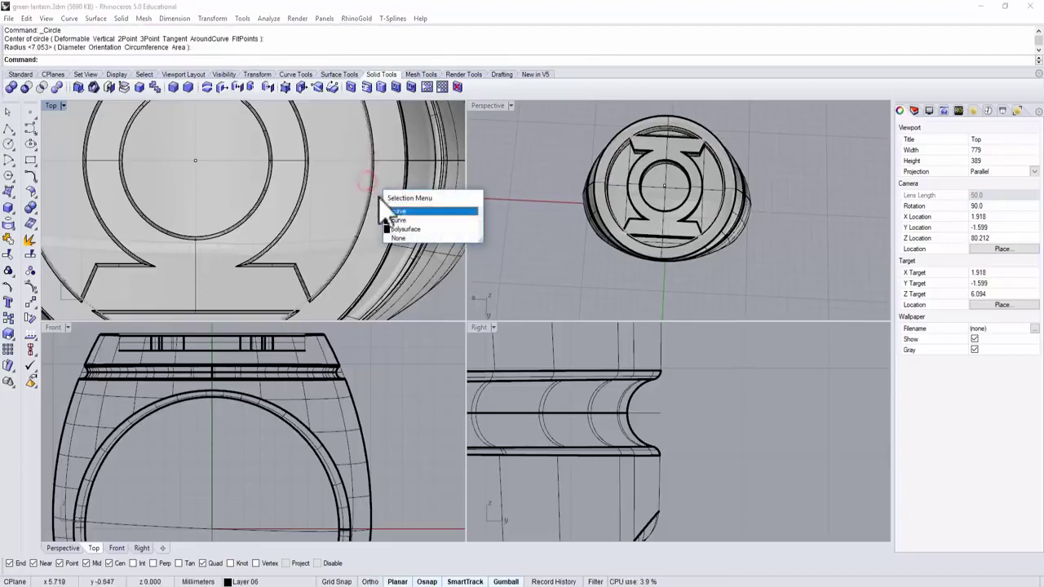
{"action": "left_click", "coordinate": [392, 211]}
{"action": "scroll", "coordinate": [339, 177], "scroll_direction": "down", "scroll_amount": 5}
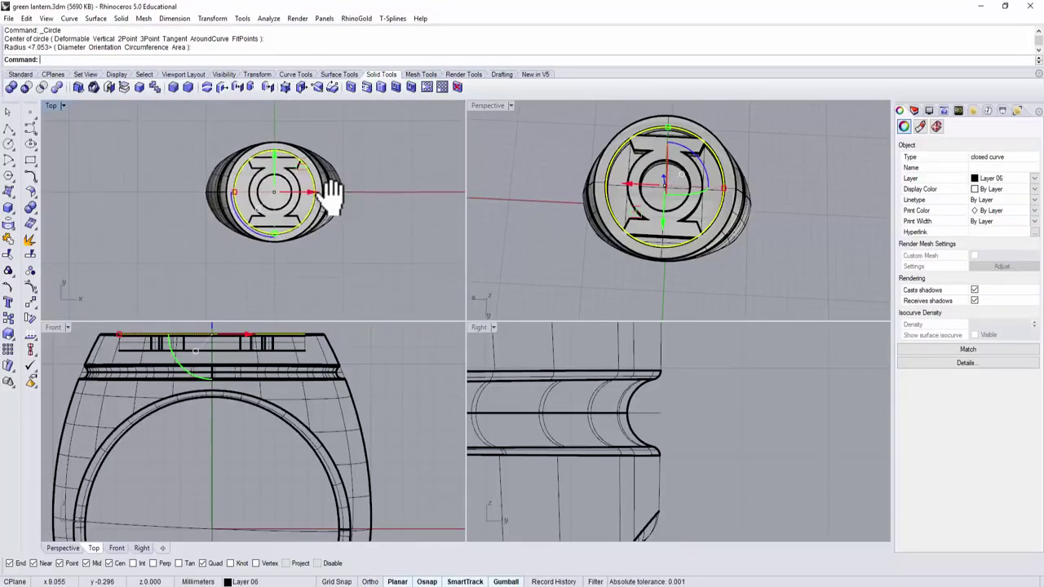
{"action": "right_click_drag", "start_coordinate": [330, 196], "coordinate": [281, 205]}
{"action": "left_click_drag", "start_coordinate": [268, 179], "coordinate": [406, 142]}
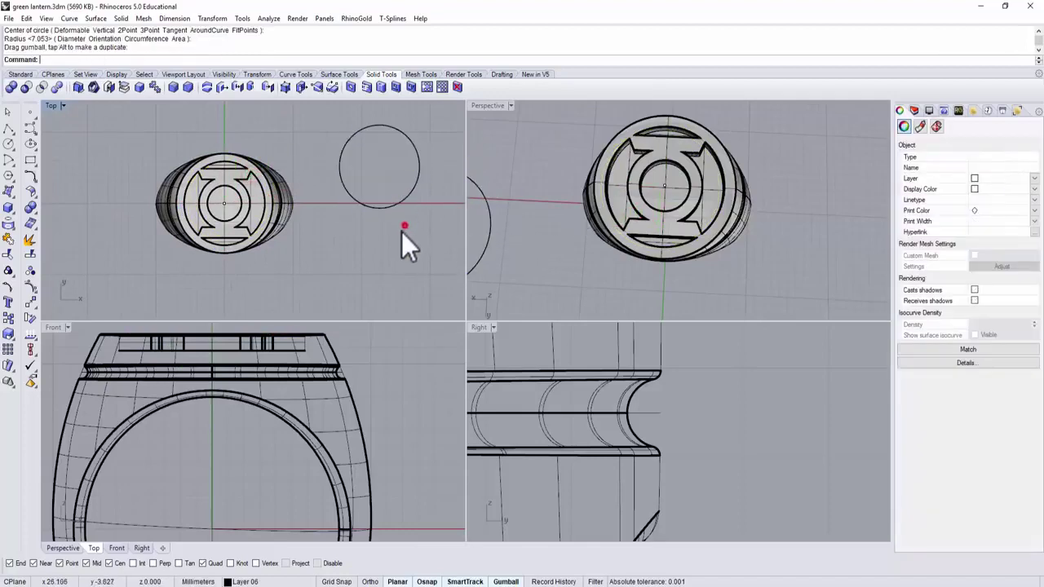
Maximize the Top view and create a sphere 1 mm in diameter just outside the upper-left part of the moved circle
{"action": "key", "text": "Escape"}
{"action": "right_click_drag", "start_coordinate": [401, 231], "coordinate": [359, 192]}
{"action": "scroll", "coordinate": [347, 205], "scroll_direction": "up", "scroll_amount": 2}
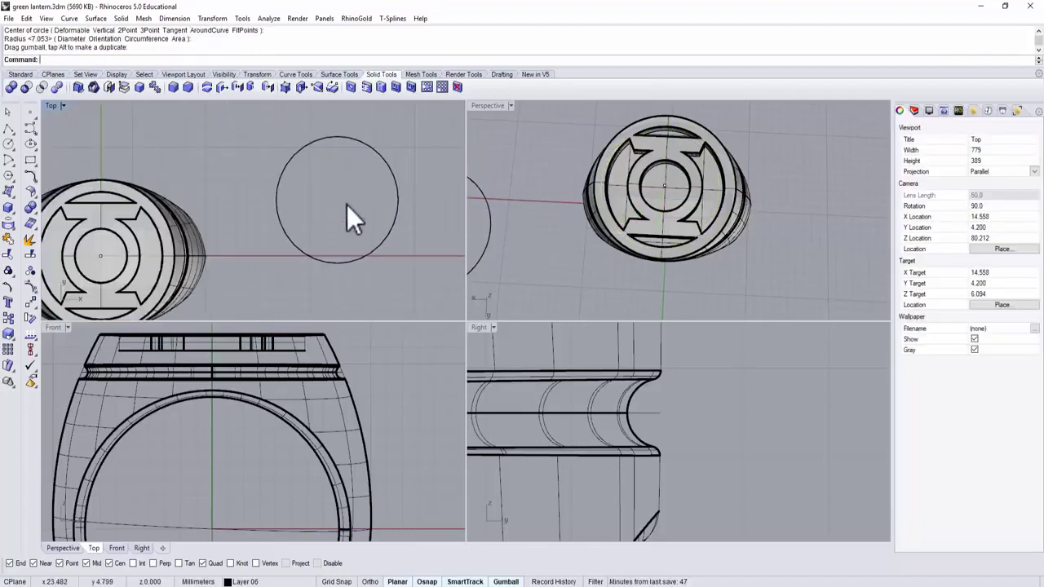
{"action": "double_click", "coordinate": [50, 104]}
{"action": "scroll", "coordinate": [512, 191], "scroll_direction": "down", "scroll_amount": 2}
{"action": "right_click_drag", "start_coordinate": [511, 196], "coordinate": [506, 226]}
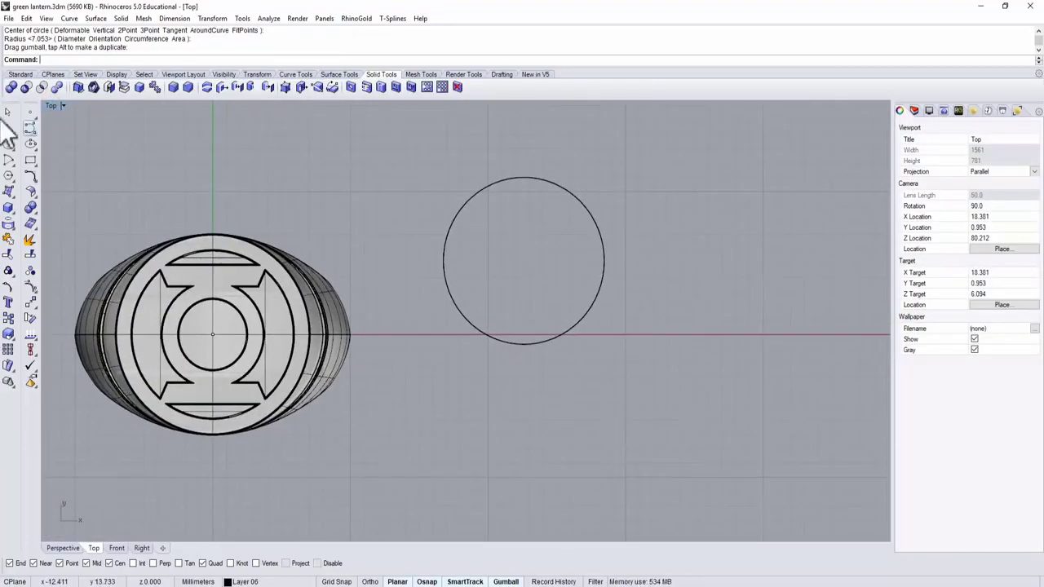
{"action": "left_click", "coordinate": [8, 209]}
{"action": "left_click", "coordinate": [54, 230]}
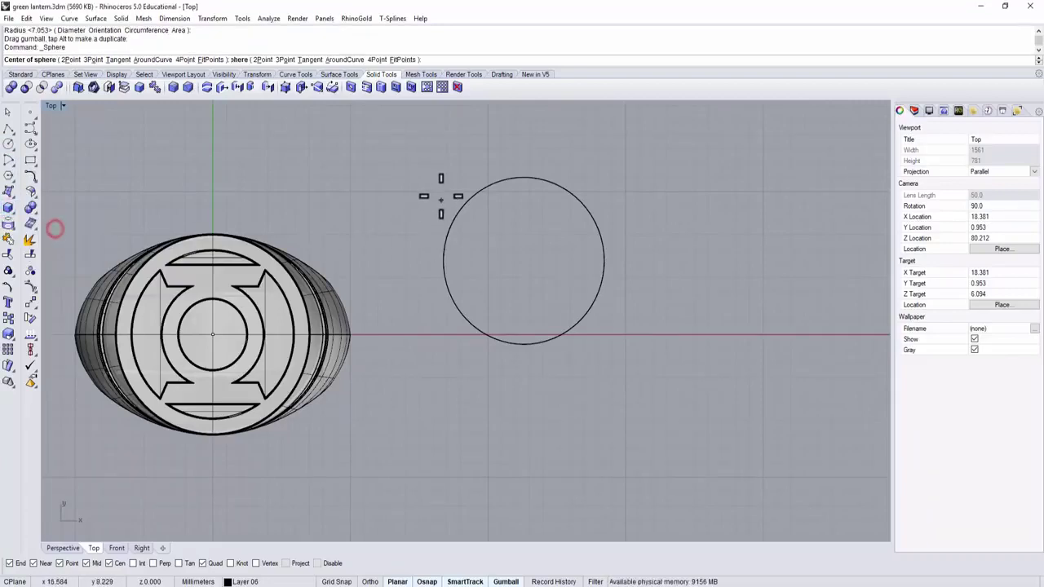
{"action": "left_click", "coordinate": [441, 188]}
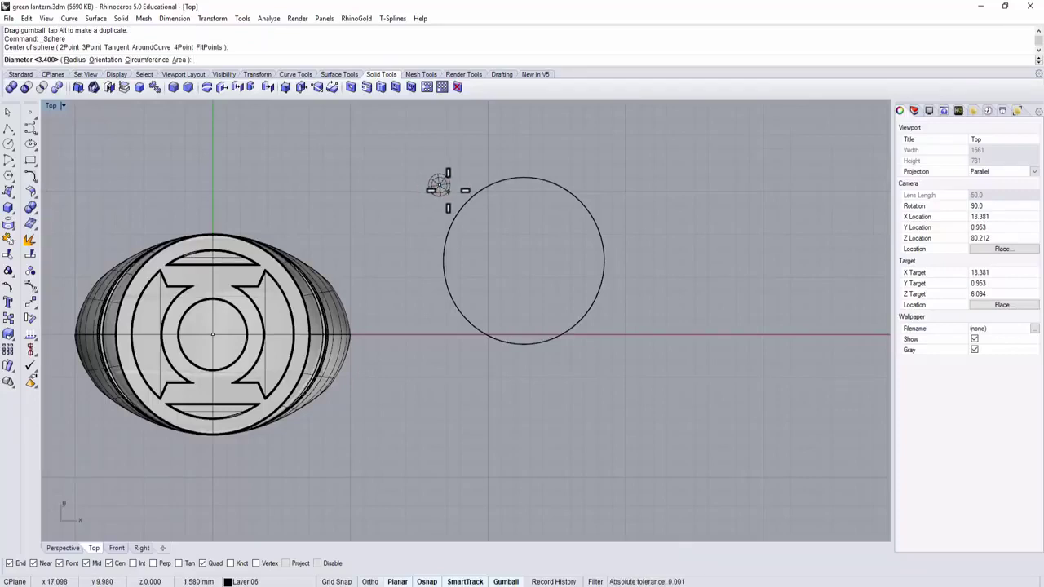
{"action": "type", "text": "1"}
{"action": "key", "text": "Return"}
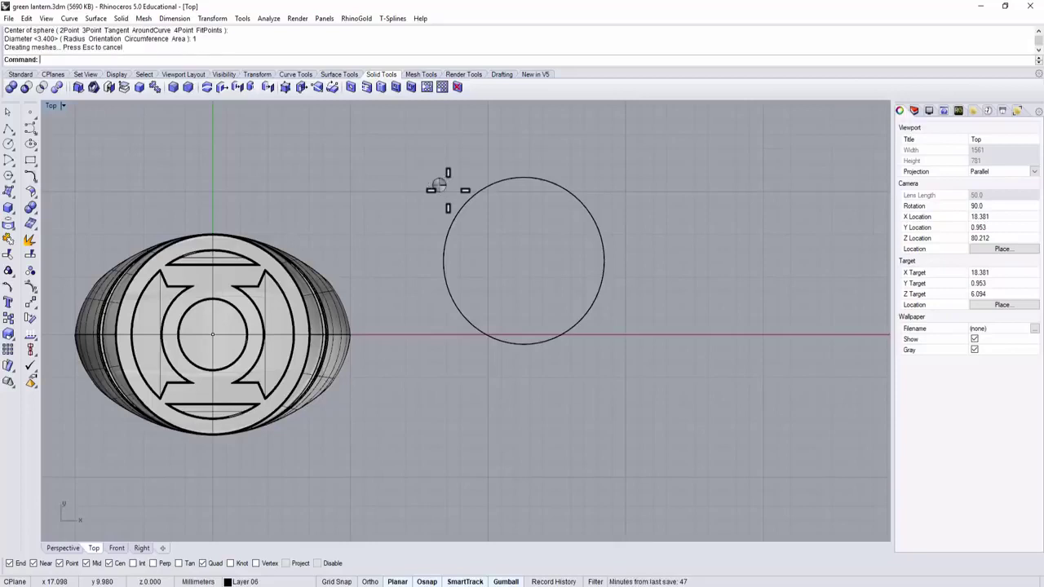
{"action": "scroll", "coordinate": [441, 187], "scroll_direction": "up", "scroll_amount": 3}
{"action": "left_click", "coordinate": [437, 189]}
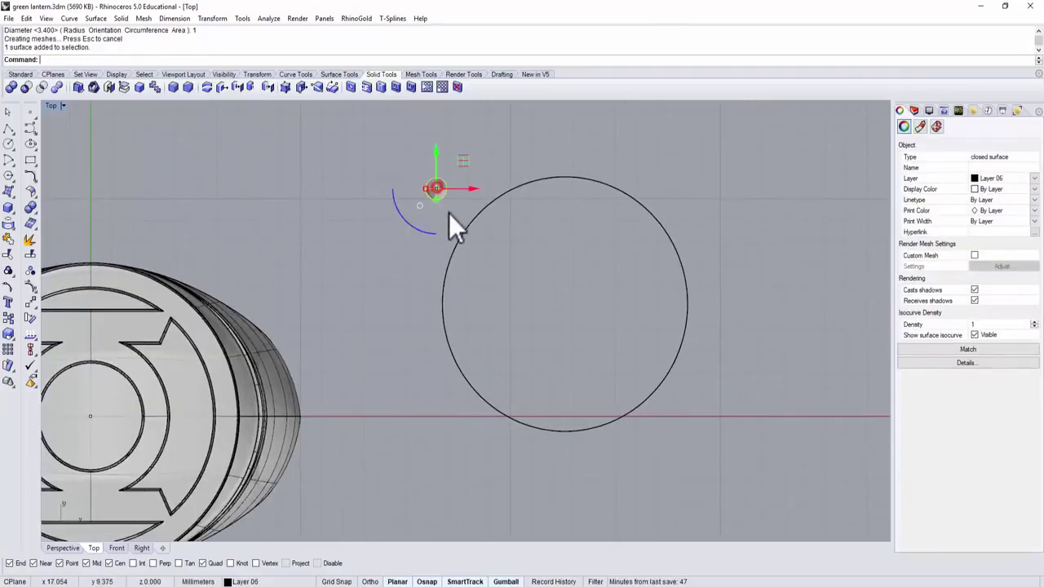
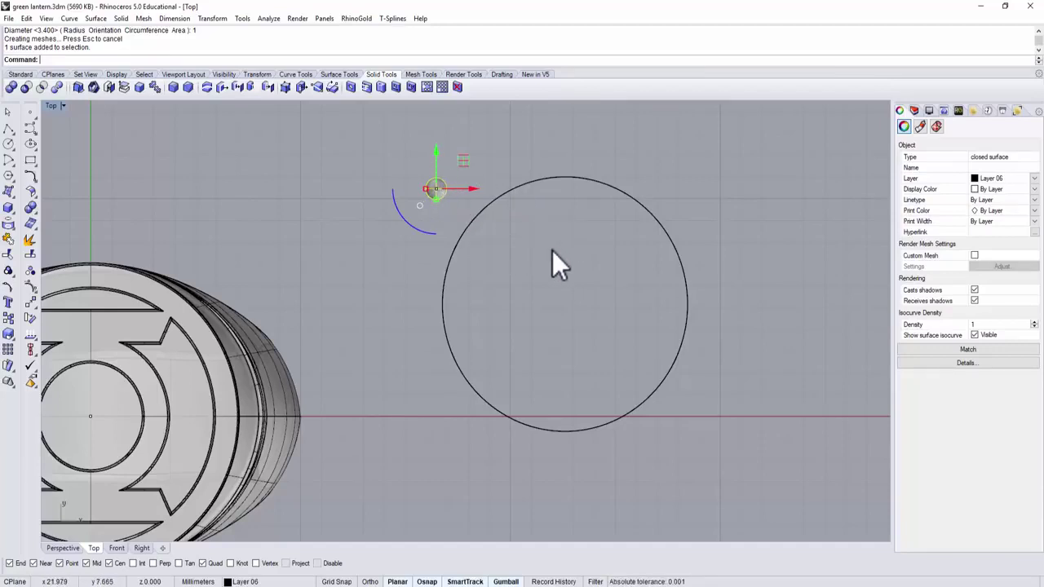
{"action": "left_click_drag", "start_coordinate": [555, 256], "coordinate": [406, 168]}
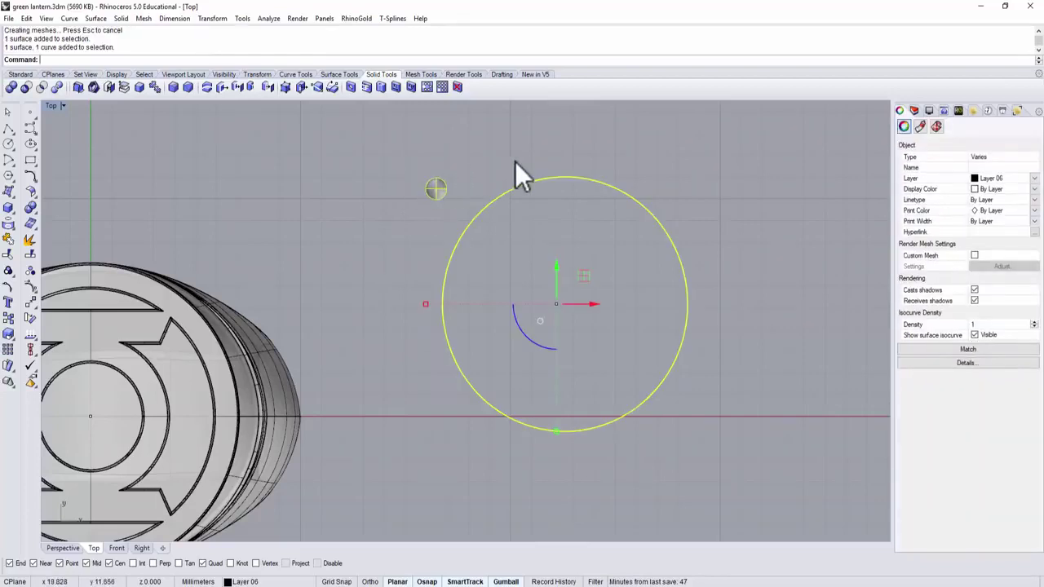
{"action": "right_click_drag", "start_coordinate": [516, 167], "coordinate": [500, 214]}
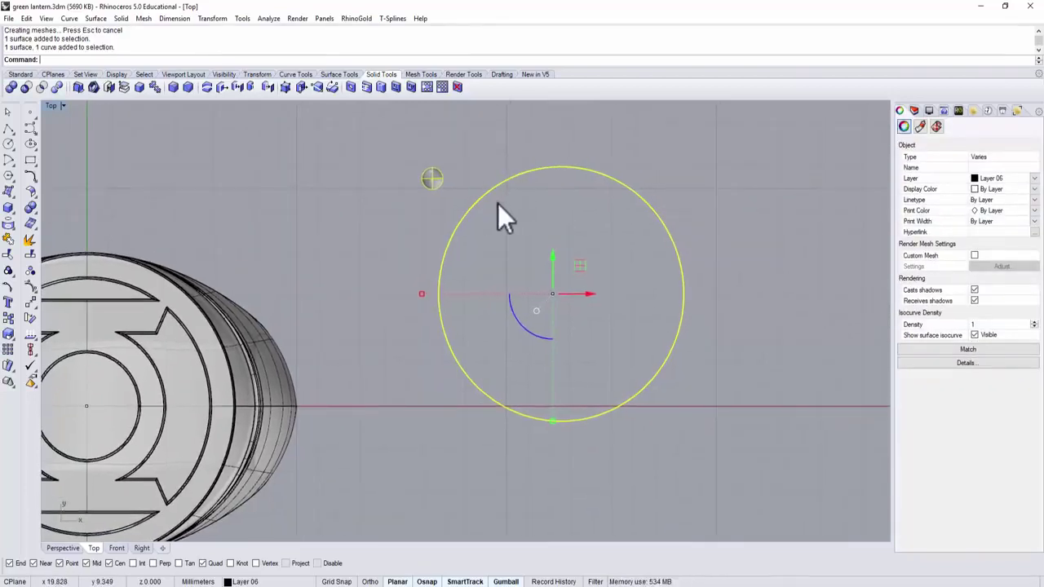
{"action": "left_click", "coordinate": [464, 154]}
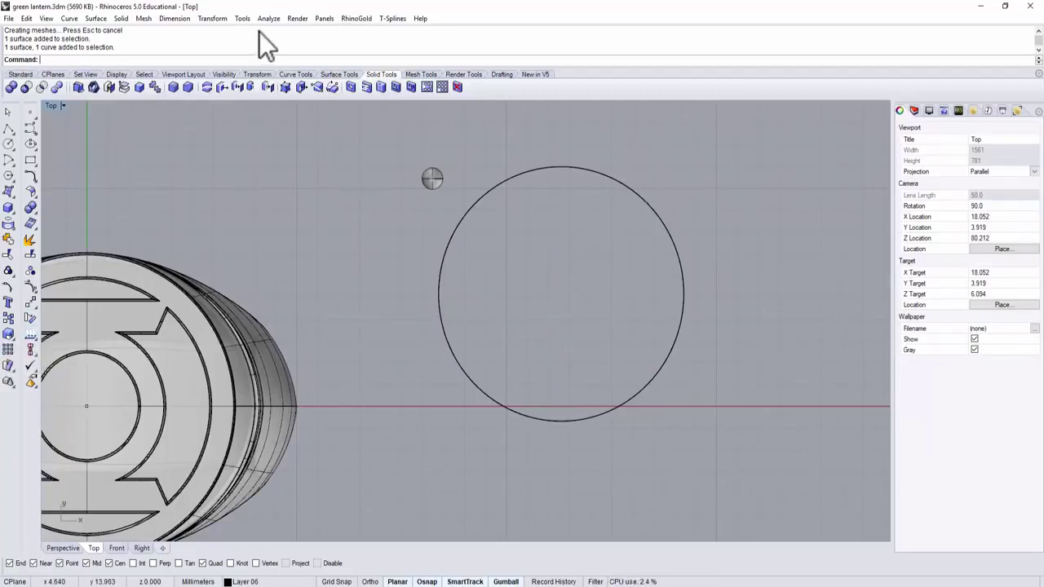
Set up a rectangular array of the sphere with 15 copies in X, 15 in Y and 1 in Z
{"action": "left_click", "coordinate": [212, 18]}
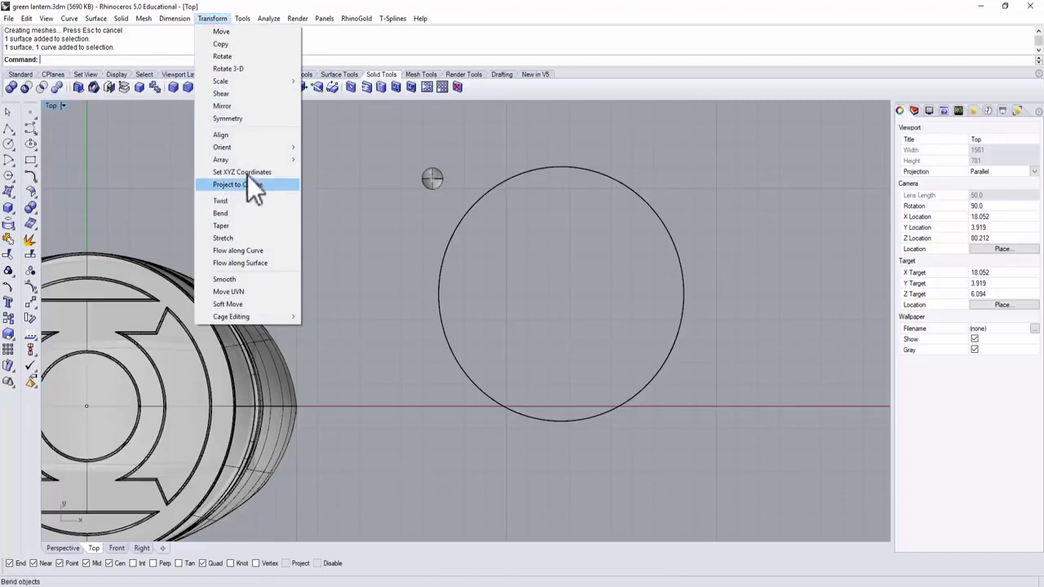
{"action": "mouse_move", "coordinate": [254, 160]}
{"action": "left_click", "coordinate": [354, 162]}
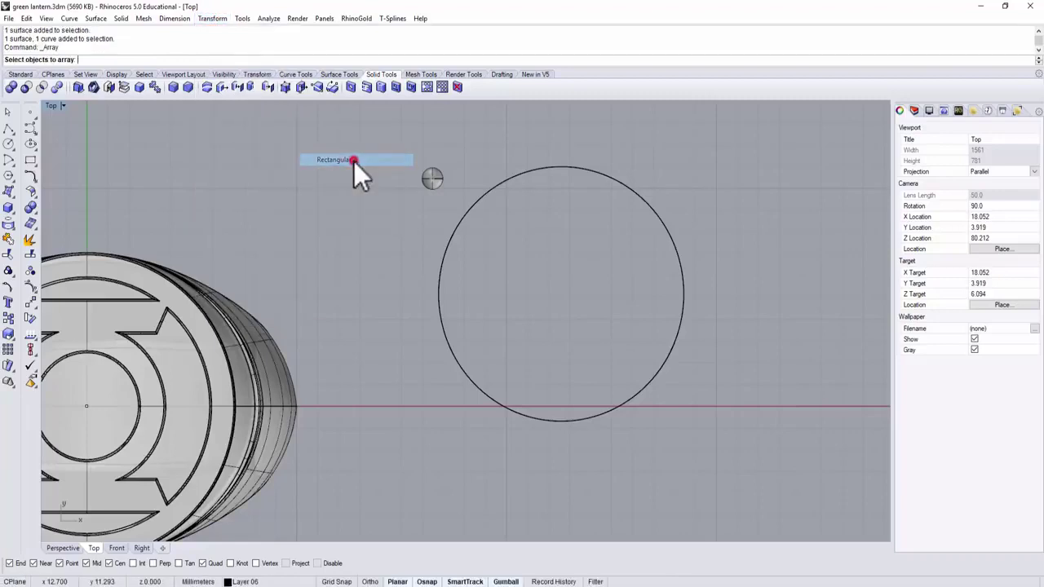
{"action": "left_click", "coordinate": [433, 179]}
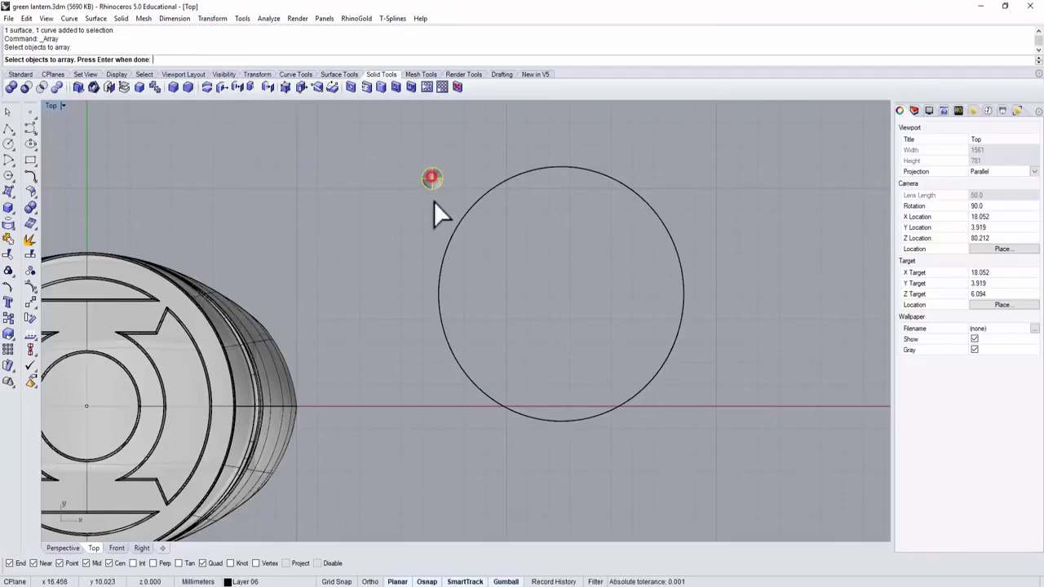
{"action": "key", "text": "Return"}
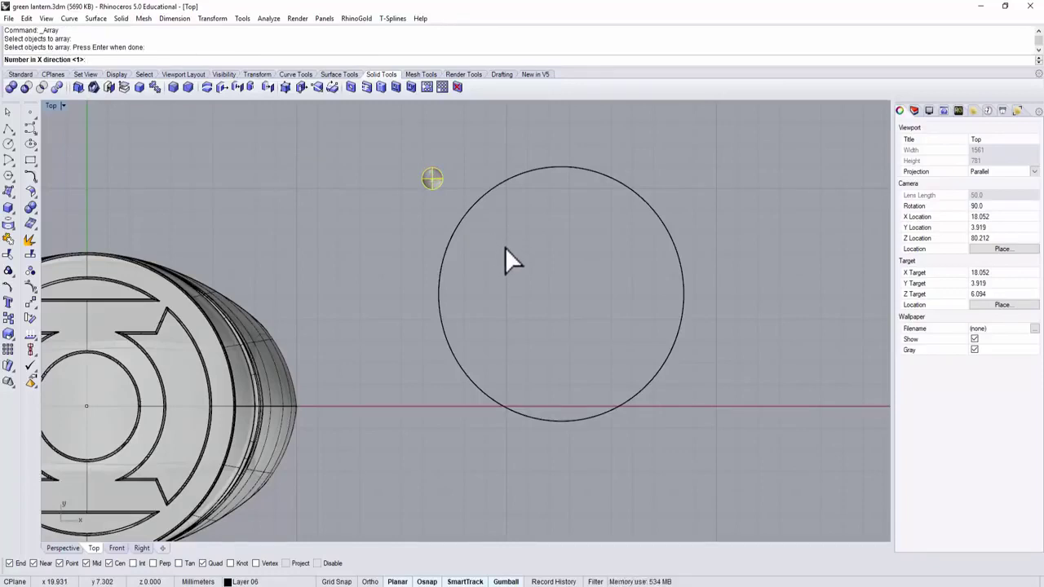
{"action": "key", "text": "Return"}
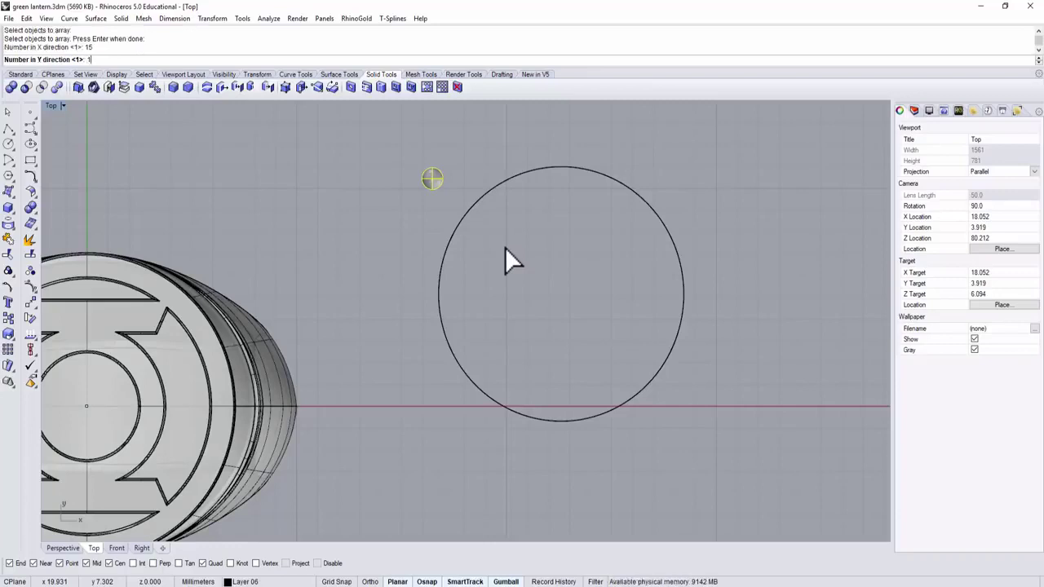
{"action": "key", "text": "Return"}
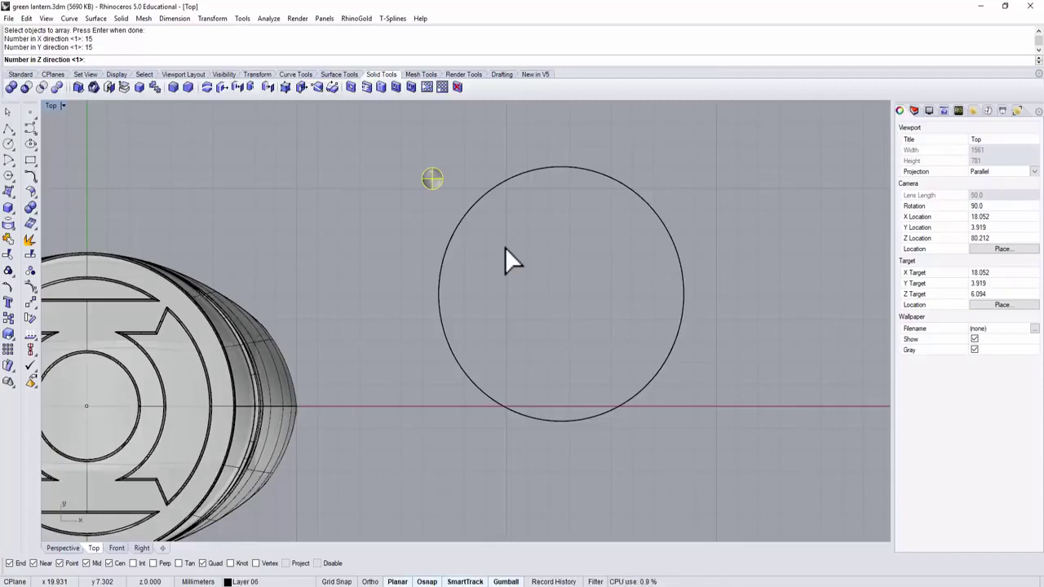
{"action": "key", "text": "Return"}
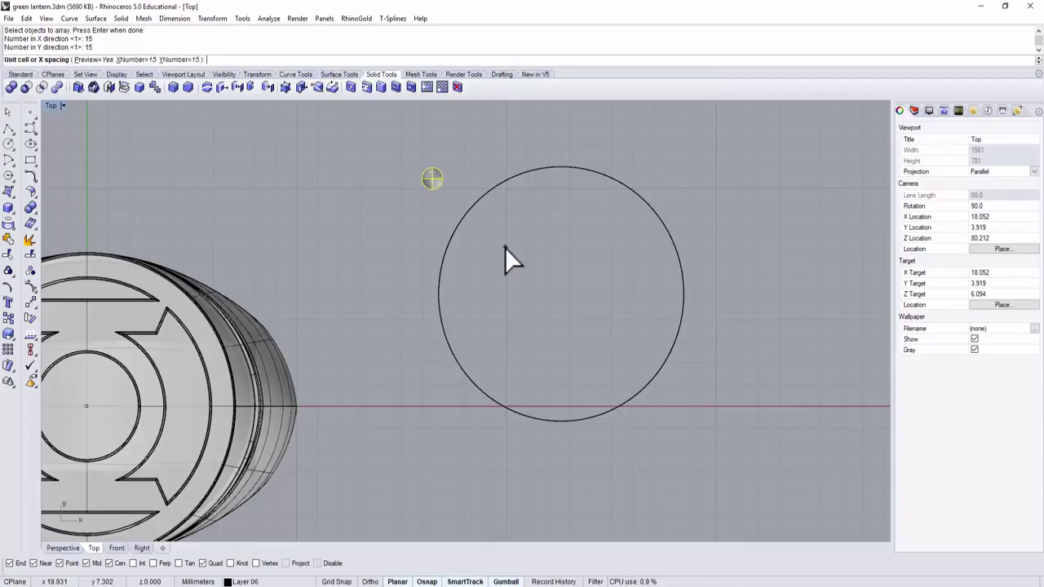
Space the array from the sphere's center at about 1.26 mm in X and -1.12 mm in Y, and accept it
{"action": "left_click", "coordinate": [432, 178]}
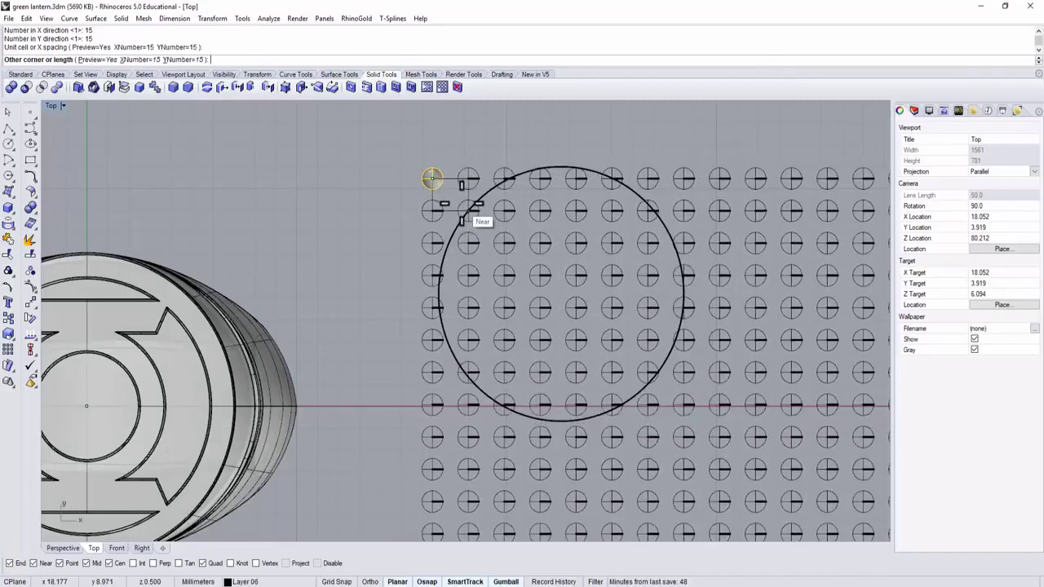
{"action": "scroll", "coordinate": [461, 203], "scroll_direction": "up", "scroll_amount": 3}
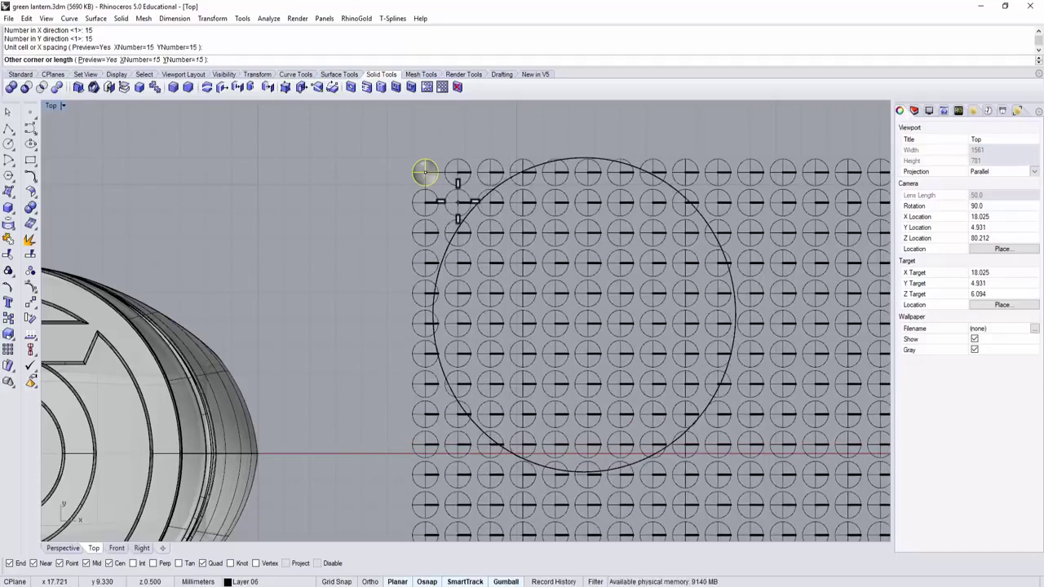
{"action": "left_click", "coordinate": [458, 199]}
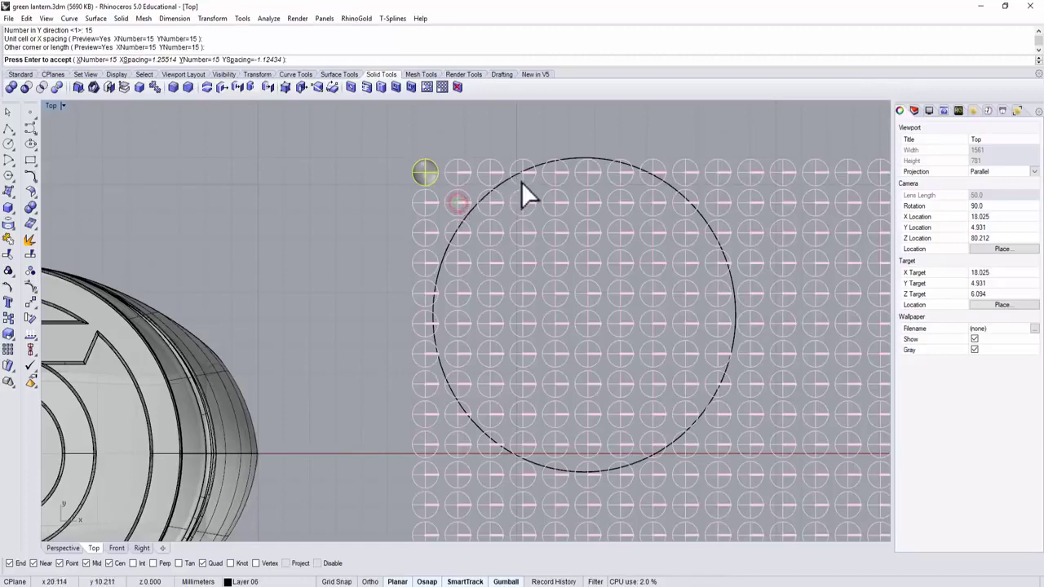
{"action": "scroll", "coordinate": [521, 195], "scroll_direction": "down", "scroll_amount": 3}
{"action": "right_click_drag", "start_coordinate": [504, 199], "coordinate": [488, 200]}
{"action": "key", "text": "Return"}
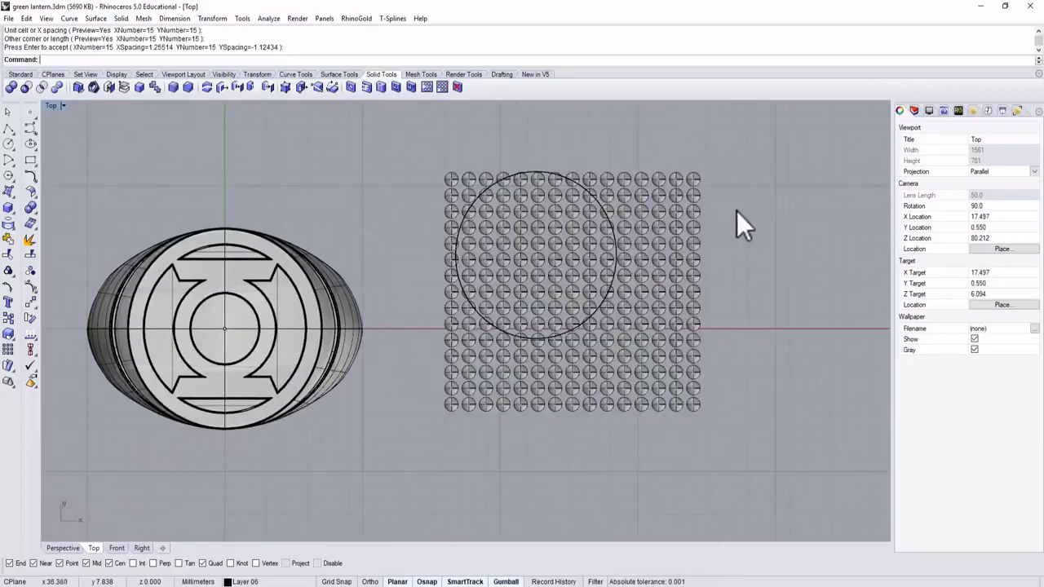
Delete the surplus spheres beyond the circle: the five rightmost columns and the four bottom rows of the grid
{"action": "left_click_drag", "start_coordinate": [730, 351], "coordinate": [678, 244]}
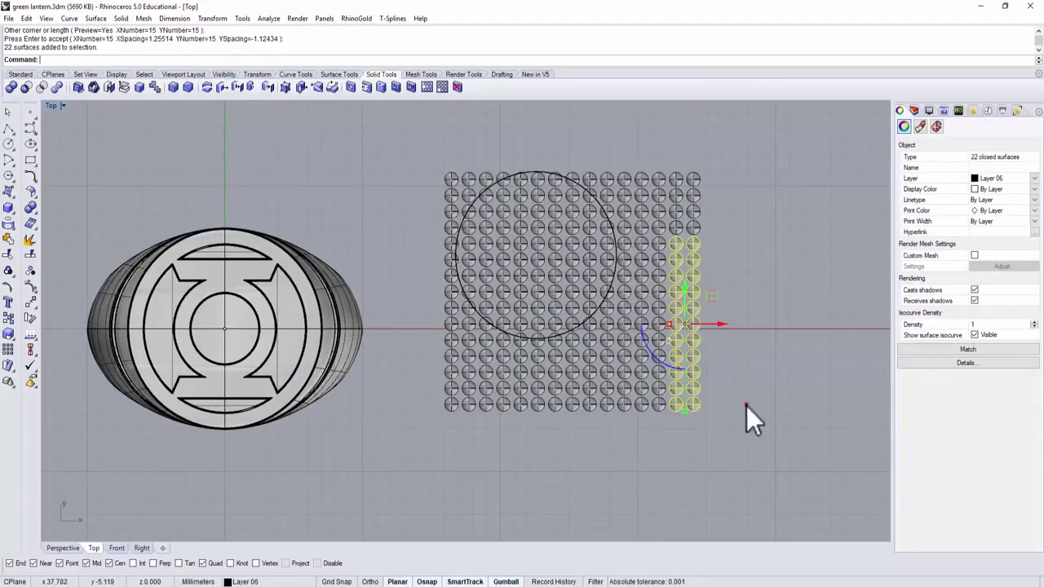
{"action": "left_click", "coordinate": [747, 405]}
{"action": "left_click_drag", "start_coordinate": [758, 447], "coordinate": [625, 162]}
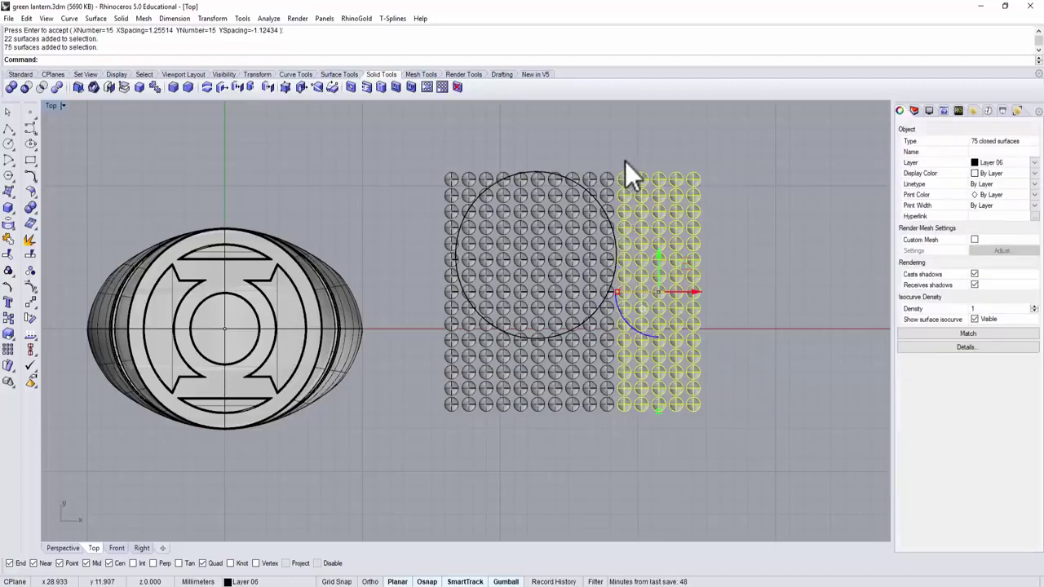
{"action": "key", "text": "Delete"}
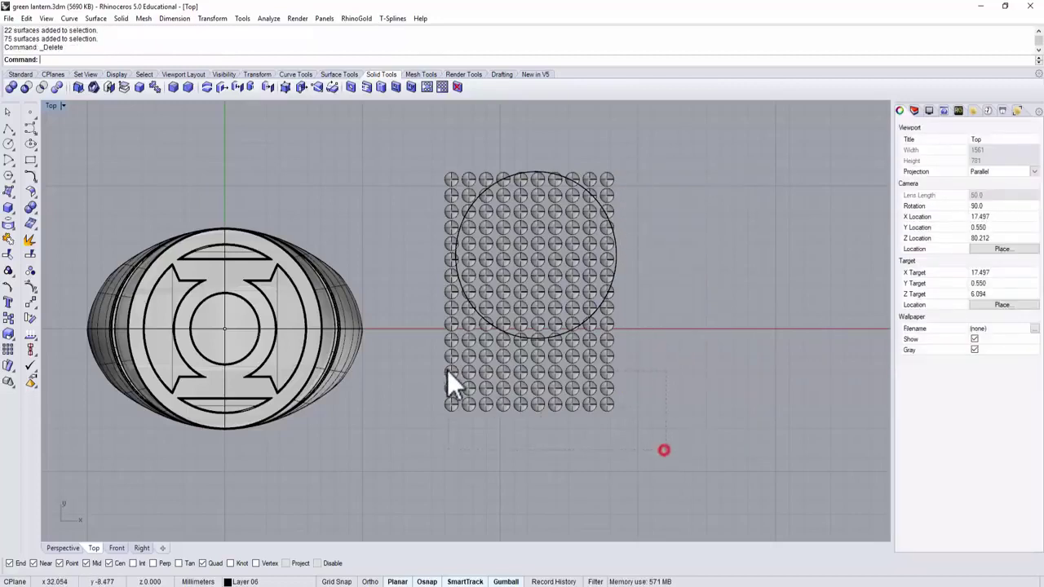
{"action": "left_click_drag", "start_coordinate": [438, 353], "coordinate": [438, 353]}
{"action": "key", "text": "Delete"}
Group all the remaining spheres, leaving the circle out of the group
{"action": "scroll", "coordinate": [605, 346], "scroll_direction": "up", "scroll_amount": 1}
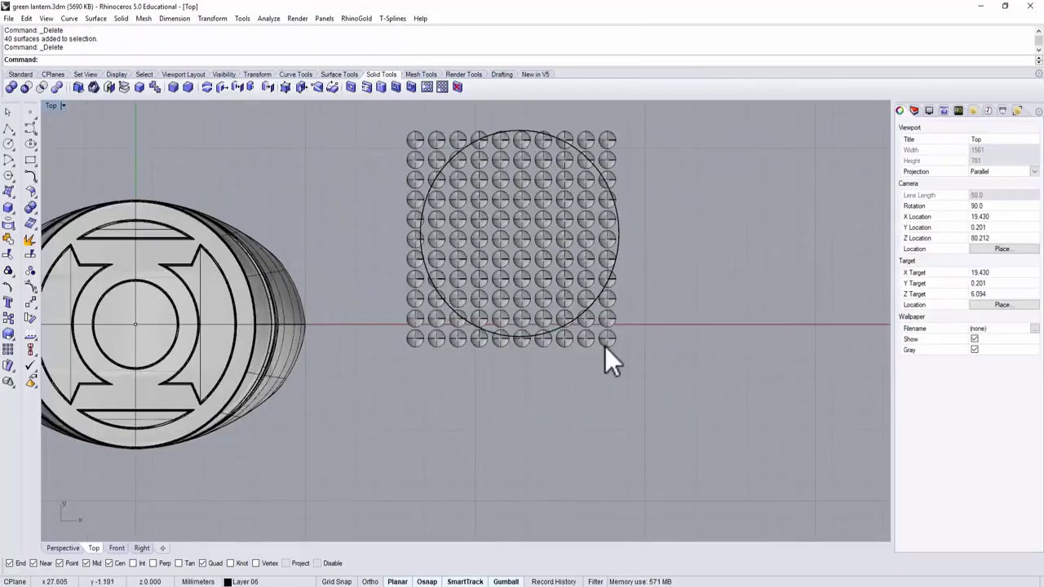
{"action": "right_click_drag", "start_coordinate": [604, 346], "coordinate": [646, 380]}
{"action": "left_click_drag", "start_coordinate": [371, 106], "coordinate": [739, 397]}
{"action": "left_click", "coordinate": [628, 192], "text": "ctrl"}
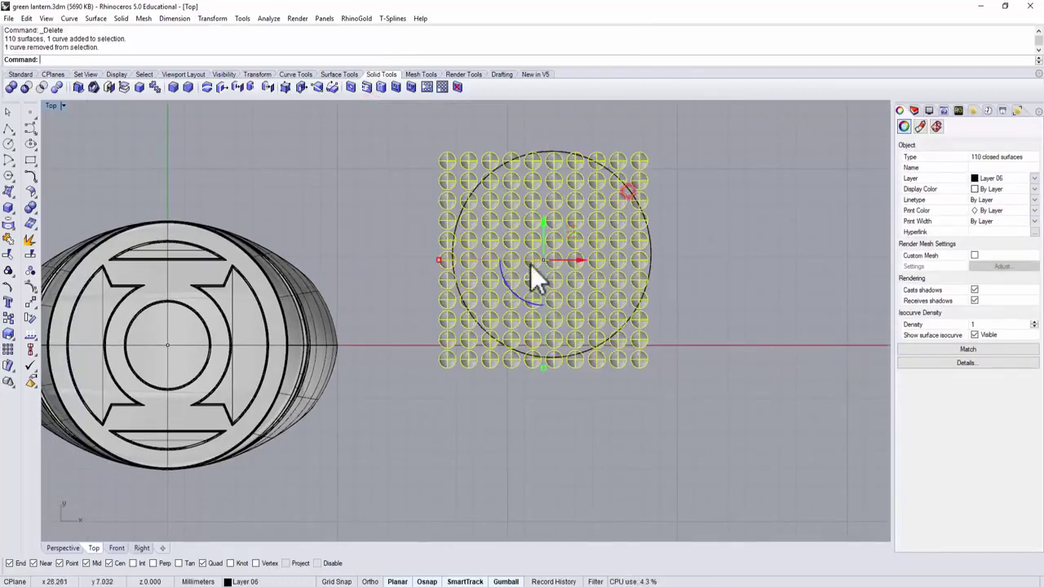
{"action": "left_click", "coordinate": [8, 271]}
Select the sphere group together with the circle and align them concentrically
{"action": "left_click", "coordinate": [707, 371]}
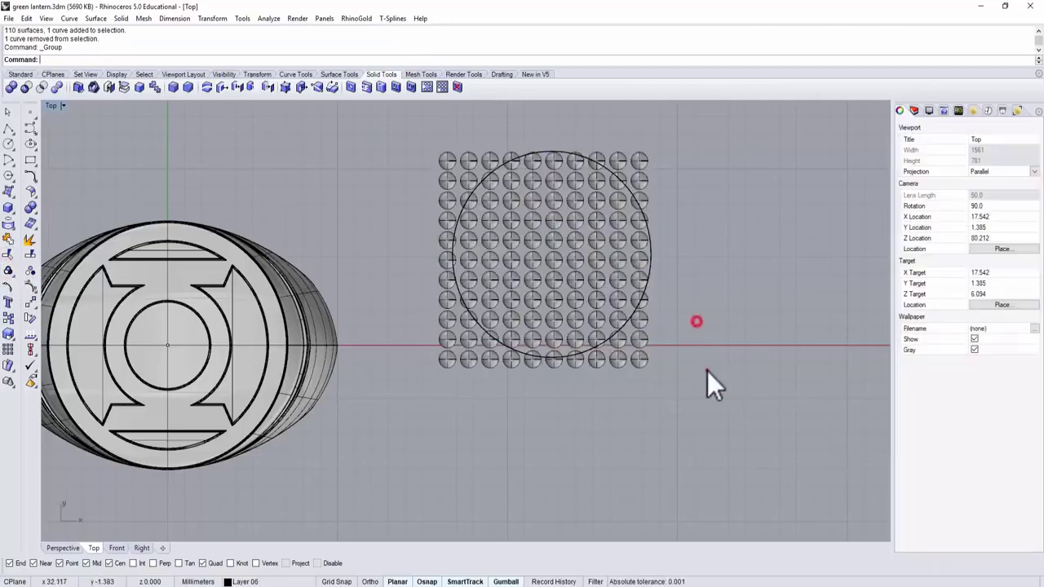
{"action": "left_click", "coordinate": [30, 349]}
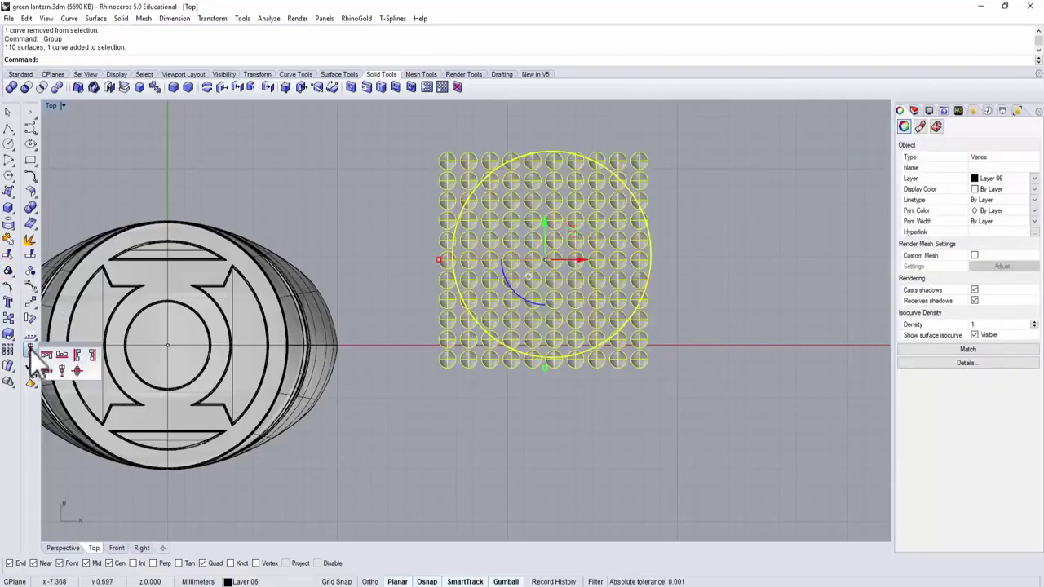
{"action": "left_click", "coordinate": [76, 372]}
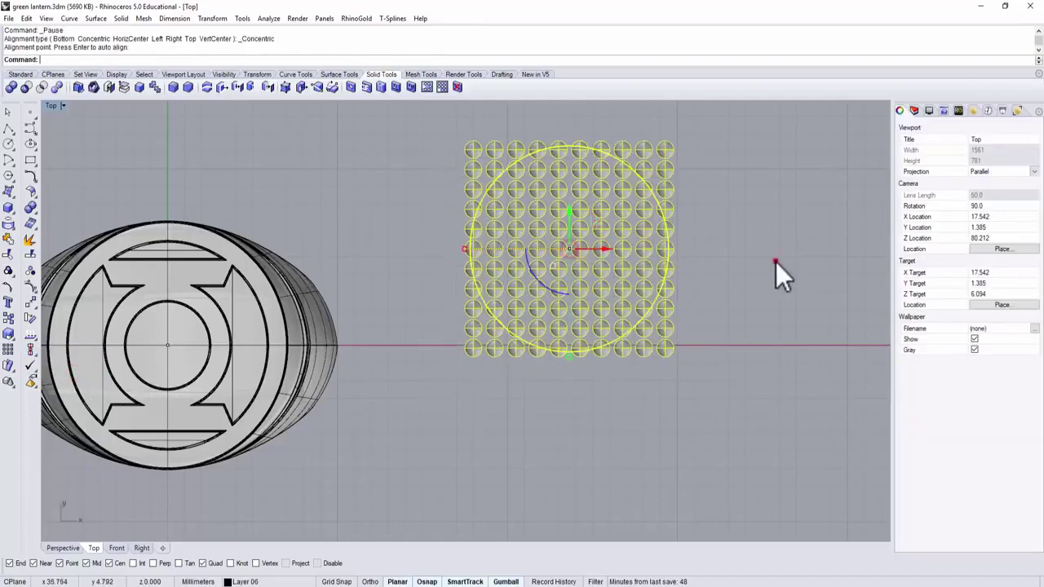
{"action": "right_click_drag", "start_coordinate": [776, 261], "coordinate": [715, 295]}
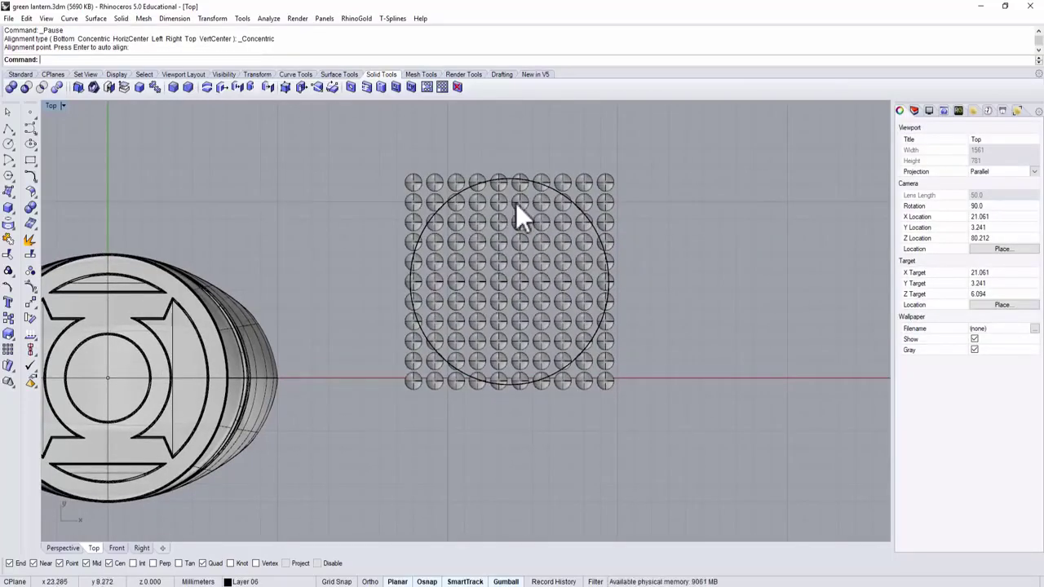
Ungroup the aligned spheres so they can be edited individually
{"action": "right_click_drag", "start_coordinate": [515, 203], "coordinate": [509, 196]}
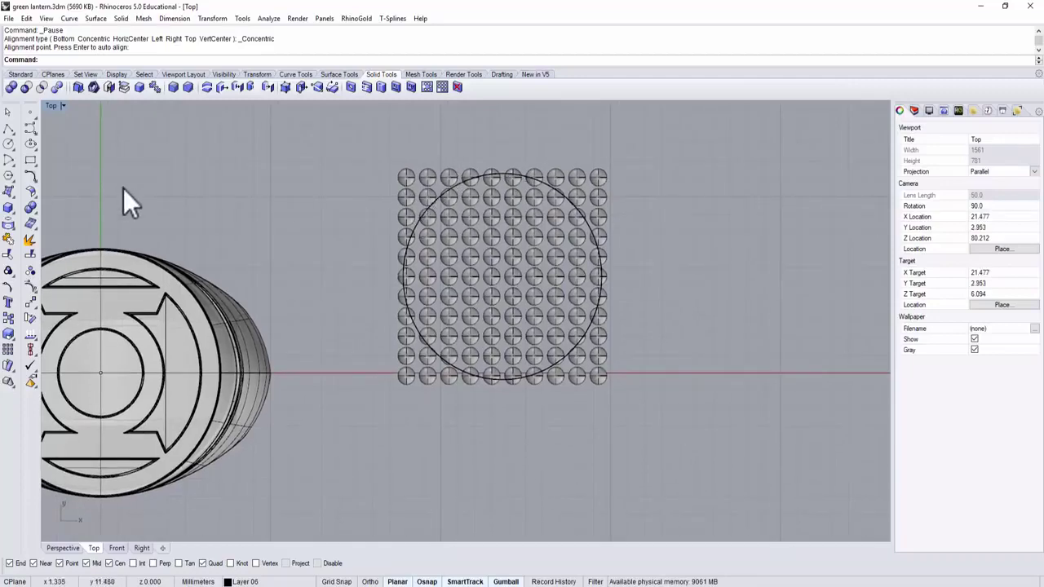
{"action": "left_click", "coordinate": [397, 182]}
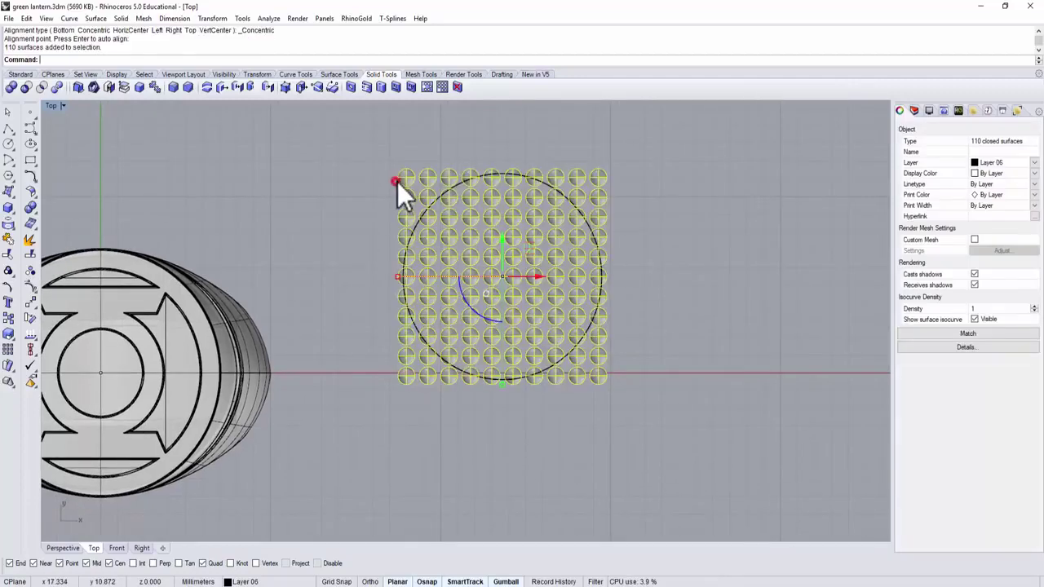
{"action": "left_click", "coordinate": [31, 272]}
{"action": "left_click", "coordinate": [336, 179]}
Delete the six spheres lying outside the circle at the upper-left corner of the sphere grid
{"action": "scroll", "coordinate": [411, 173], "scroll_direction": "up", "scroll_amount": 3}
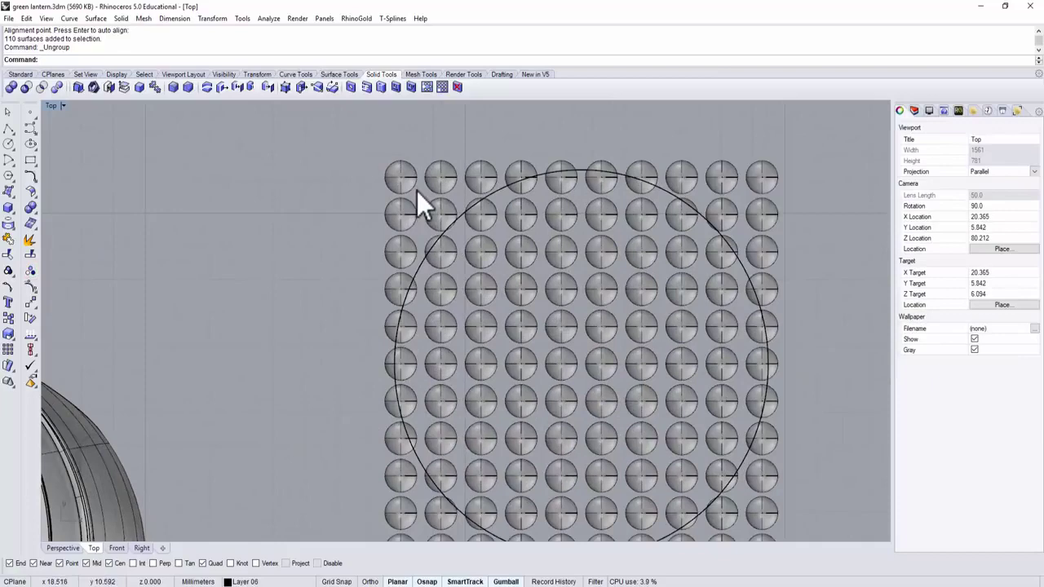
{"action": "left_click", "coordinate": [400, 241]}
{"action": "key", "text": "Delete"}
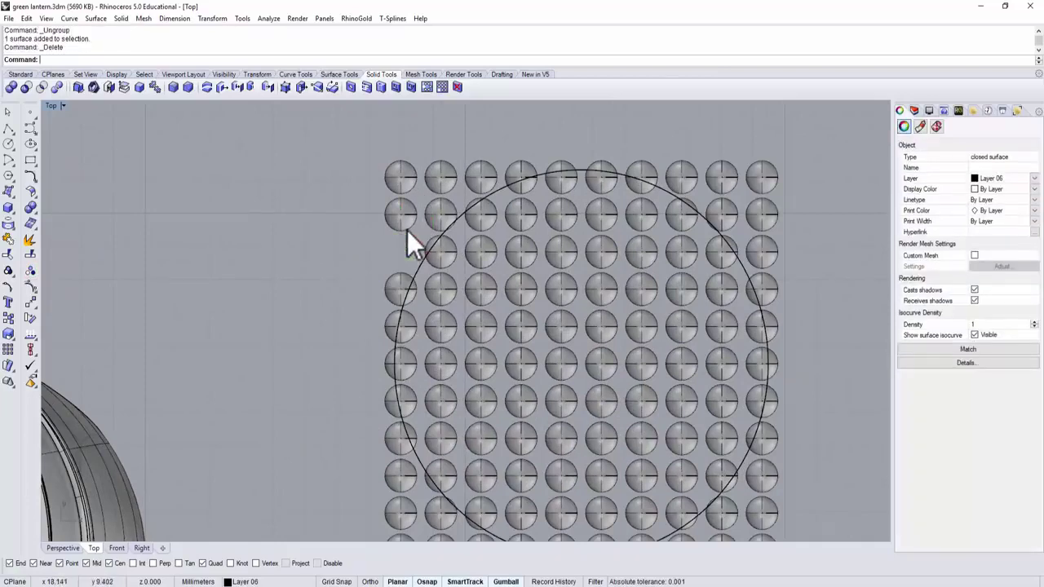
{"action": "left_click", "coordinate": [408, 218]}
{"action": "key", "text": "Delete"}
{"action": "left_click", "coordinate": [437, 212]}
{"action": "key", "text": "Delete"}
{"action": "left_click", "coordinate": [467, 174]}
{"action": "key", "text": "Delete"}
{"action": "left_click", "coordinate": [419, 175]}
{"action": "key", "text": "Delete"}
{"action": "left_click", "coordinate": [399, 177]}
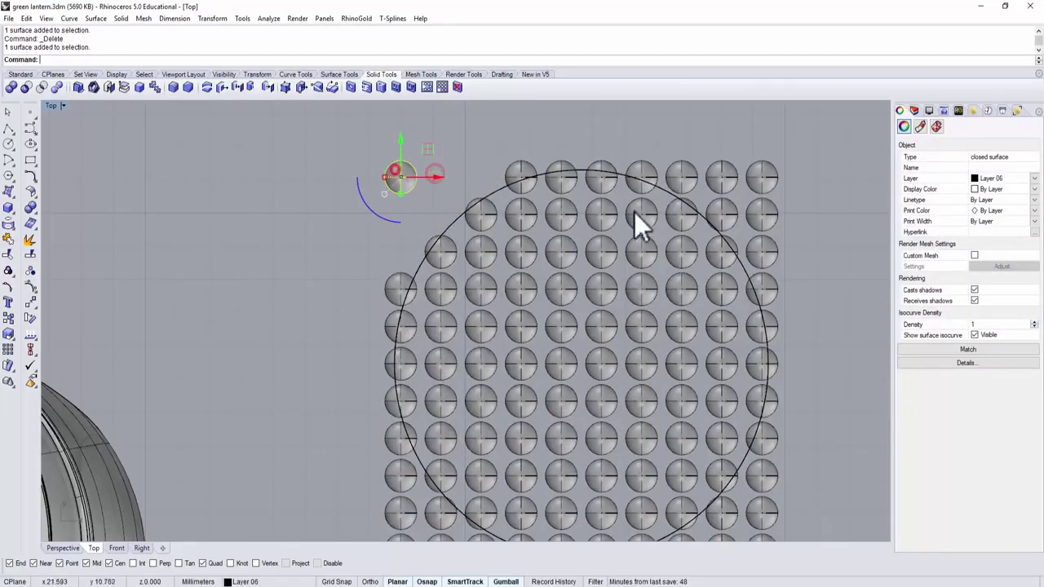
{"action": "key", "text": "Delete"}
Delete the six spheres lying outside the circle at the upper-right corner of the sphere grid
{"action": "right_click_drag", "start_coordinate": [732, 204], "coordinate": [643, 183]}
{"action": "left_click", "coordinate": [618, 173]}
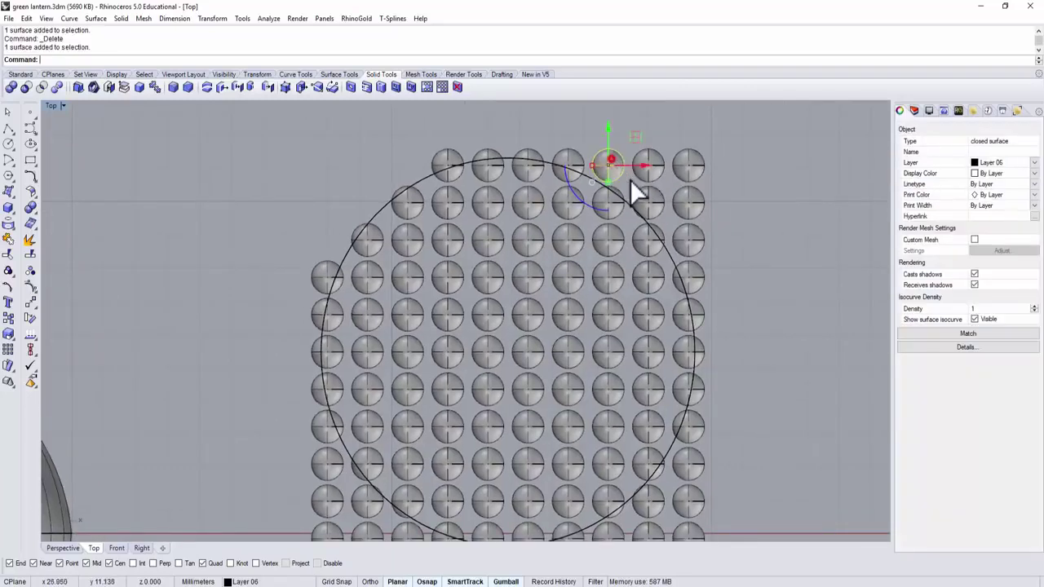
{"action": "key", "text": "Delete"}
{"action": "left_click", "coordinate": [651, 186]}
{"action": "key", "text": "Delete"}
{"action": "left_click", "coordinate": [655, 168]}
{"action": "key", "text": "Delete"}
{"action": "left_click", "coordinate": [693, 171]}
{"action": "key", "text": "Delete"}
{"action": "left_click", "coordinate": [693, 207]}
{"action": "key", "text": "Delete"}
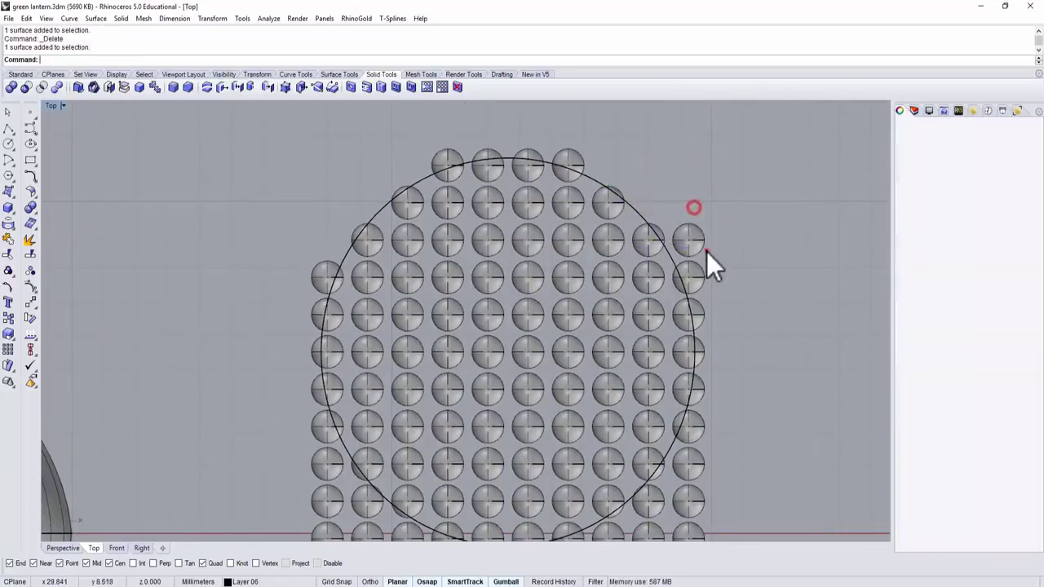
{"action": "left_click", "coordinate": [705, 251]}
{"action": "key", "text": "Delete"}
Delete the spheres lying outside the circle at the lower-right corner of the sphere grid
{"action": "right_click_drag", "start_coordinate": [718, 388], "coordinate": [736, 210]}
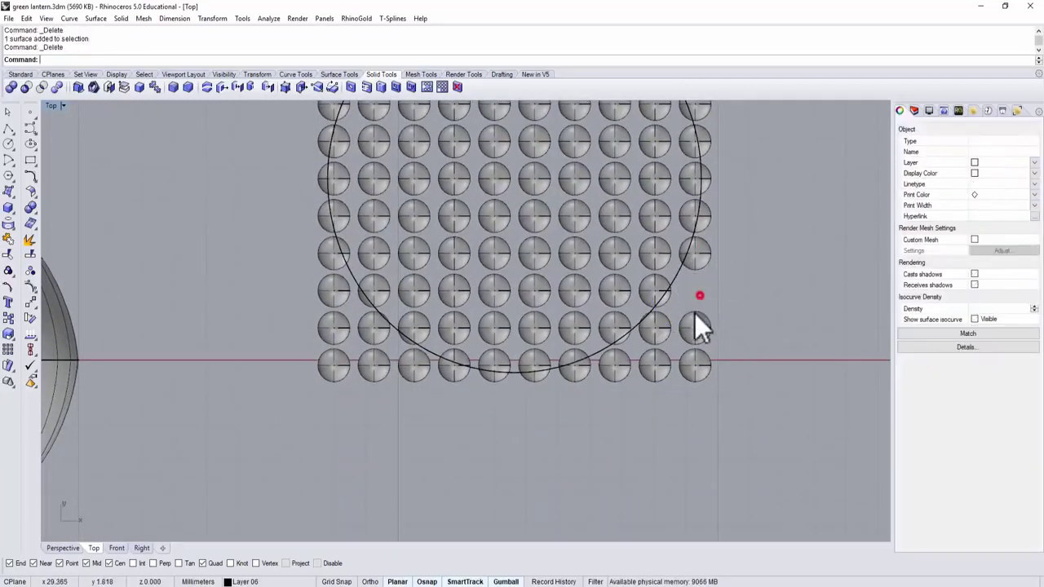
{"action": "left_click", "coordinate": [691, 360]}
{"action": "key", "text": "Delete"}
{"action": "left_click", "coordinate": [664, 364]}
{"action": "key", "text": "Delete"}
{"action": "left_click", "coordinate": [661, 337]}
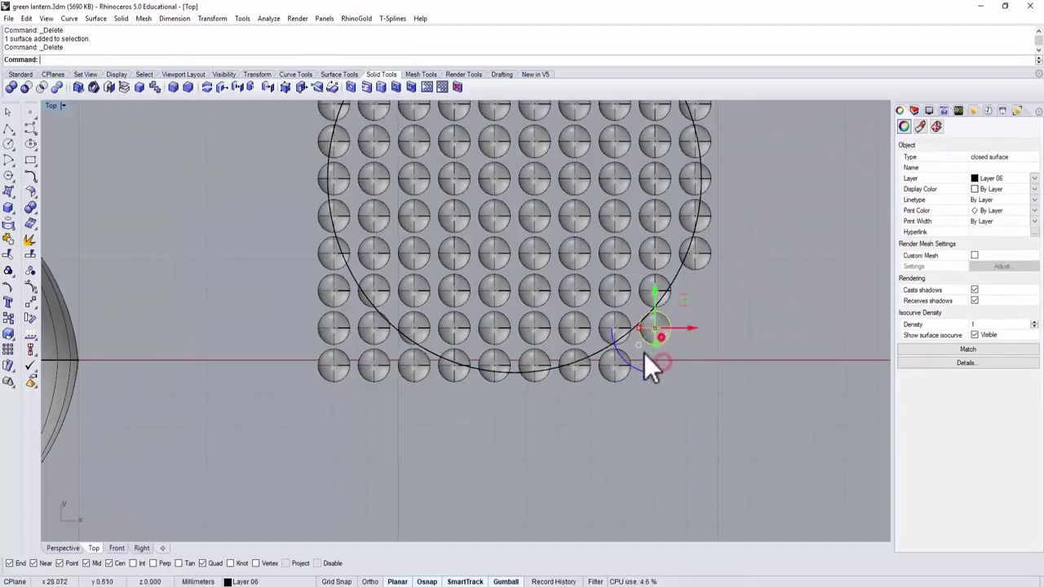
{"action": "key", "text": "Delete"}
{"action": "left_click", "coordinate": [620, 368]}
{"action": "key", "text": "Delete"}
Delete the six spheres lying outside the circle at the lower-left corner of the sphere grid
{"action": "left_click", "coordinate": [411, 381]}
{"action": "key", "text": "Delete"}
{"action": "left_click", "coordinate": [369, 372]}
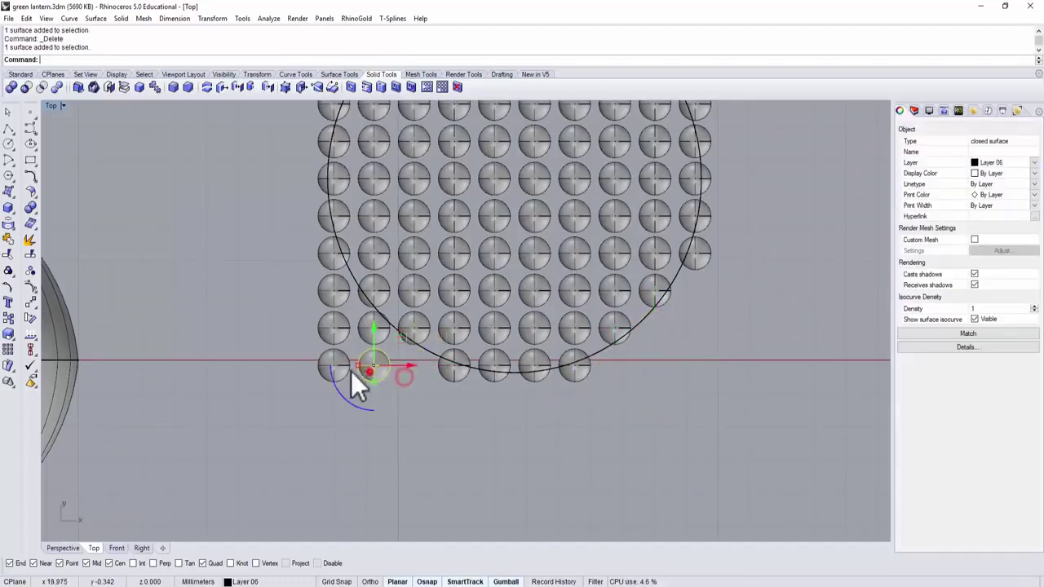
{"action": "key", "text": "Delete"}
{"action": "left_click", "coordinate": [319, 358]}
{"action": "key", "text": "Delete"}
{"action": "left_click", "coordinate": [367, 335]}
{"action": "key", "text": "Delete"}
{"action": "left_click", "coordinate": [336, 331]}
{"action": "key", "text": "Delete"}
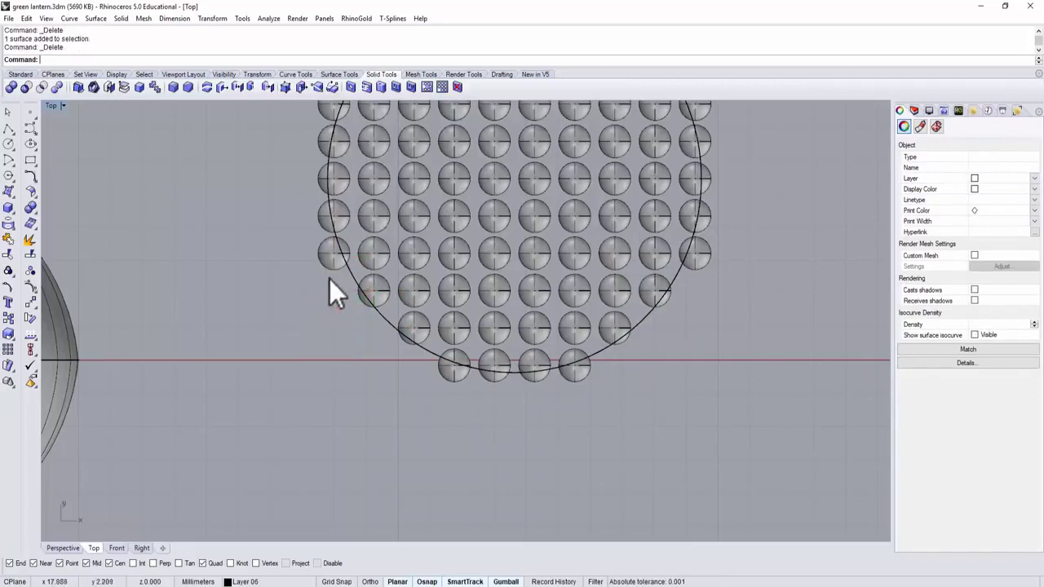
{"action": "left_click", "coordinate": [335, 292]}
{"action": "key", "text": "Delete"}
{"action": "scroll", "coordinate": [322, 285], "scroll_direction": "down", "scroll_amount": 4}
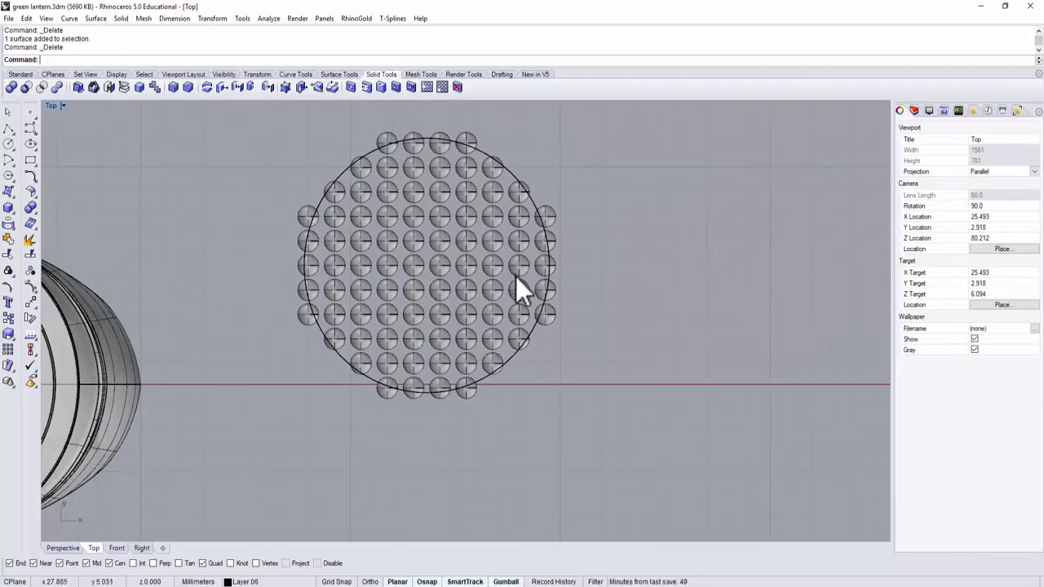
{"action": "key", "text": "Up"}
{"action": "key", "text": "Up"}
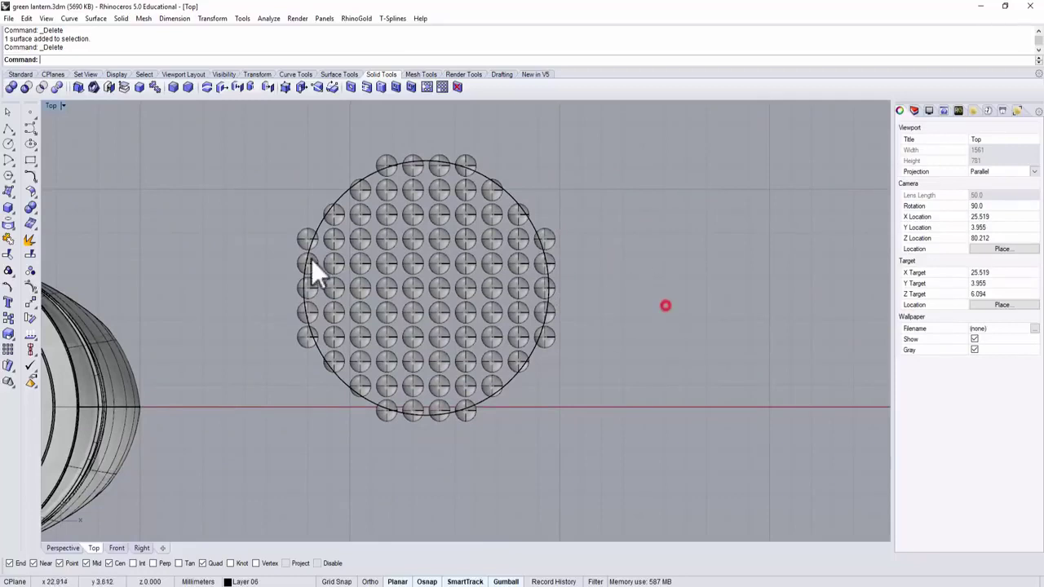
Select all the remaining spheres together with the circle and group them
{"action": "left_click_drag", "start_coordinate": [245, 120], "coordinate": [588, 437]}
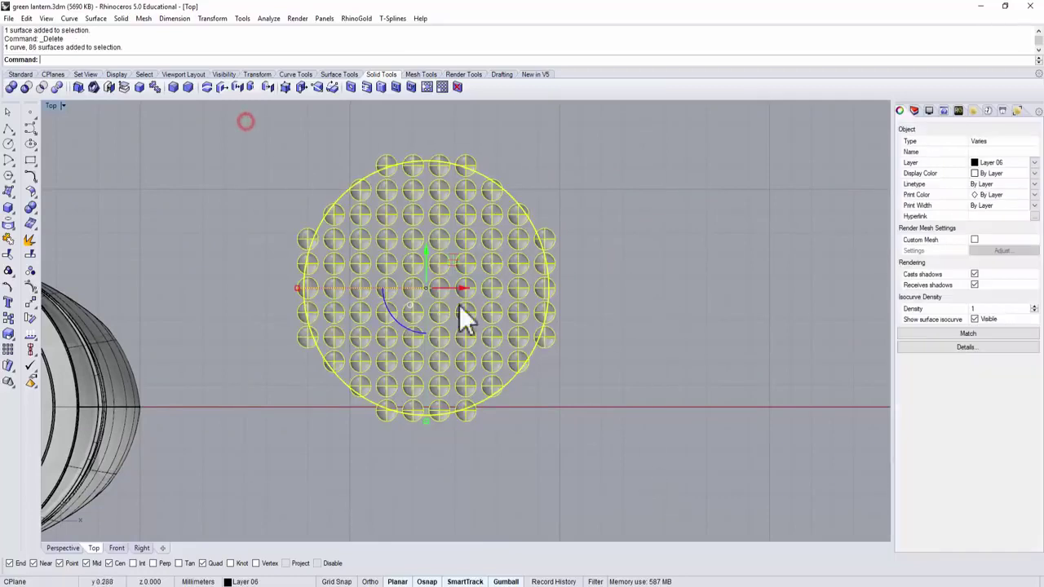
{"action": "left_click", "coordinate": [515, 198], "text": "ctrl"}
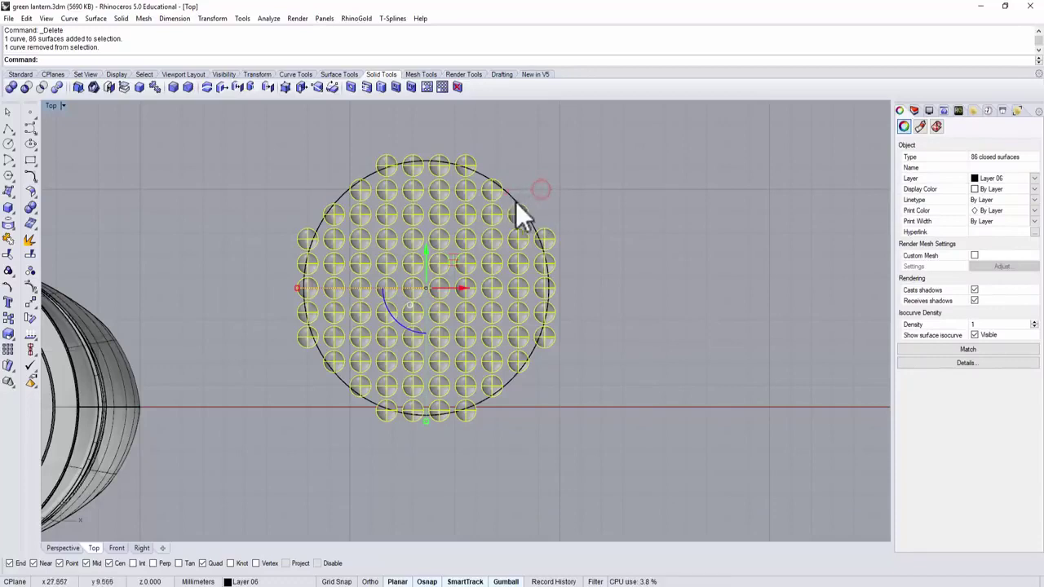
{"action": "left_click", "coordinate": [690, 473]}
{"action": "left_click_drag", "start_coordinate": [265, 147], "coordinate": [589, 444]}
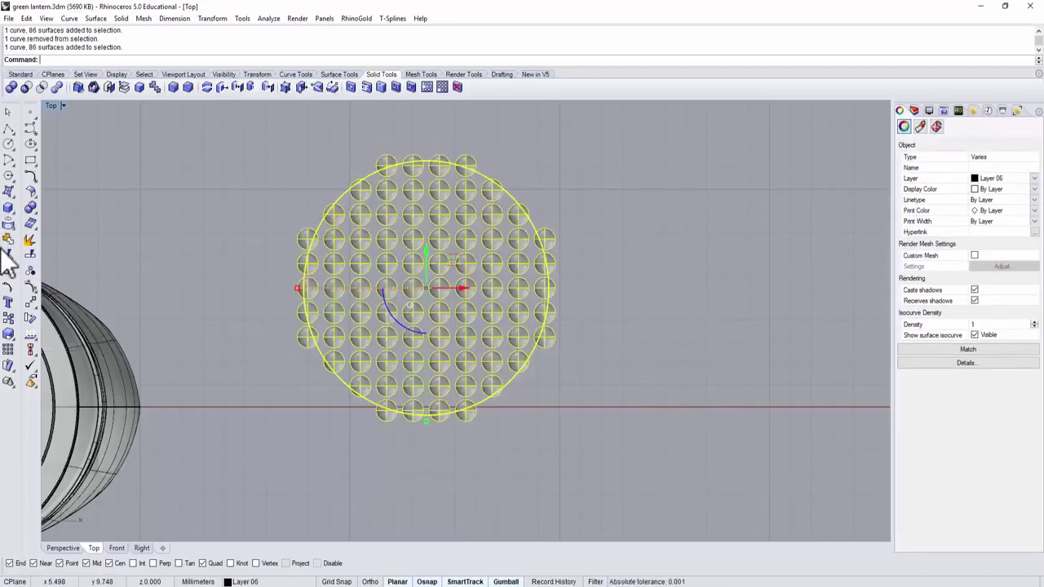
{"action": "left_click", "coordinate": [8, 271]}
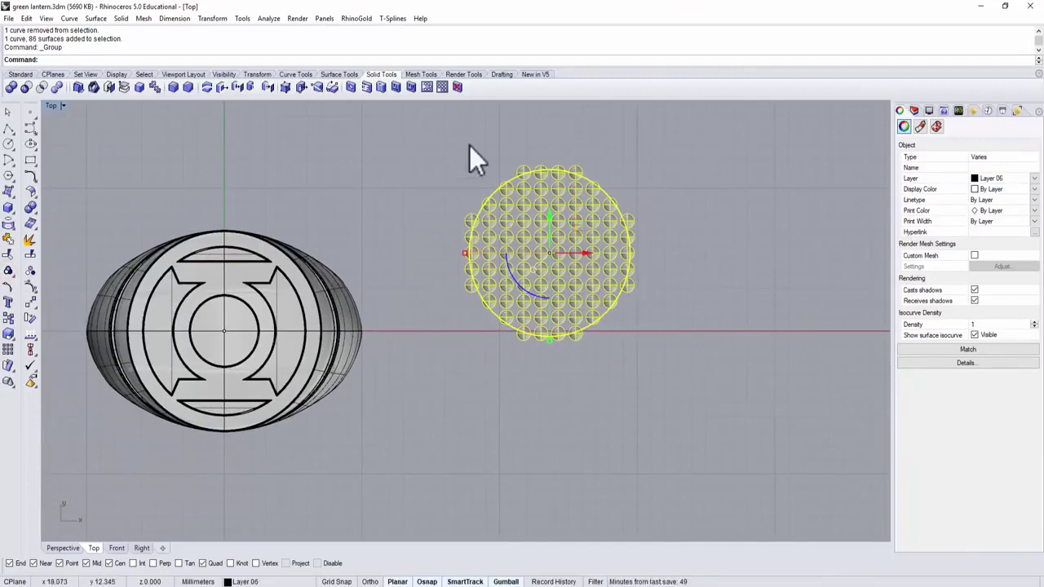
Move the group from the circle's center to the center of the ring's round logo face in the Top view
{"action": "scroll", "coordinate": [542, 183], "scroll_direction": "up", "scroll_amount": 3}
{"action": "scroll", "coordinate": [610, 163], "scroll_direction": "down", "scroll_amount": 1}
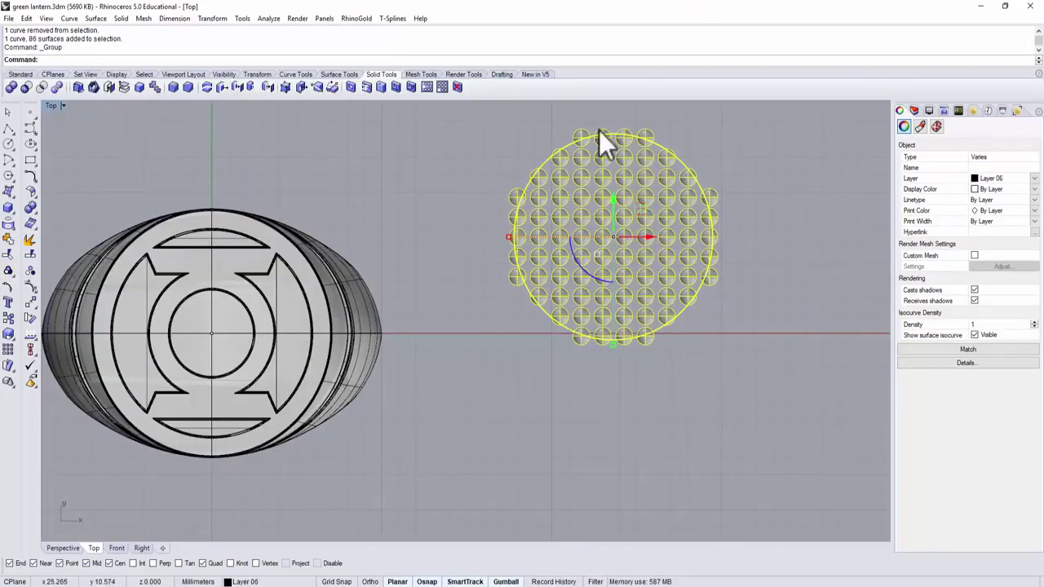
{"action": "left_click", "coordinate": [29, 300]}
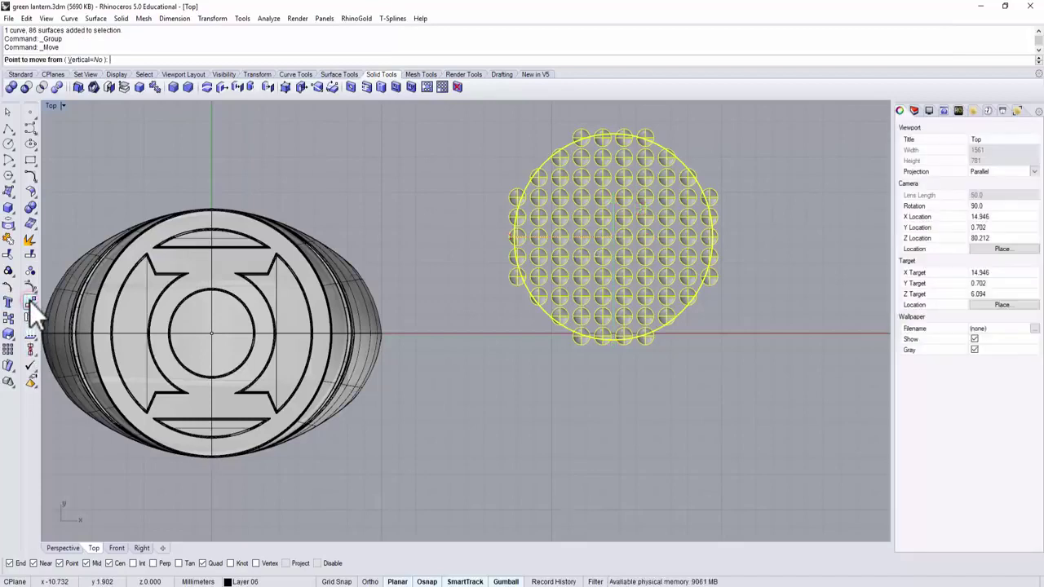
{"action": "left_click", "coordinate": [659, 142]}
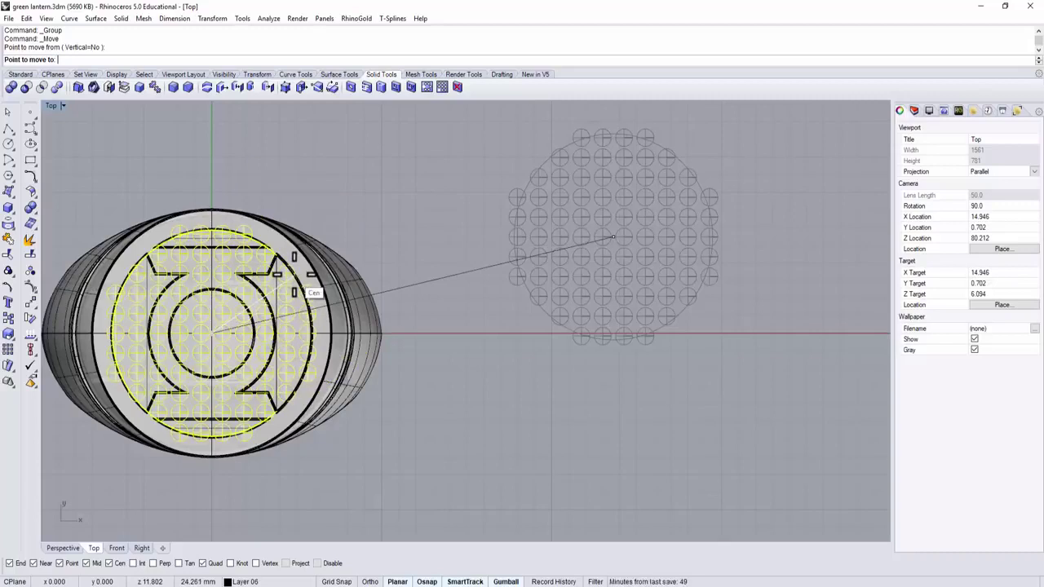
{"action": "left_click", "coordinate": [303, 292]}
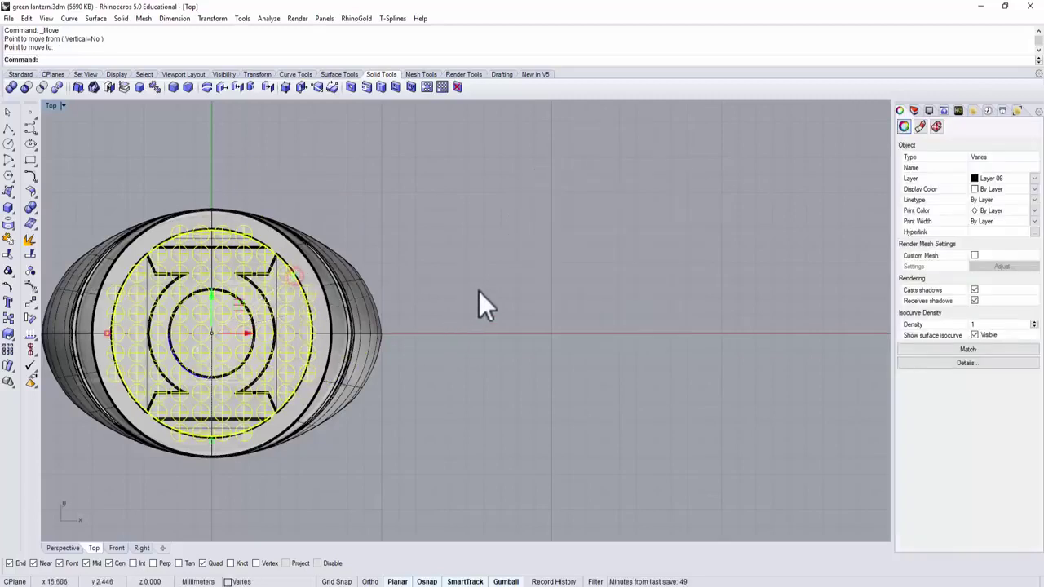
Raise the sphere group vertically in the Front view until the spheres sit in the floor of the ring's recessed logo
{"action": "scroll", "coordinate": [479, 292], "scroll_direction": "down", "scroll_amount": 2}
{"action": "right_click_drag", "start_coordinate": [485, 363], "coordinate": [525, 310]}
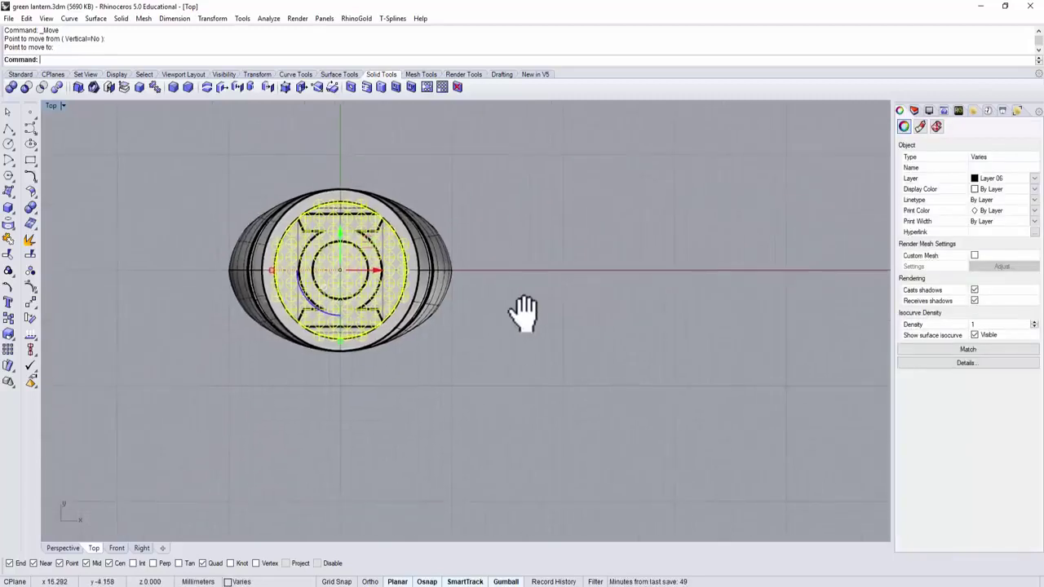
{"action": "double_click", "coordinate": [52, 106]}
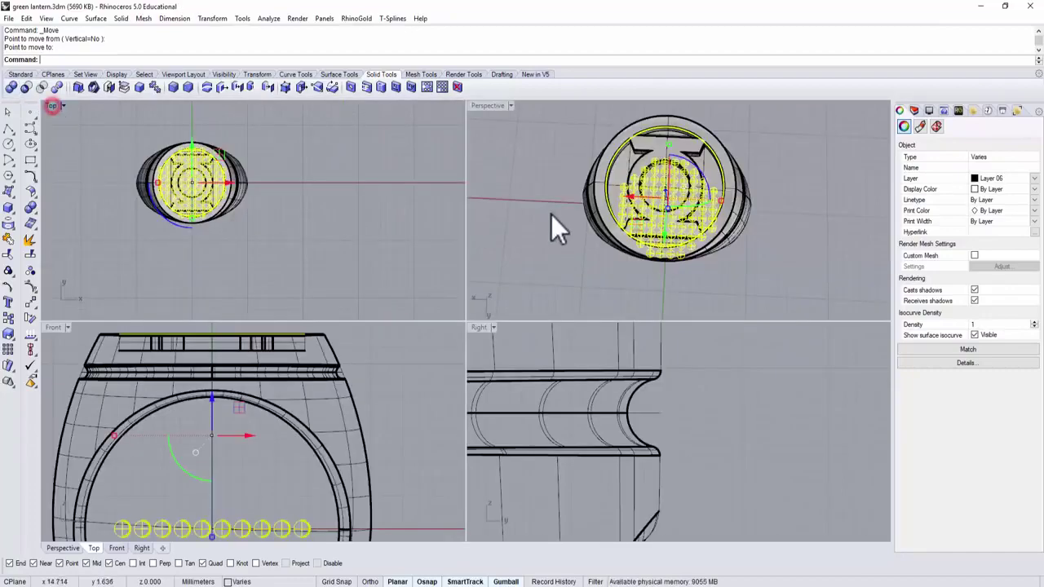
{"action": "left_click", "coordinate": [554, 236]}
{"action": "right_click_drag", "start_coordinate": [567, 261], "coordinate": [603, 233]}
{"action": "right_click_drag", "start_coordinate": [684, 225], "coordinate": [706, 241]}
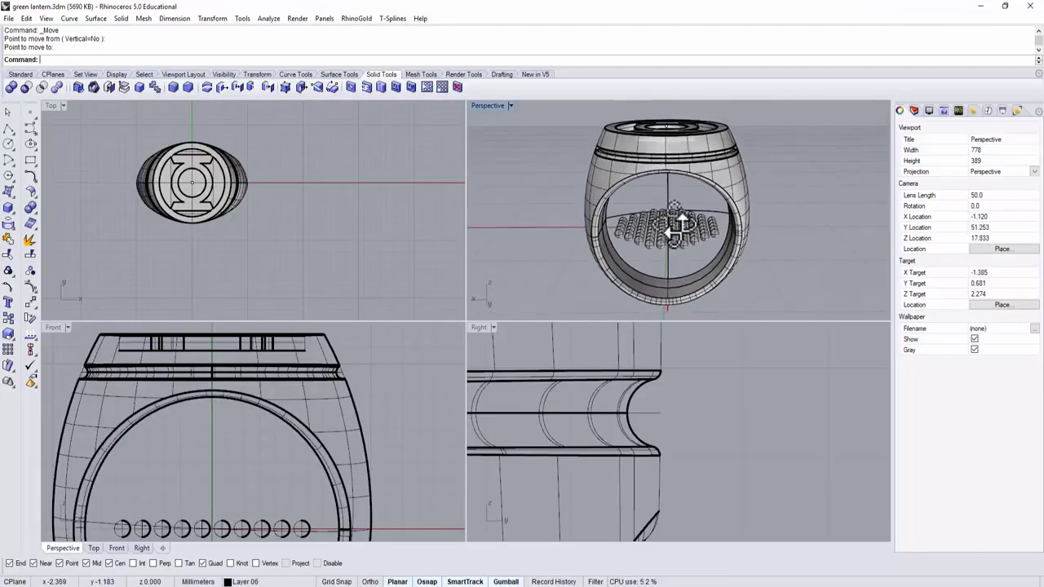
{"action": "left_click", "coordinate": [709, 244]}
{"action": "left_click", "coordinate": [272, 525]}
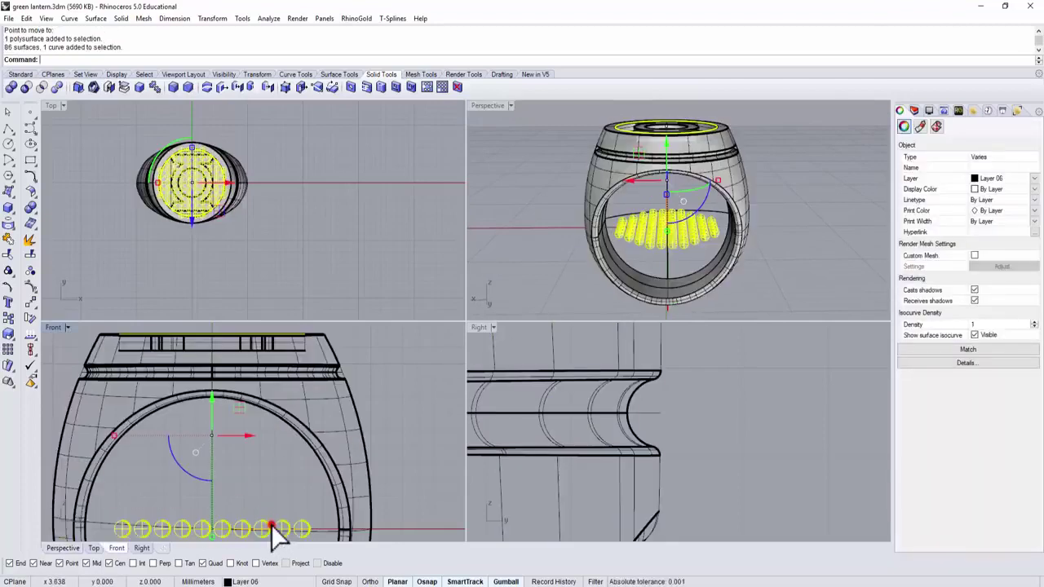
{"action": "scroll", "coordinate": [256, 441], "scroll_direction": "down", "scroll_amount": 2}
{"action": "right_click_drag", "start_coordinate": [256, 441], "coordinate": [279, 417]}
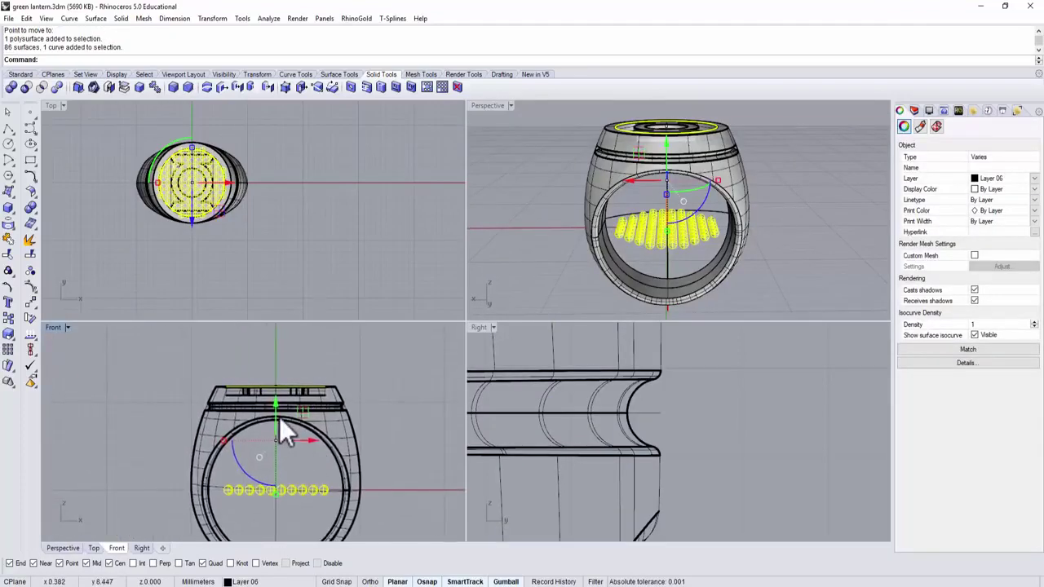
{"action": "left_click_drag", "start_coordinate": [276, 407], "coordinate": [296, 363]}
{"action": "right_click_drag", "start_coordinate": [296, 363], "coordinate": [312, 439]}
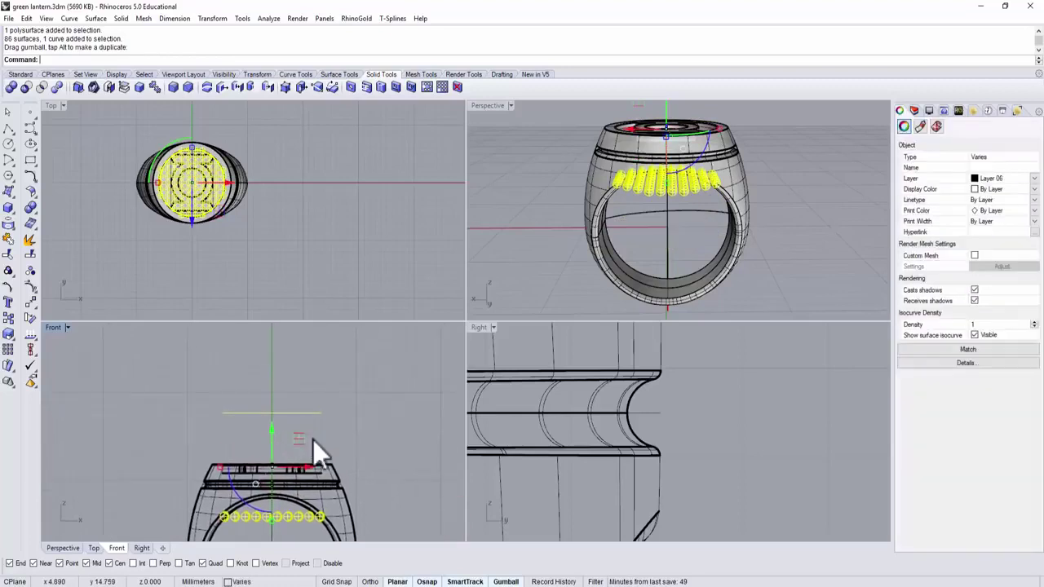
{"action": "left_click_drag", "start_coordinate": [275, 434], "coordinate": [273, 390]}
{"action": "left_click", "coordinate": [397, 414]}
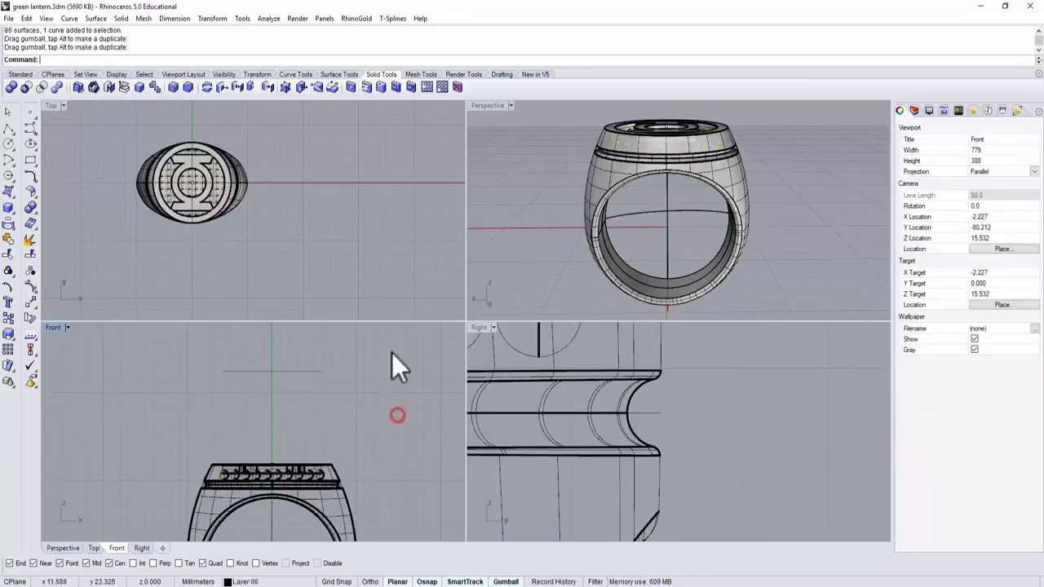
Boolean union the ring body with all the spheres embedded in its logo recess
{"action": "right_click_drag", "start_coordinate": [671, 245], "coordinate": [673, 168]}
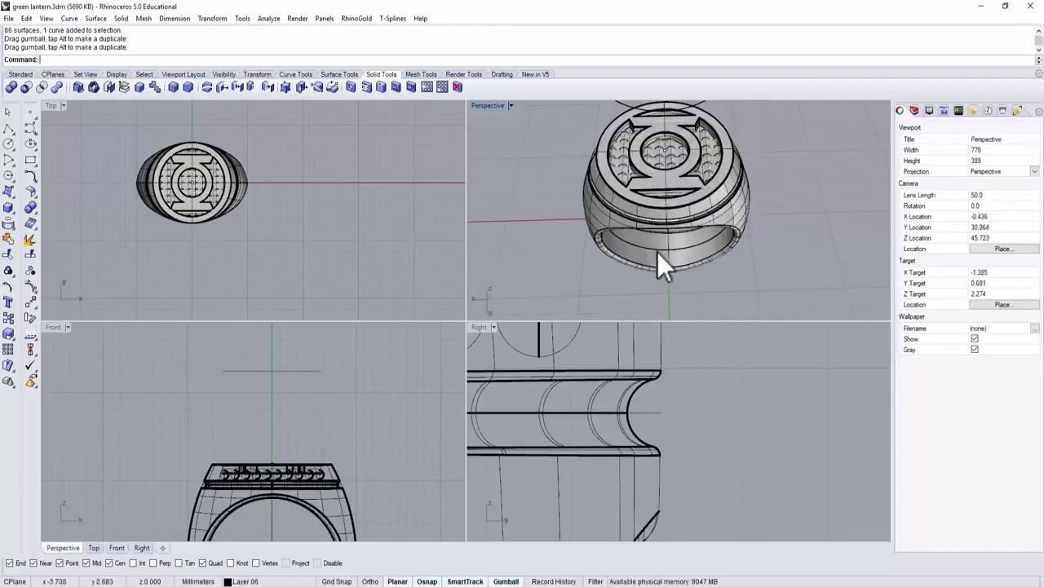
{"action": "right_click_drag", "start_coordinate": [643, 213], "coordinate": [616, 267], "text": "shift"}
{"action": "scroll", "coordinate": [719, 228], "scroll_direction": "up", "scroll_amount": 8}
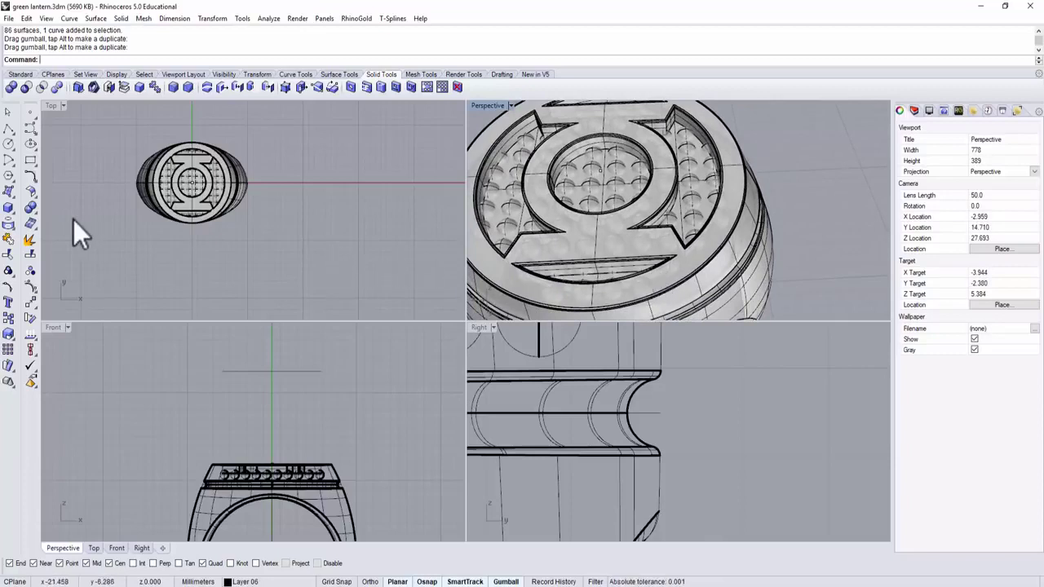
{"action": "left_click", "coordinate": [30, 208]}
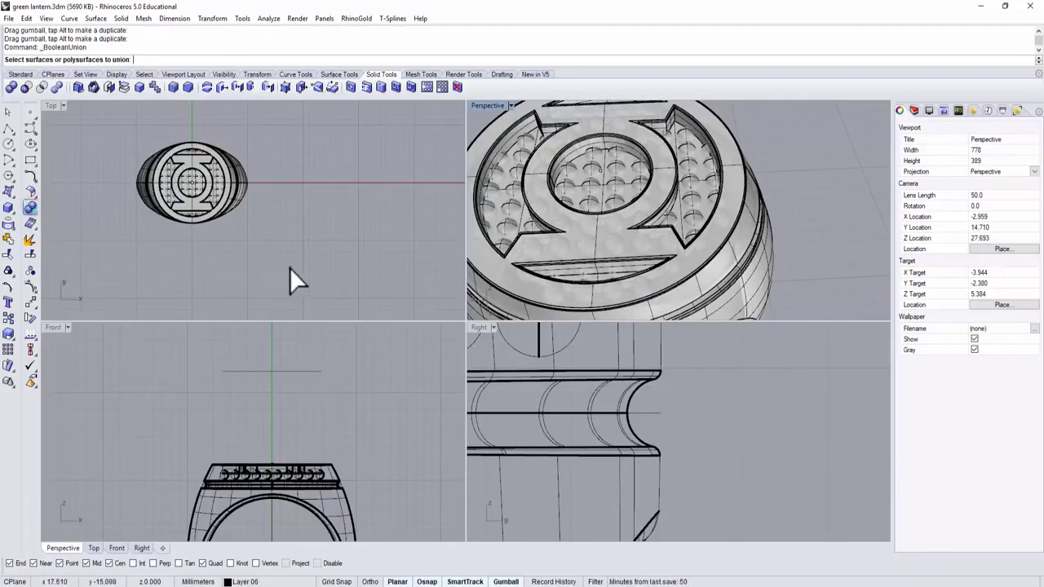
{"action": "left_click_drag", "start_coordinate": [289, 268], "coordinate": [125, 146]}
{"action": "key", "text": "Return"}
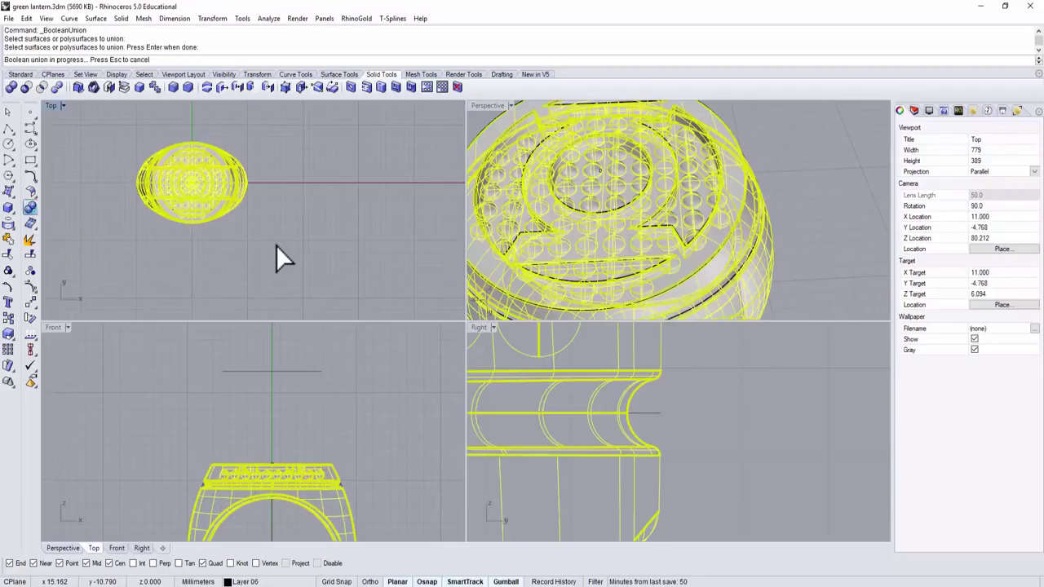